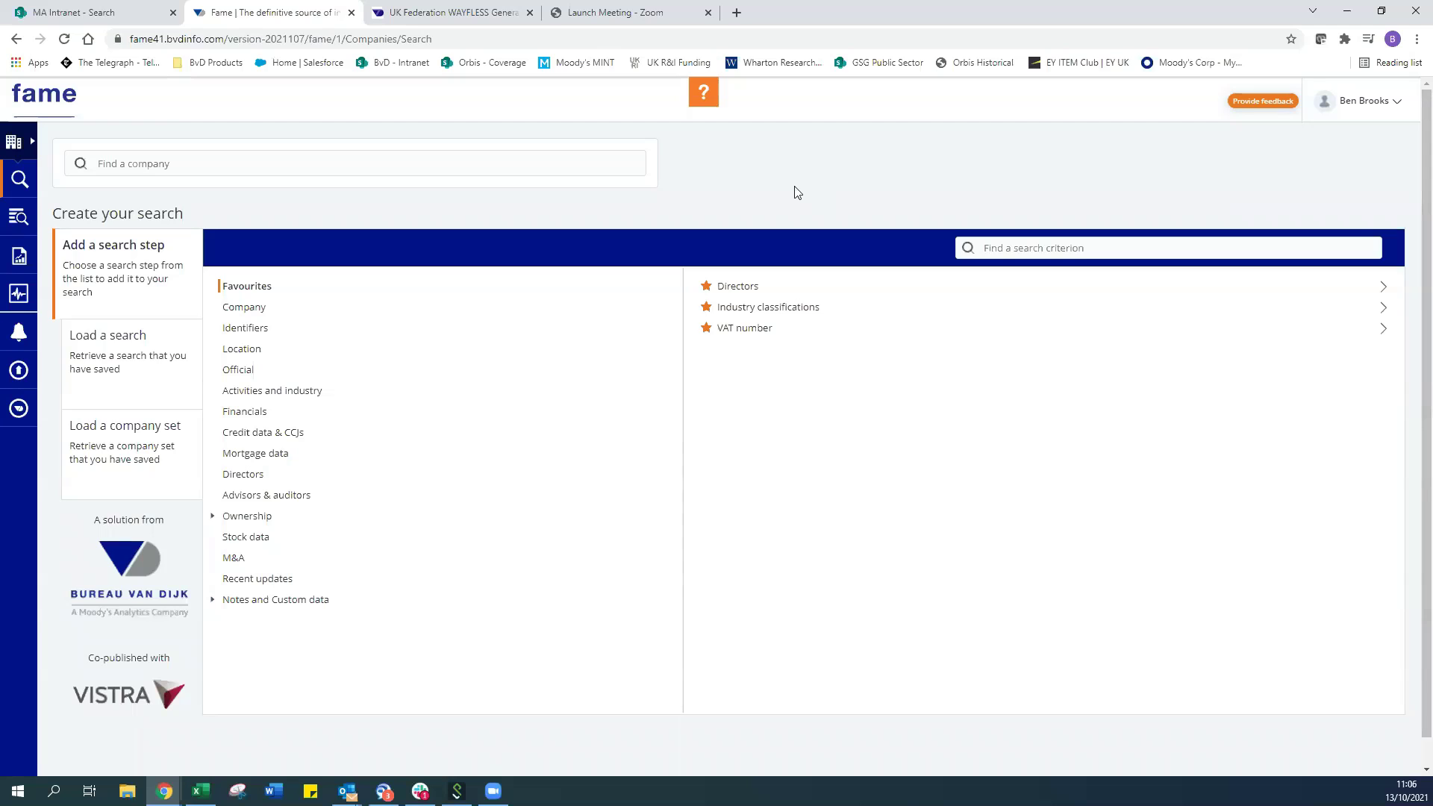
Step: Open the help centre, browse its Search help topics, and switch to the Training program courses
click(709, 103)
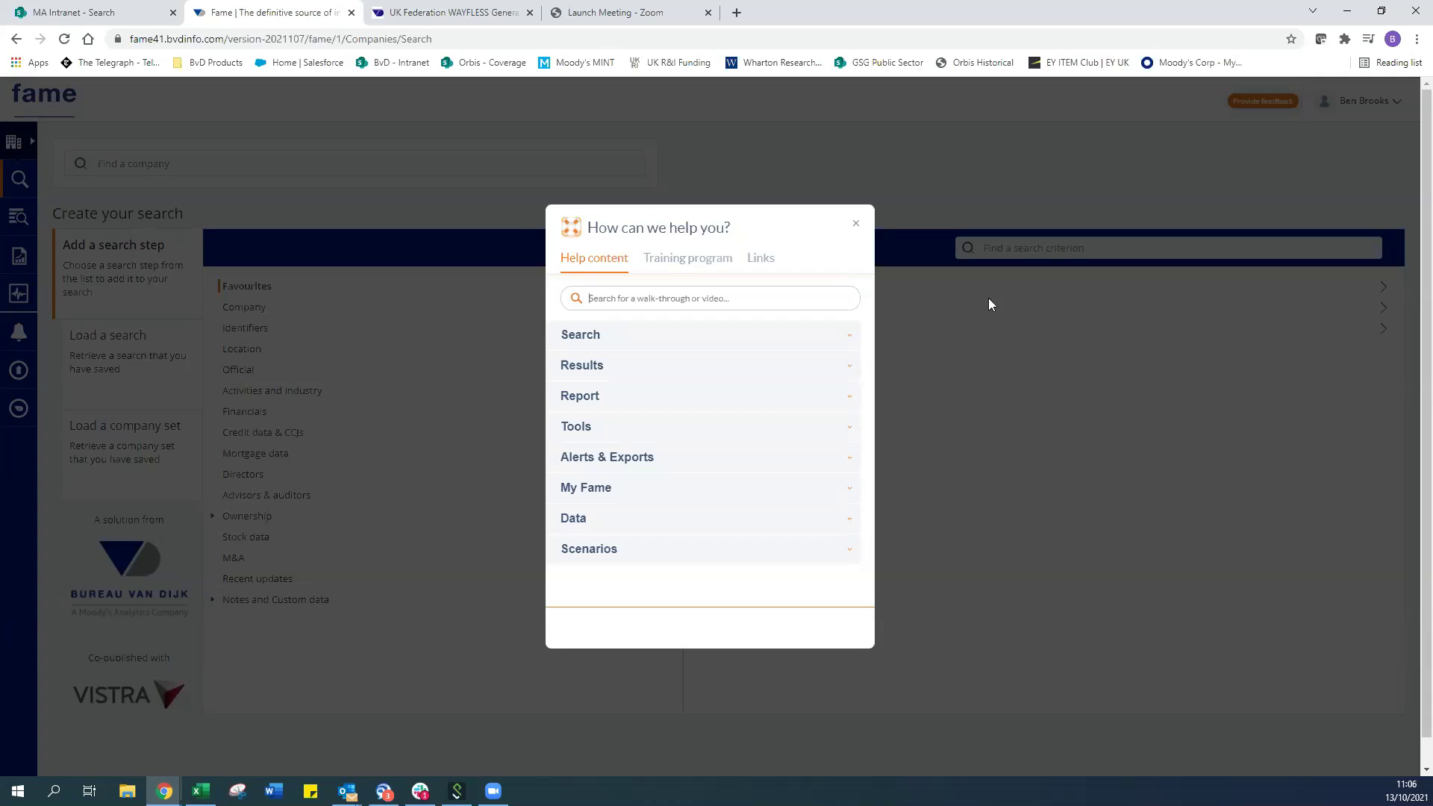
click(855, 336)
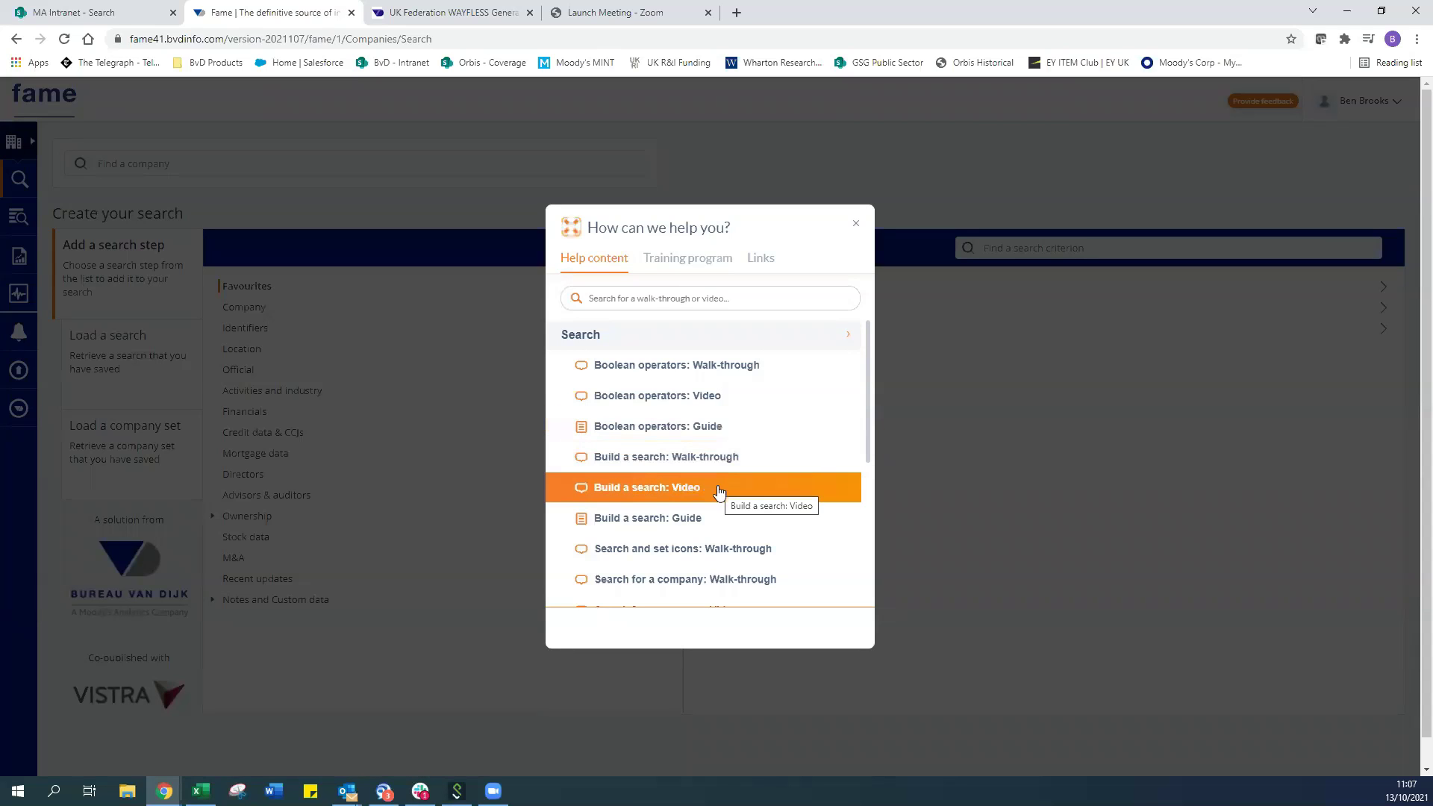
click(736, 299)
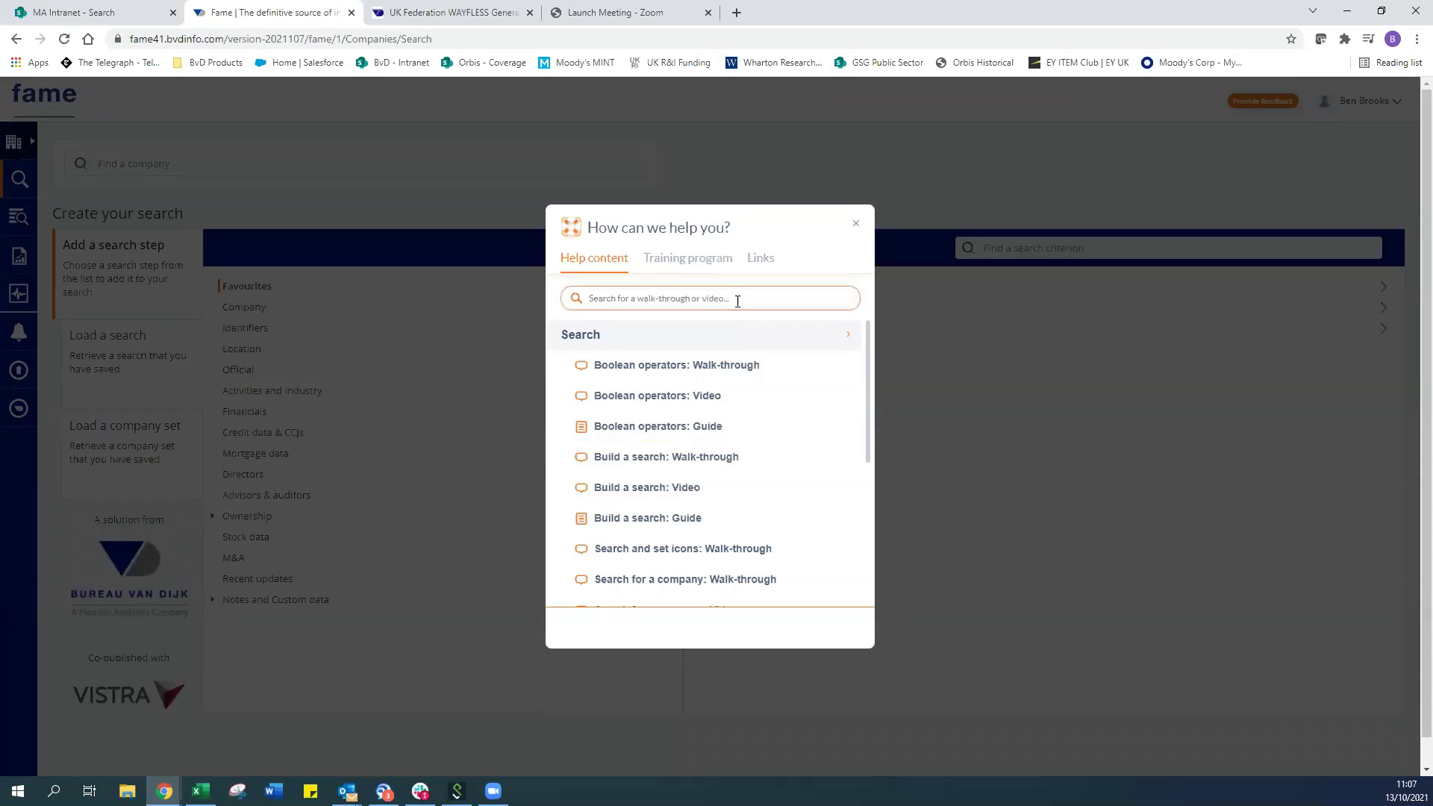
click(790, 333)
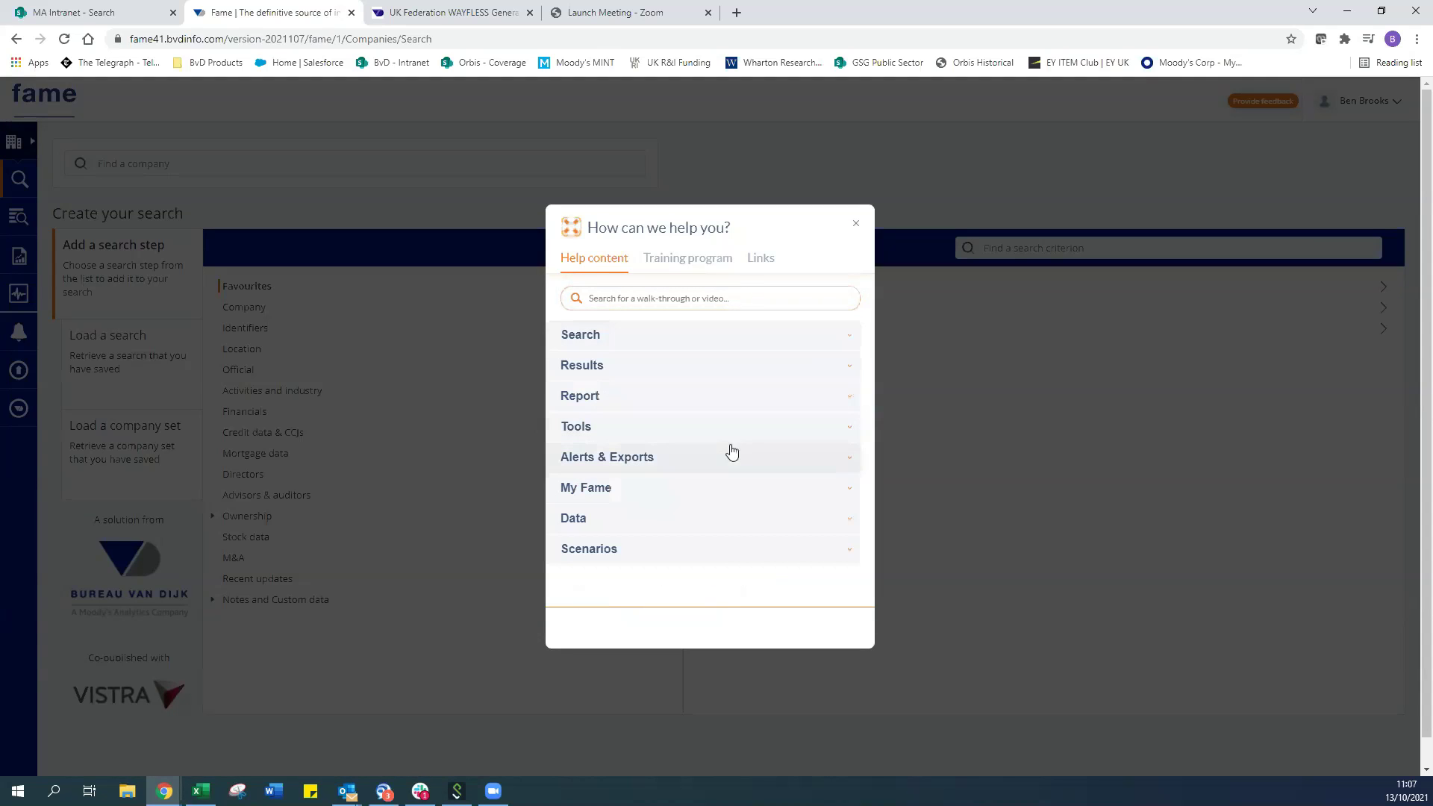
click(735, 299)
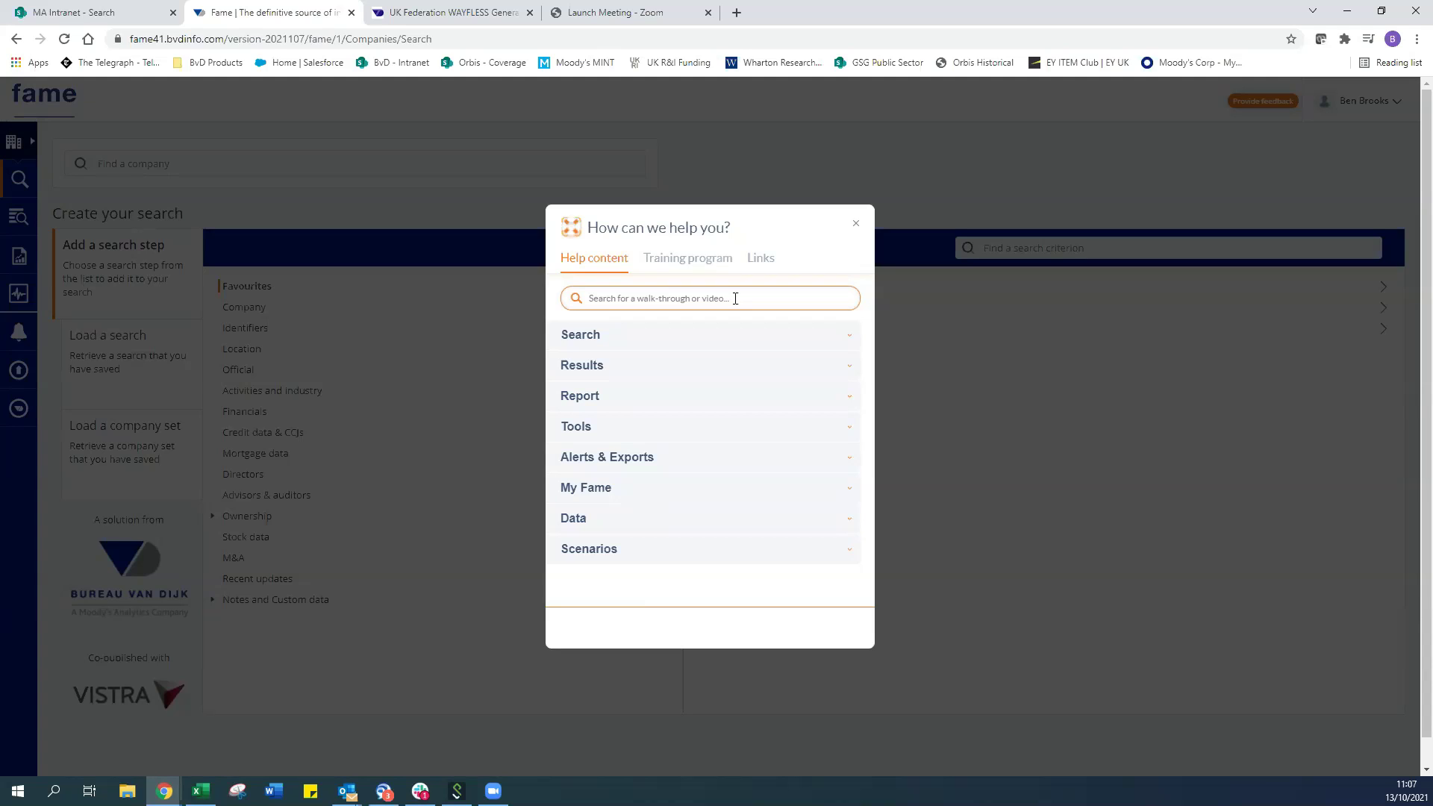
click(669, 260)
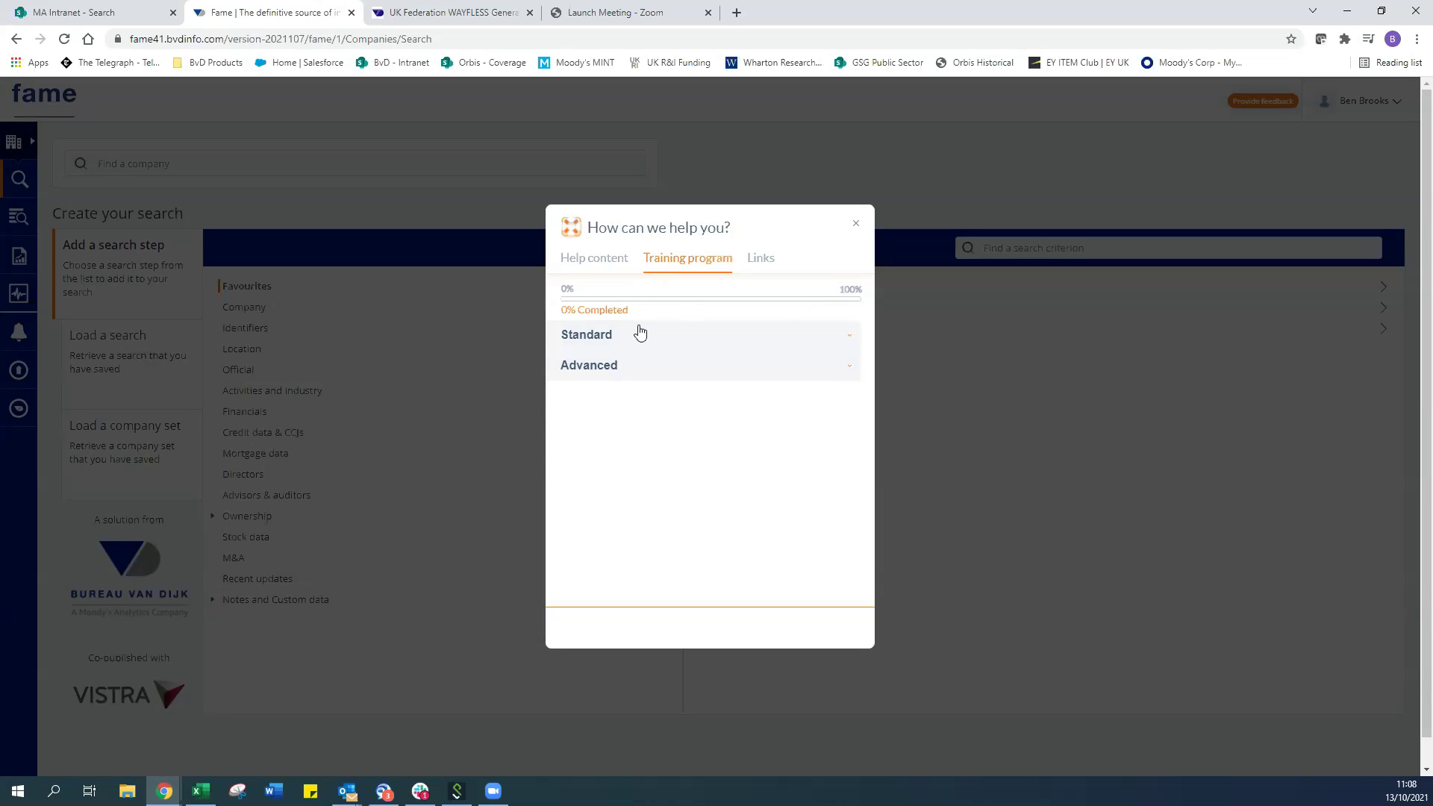
Step: Expand and review the Standard training courses, then close the help window
click(858, 337)
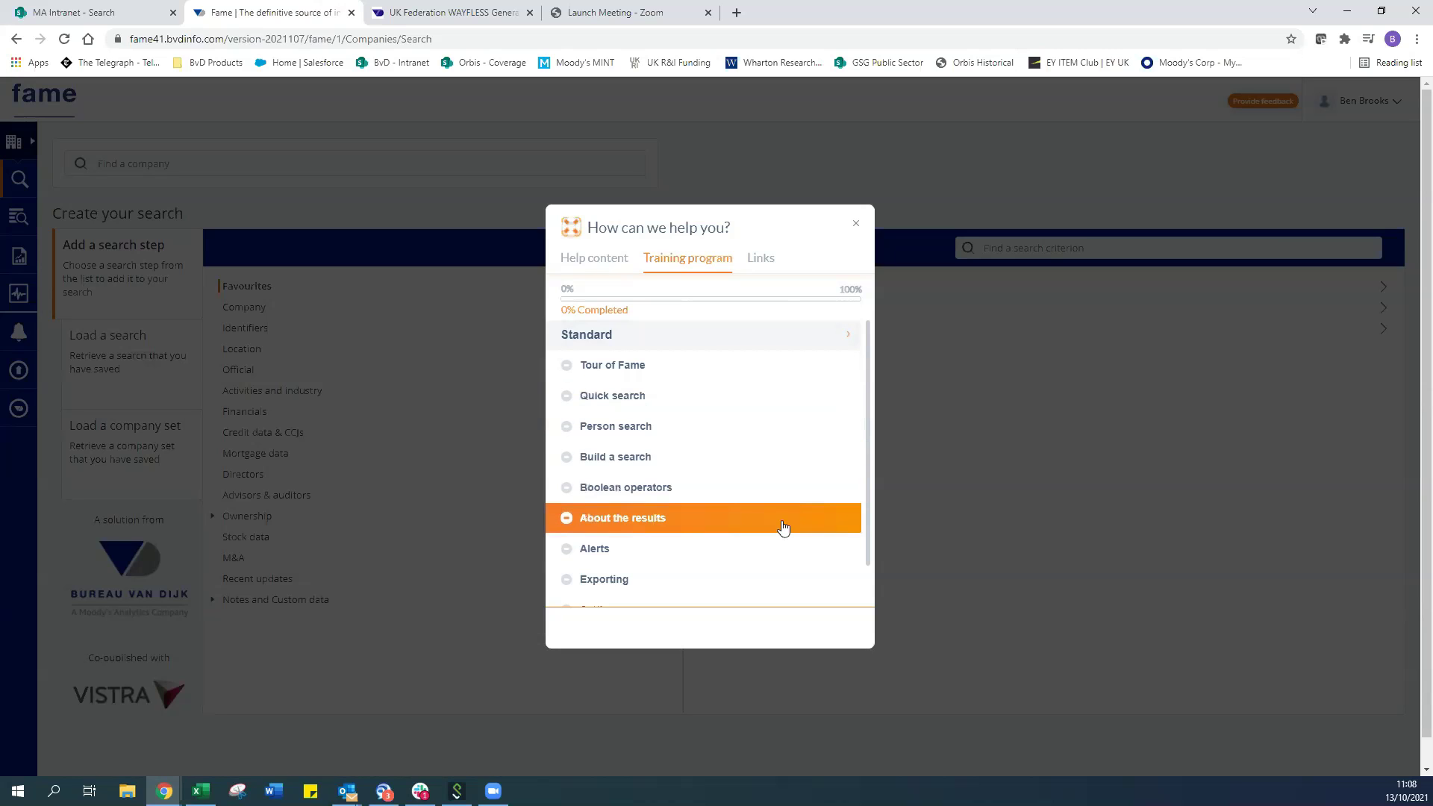
scroll(782, 527, down, 2)
scroll(783, 528, up, 3)
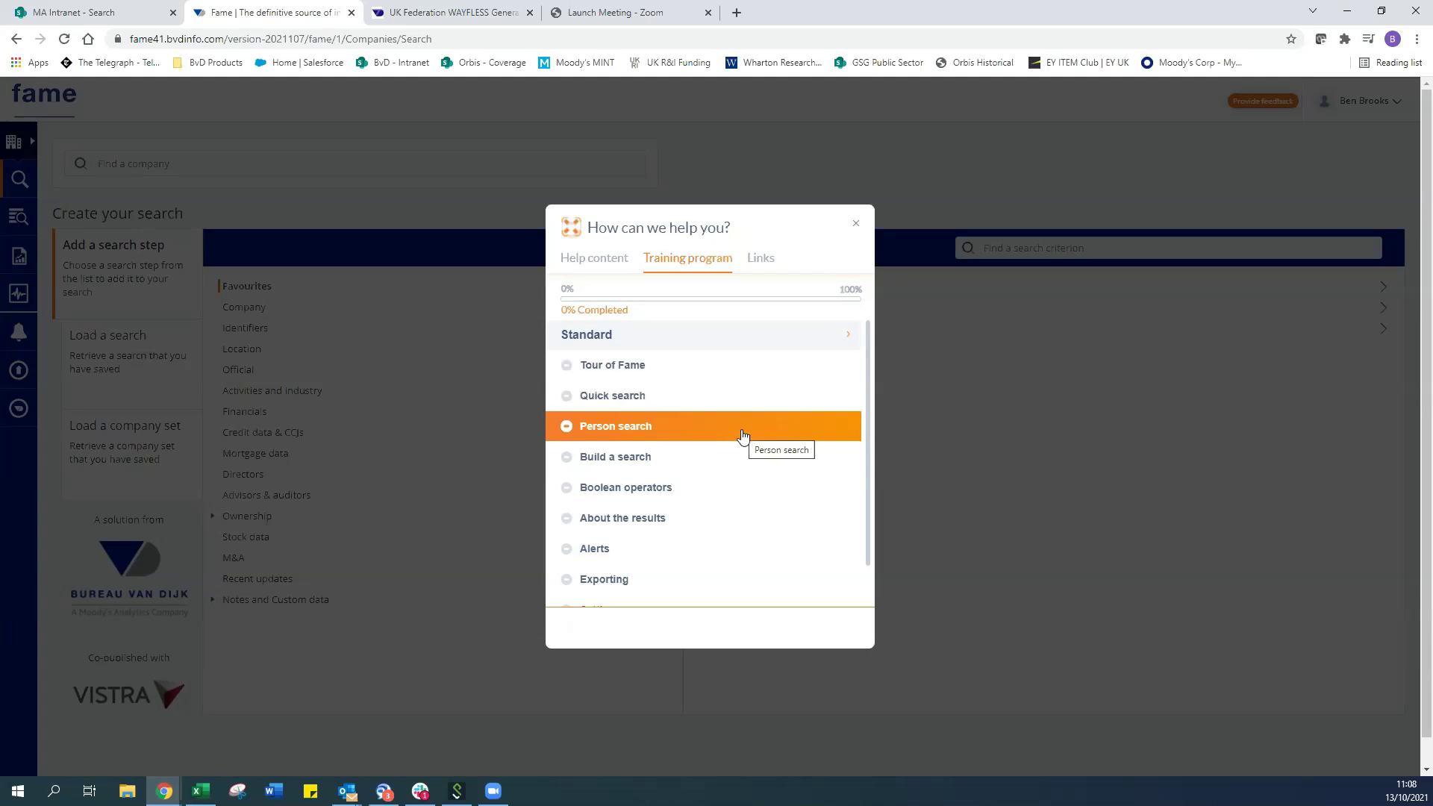
click(857, 225)
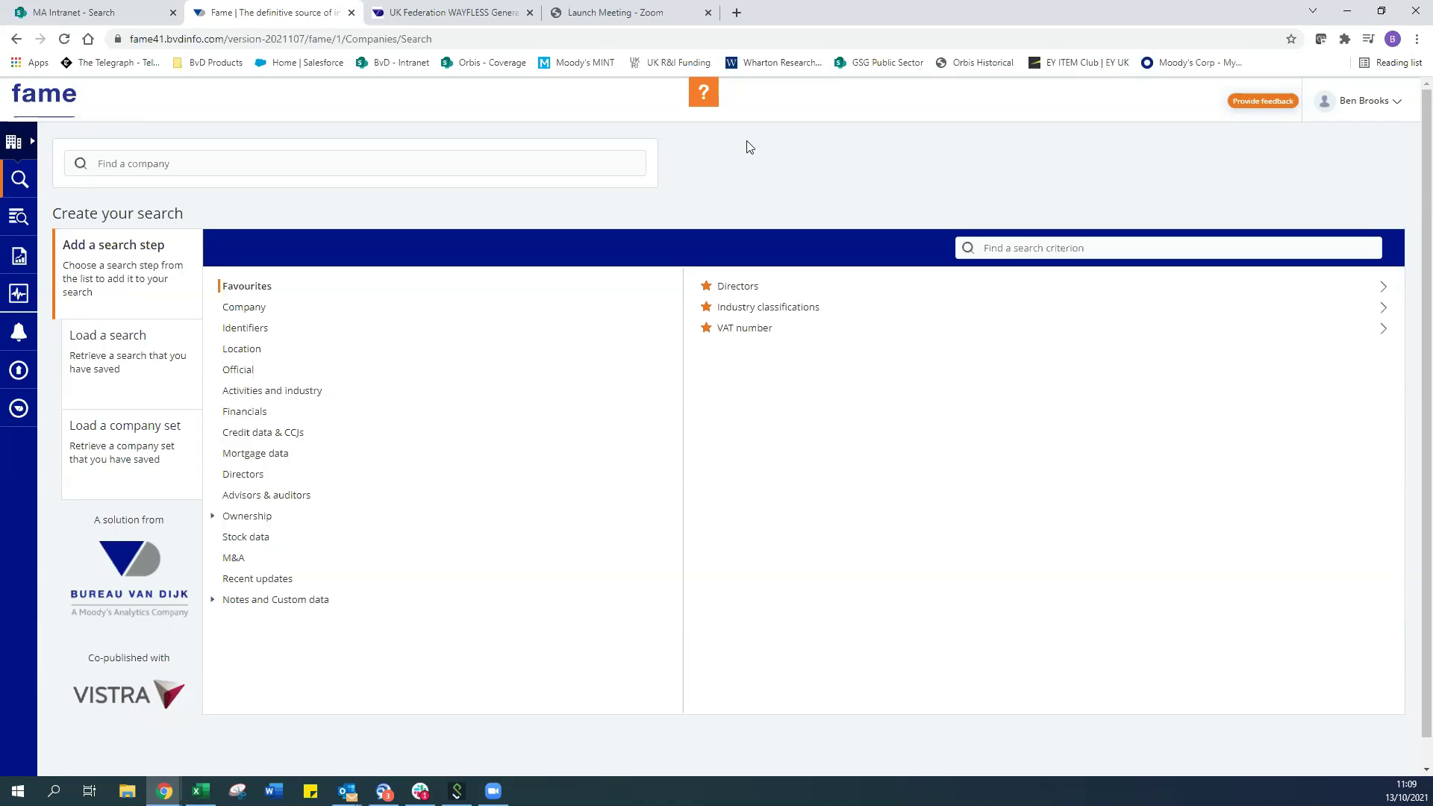
click(215, 159)
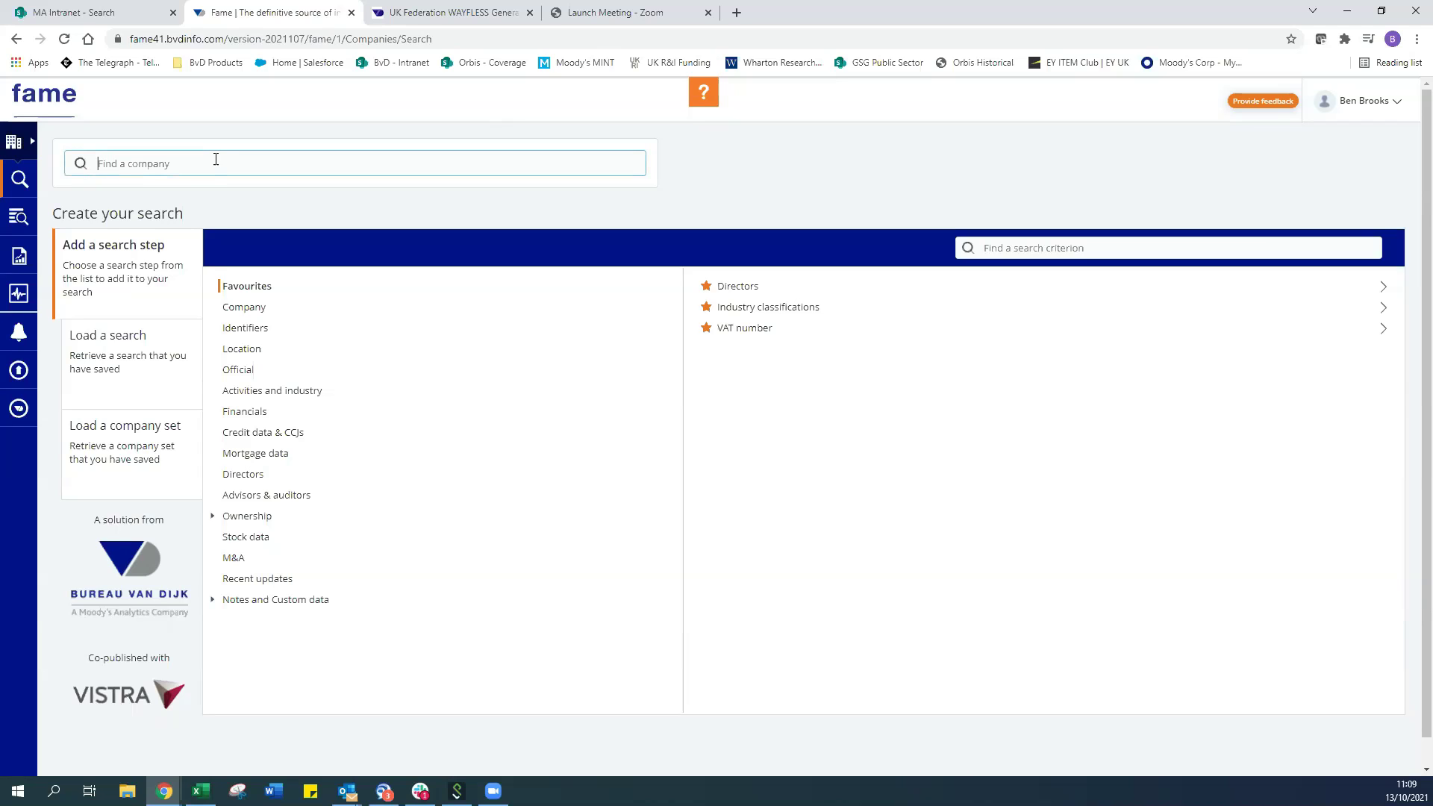
text(Balfour Beatty)
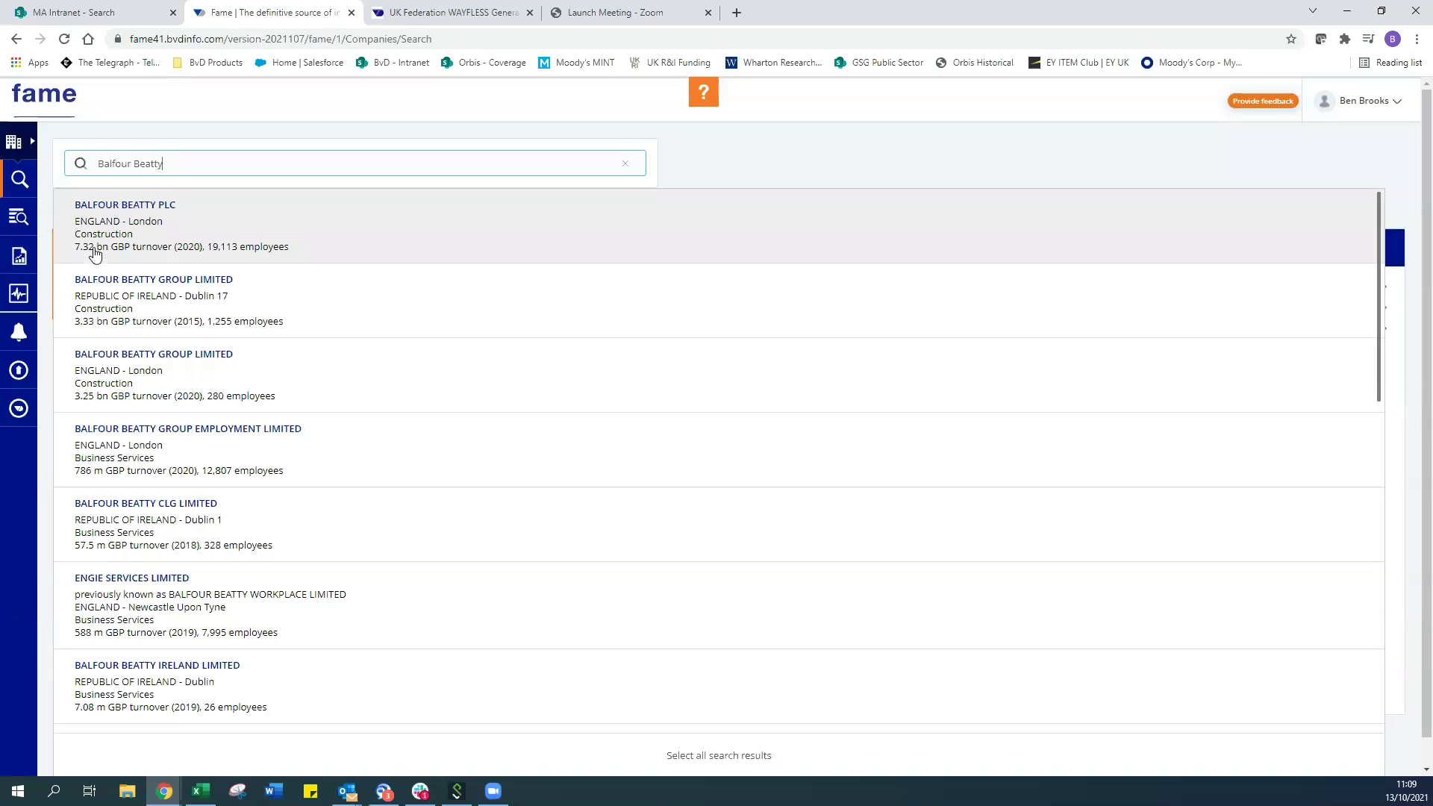
scroll(97, 255, down, 10)
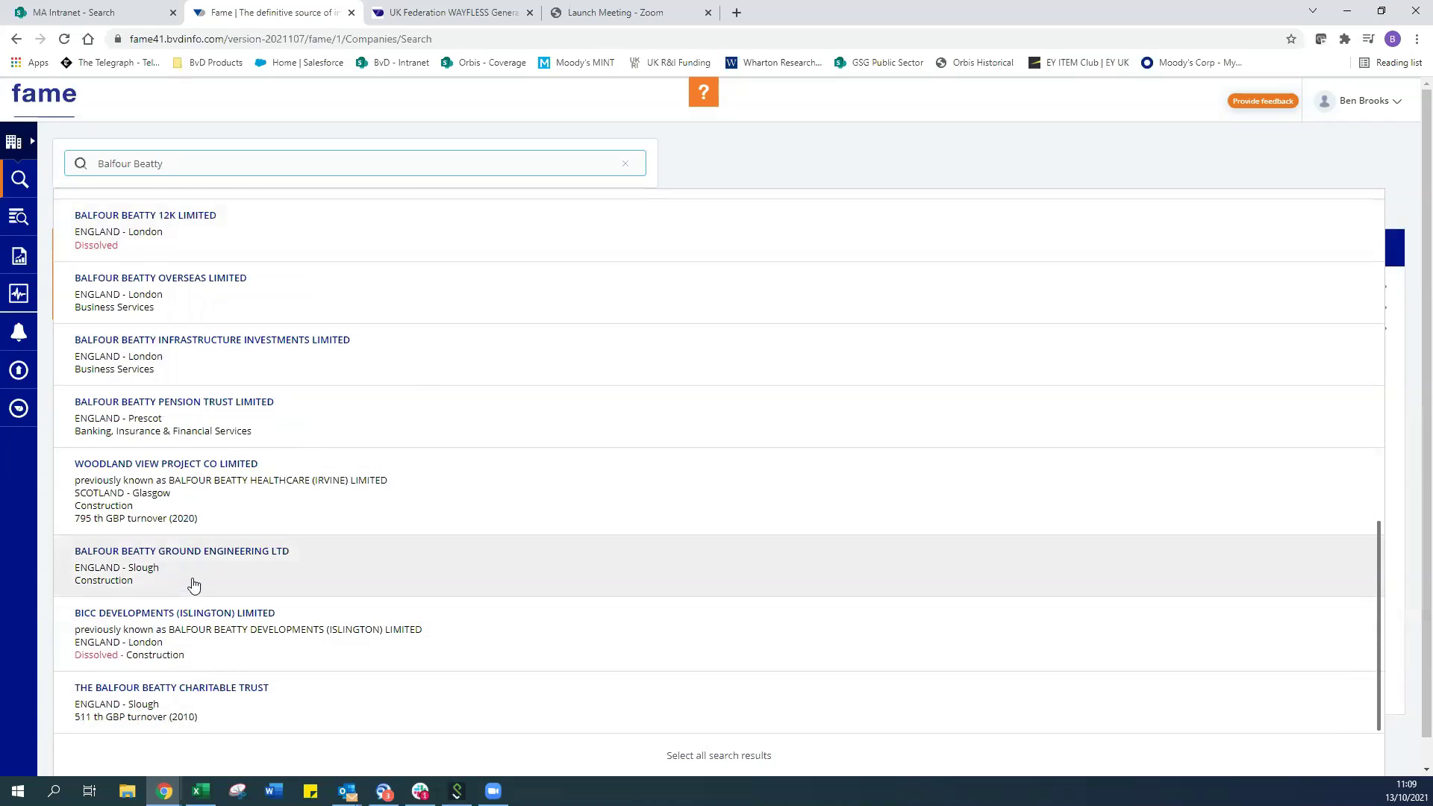
scroll(336, 418, up, 10)
click(626, 164)
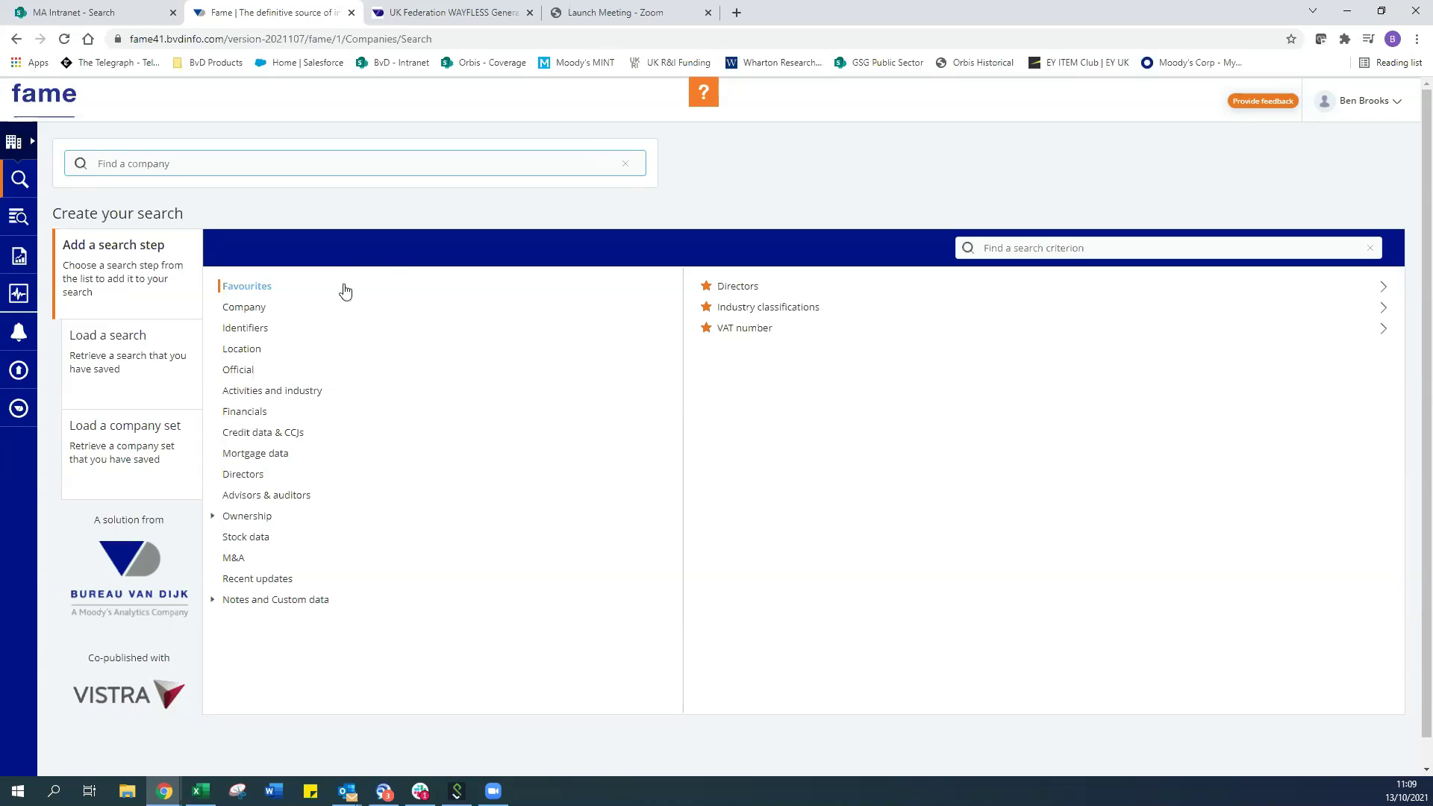
Step: Show the Company criteria, list the saved searches, and bring up the DCU1 search's actions
click(251, 310)
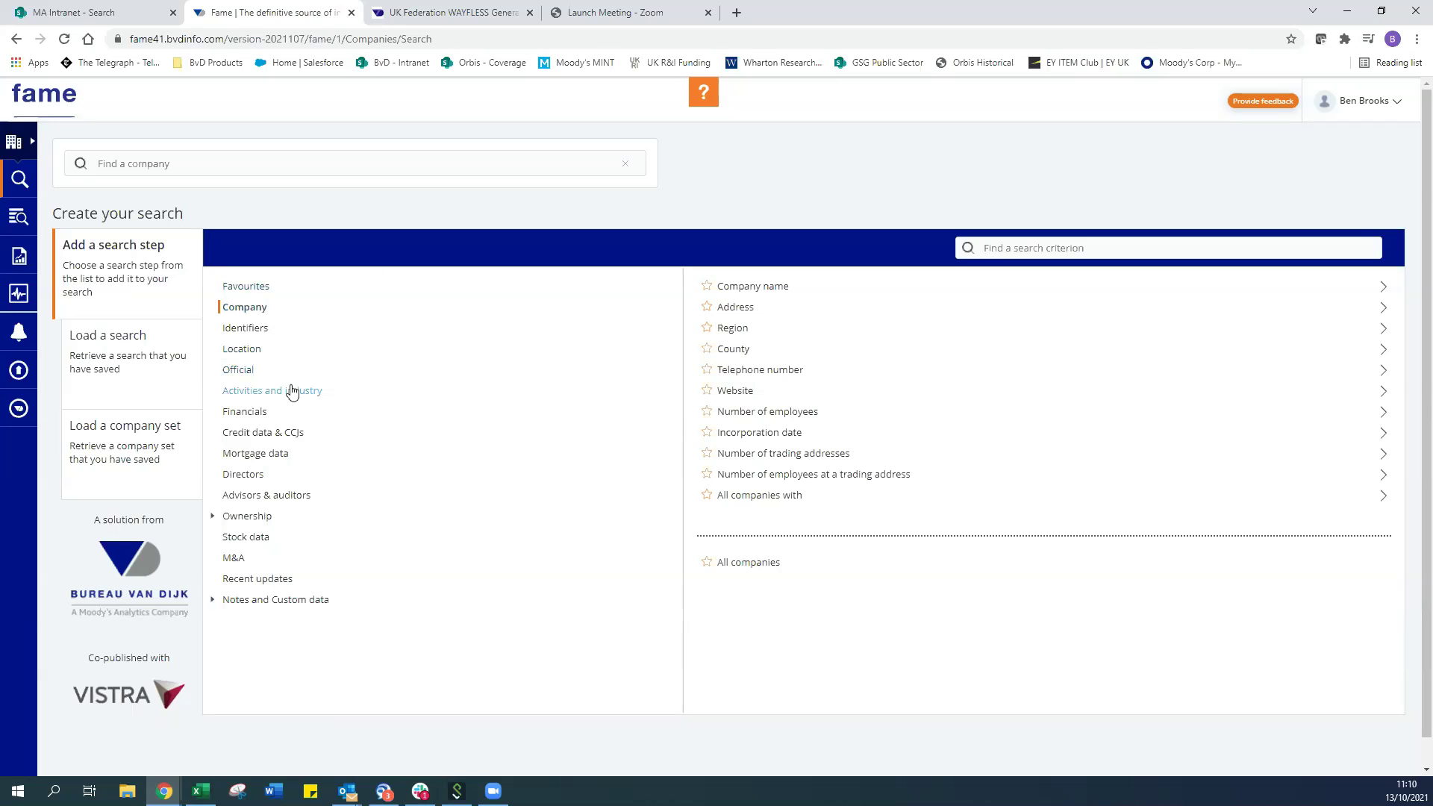
click(143, 359)
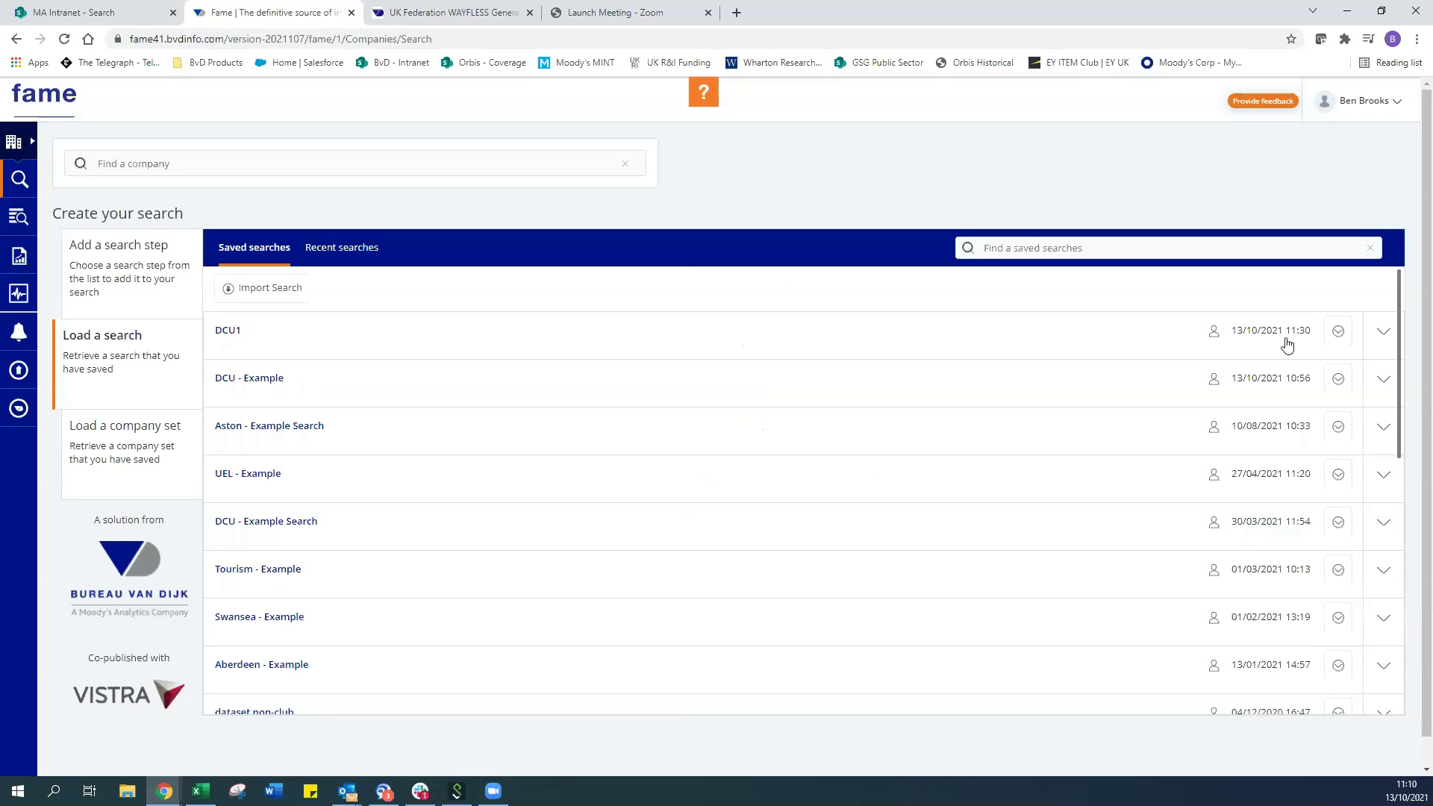
click(1335, 334)
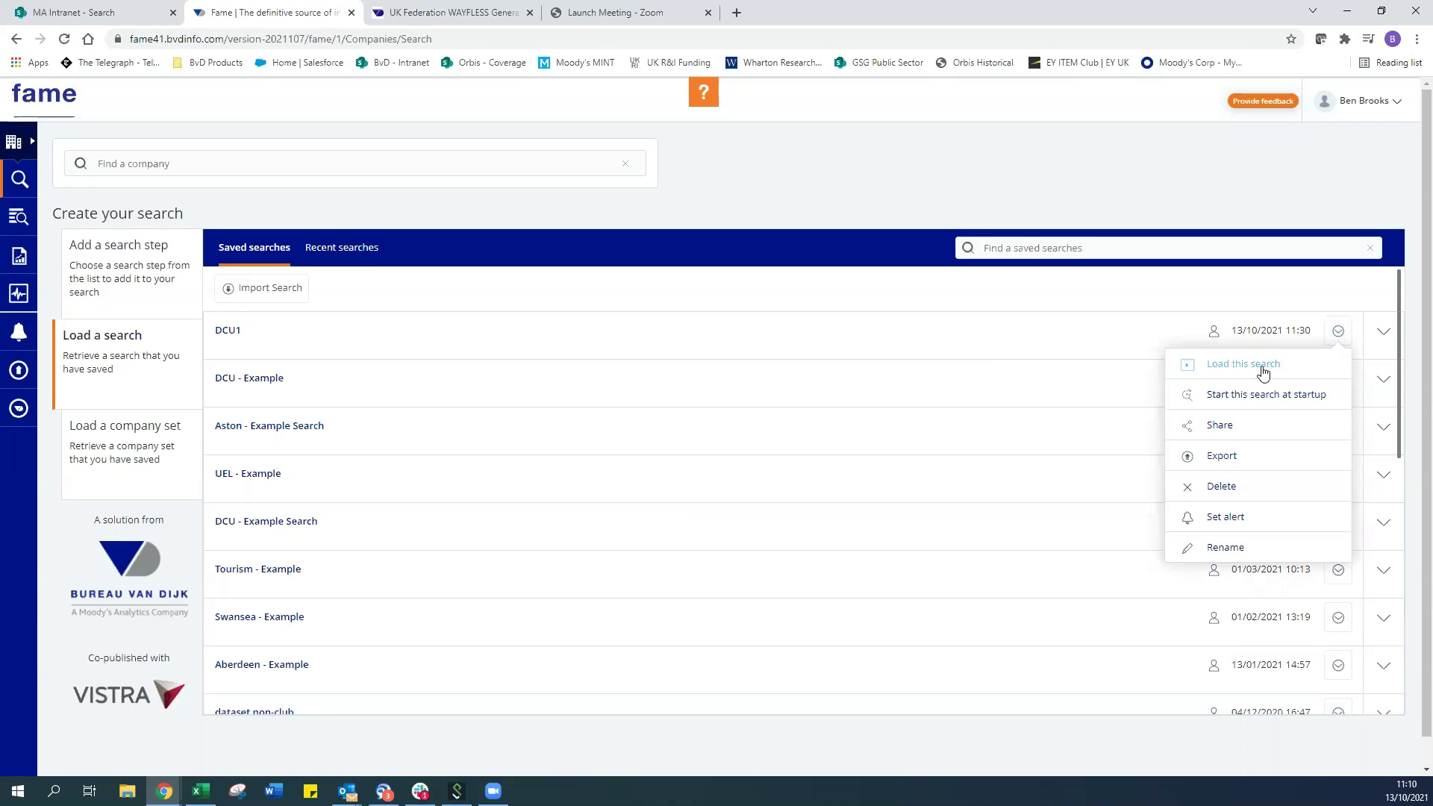
Step: Load the DCU1 saved search and review its four search steps returning 154 companies
click(1262, 373)
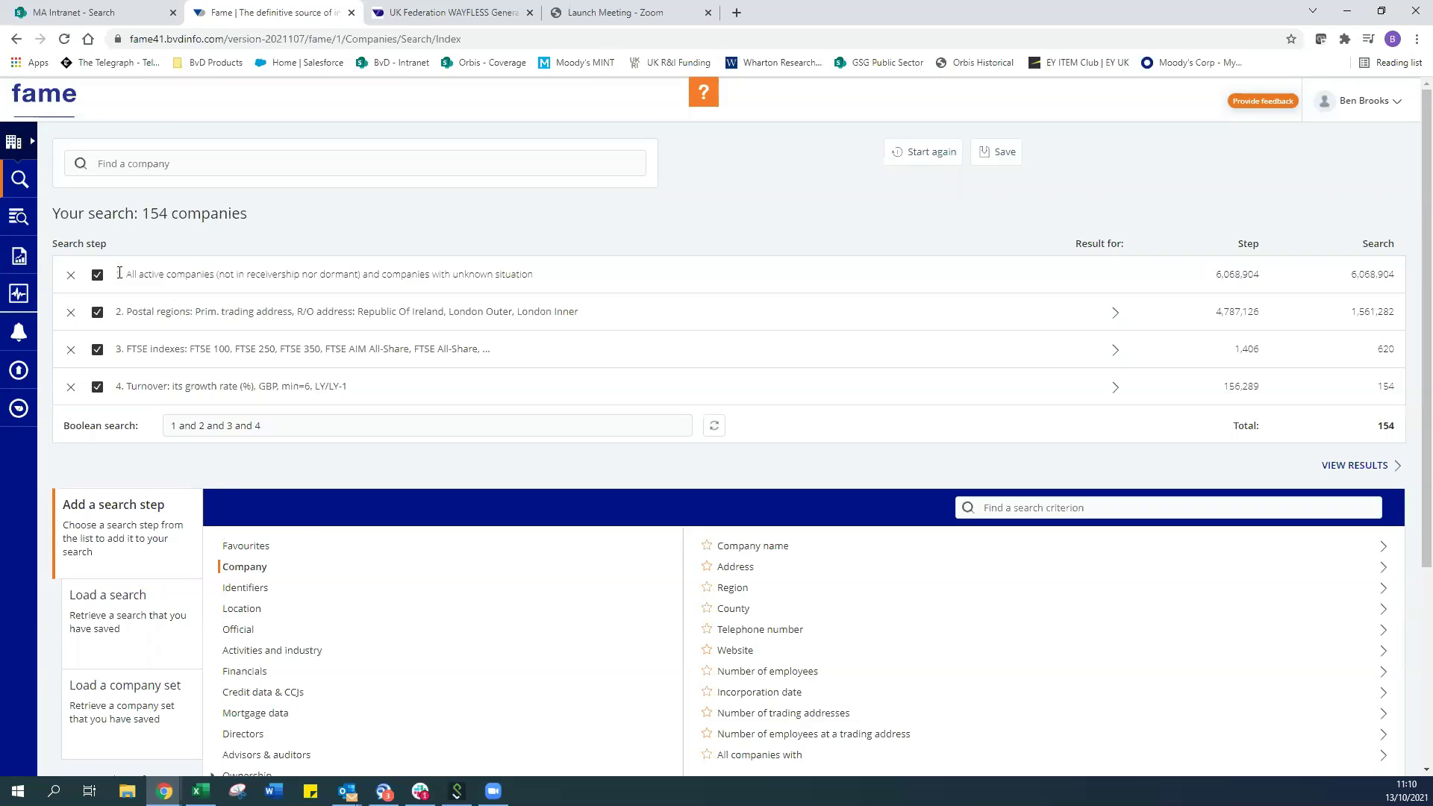
drag(124, 273, 218, 274)
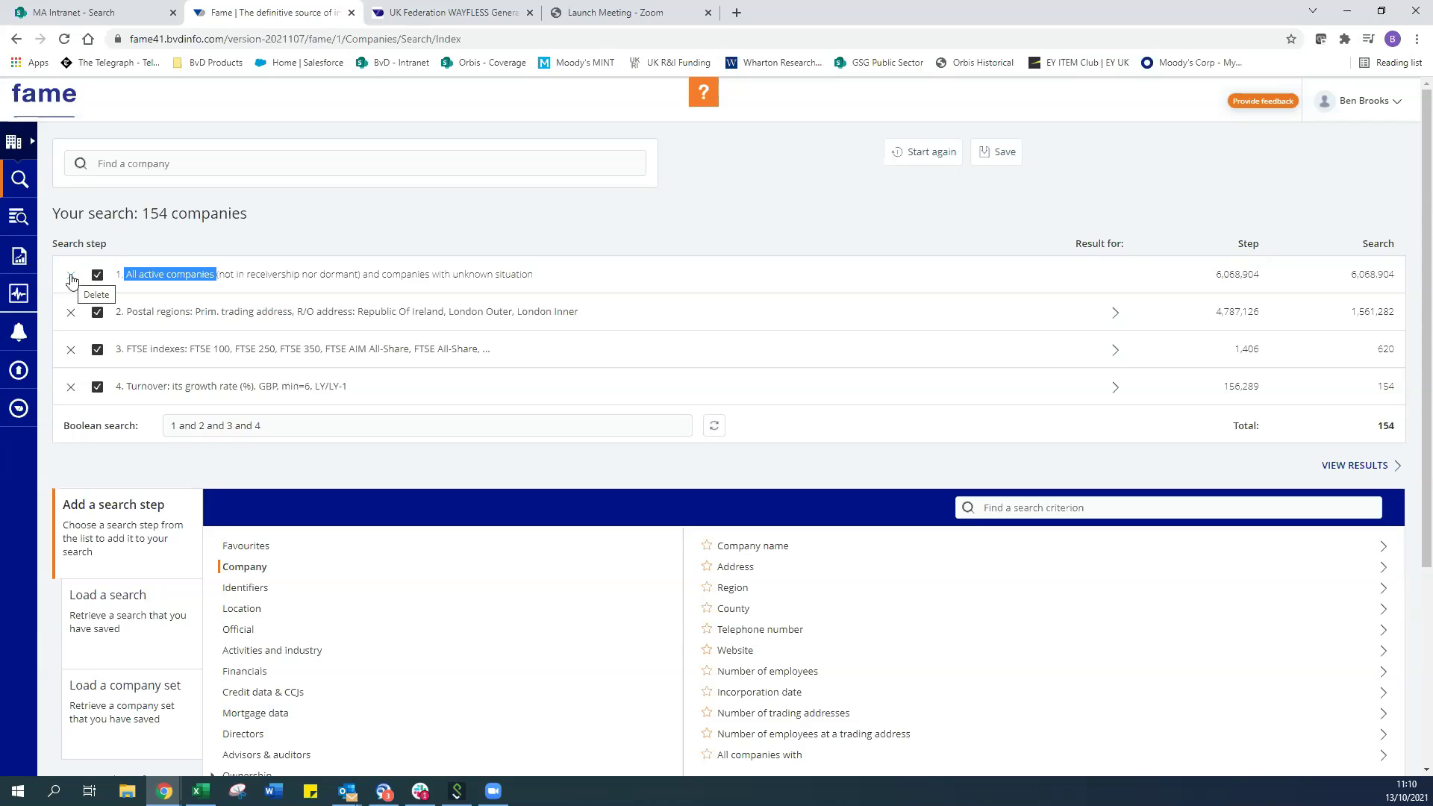
click(392, 235)
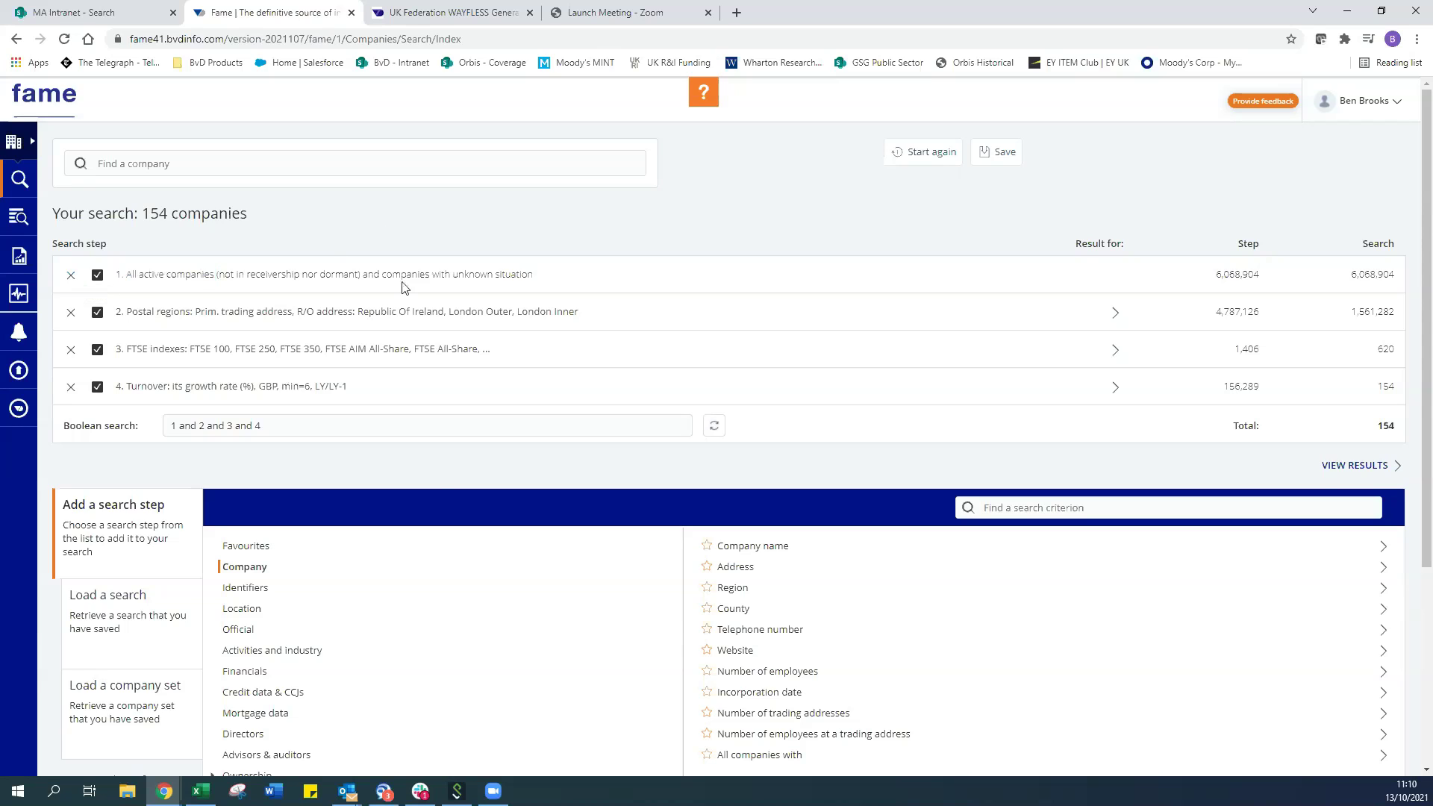
scroll(439, 492, down, 1)
scroll(439, 493, down, 1)
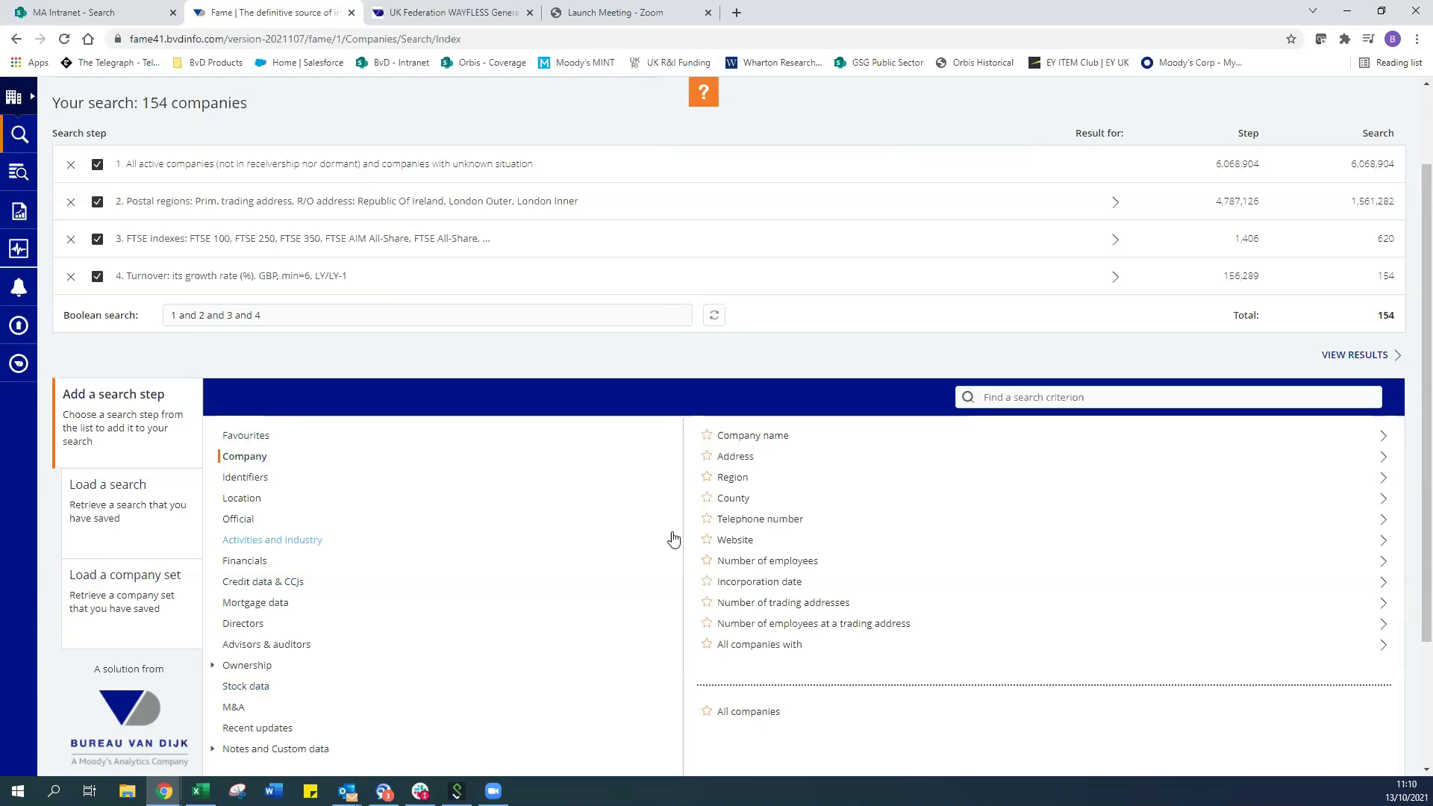
scroll(896, 338, up, 1)
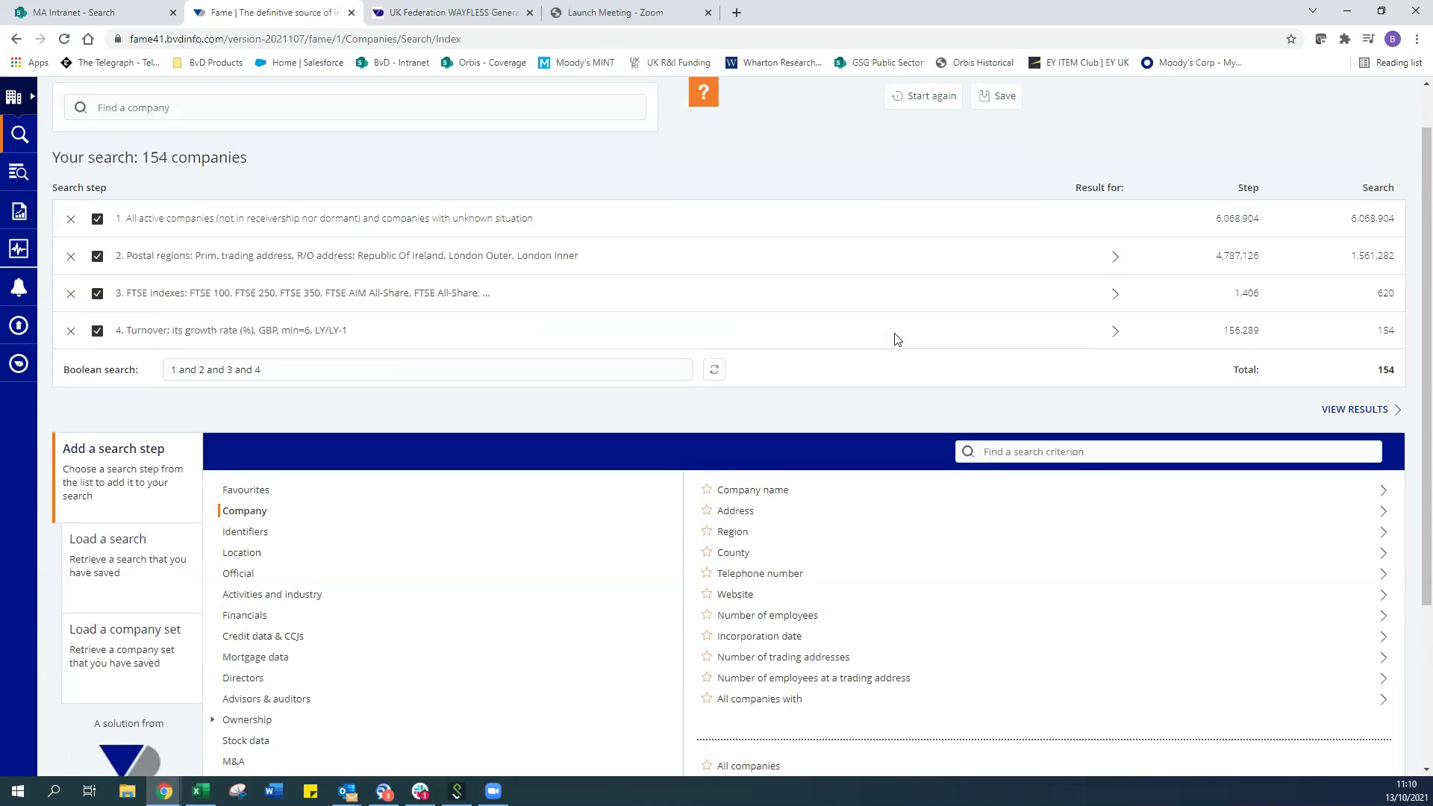
click(1062, 452)
text(Stock Exc)
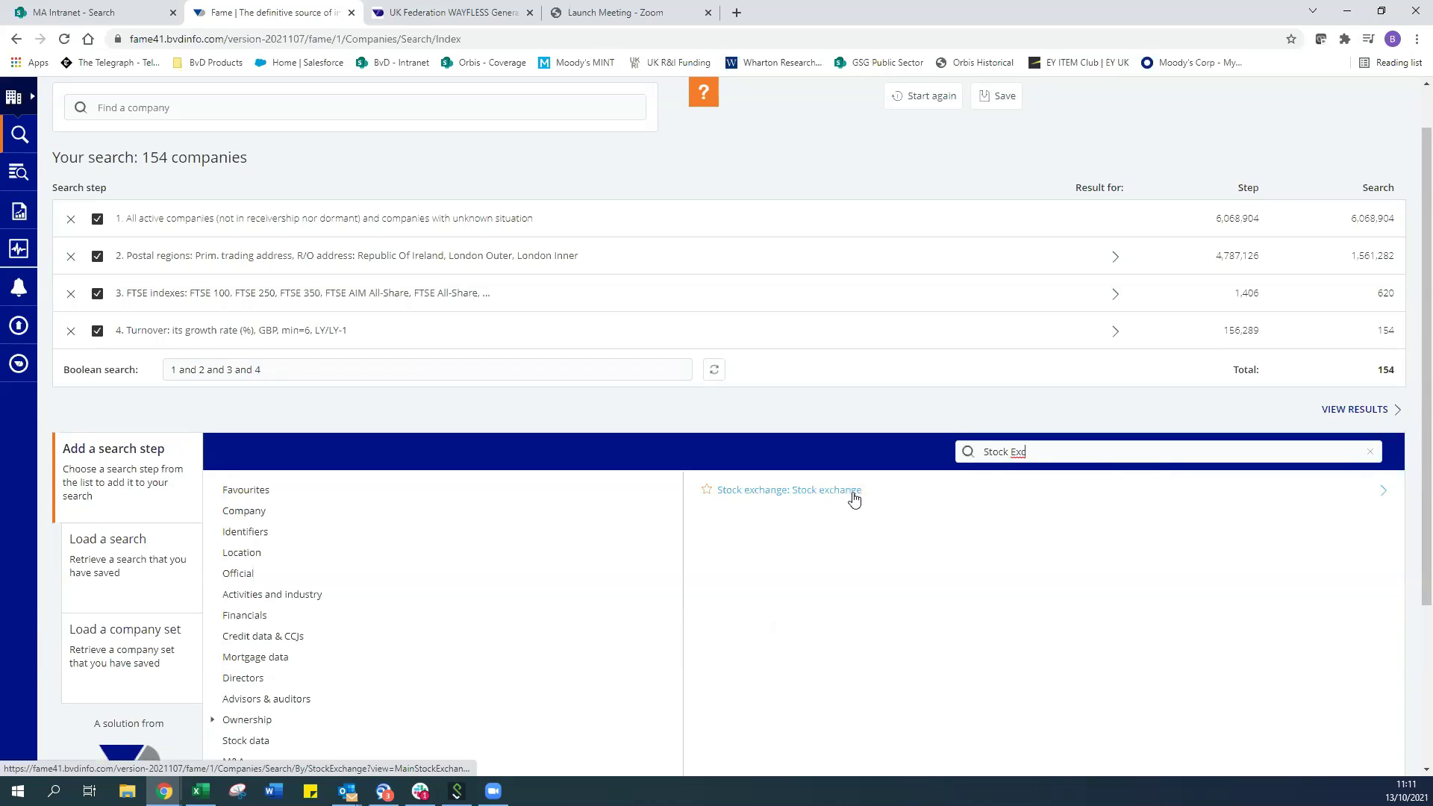
scroll(257, 550, down, 1)
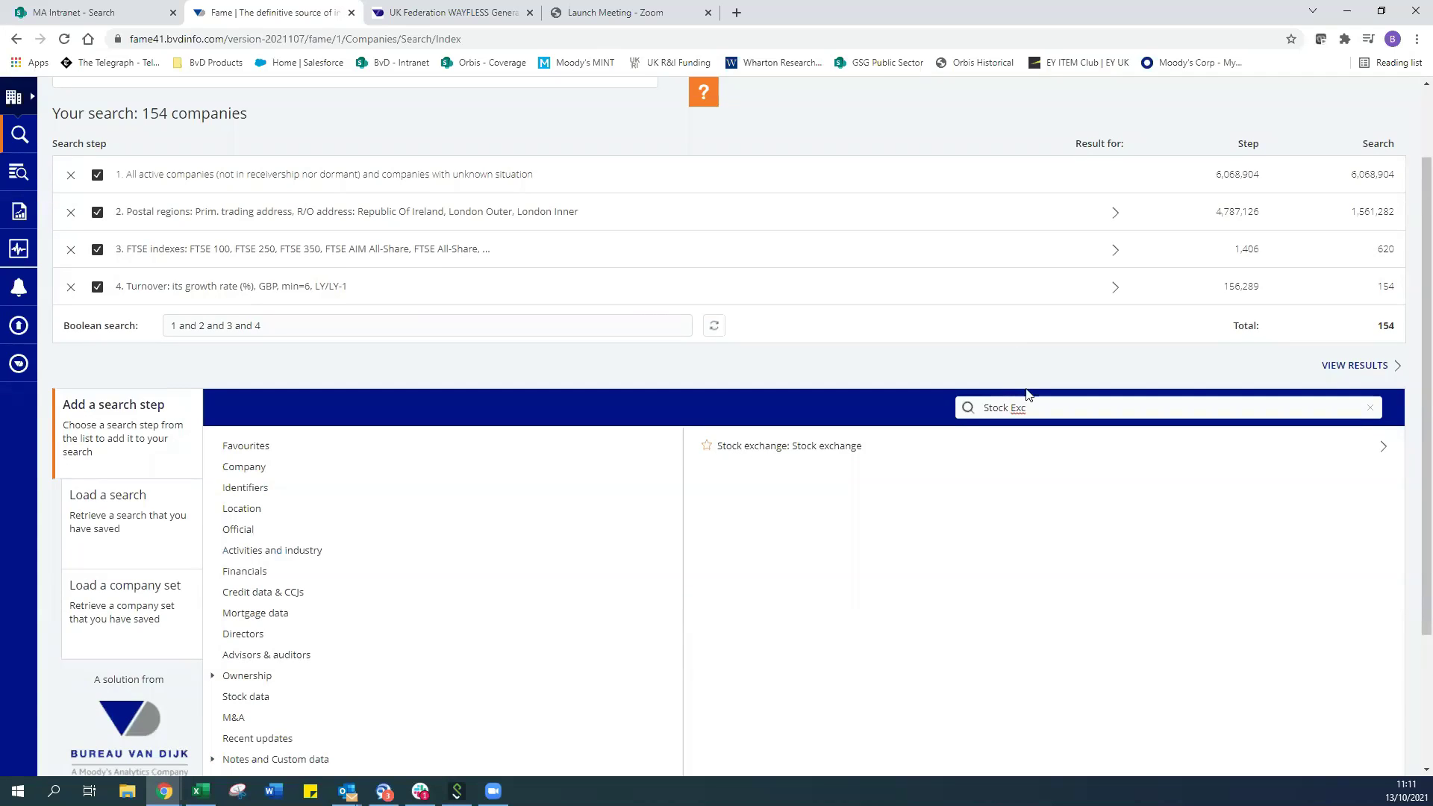
drag(1037, 407, 931, 389)
key(BackSpace)
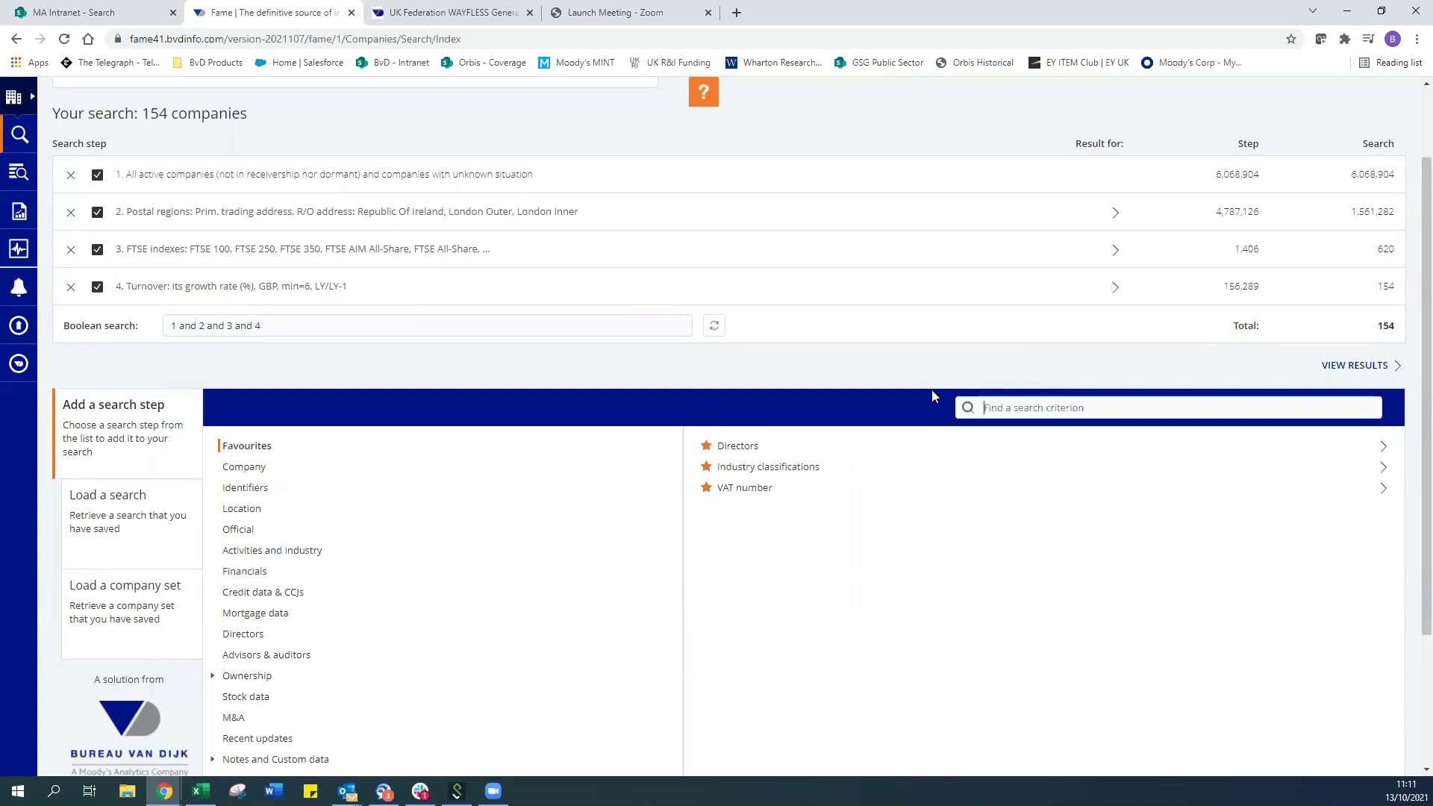
scroll(756, 368, up, 1)
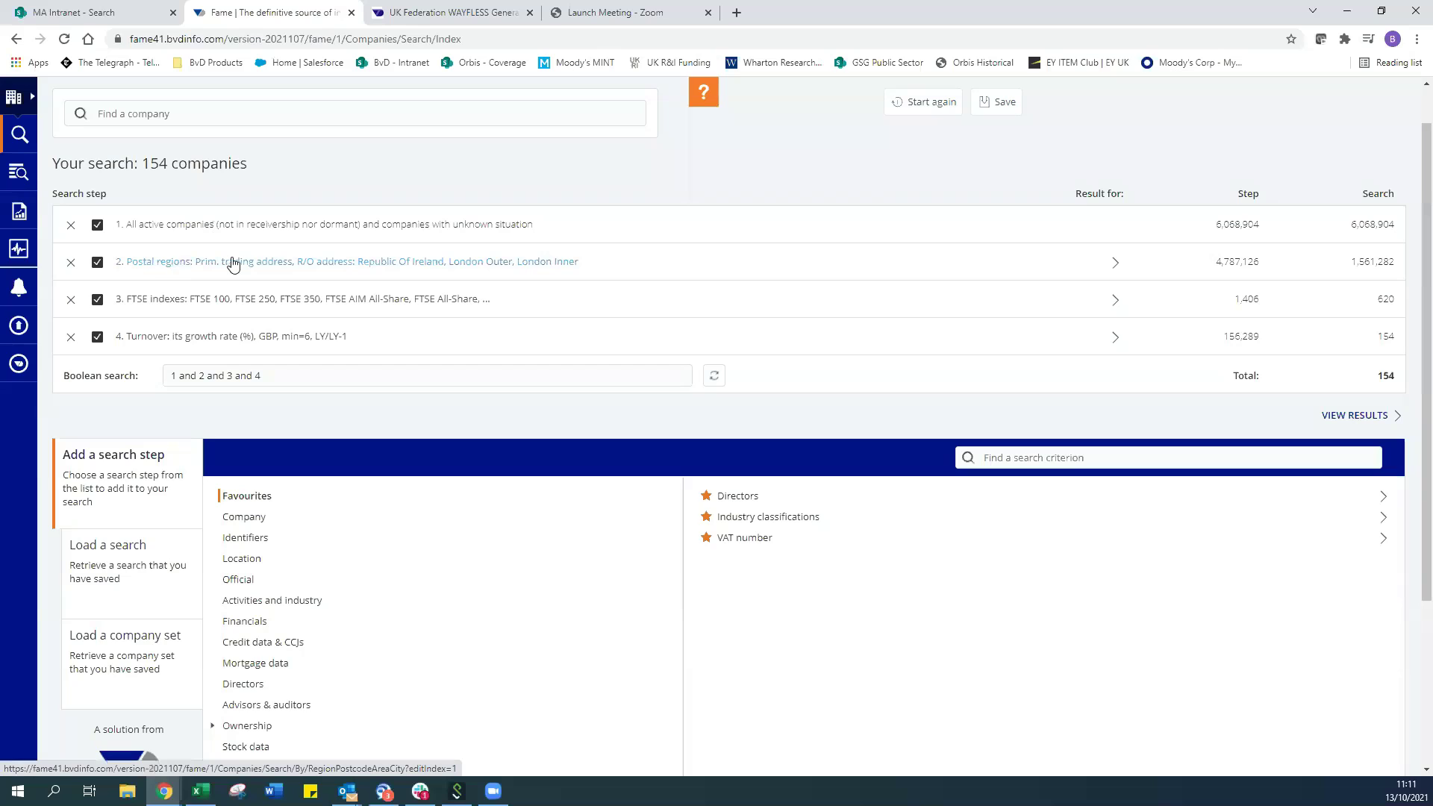
Step: In the Postal regions step, add then remove East Midlands, and leave for the main search
click(237, 561)
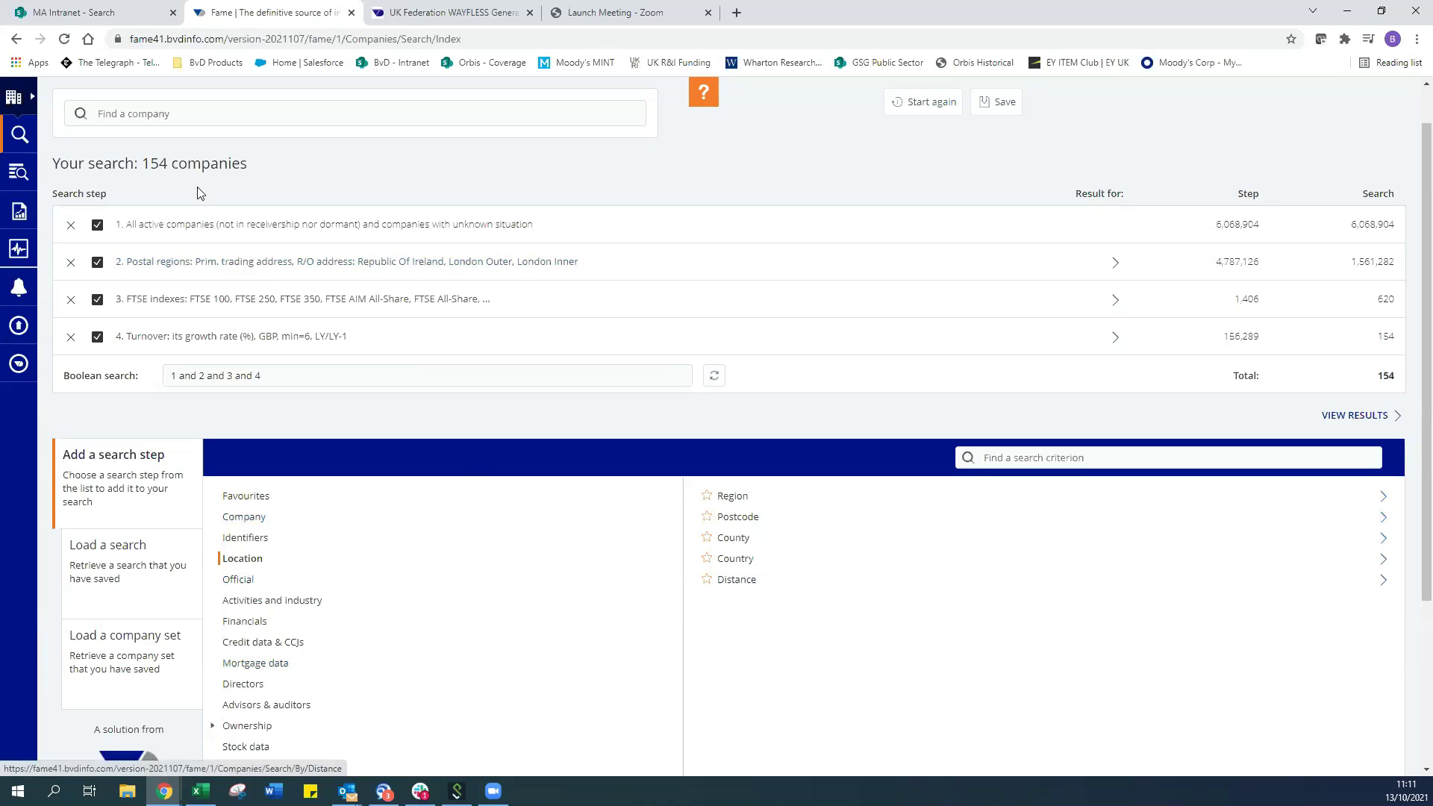
click(249, 267)
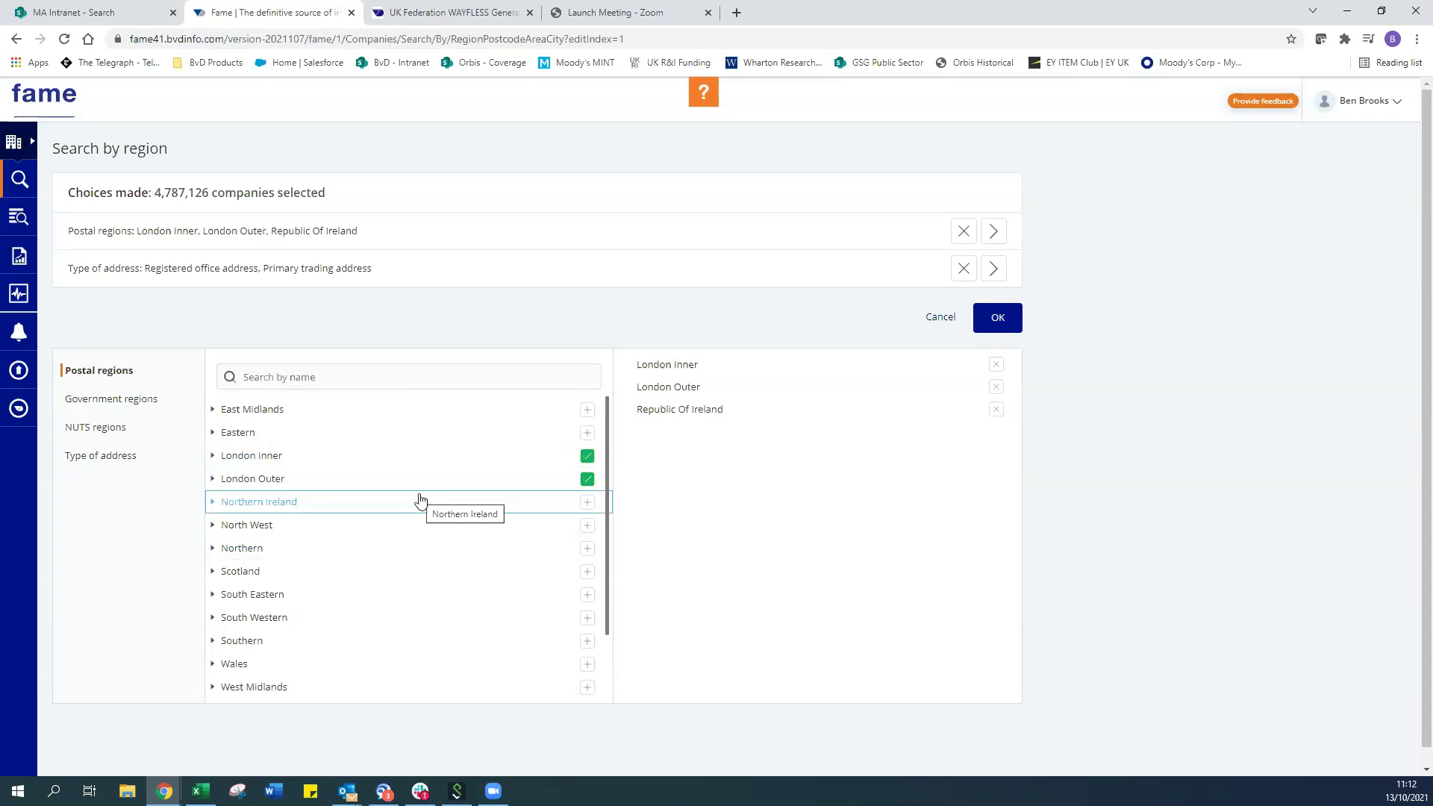
click(212, 410)
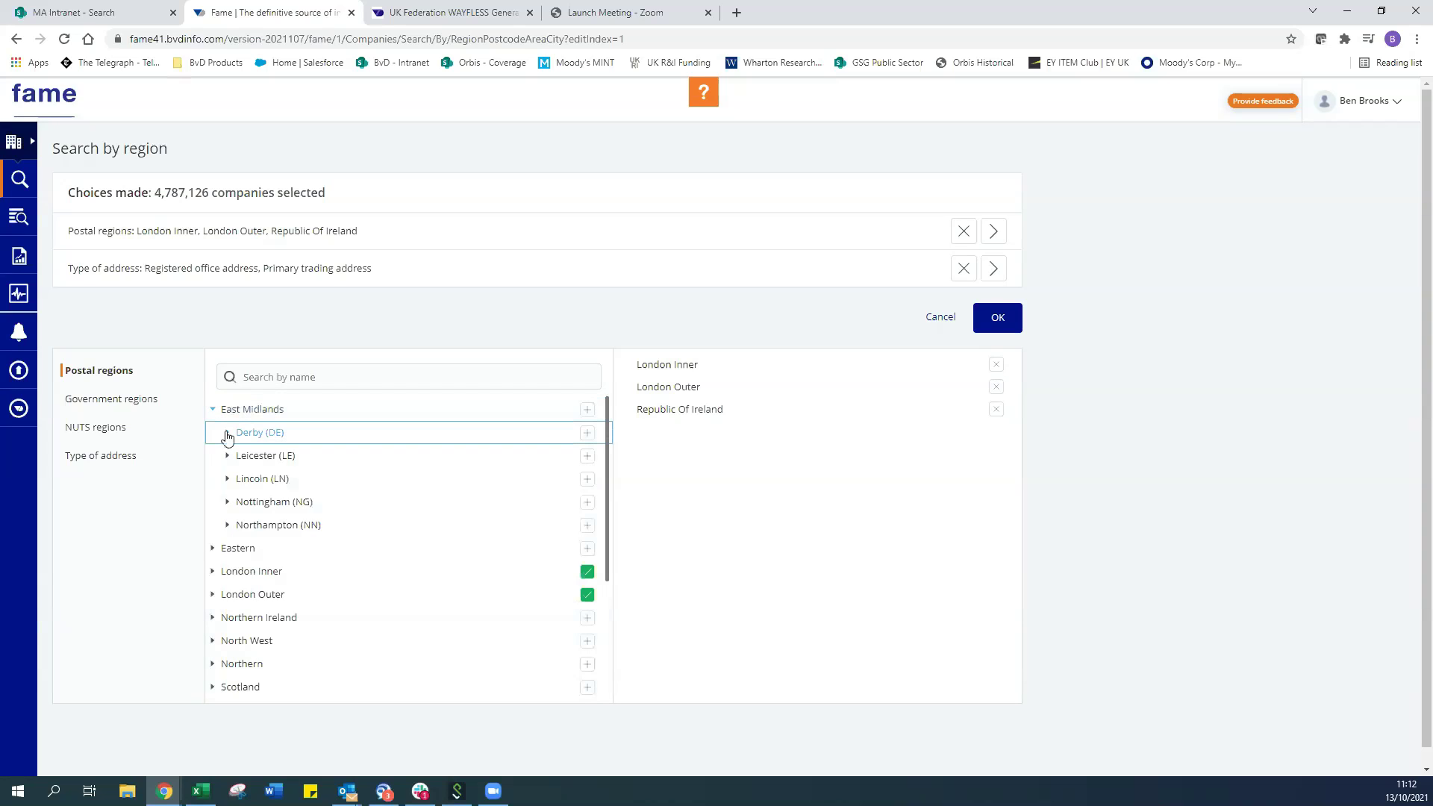
click(227, 433)
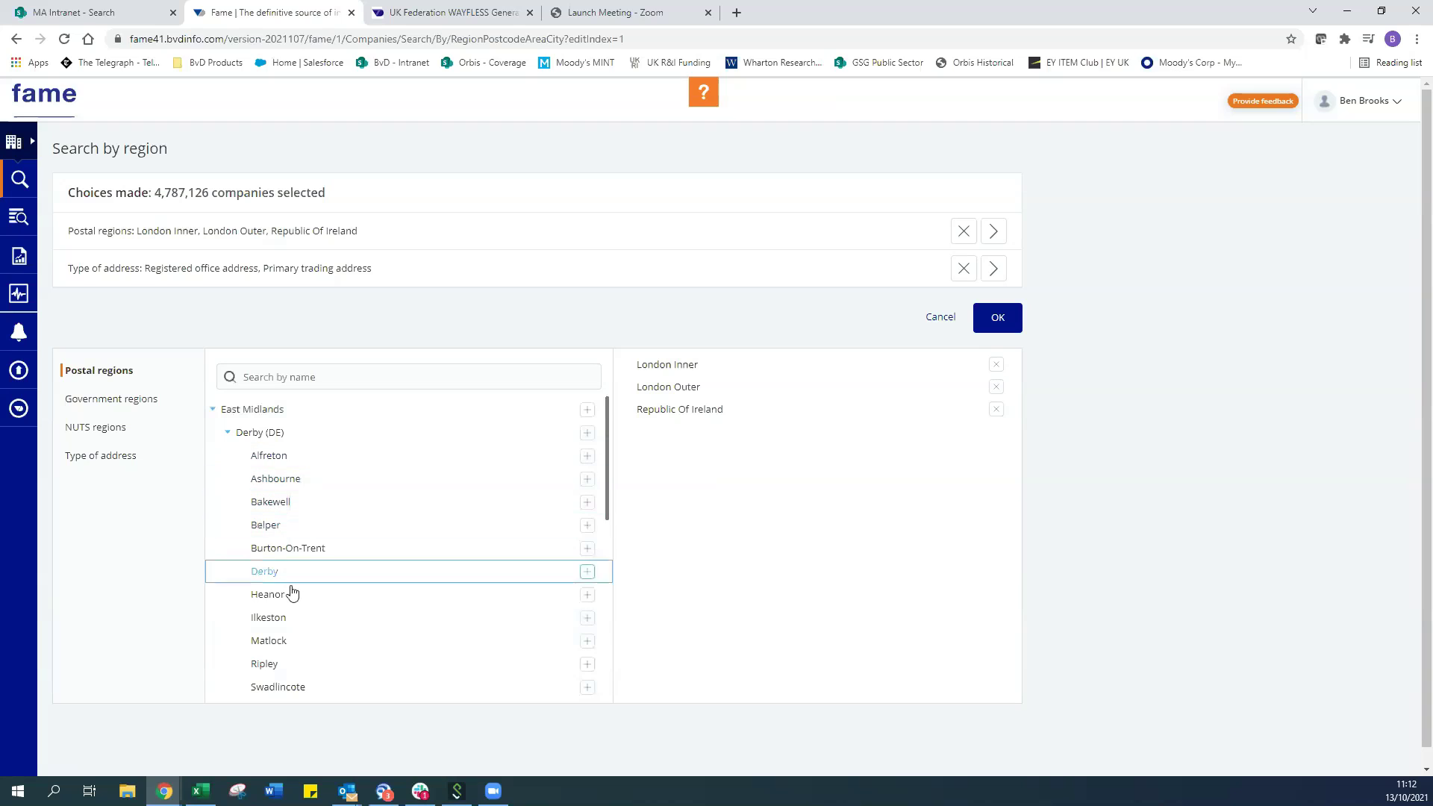
click(587, 413)
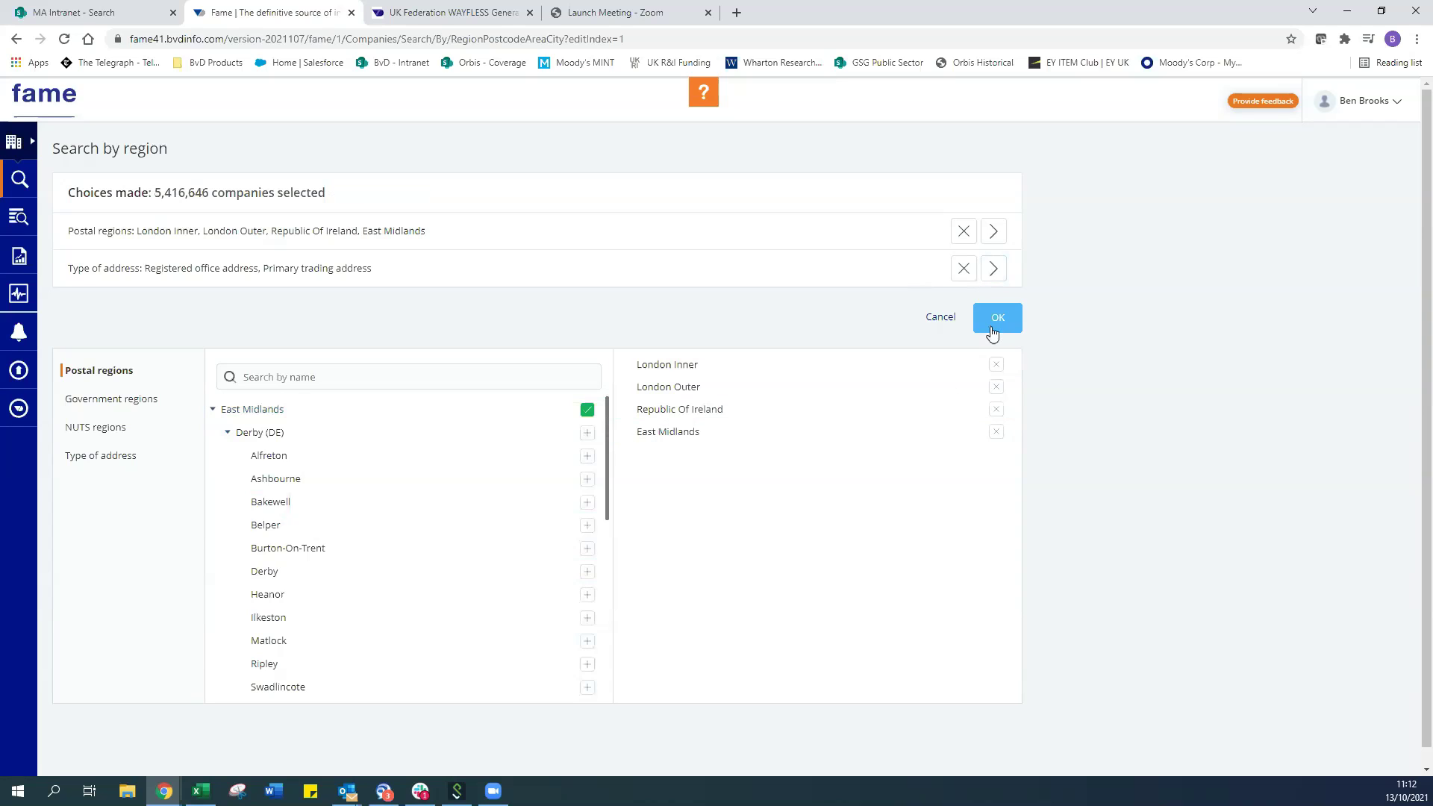
click(995, 432)
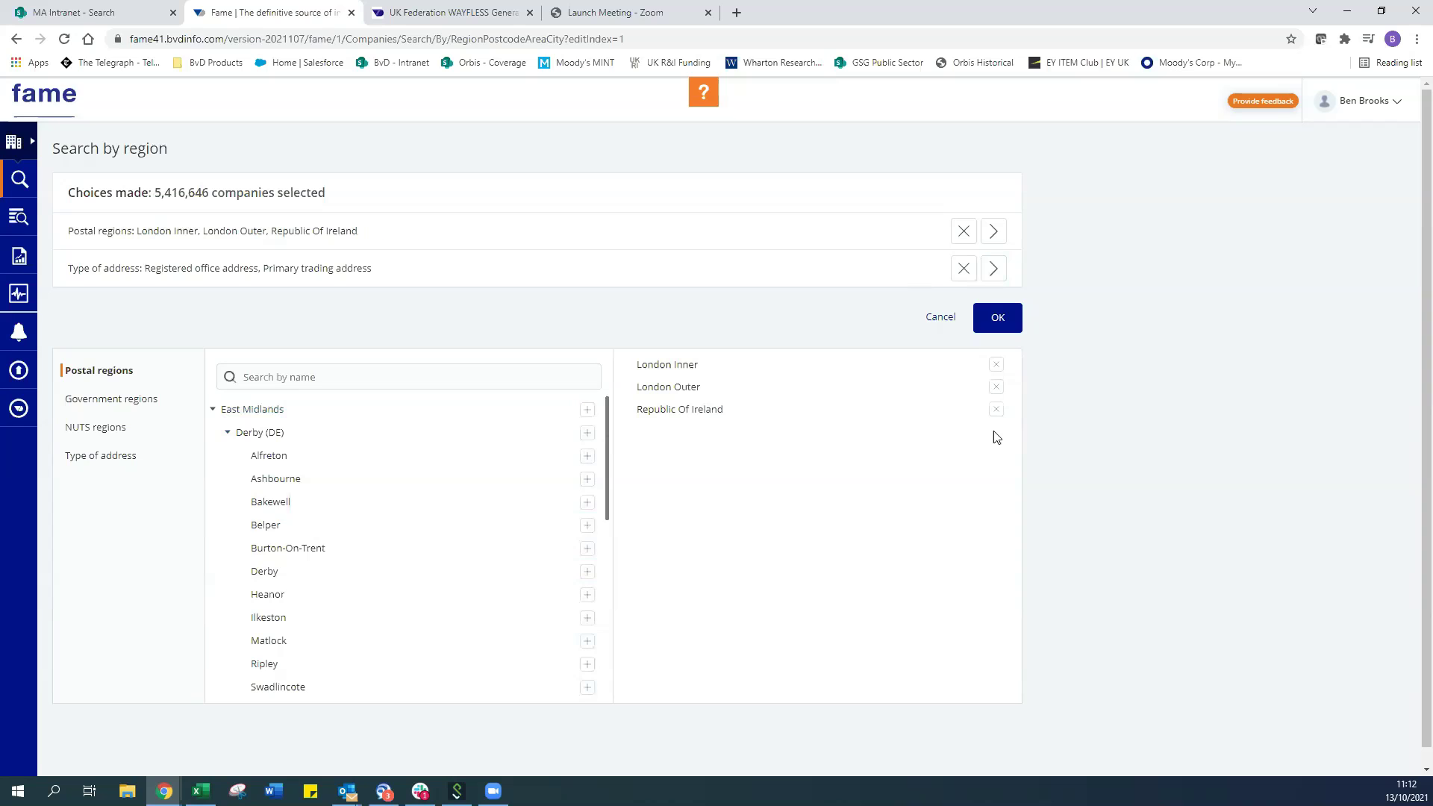
click(19, 176)
click(788, 124)
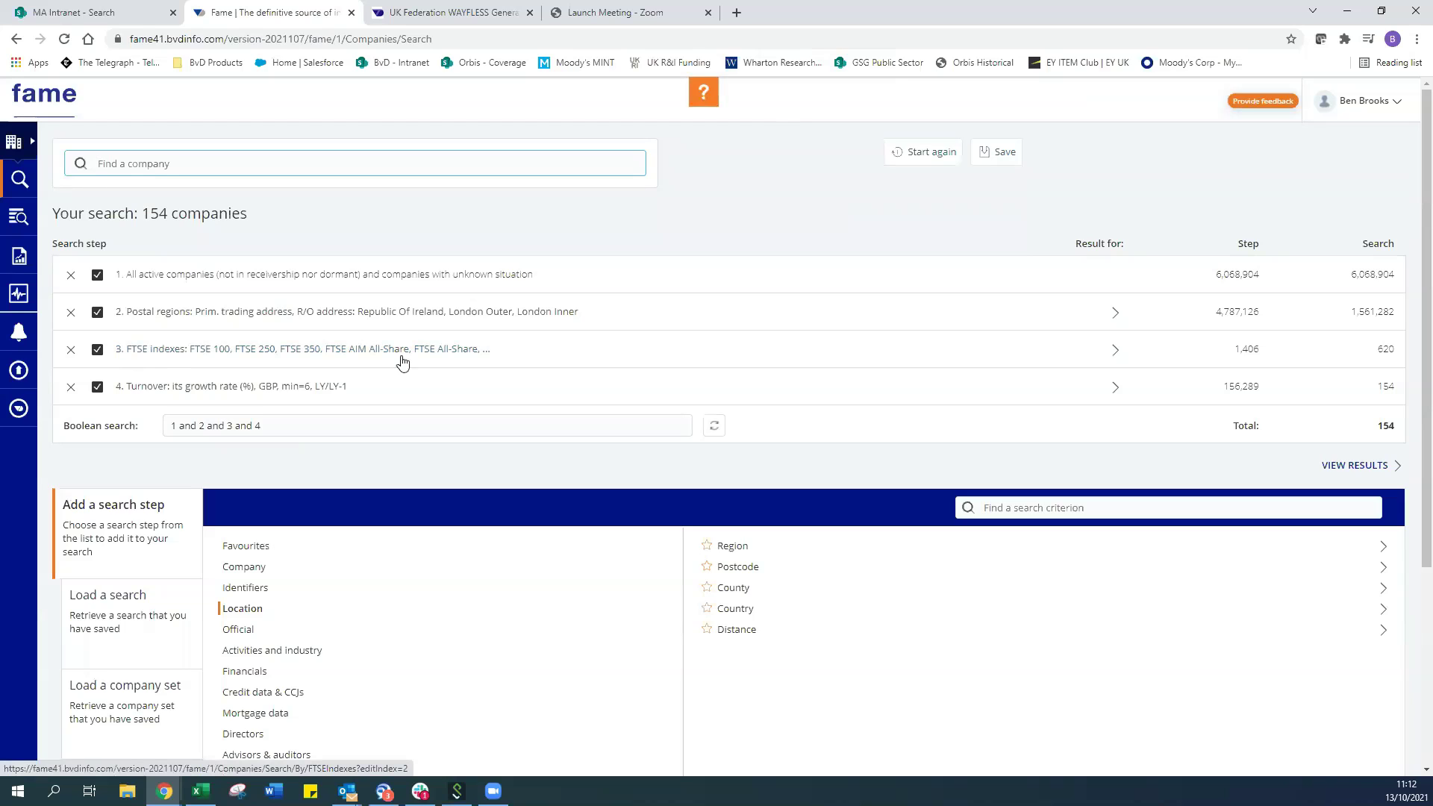
Step: Open step 3, FTSE indexes, showing all nine indexes selecting 1,406 companies
click(310, 357)
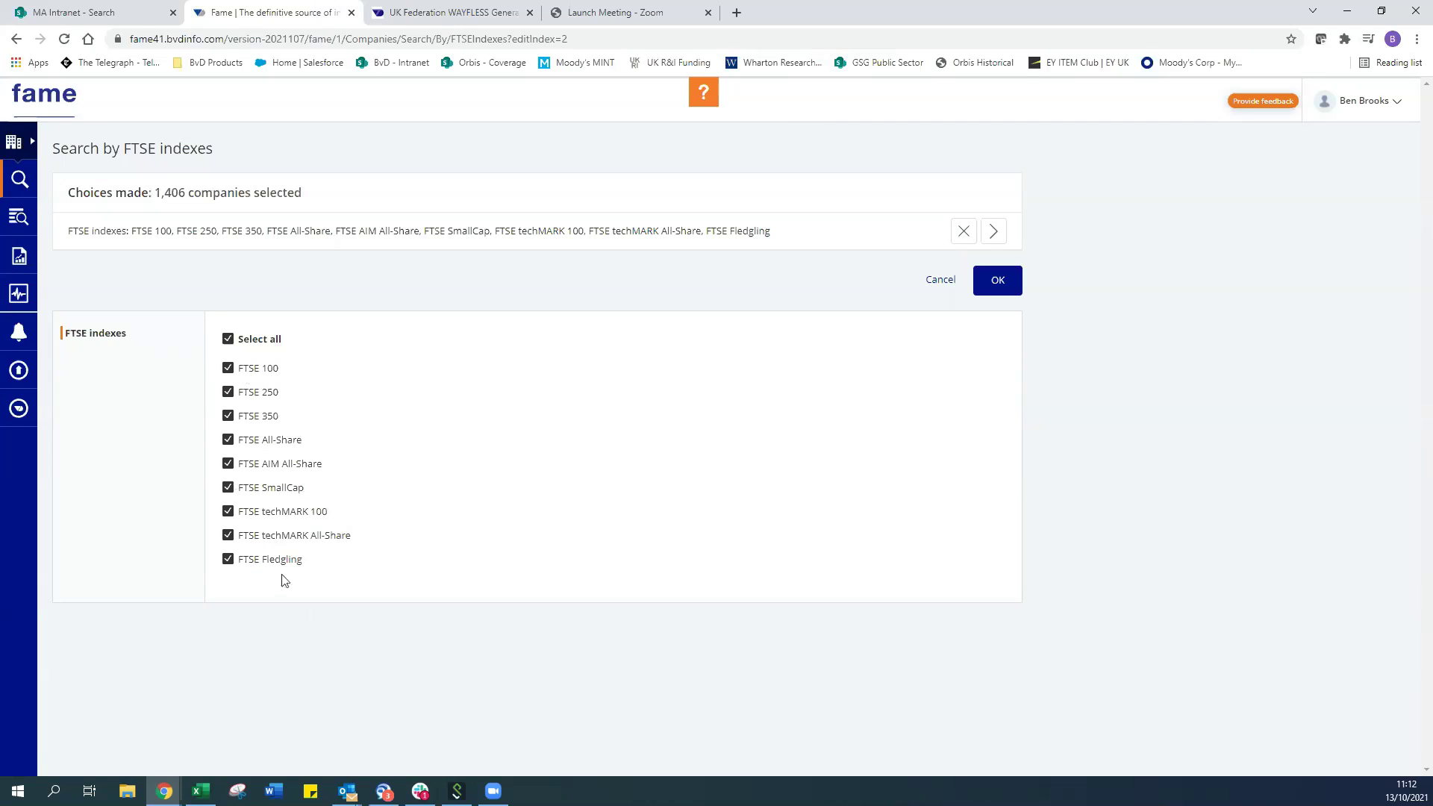
Step: Cancel the FTSE step, look up the Stock exchange criterion via 'stock e', then cancel it
click(932, 284)
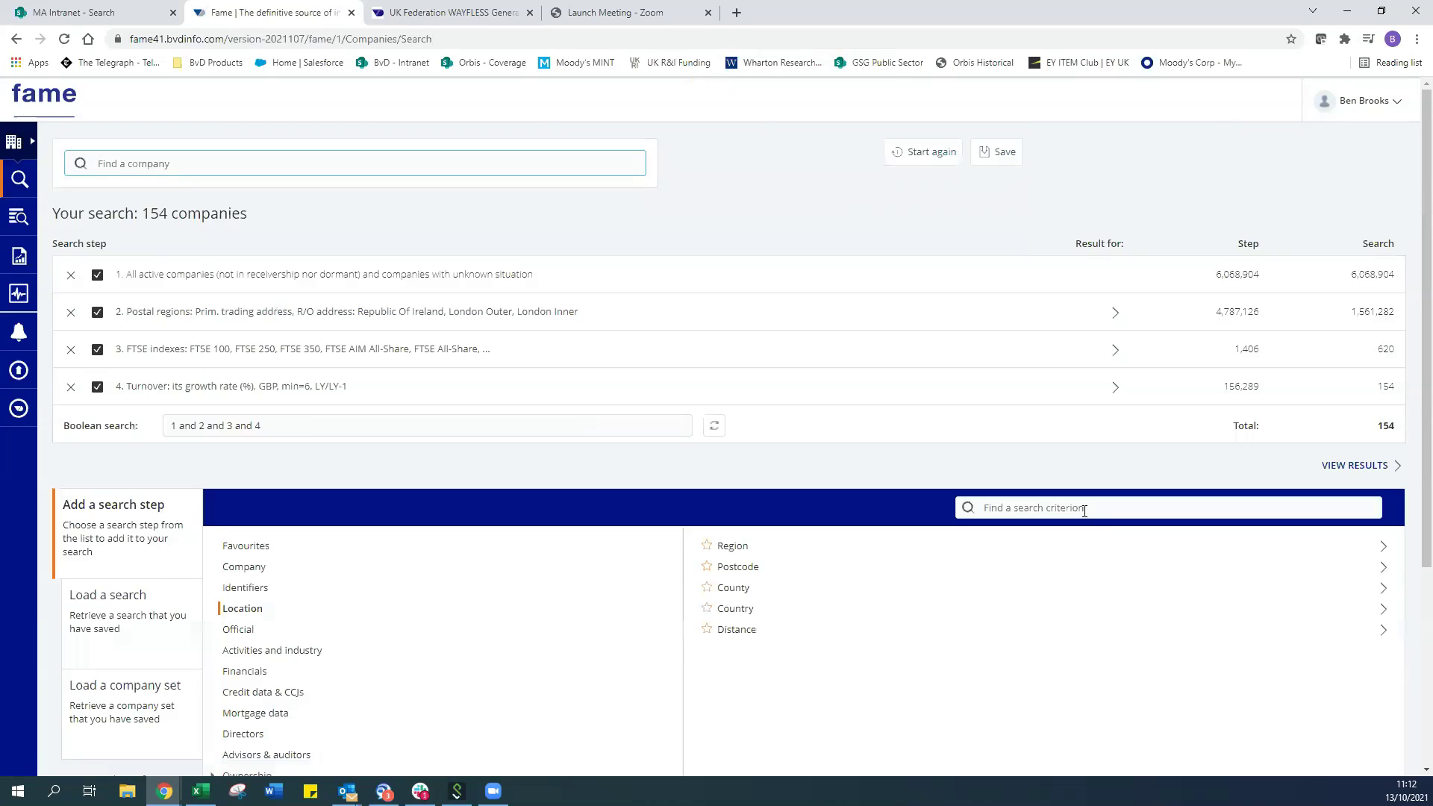
click(1084, 510)
text(stock e)
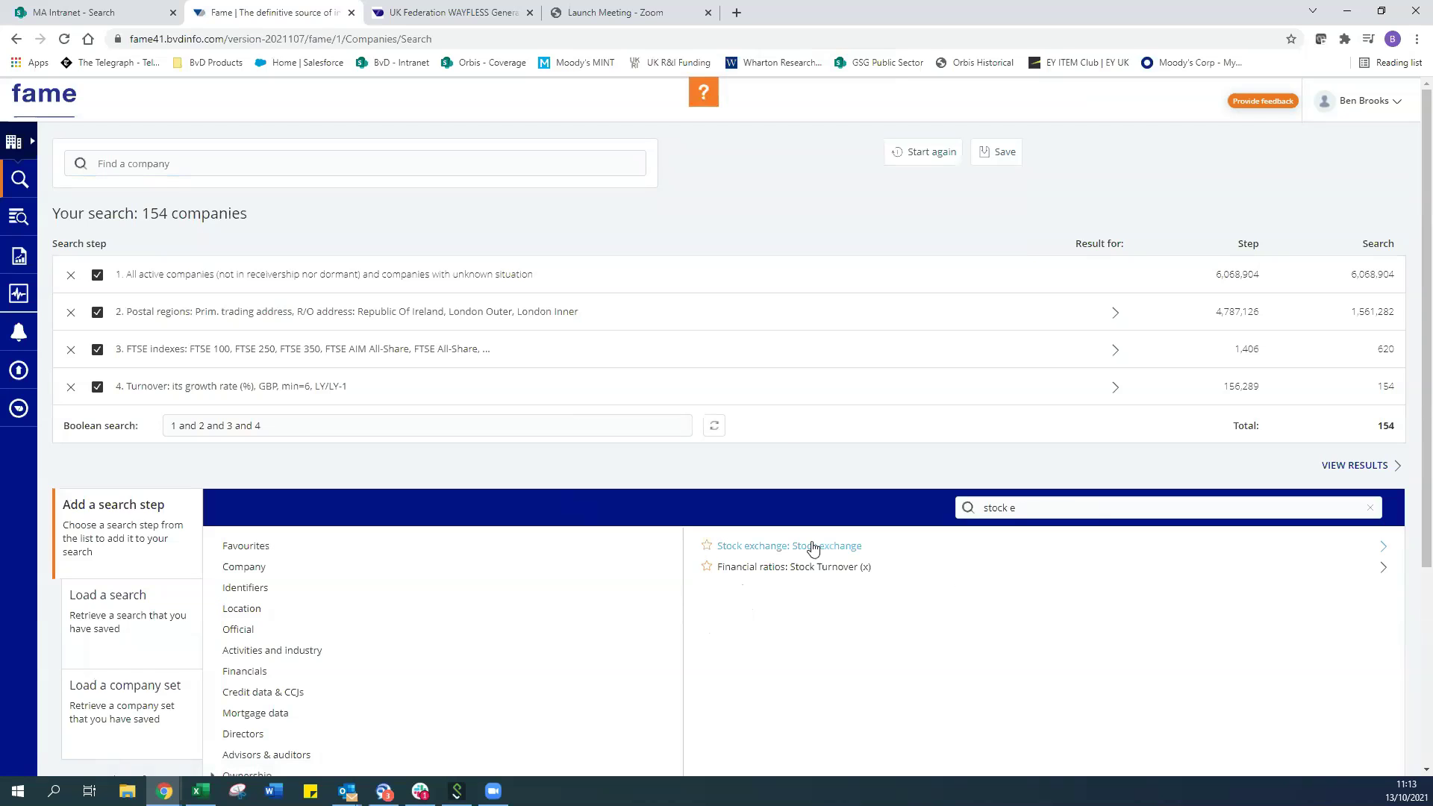
click(813, 547)
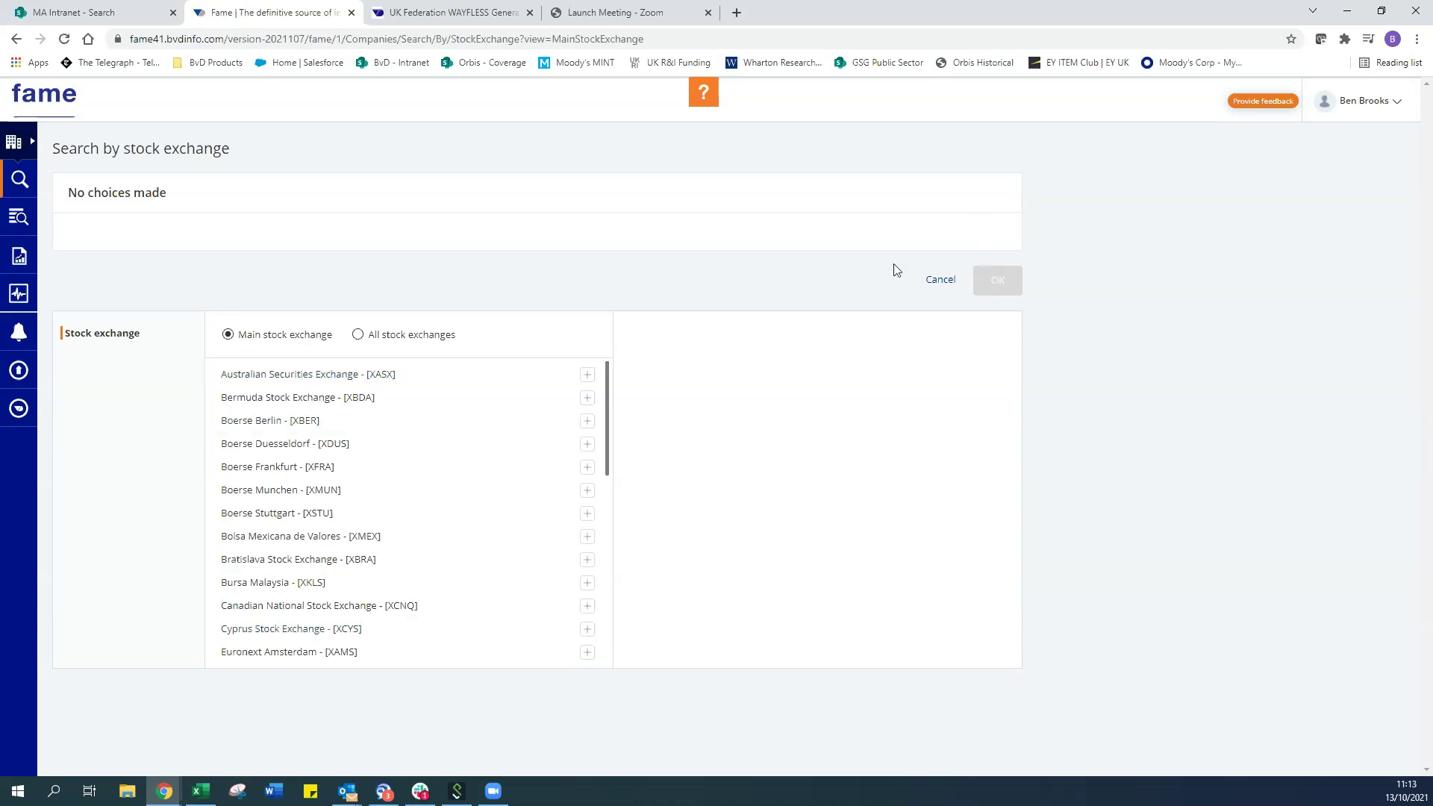
click(949, 286)
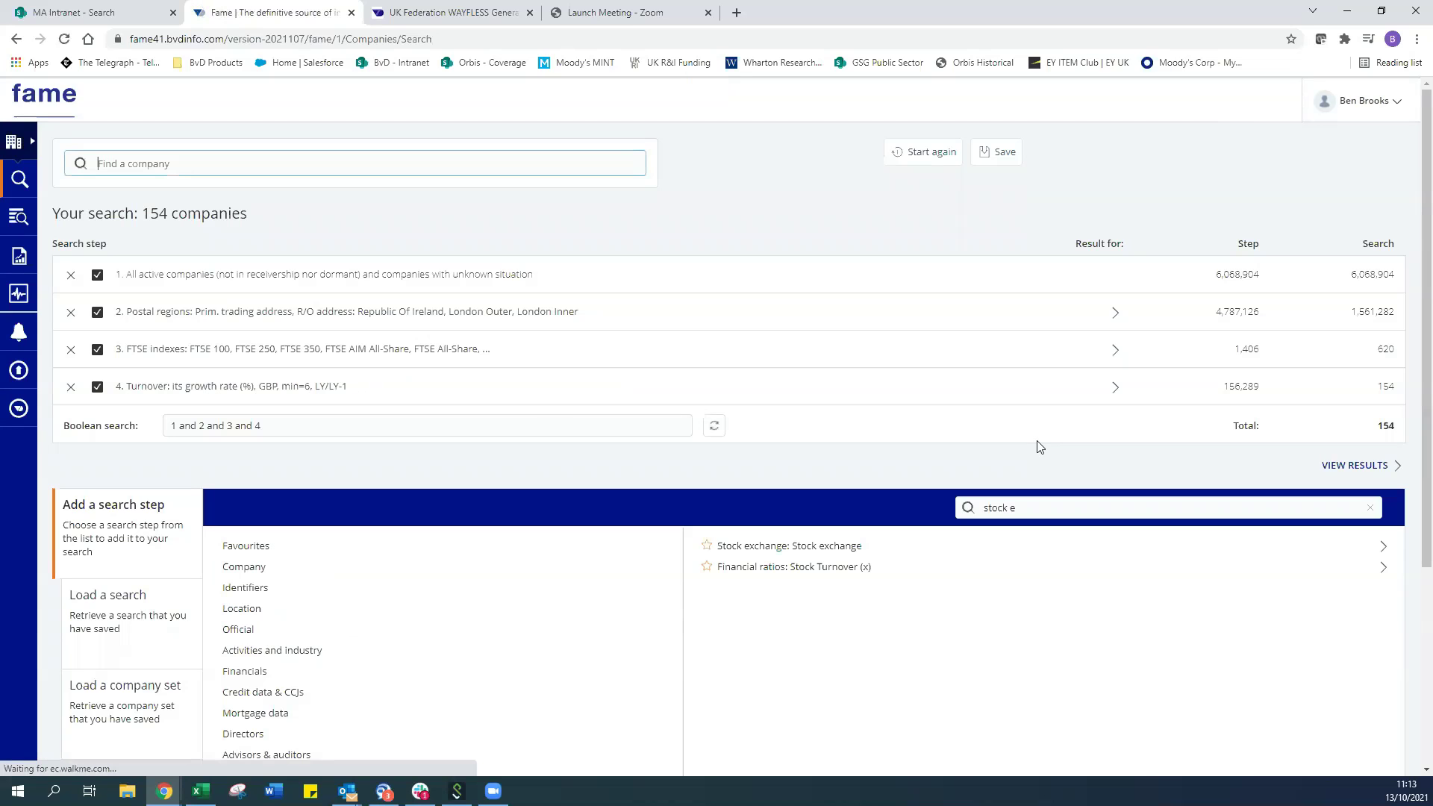
Step: Browse the Company, Activities and industry, Official and Financials categories and pick Profit & loss account
scroll(373, 432, down, 2)
click(251, 435)
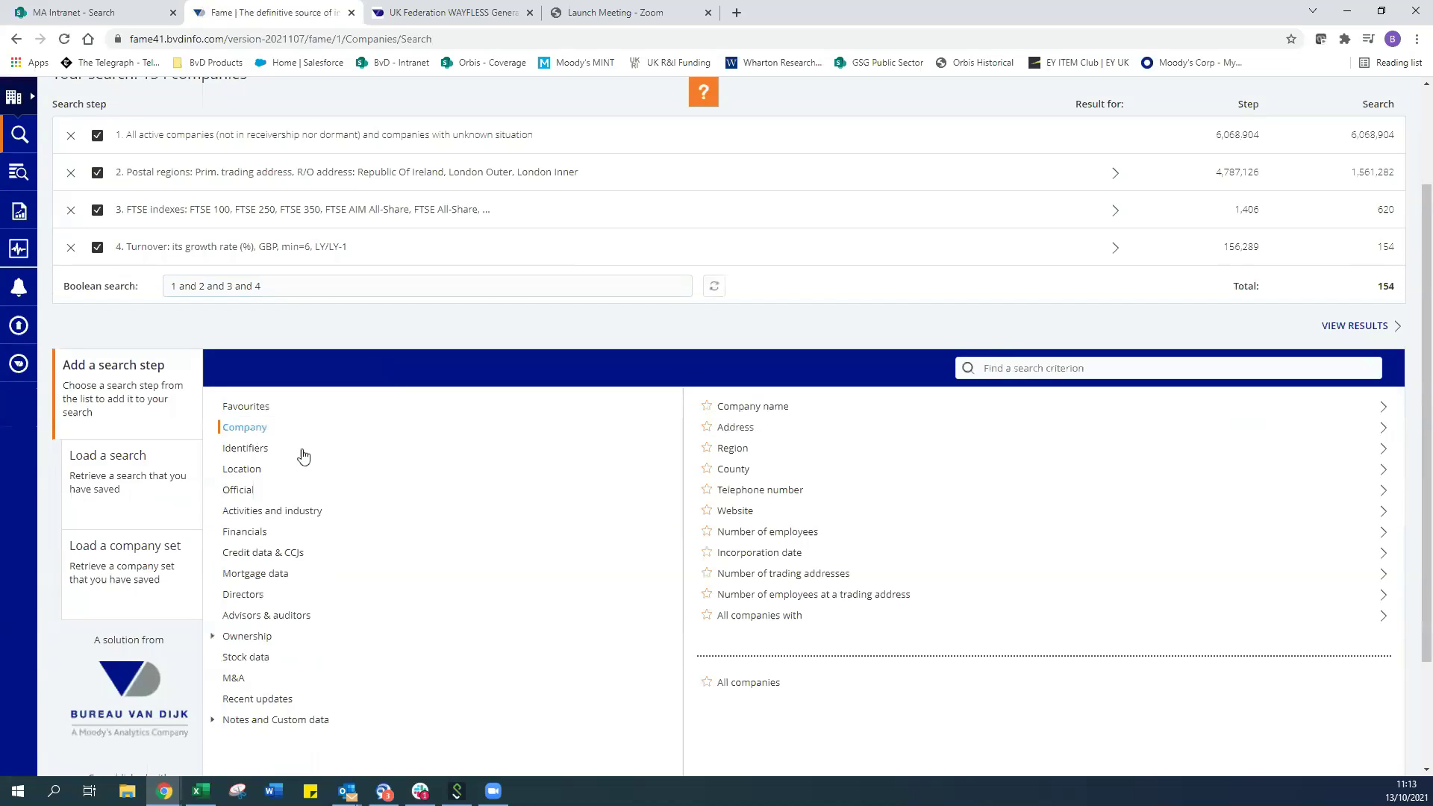
click(259, 514)
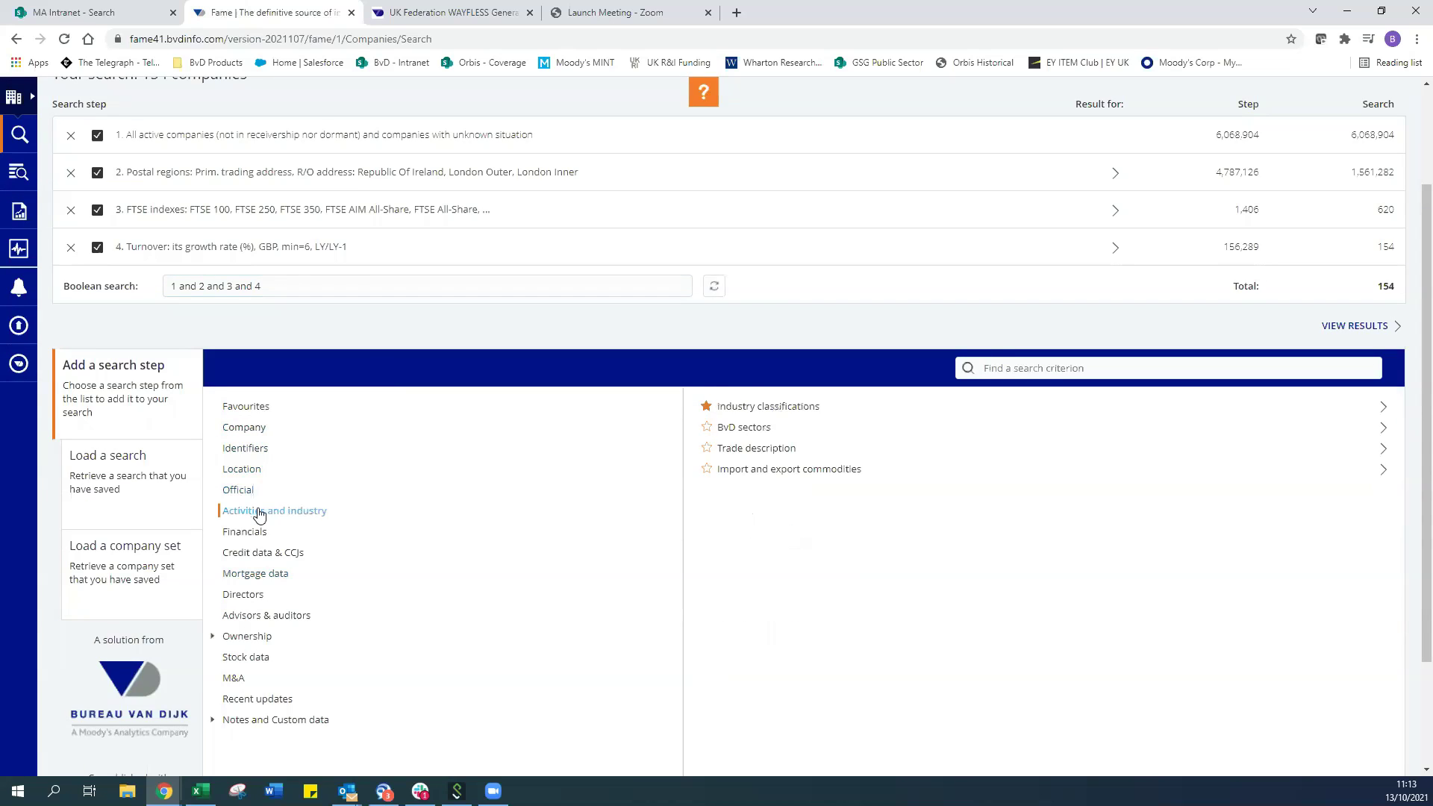
click(237, 490)
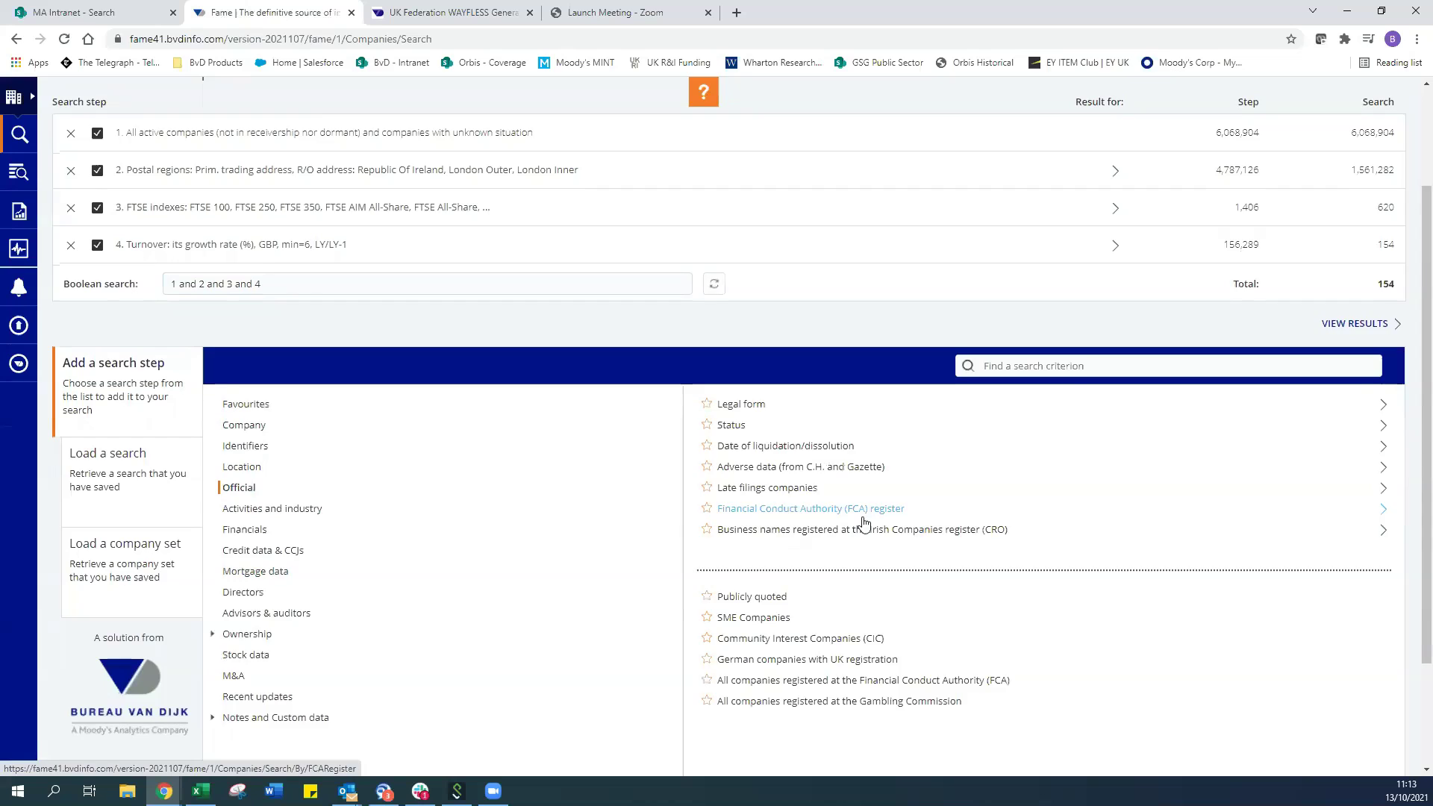
scroll(888, 657, down, 2)
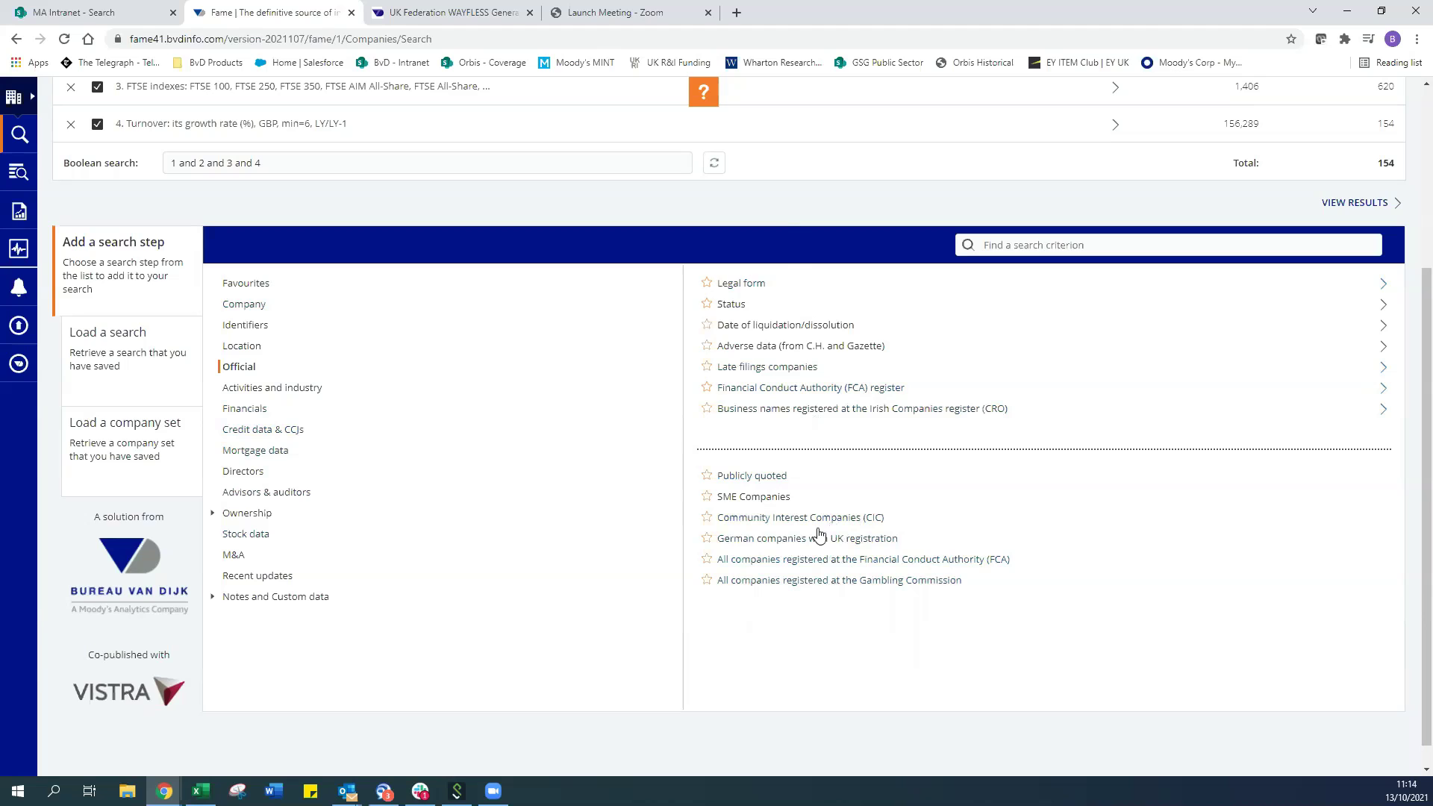
scroll(819, 535, up, 1)
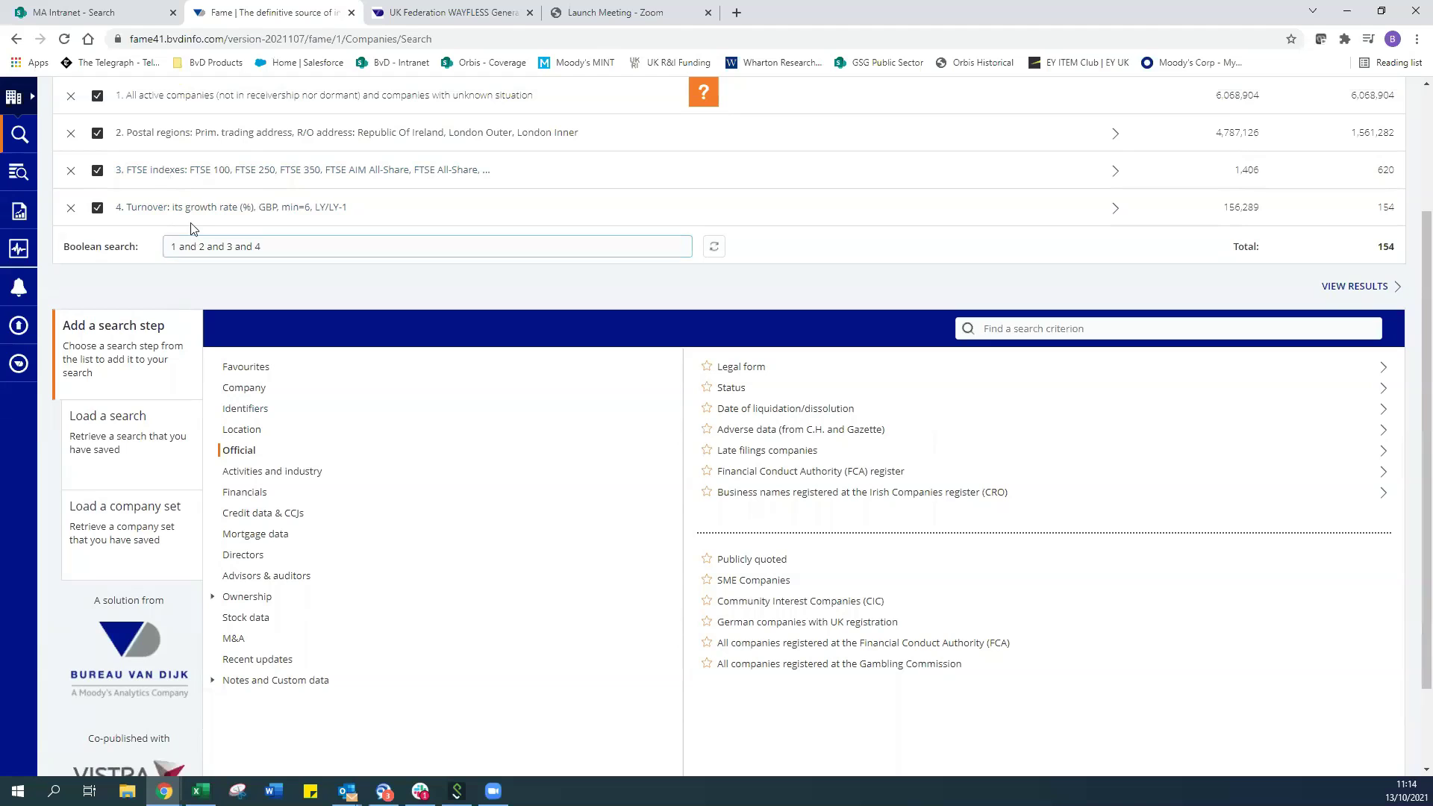
scroll(192, 224, up, 1)
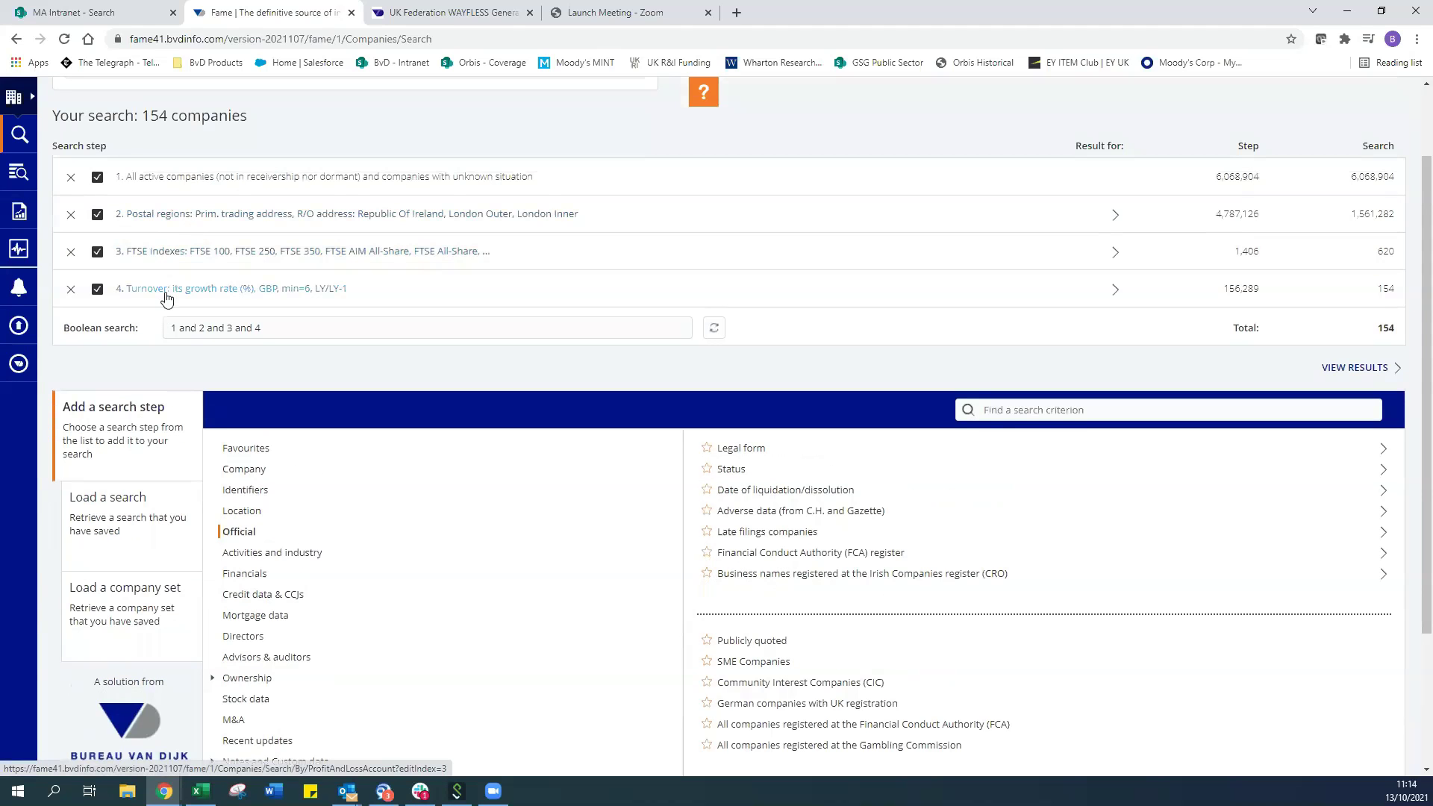
click(248, 575)
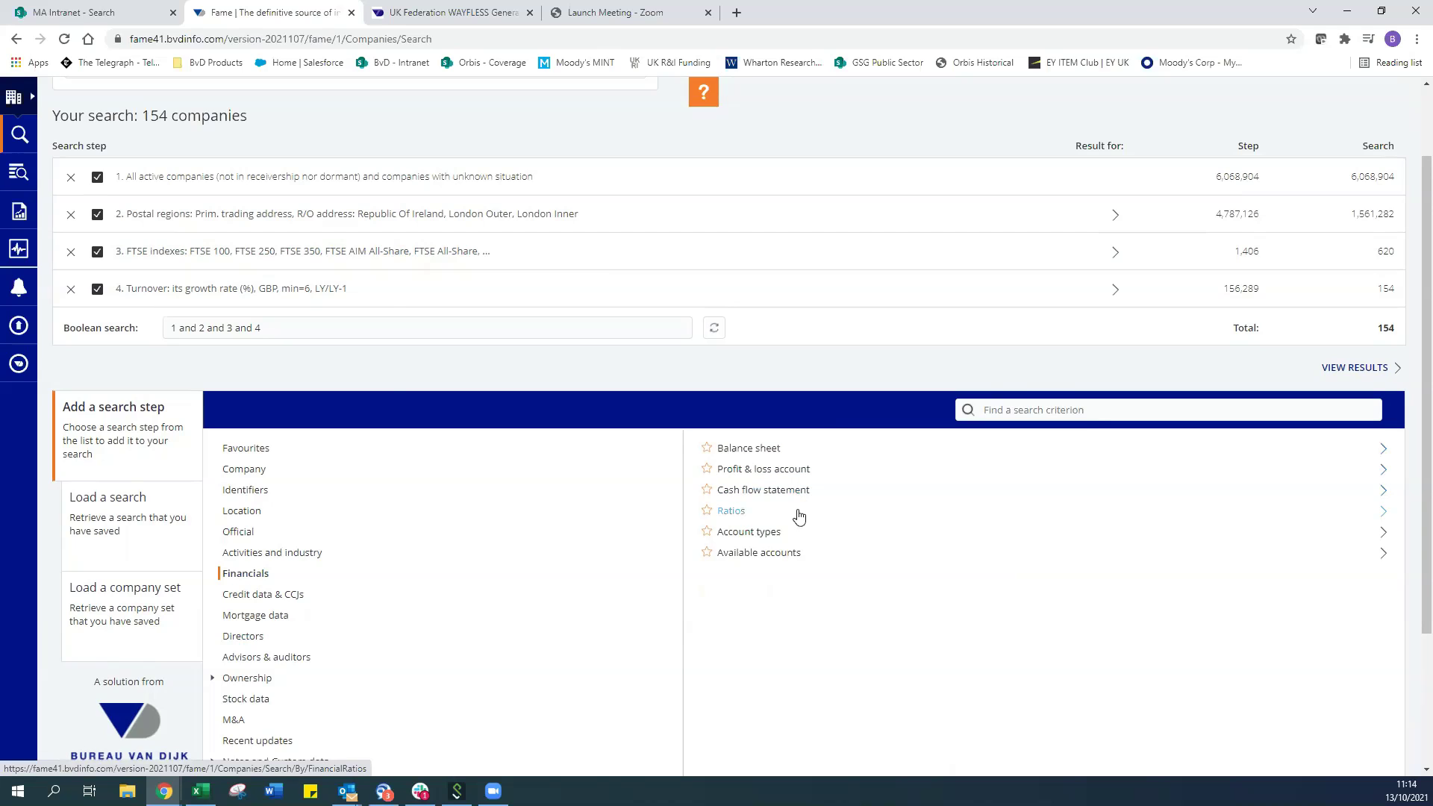
click(801, 473)
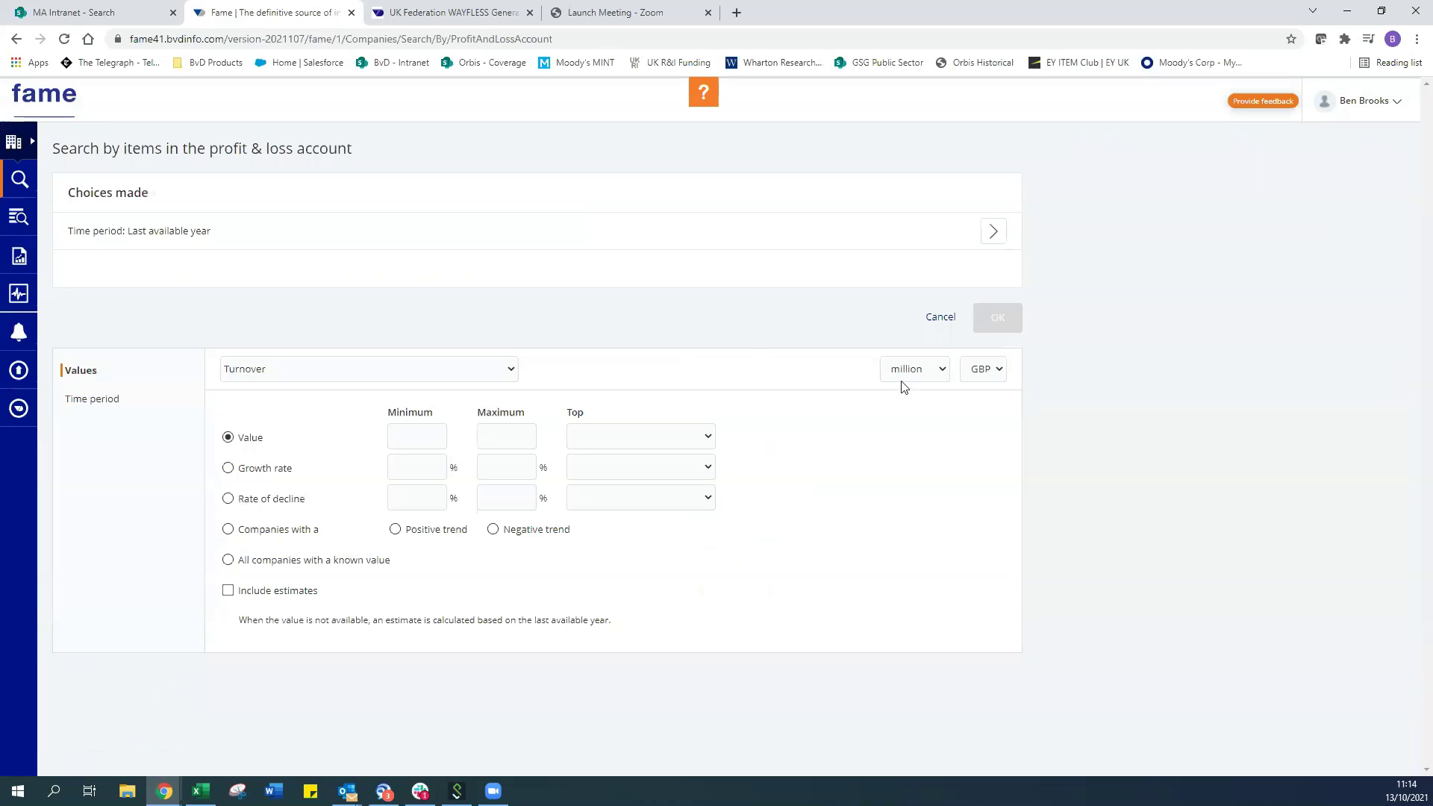
Step: Check the currency, unit and item lists, keeping Turnover in million
click(993, 373)
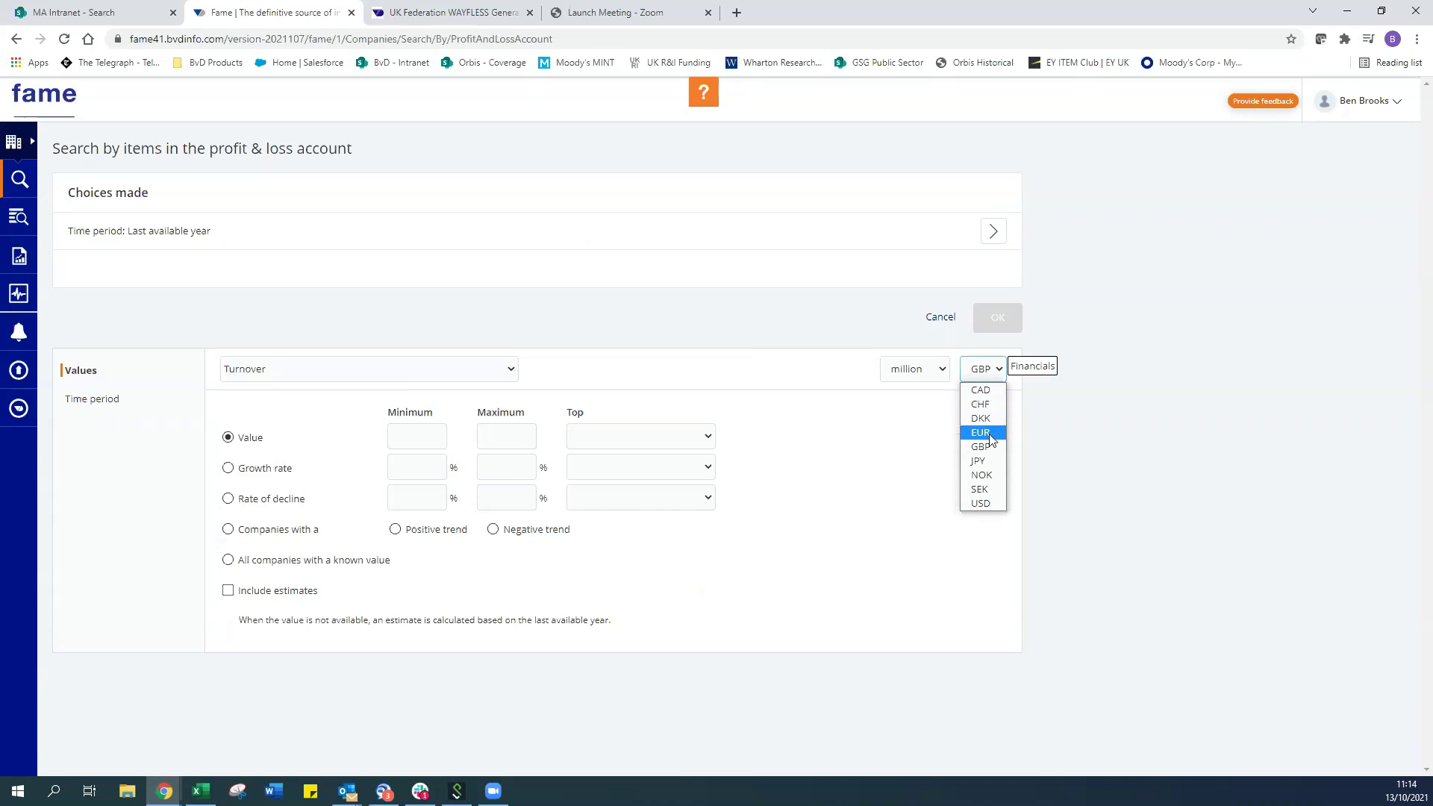
click(930, 375)
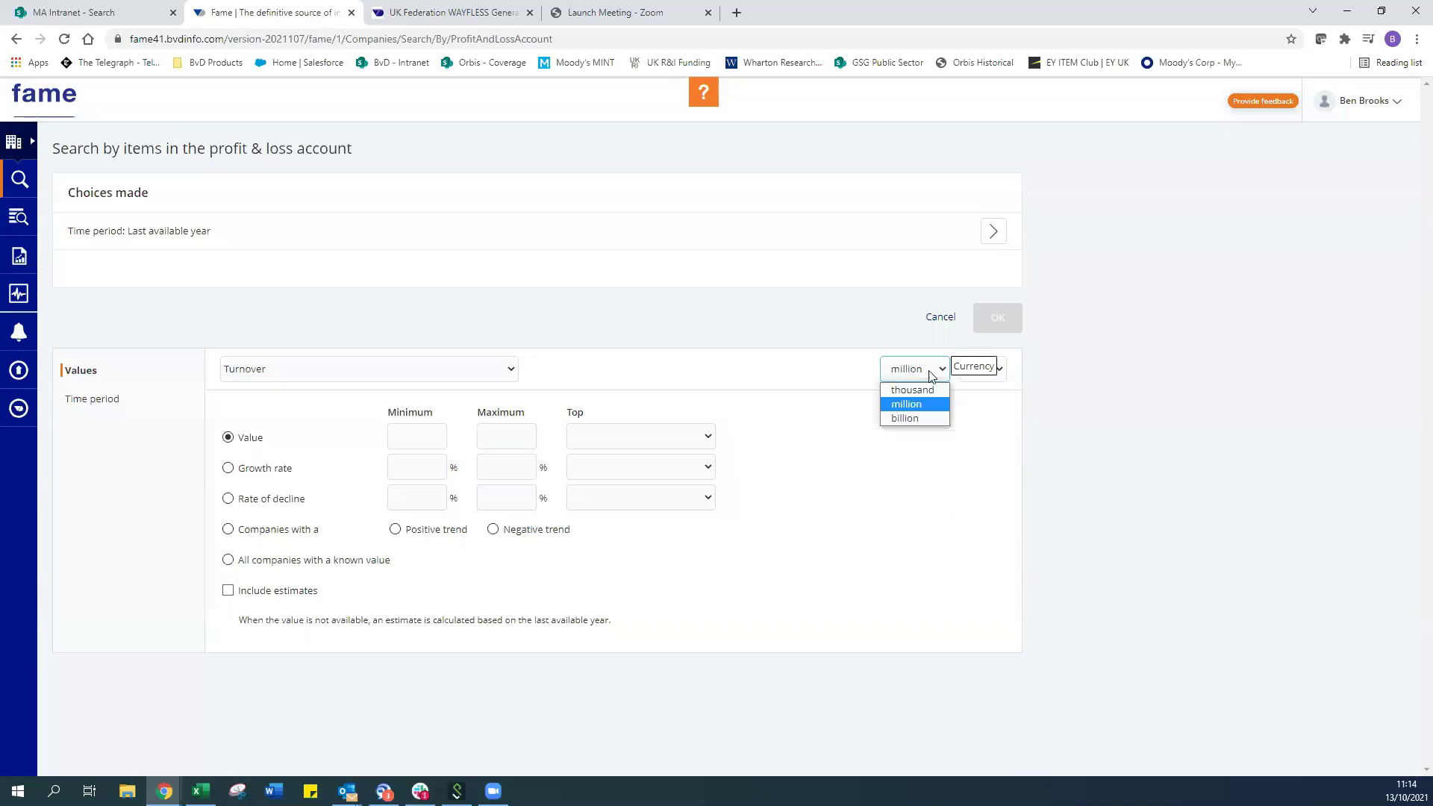
click(942, 462)
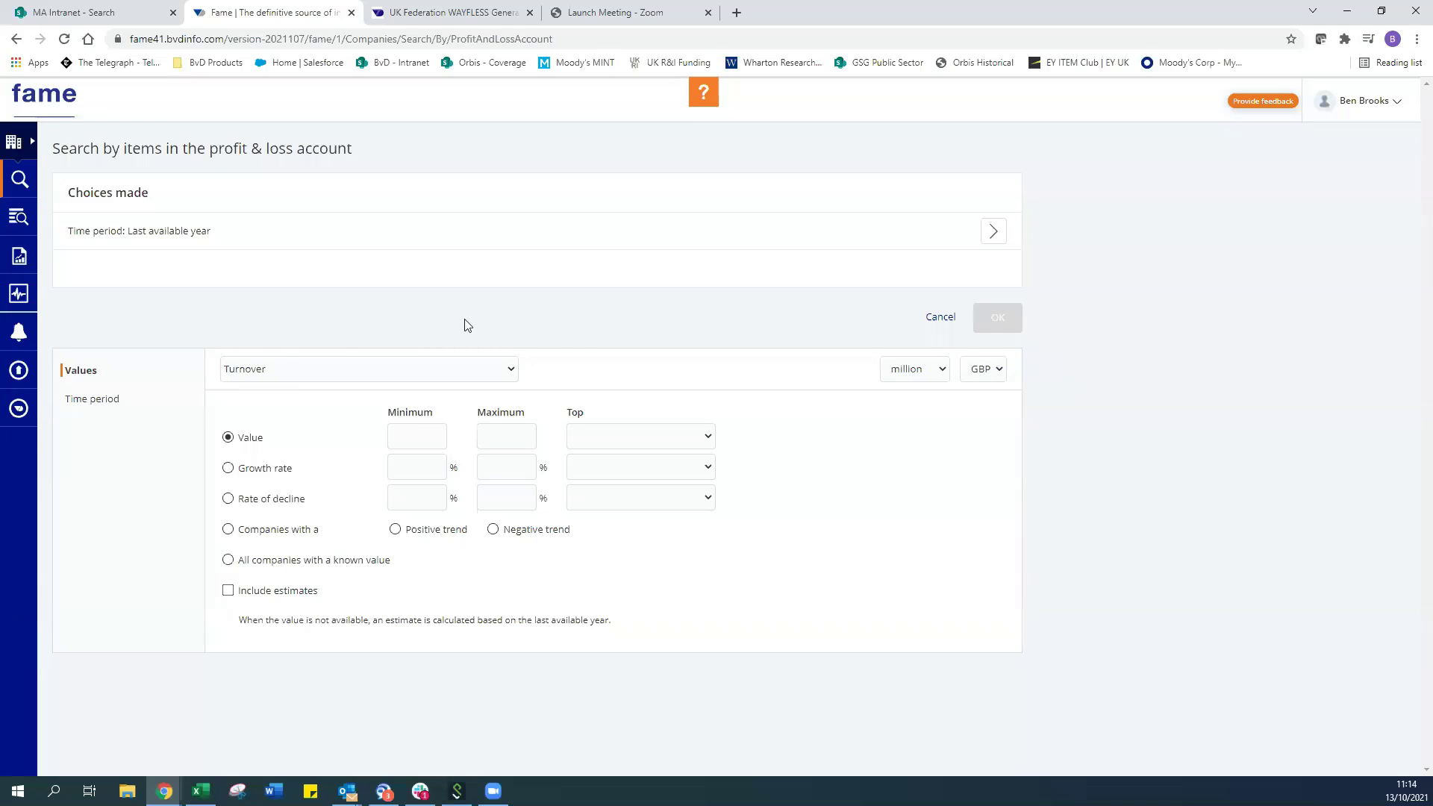
click(511, 371)
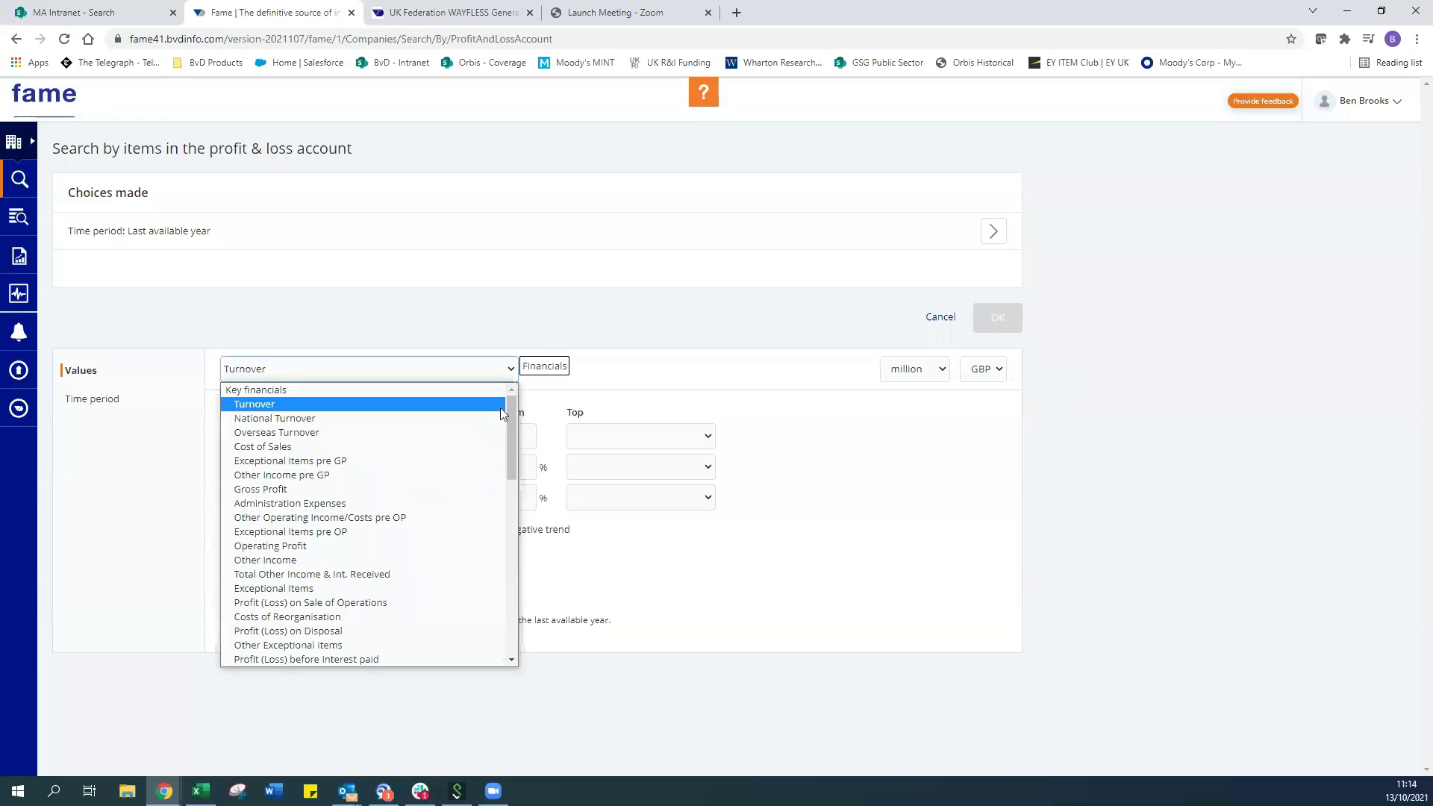
drag(509, 411, 504, 592)
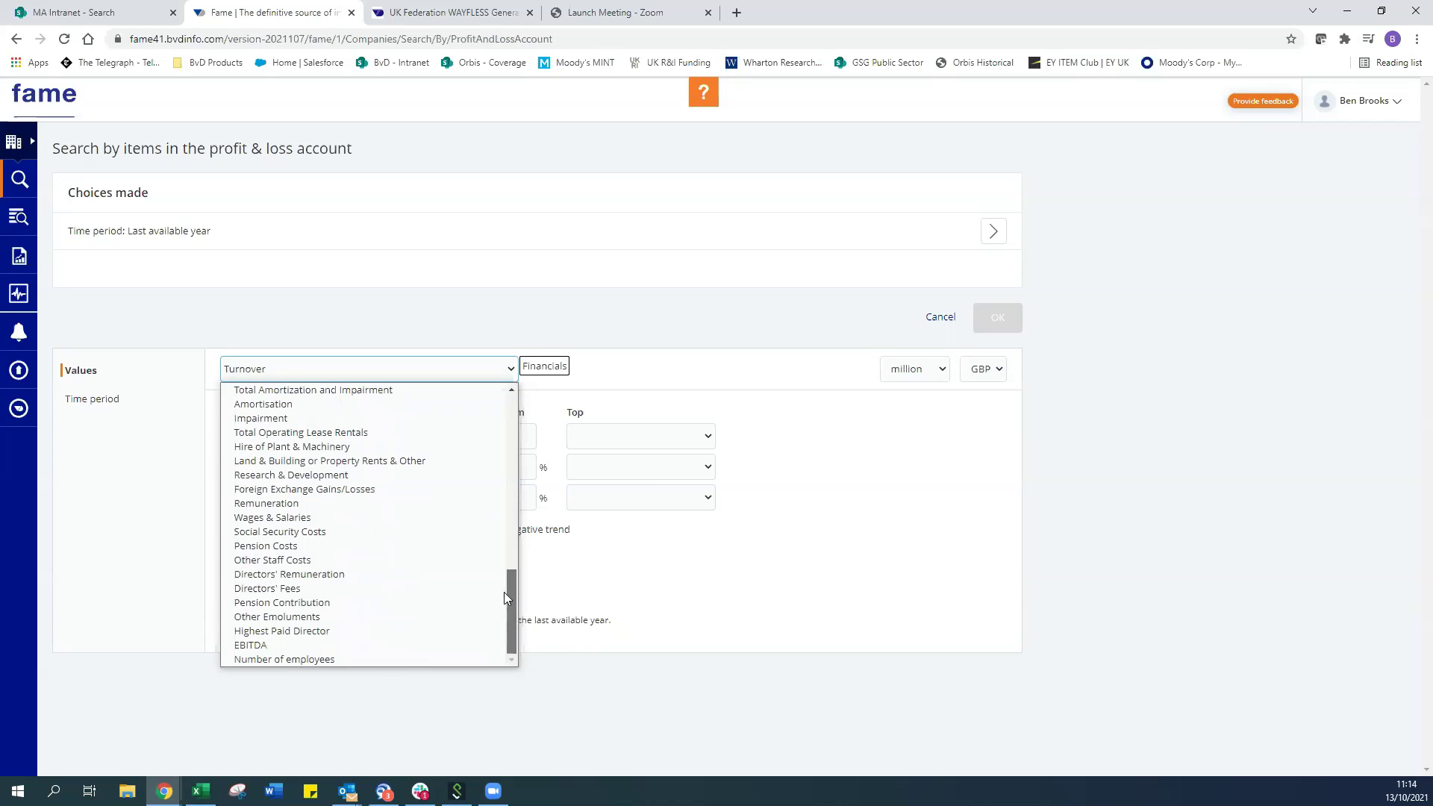
click(772, 506)
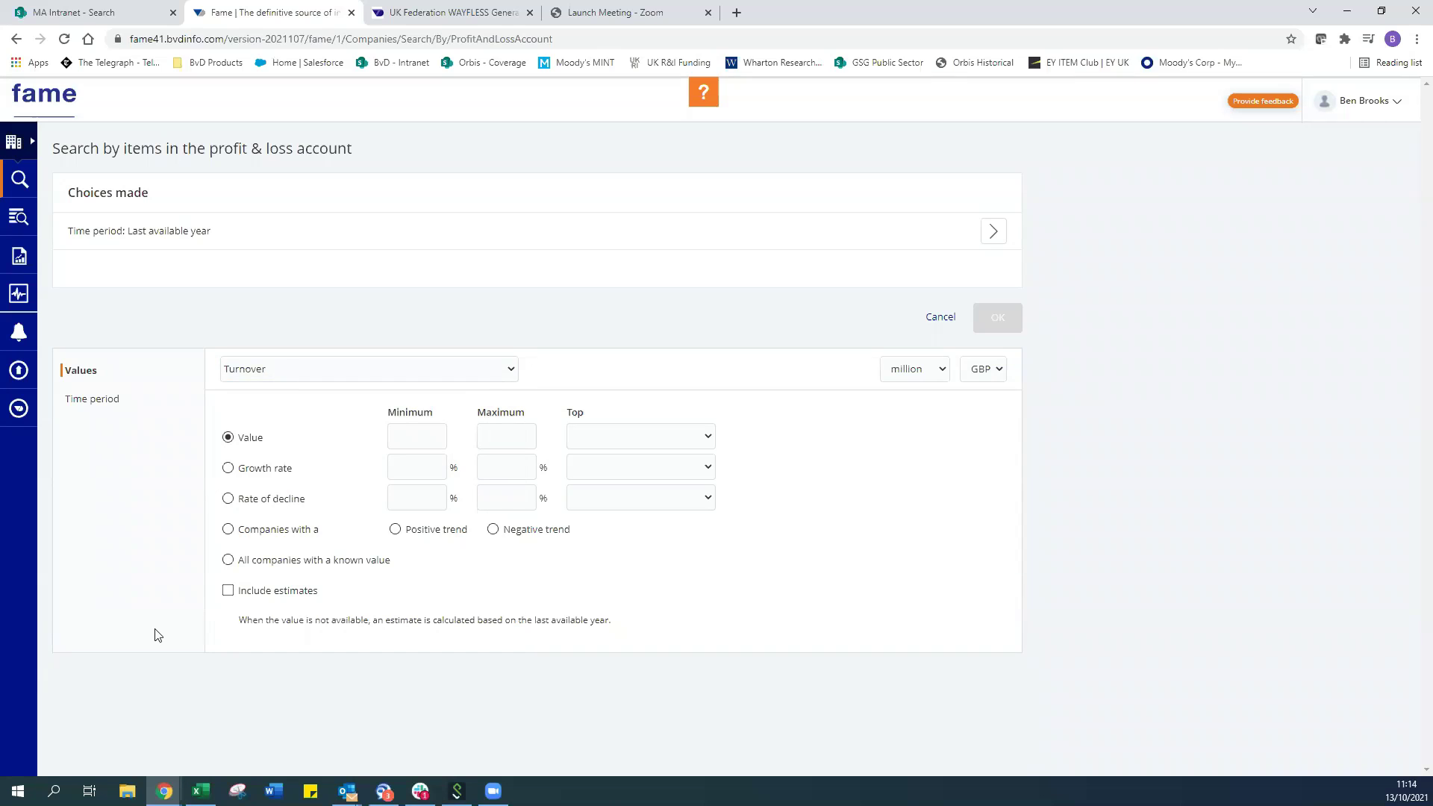
Step: Try a minimum turnover of 1 million, clear it, and inspect the top-N ranking options
click(412, 442)
text(1)
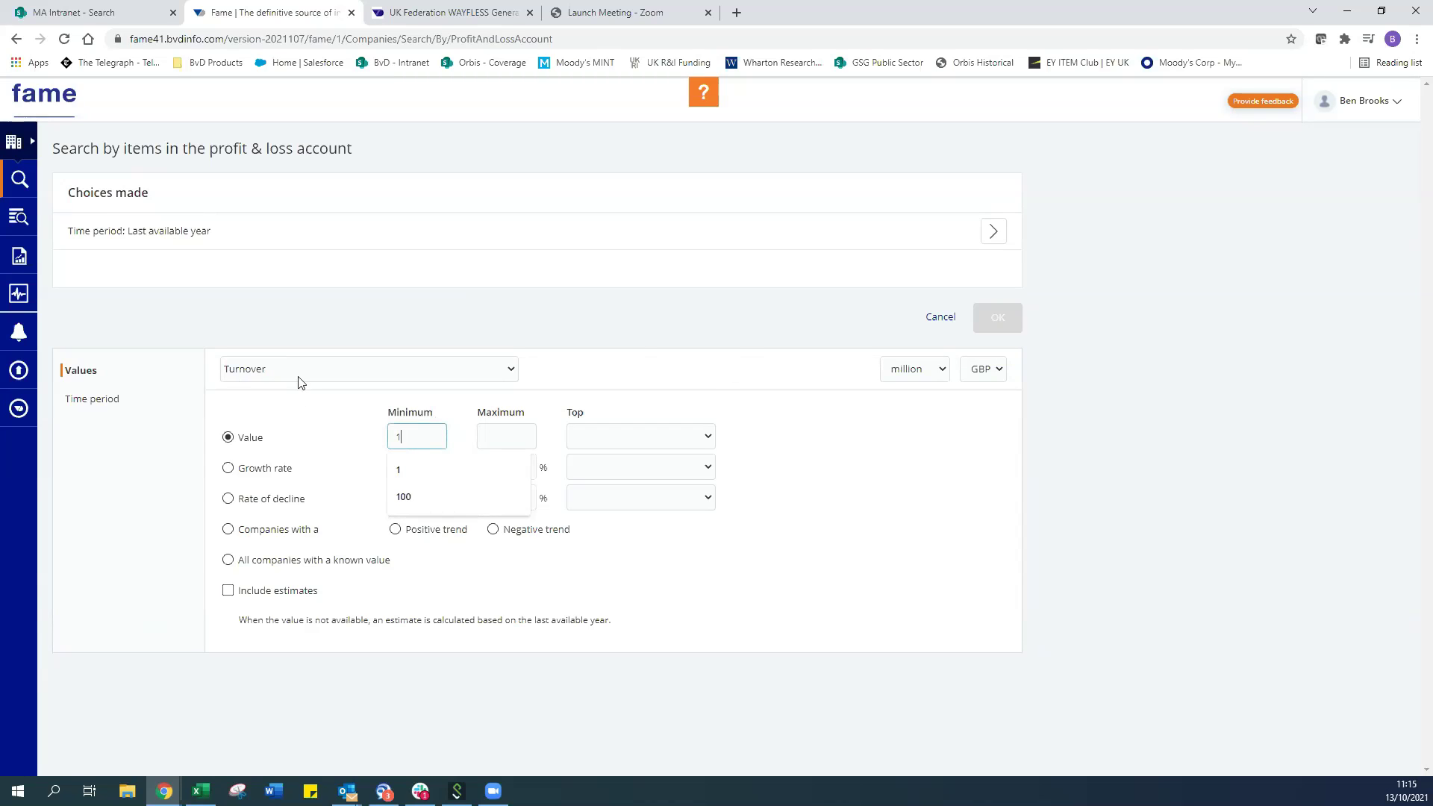
click(780, 608)
double_click(391, 439)
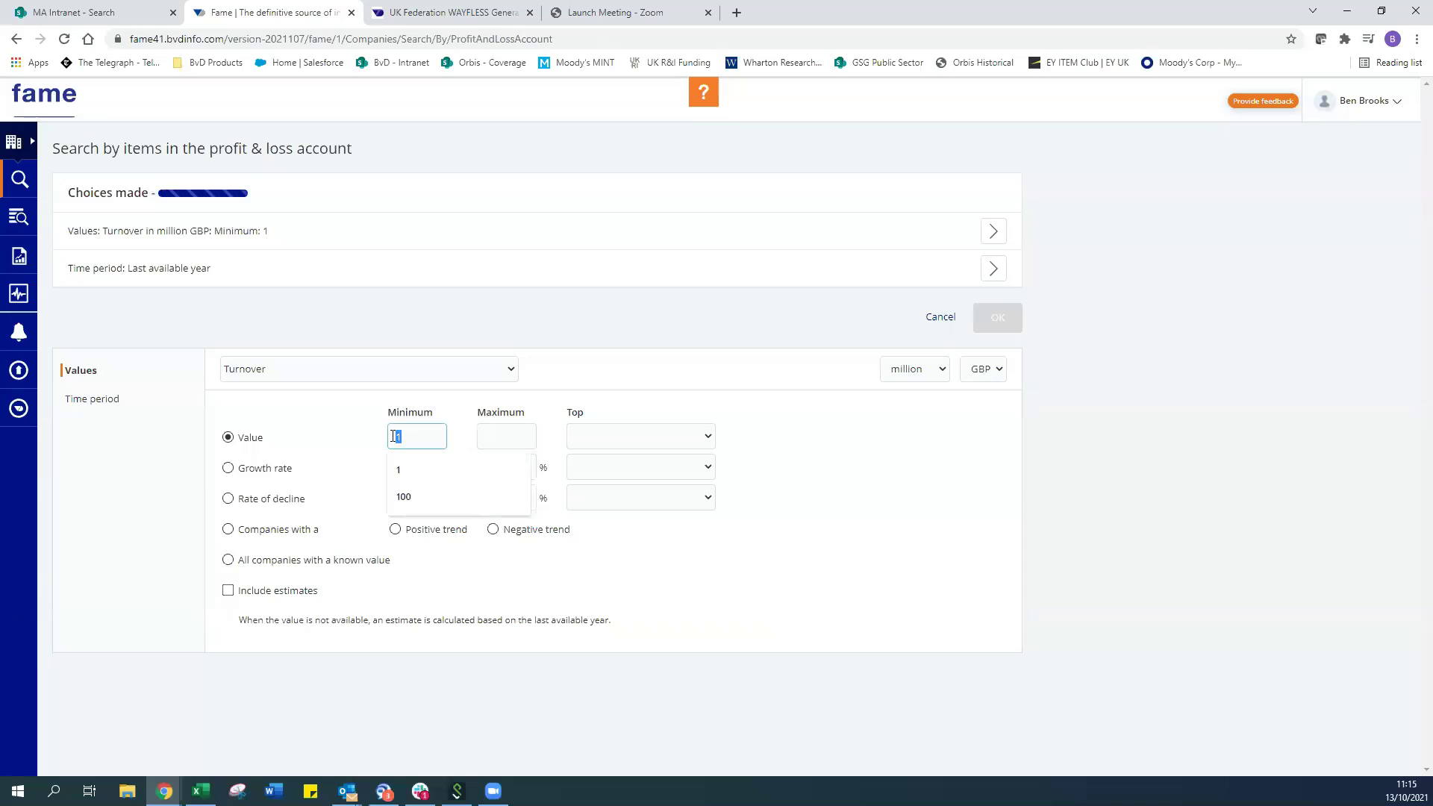
key(BackSpace)
click(902, 539)
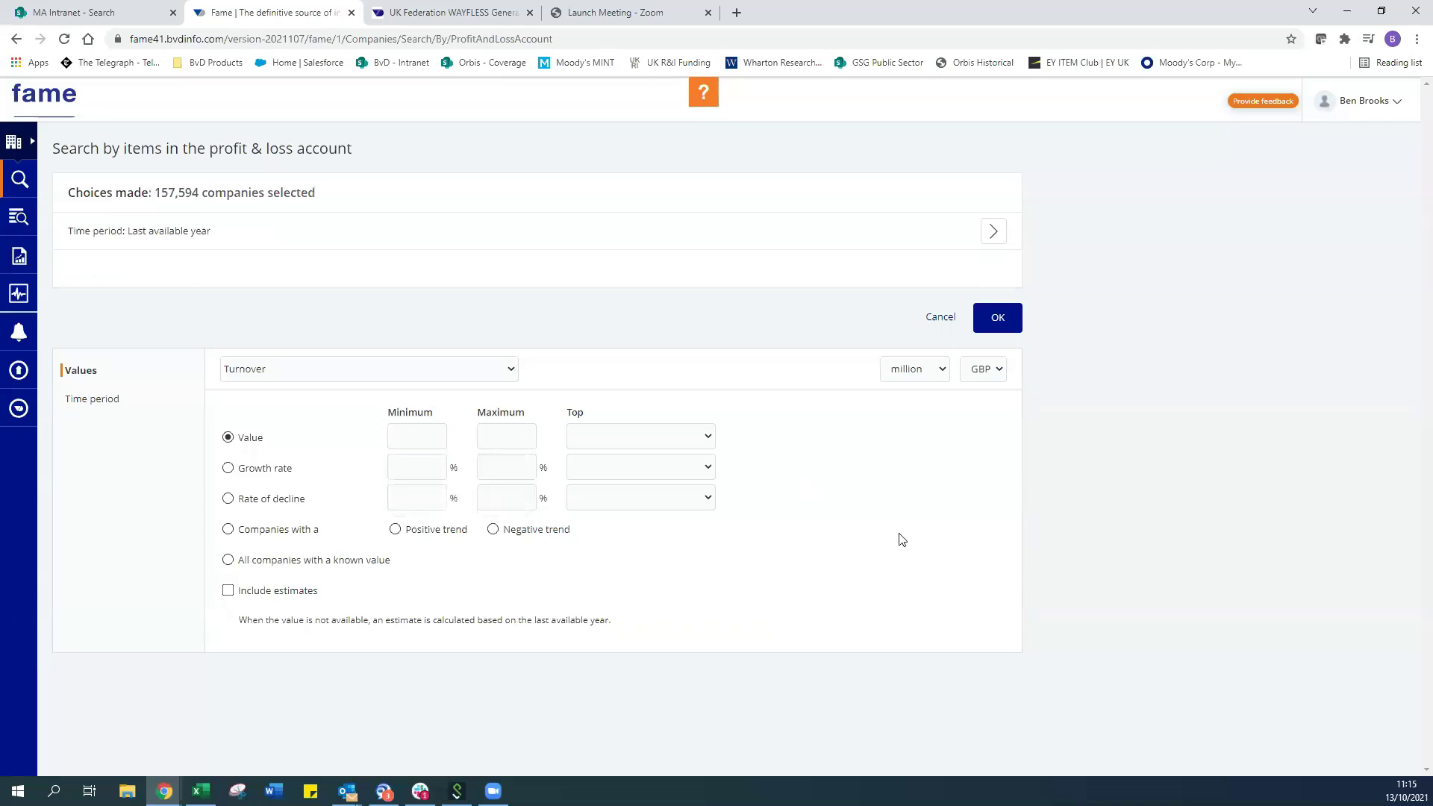
click(707, 436)
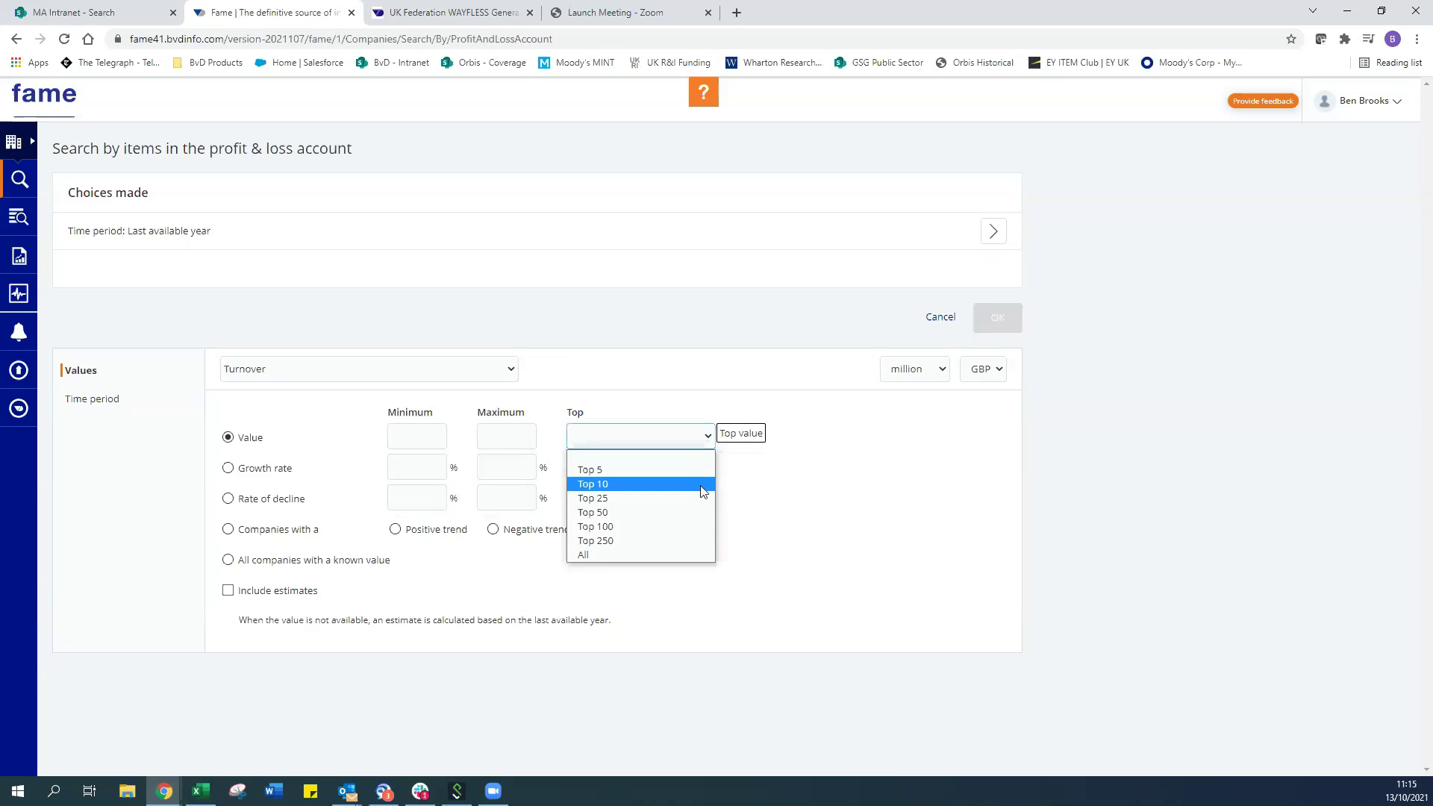
click(735, 535)
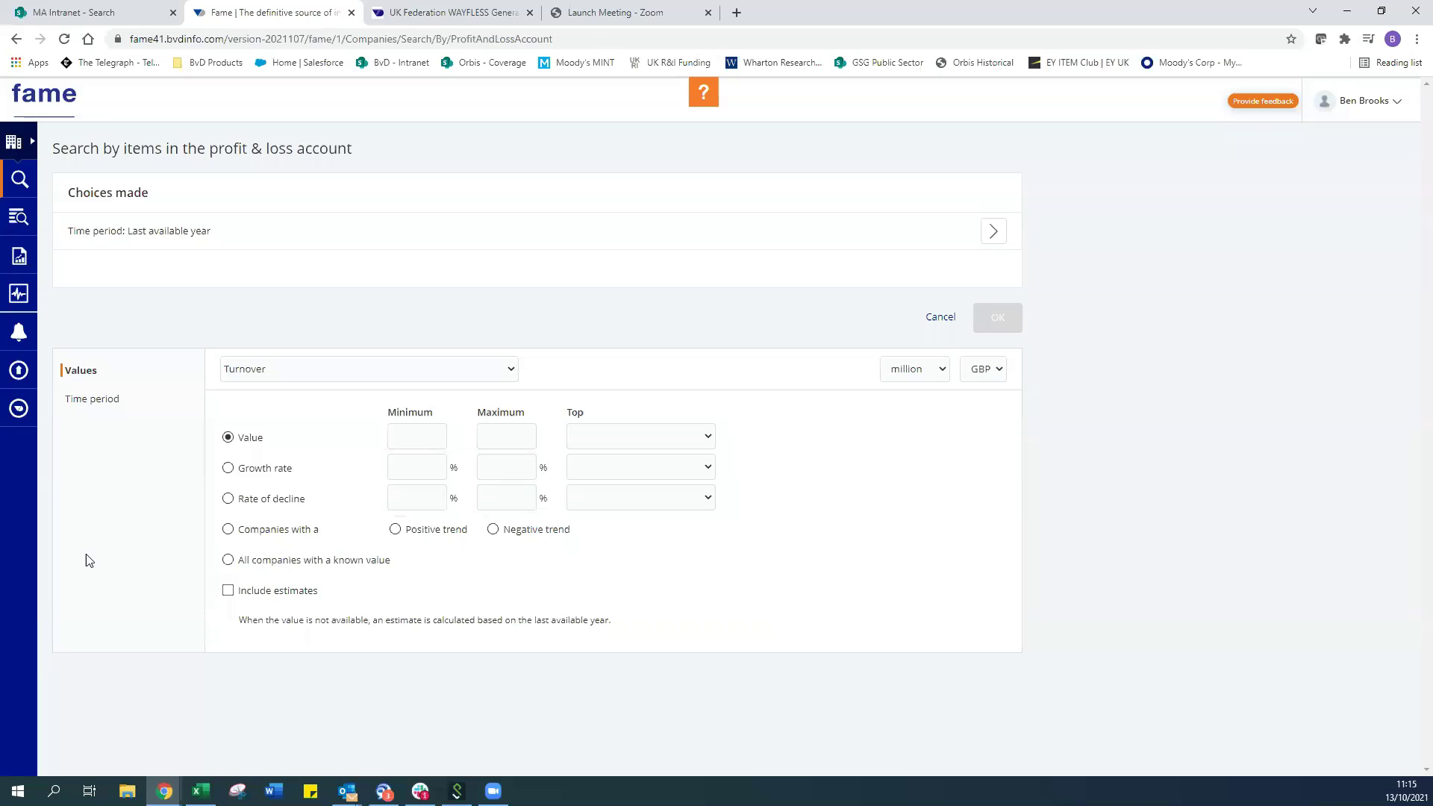
Step: Enter then remove a minimum growth rate of 5, view time period settings, then discard the criterion
click(437, 468)
click(419, 464)
text(5)
key(BackSpace)
click(115, 400)
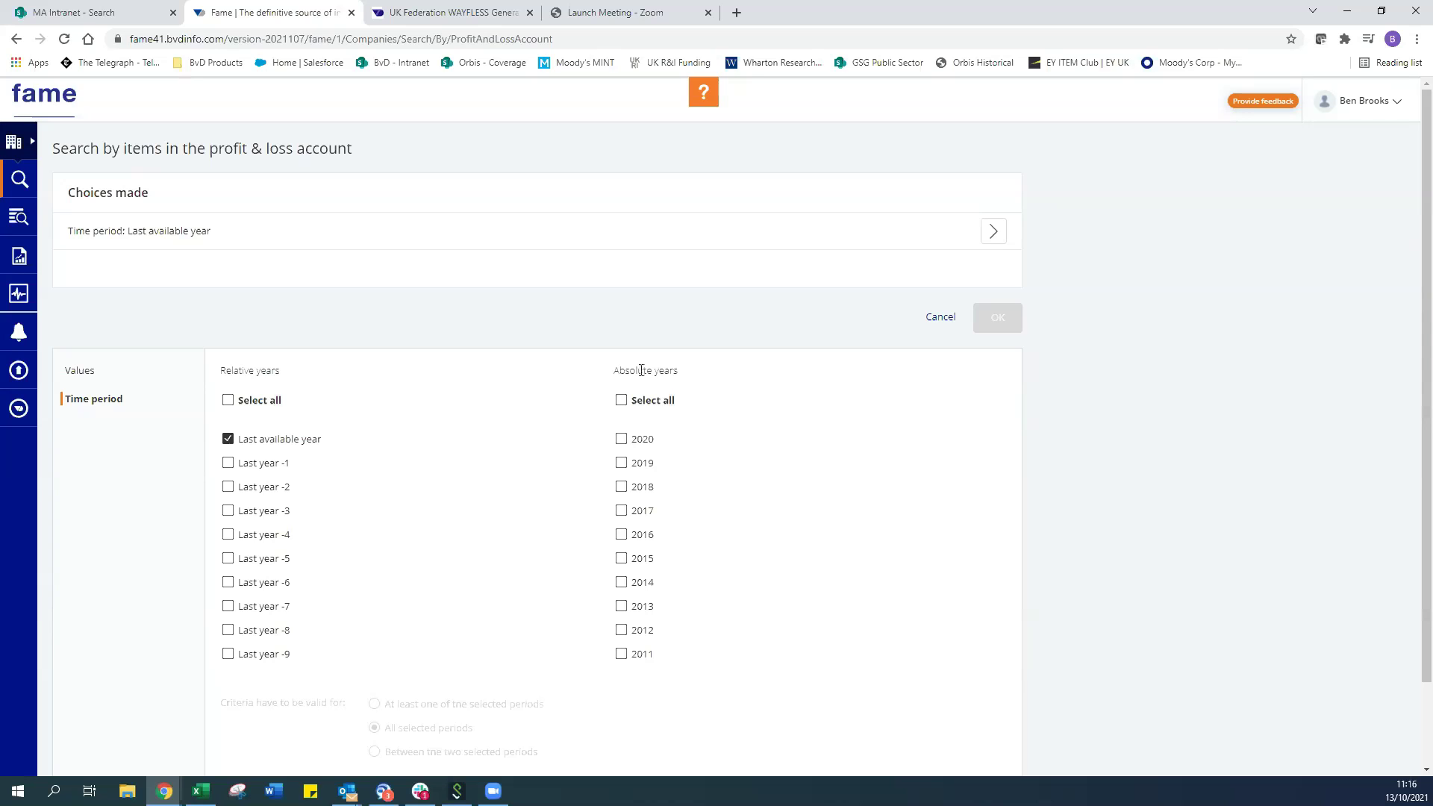
click(929, 322)
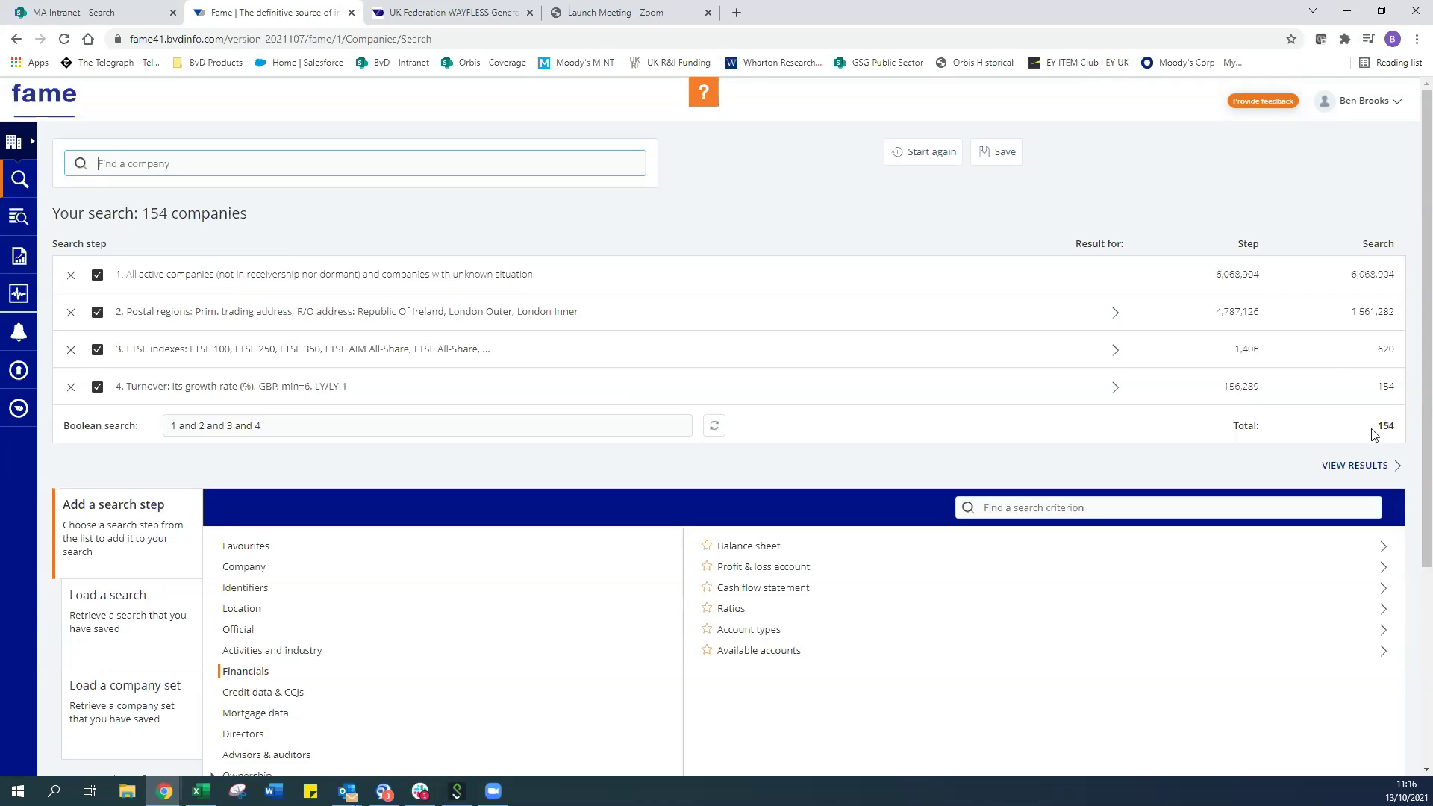
Step: Browse the Directors and M&A categories and open Mergers and acquisition deals
scroll(1192, 411, down, 3)
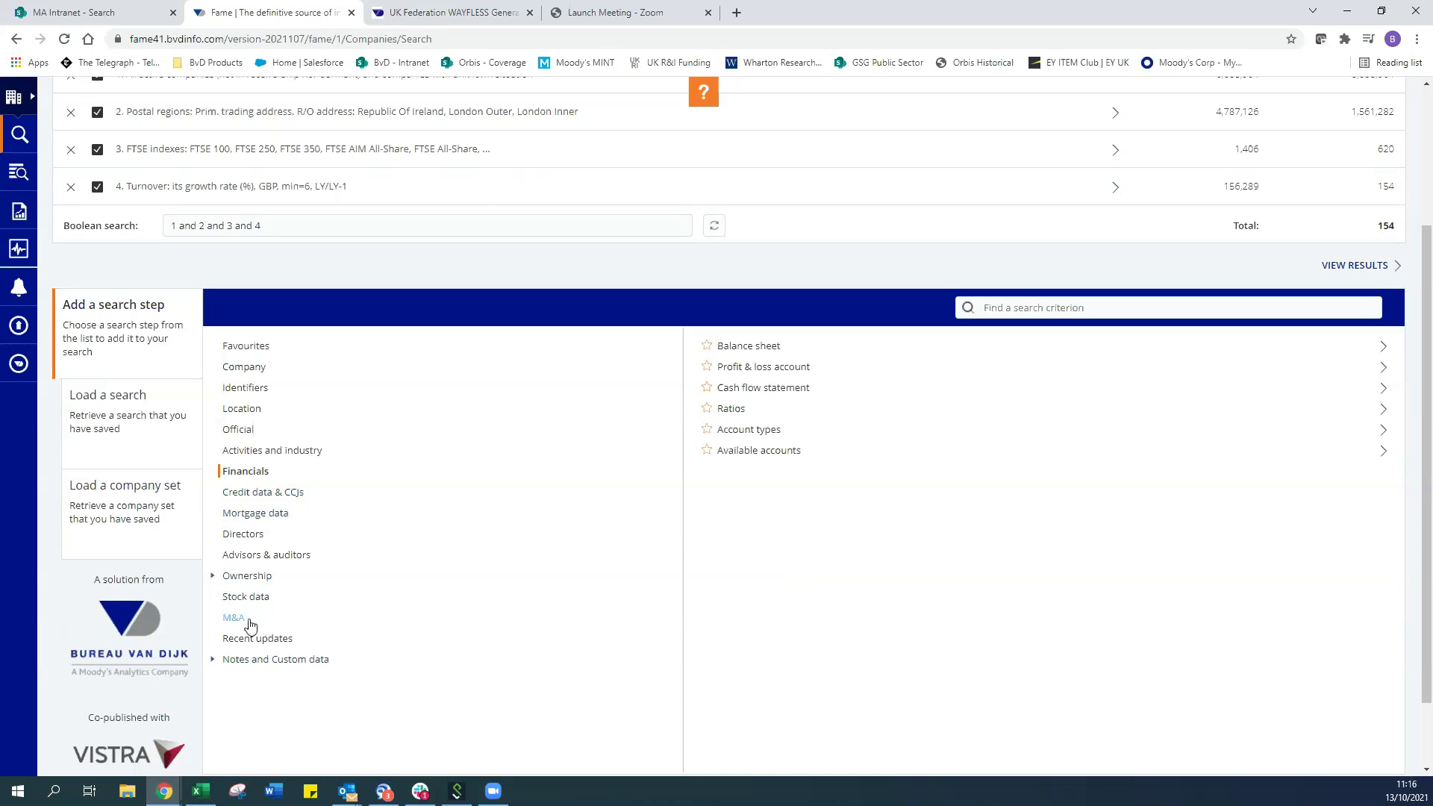
click(240, 535)
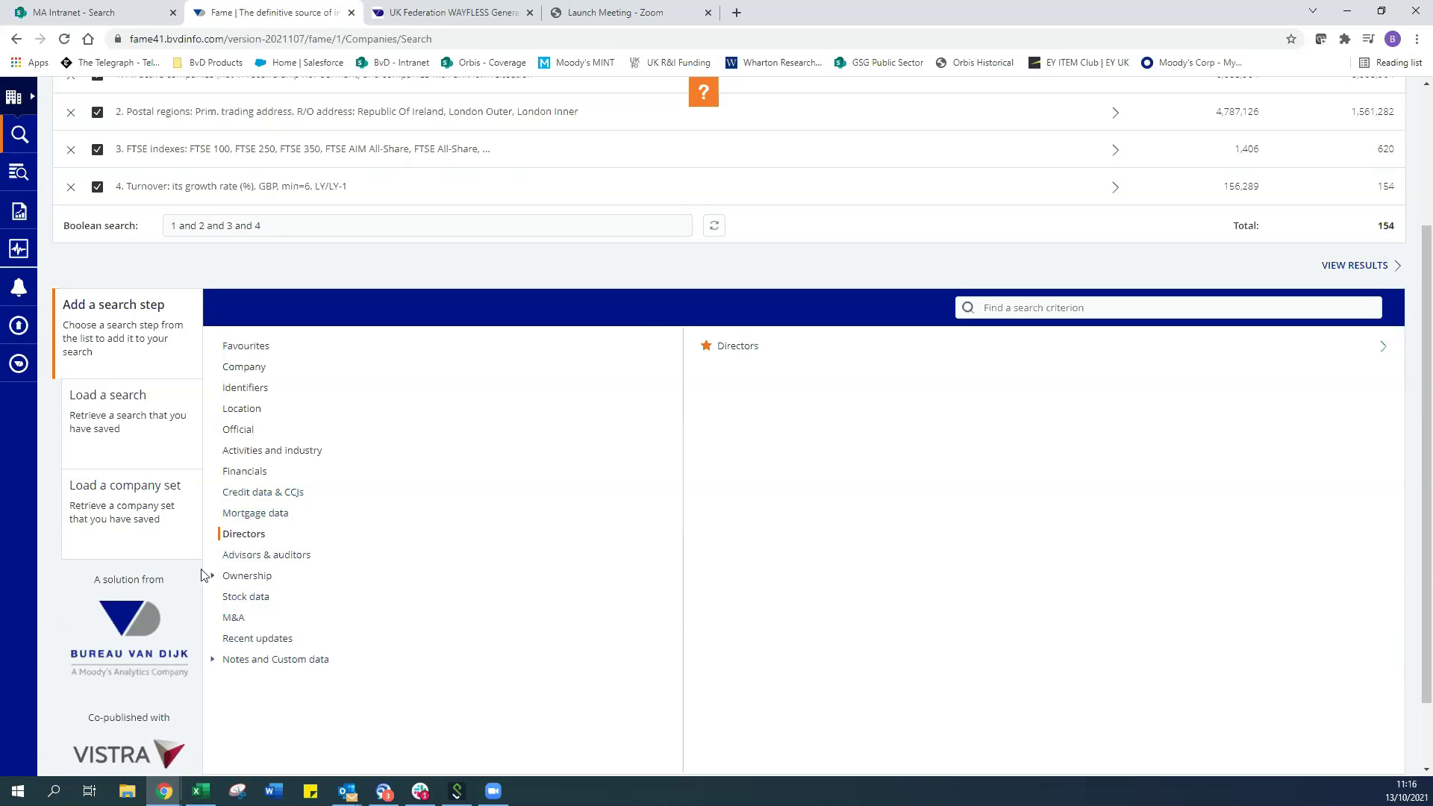
click(236, 618)
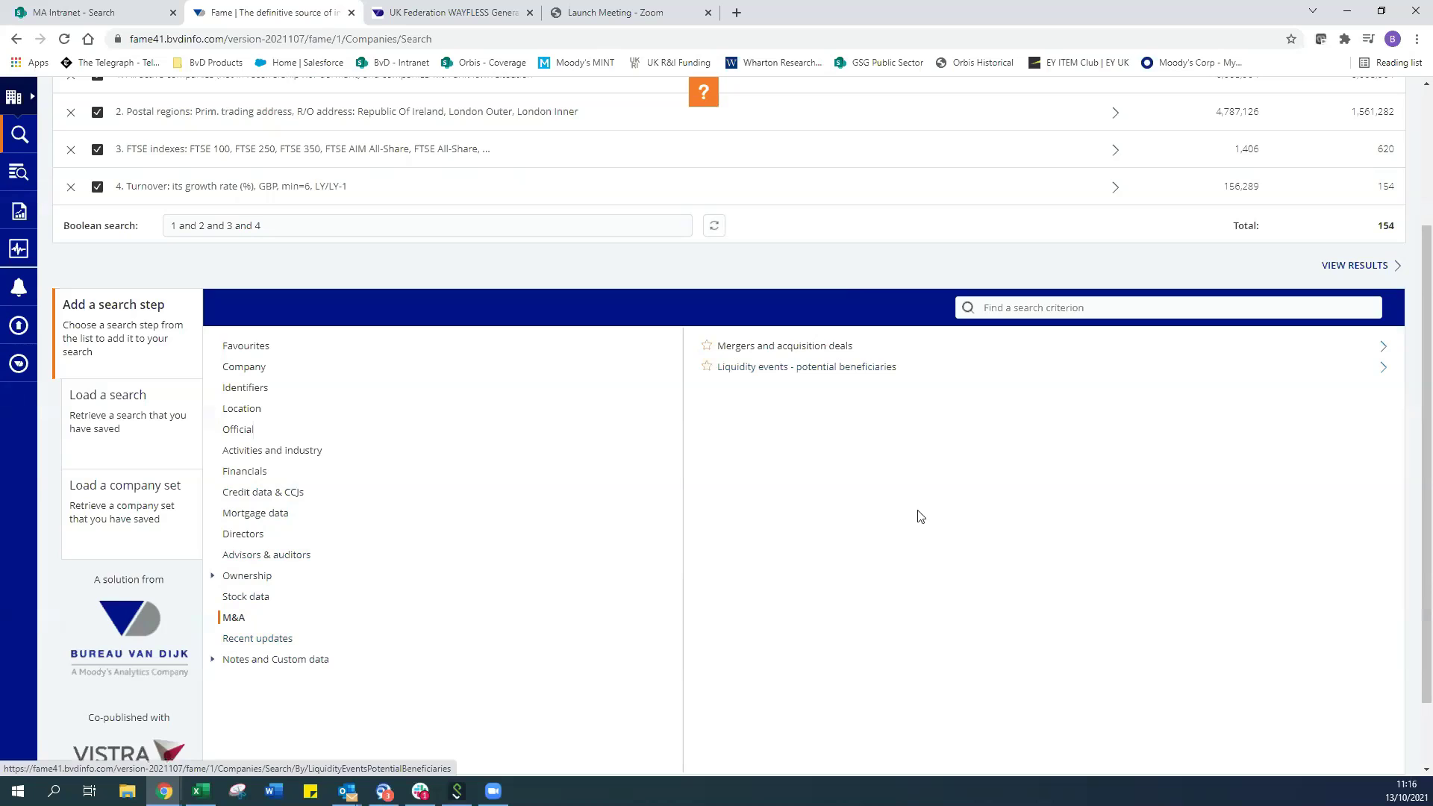
click(759, 348)
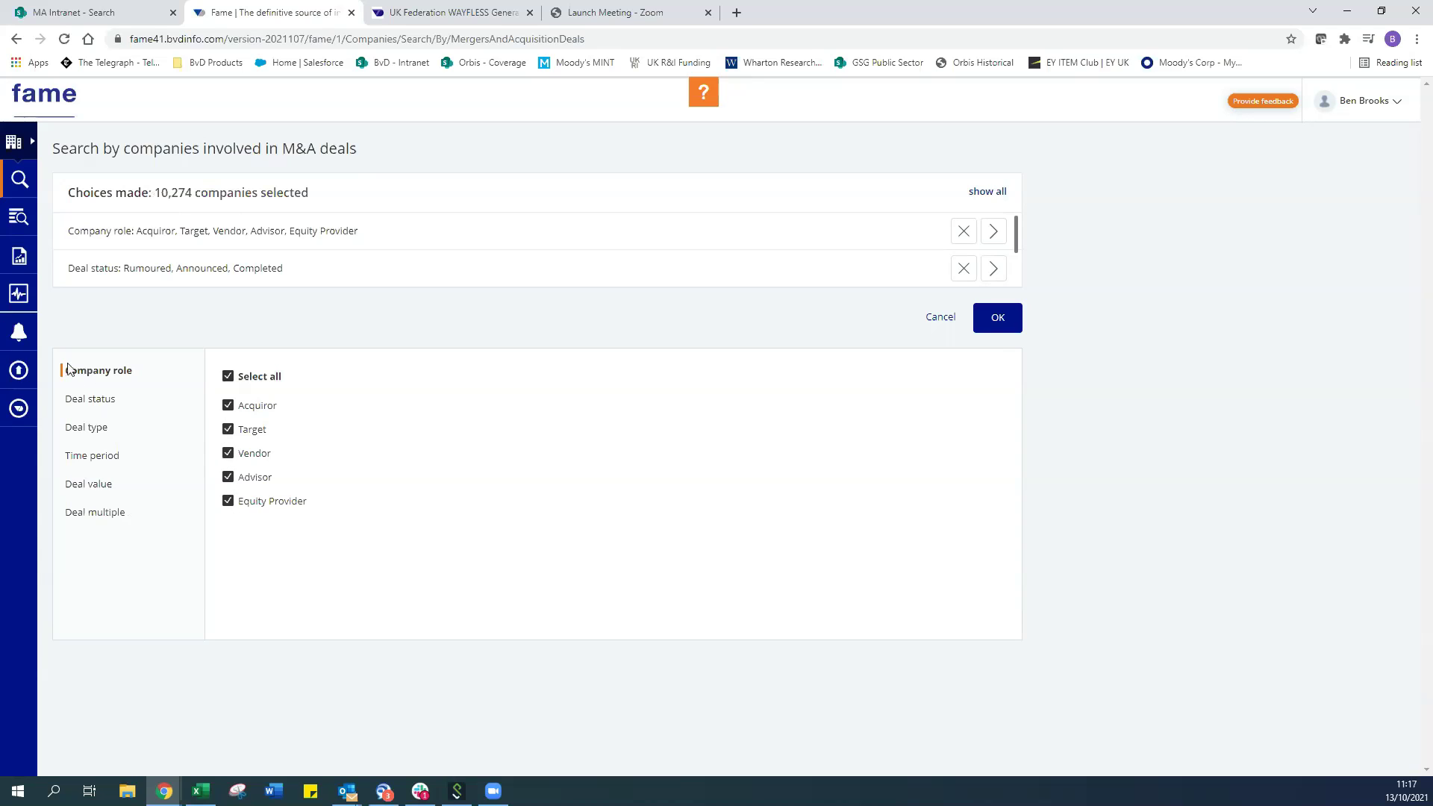
click(71, 401)
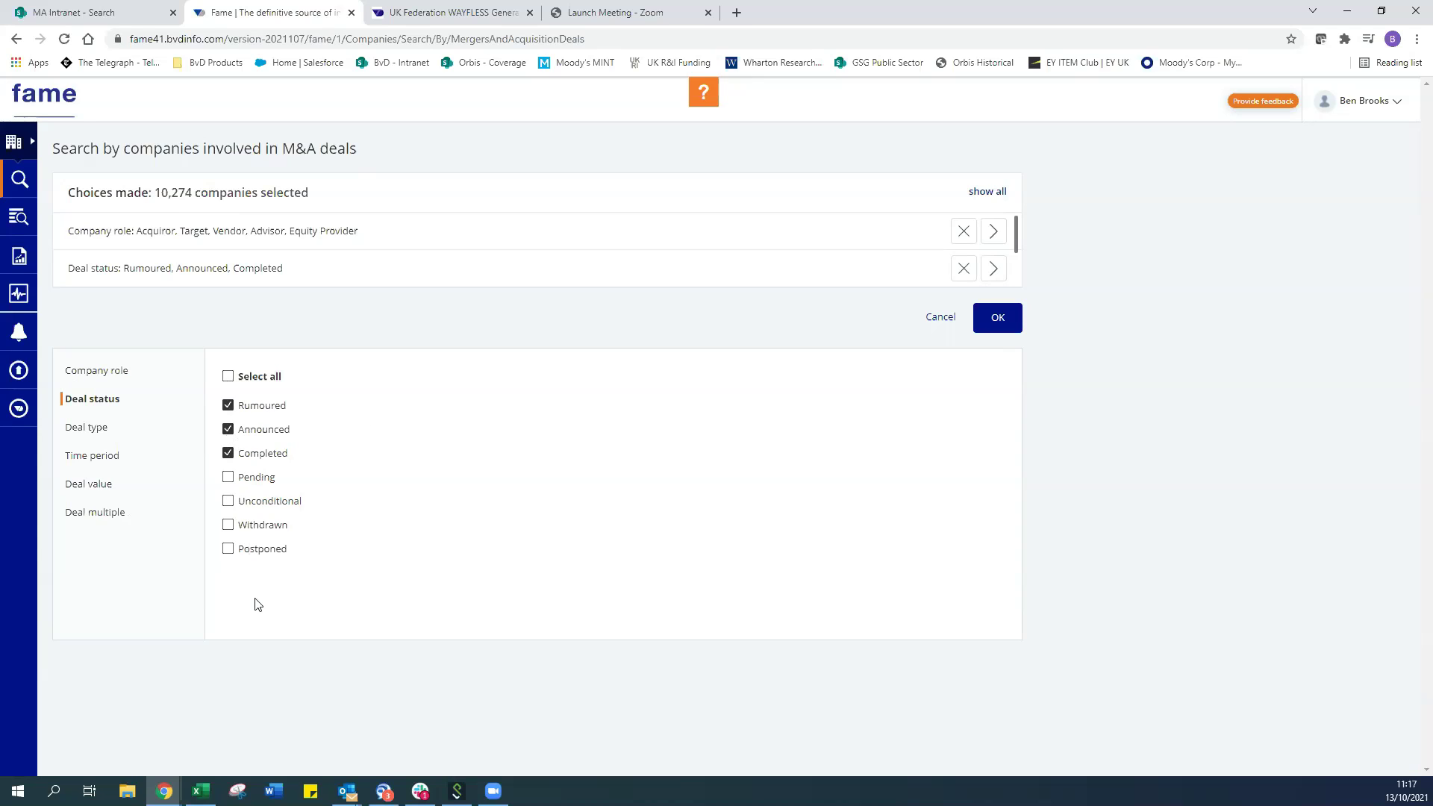
click(69, 431)
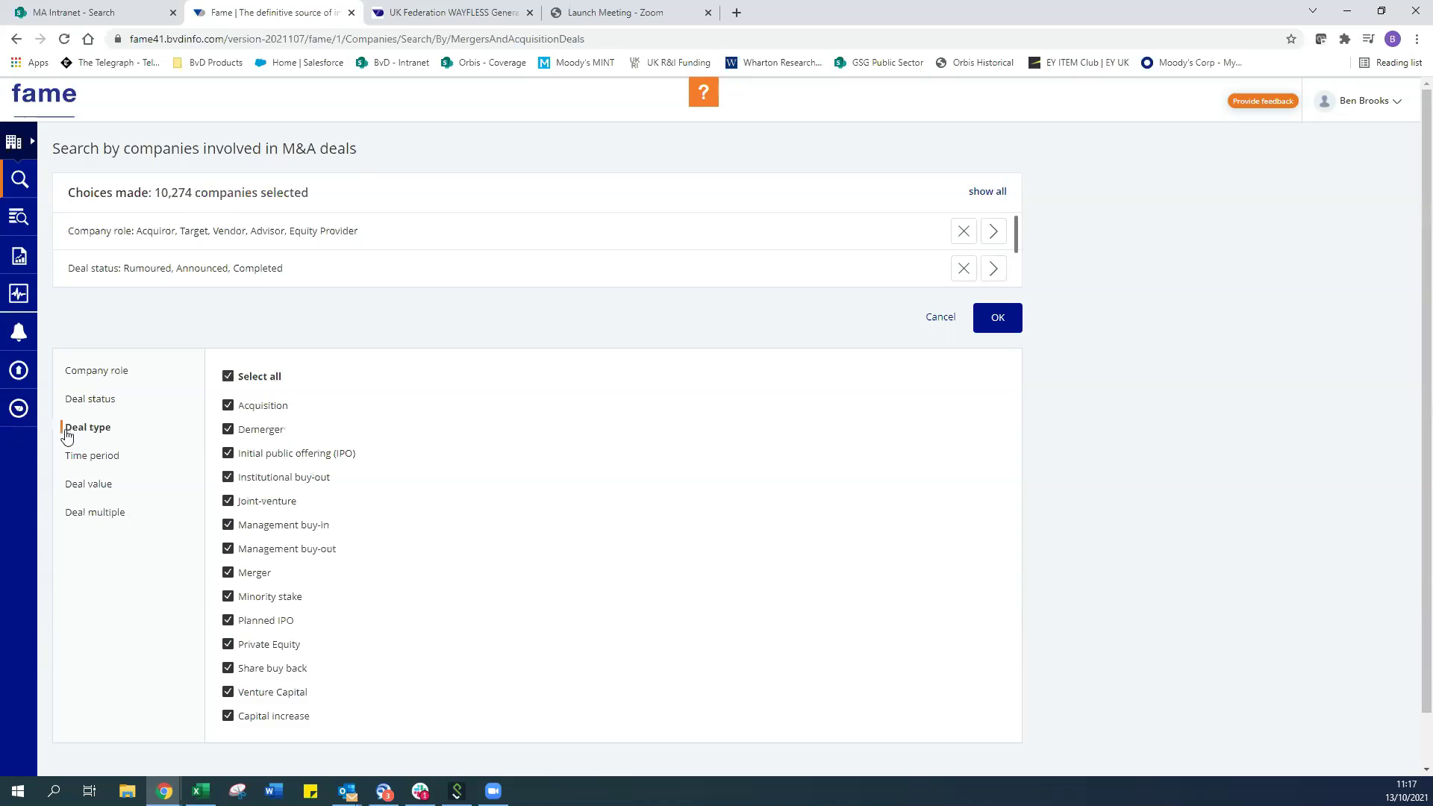
scroll(462, 555, down, 1)
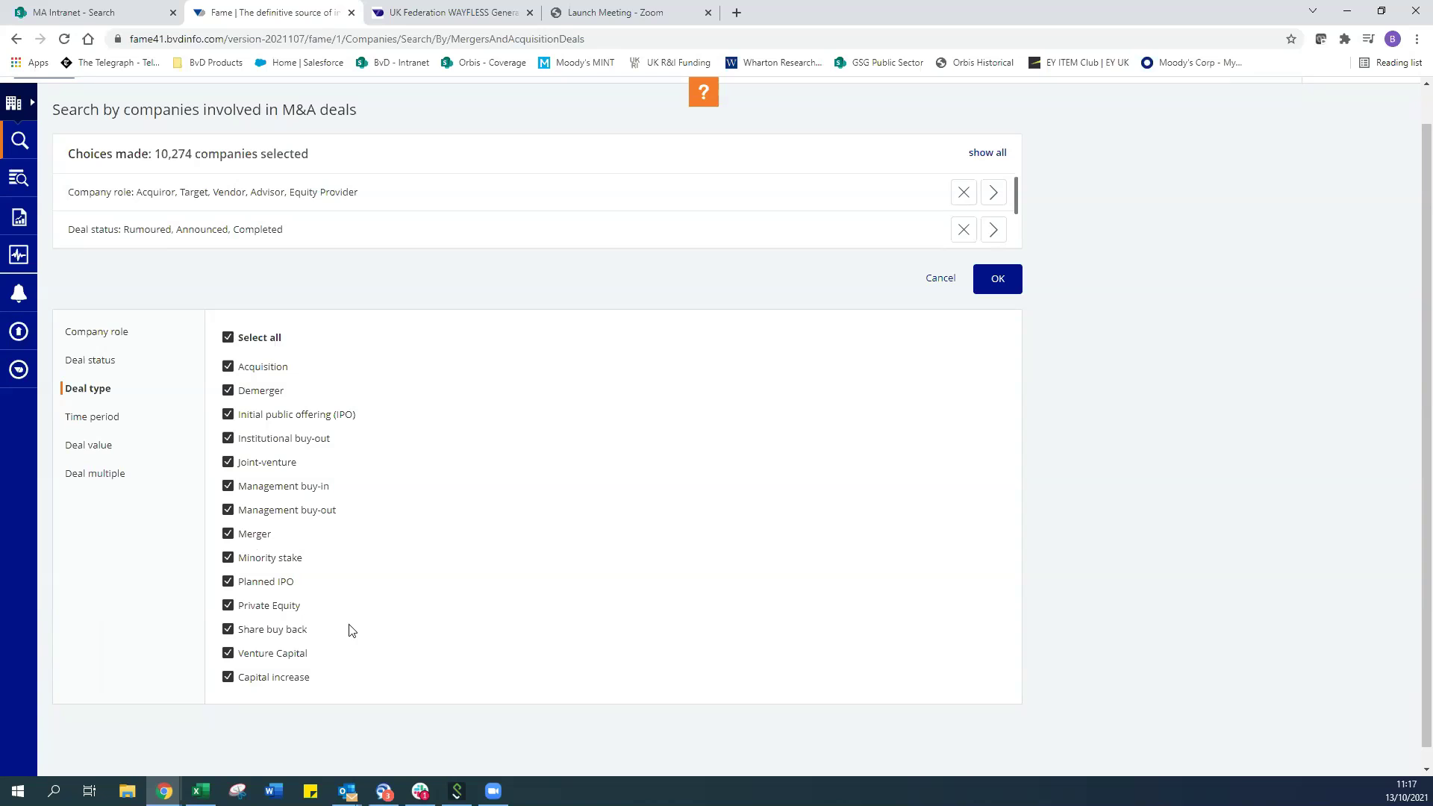
click(109, 422)
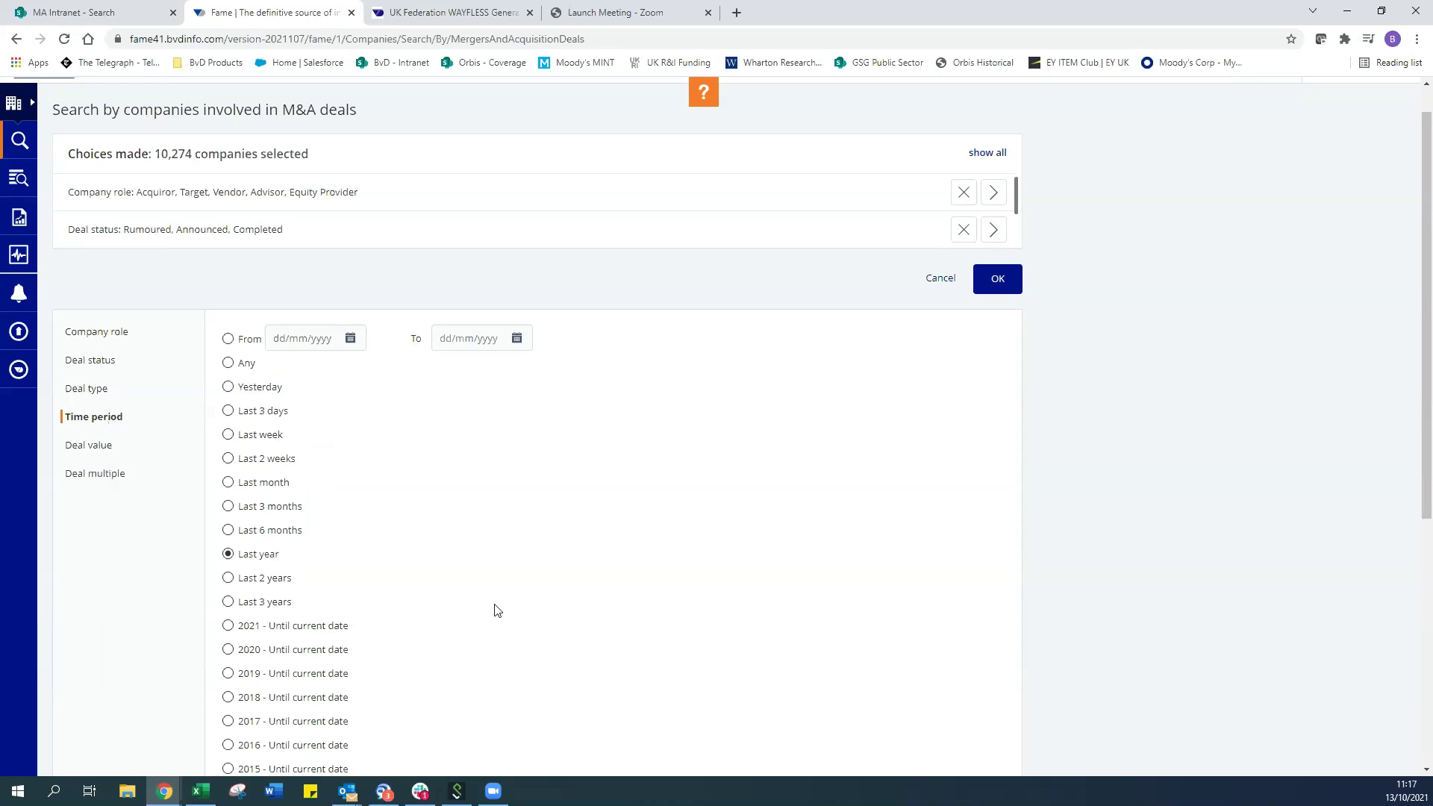
scroll(498, 610, down, 5)
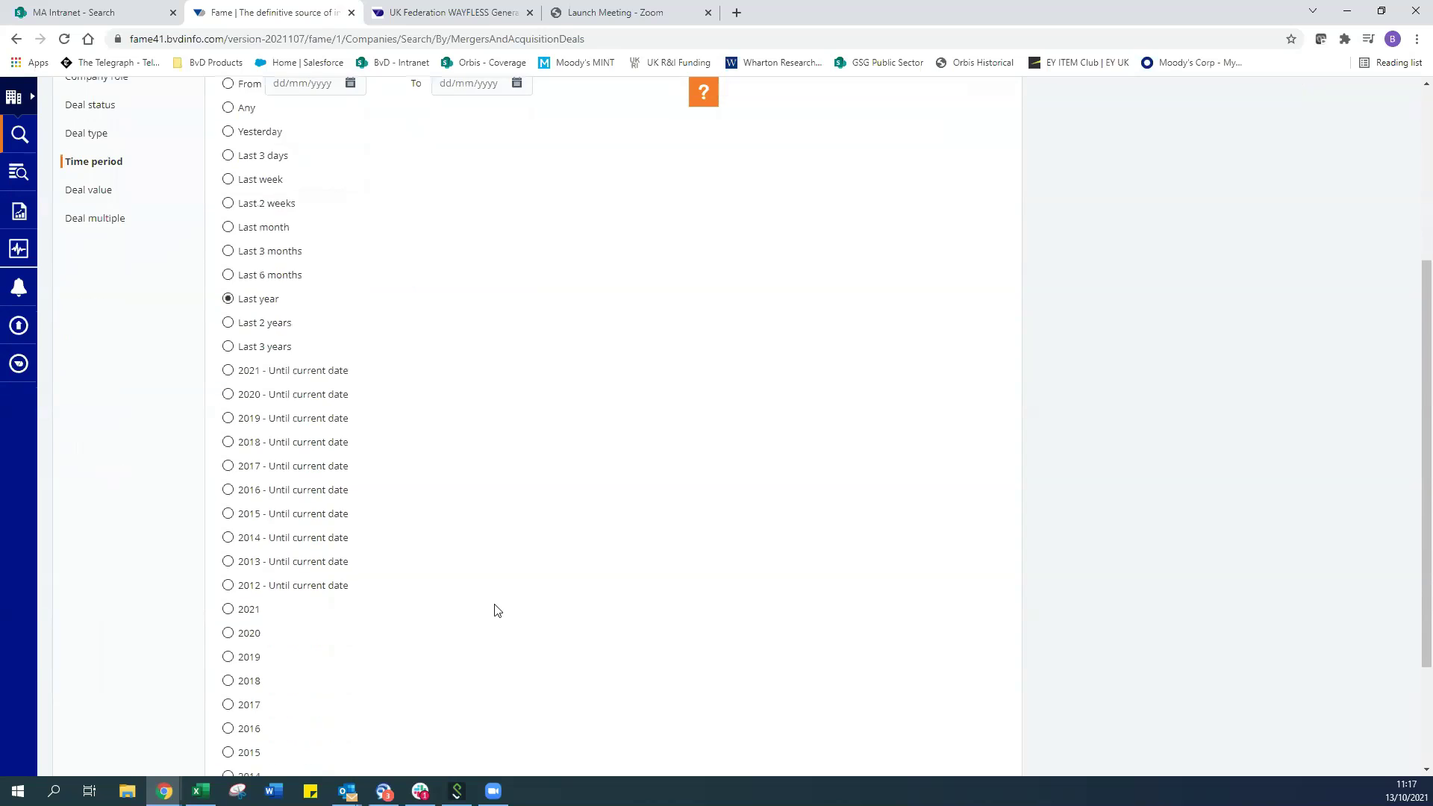
scroll(498, 611, up, 4)
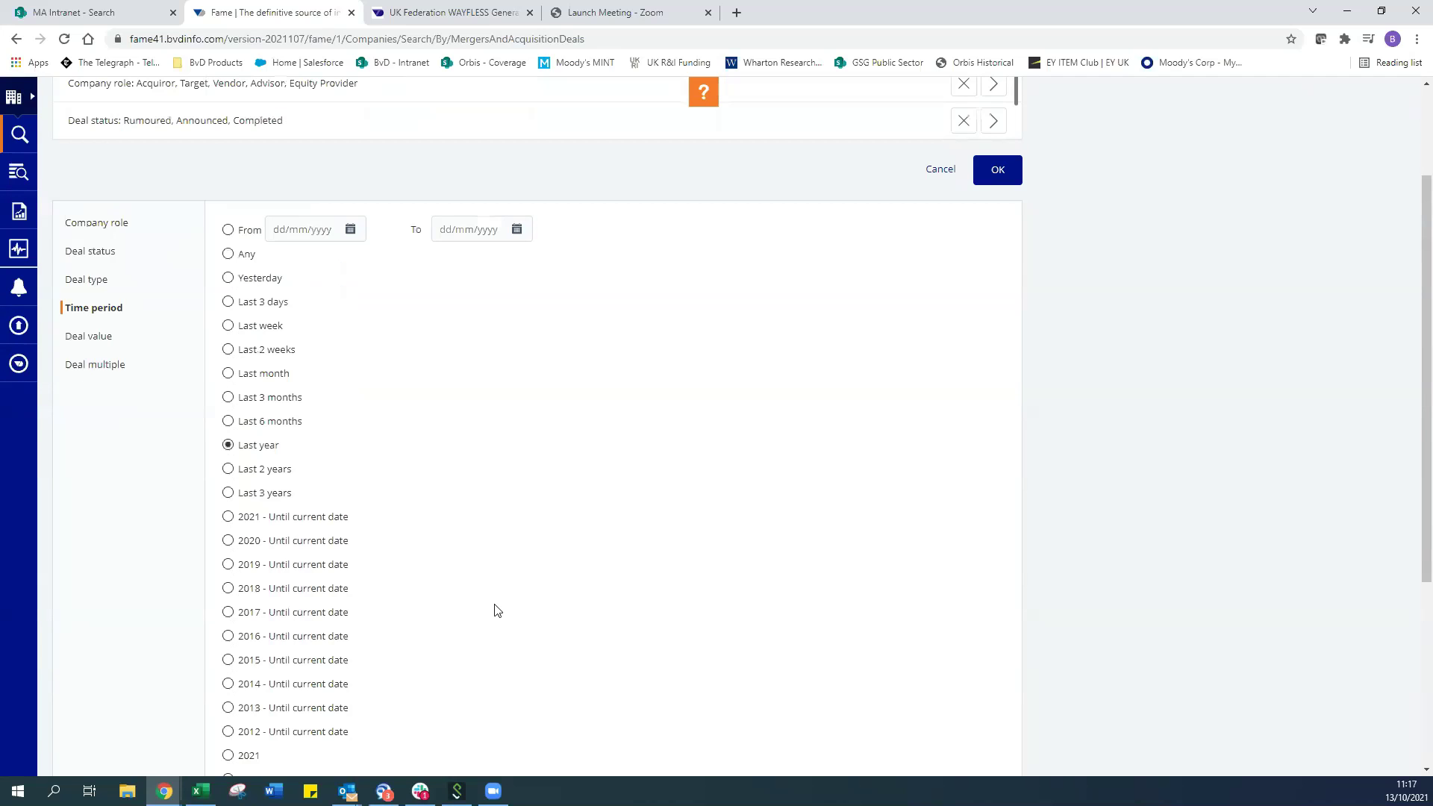
scroll(394, 567, up, 2)
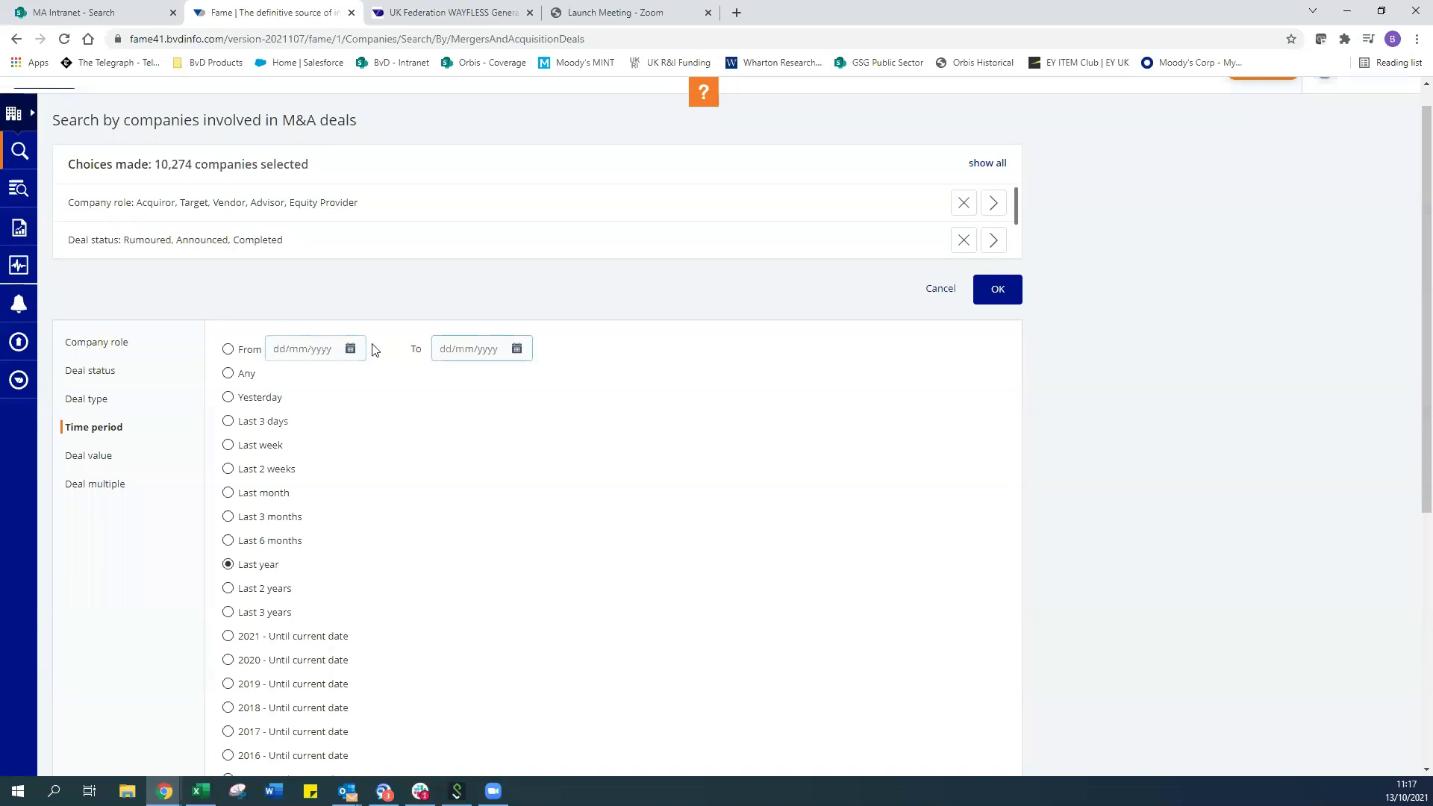
click(114, 456)
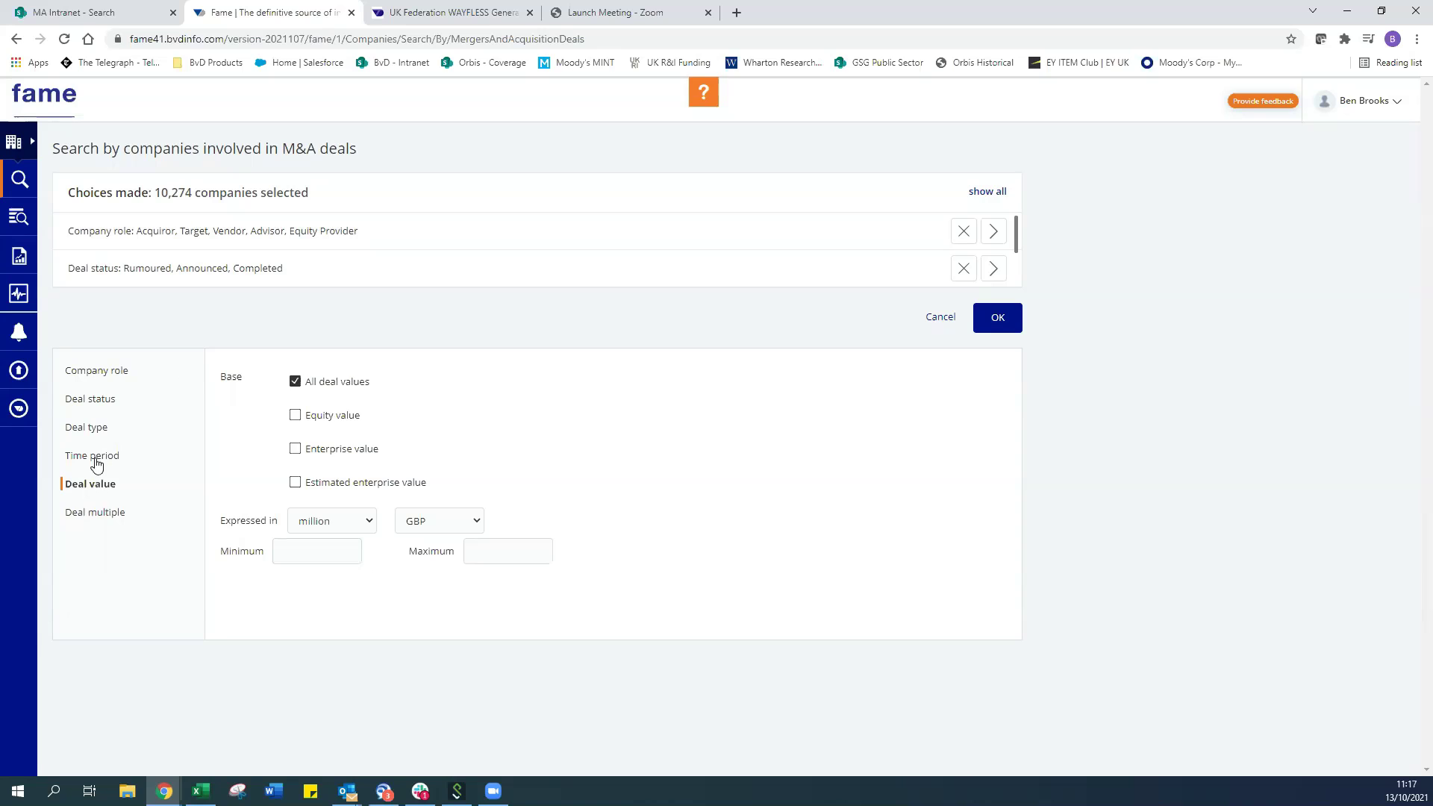
click(97, 514)
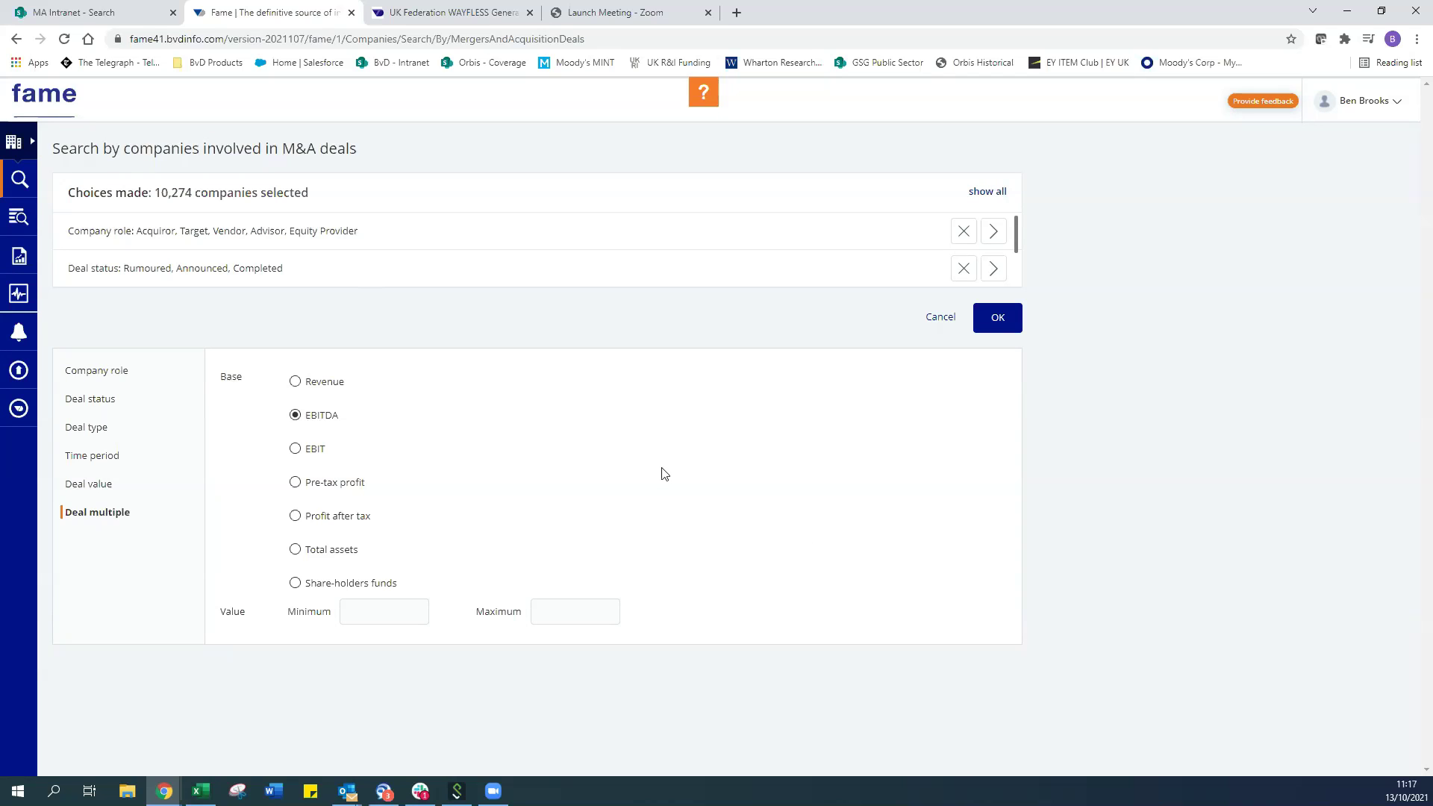
click(937, 321)
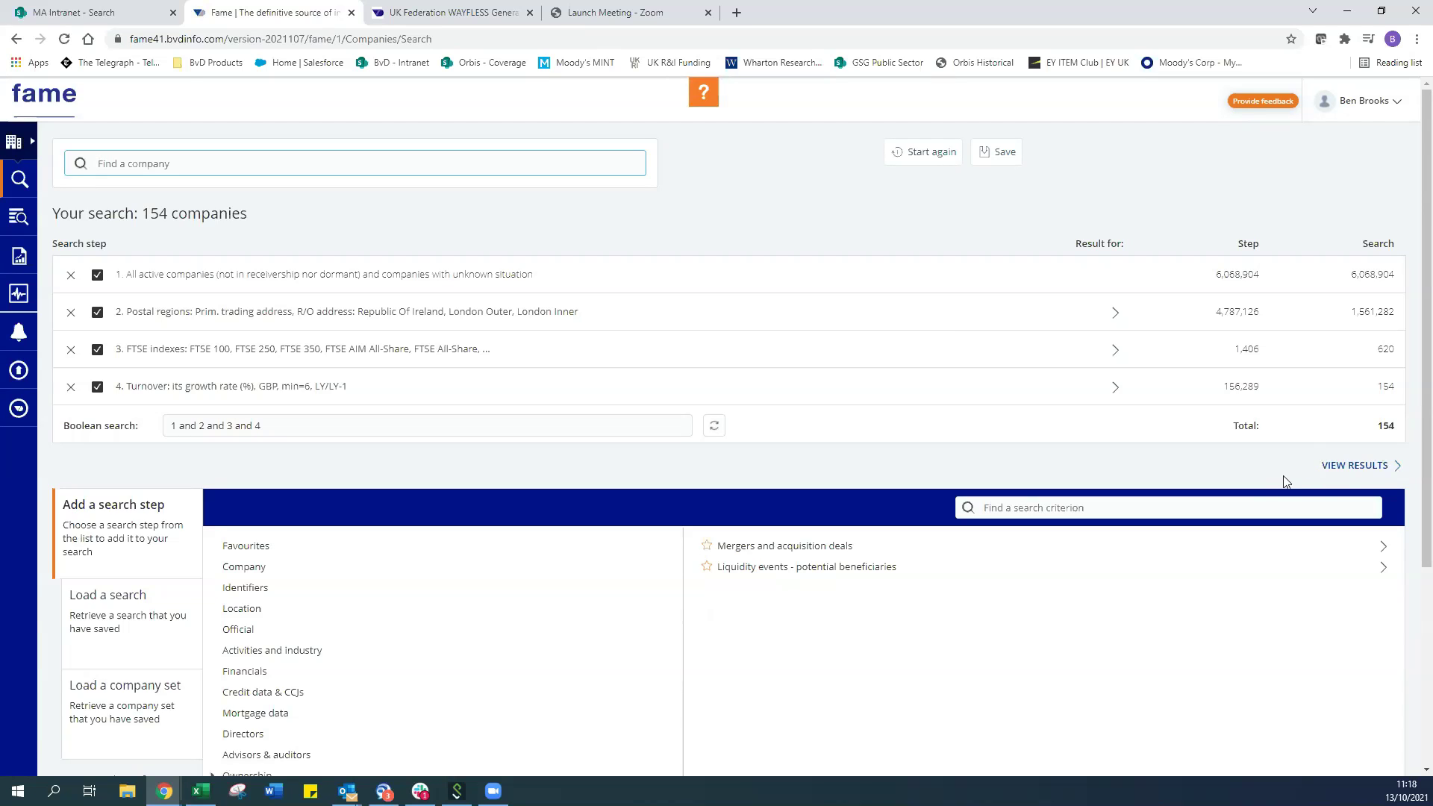
Step: Display the 154 matching companies, headed by BHP Group PLC, Johnson Matthey PLC and Diageo PLC
click(1367, 474)
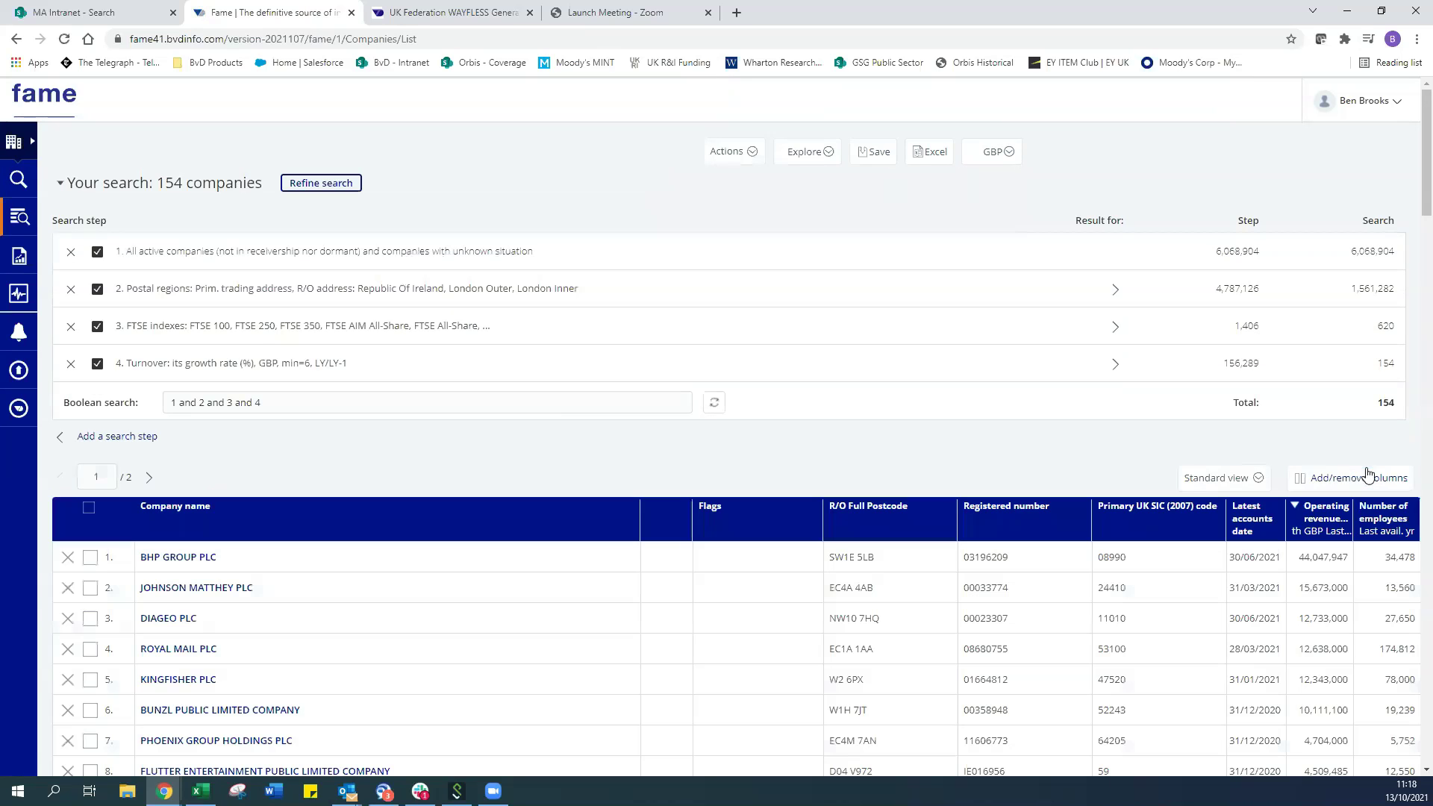
Step: Check the Operating revenue and R/O Full Postcode column menus, then open Add/remove columns
scroll(1367, 474, down, 2)
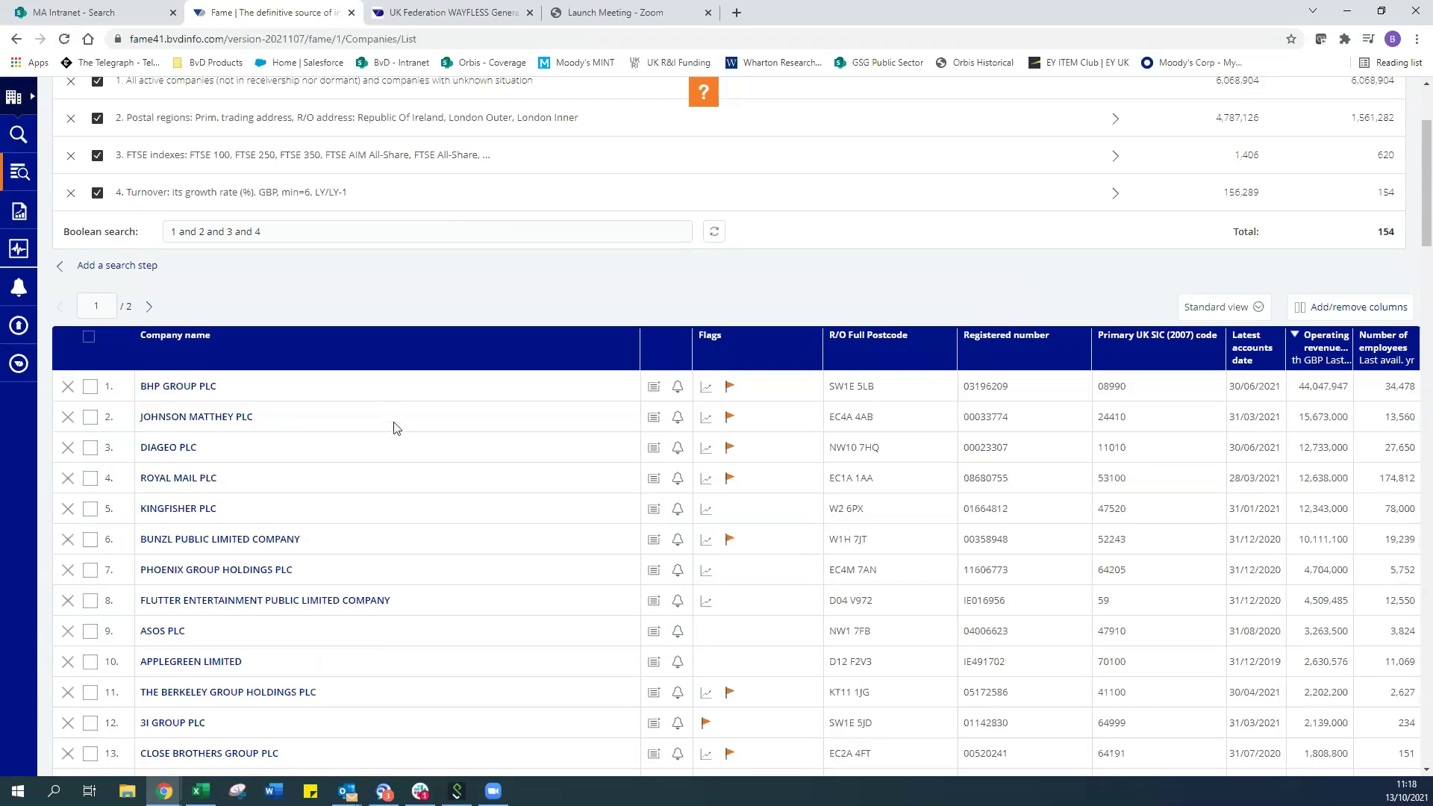
click(1319, 347)
scroll(227, 321, down, 1)
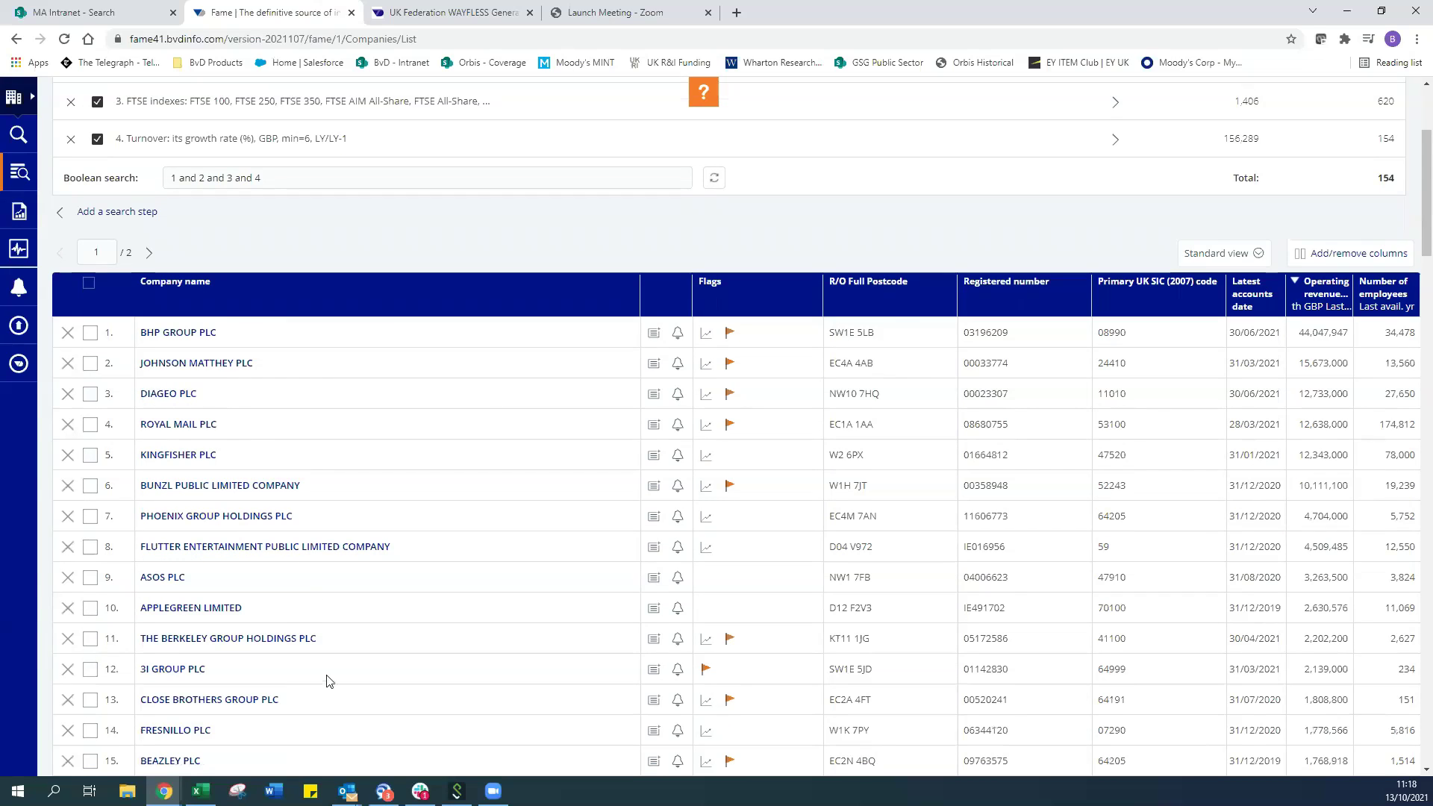
click(902, 309)
scroll(903, 313, up, 1)
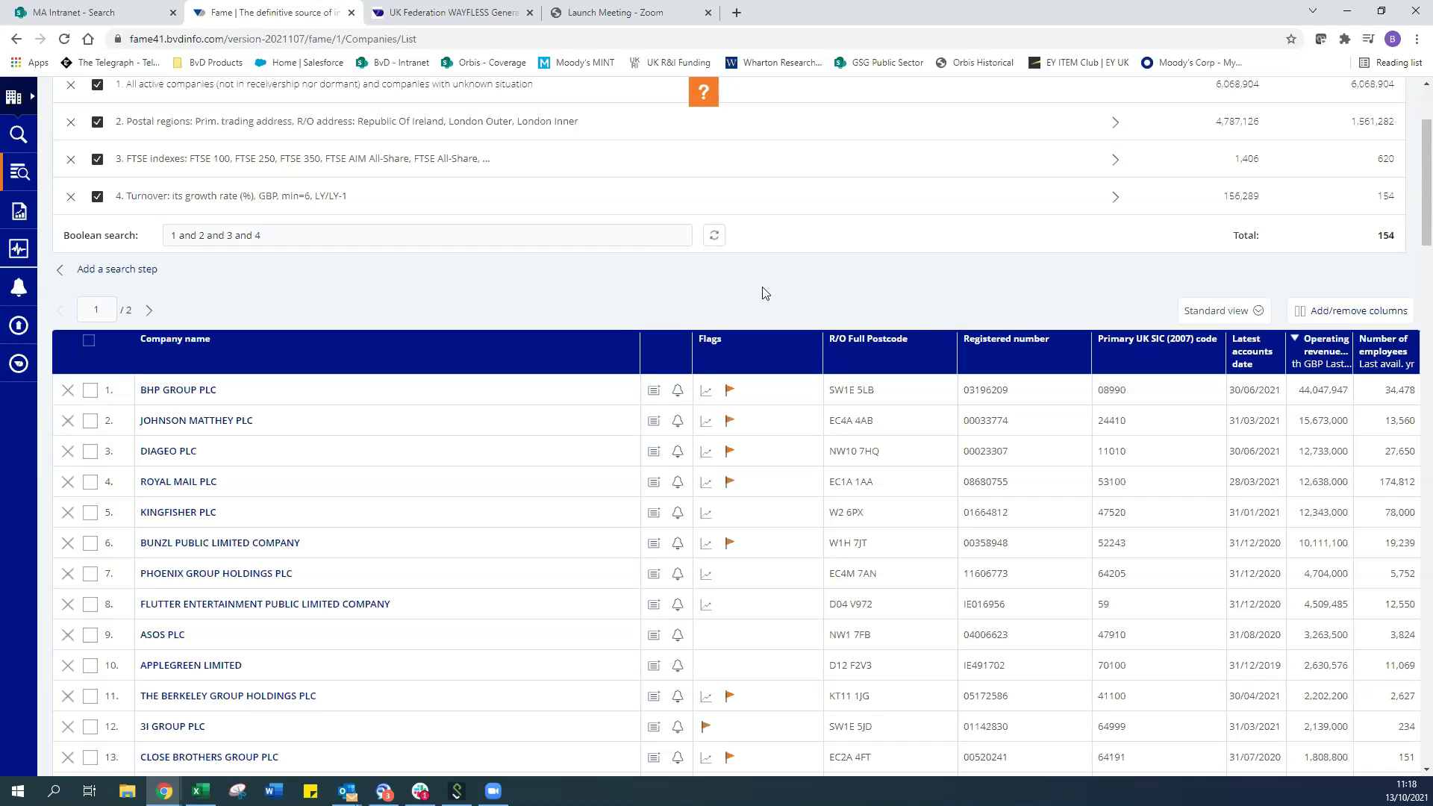
click(1353, 319)
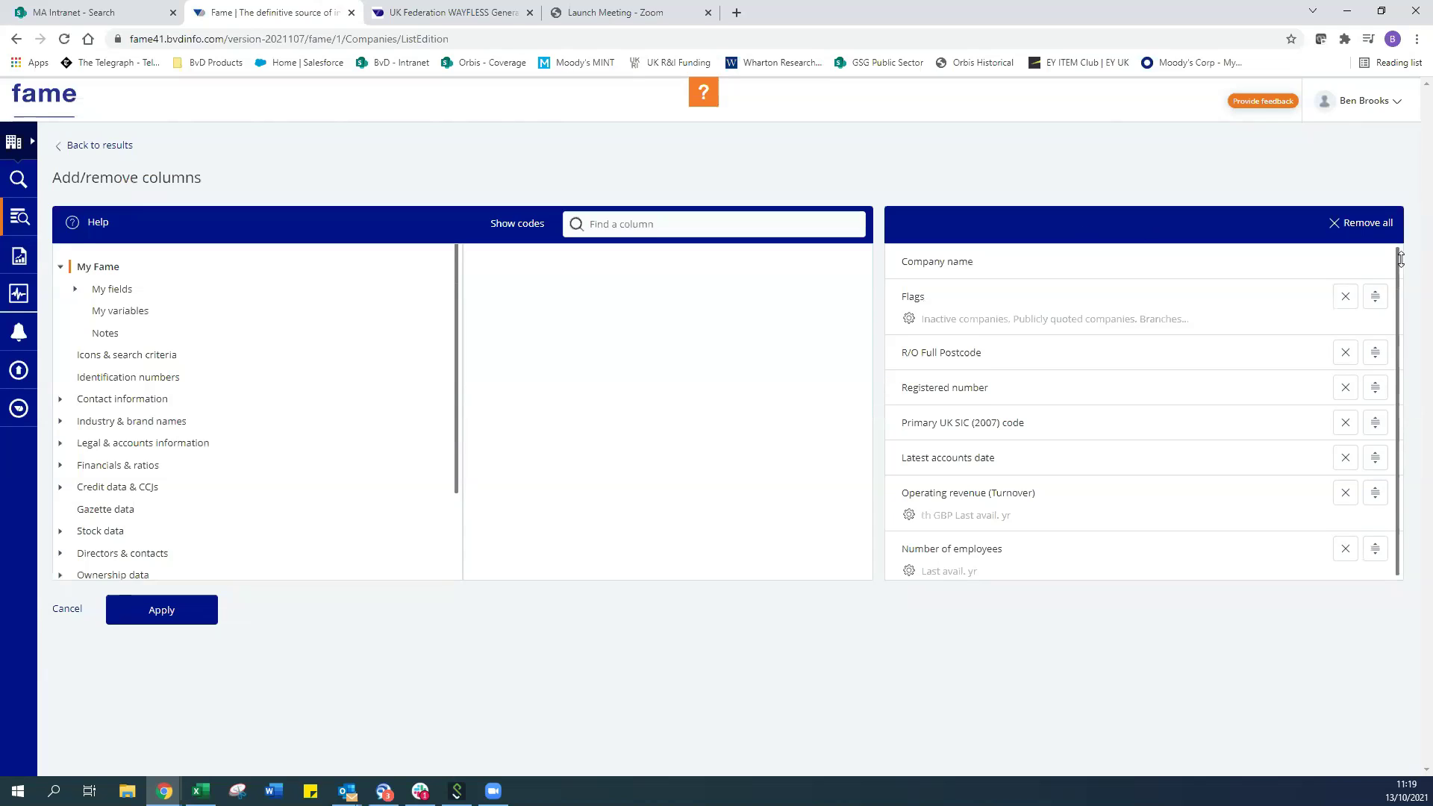
Step: Remove all chosen report columns, leaving only Company name
scroll(1399, 257, down, 1)
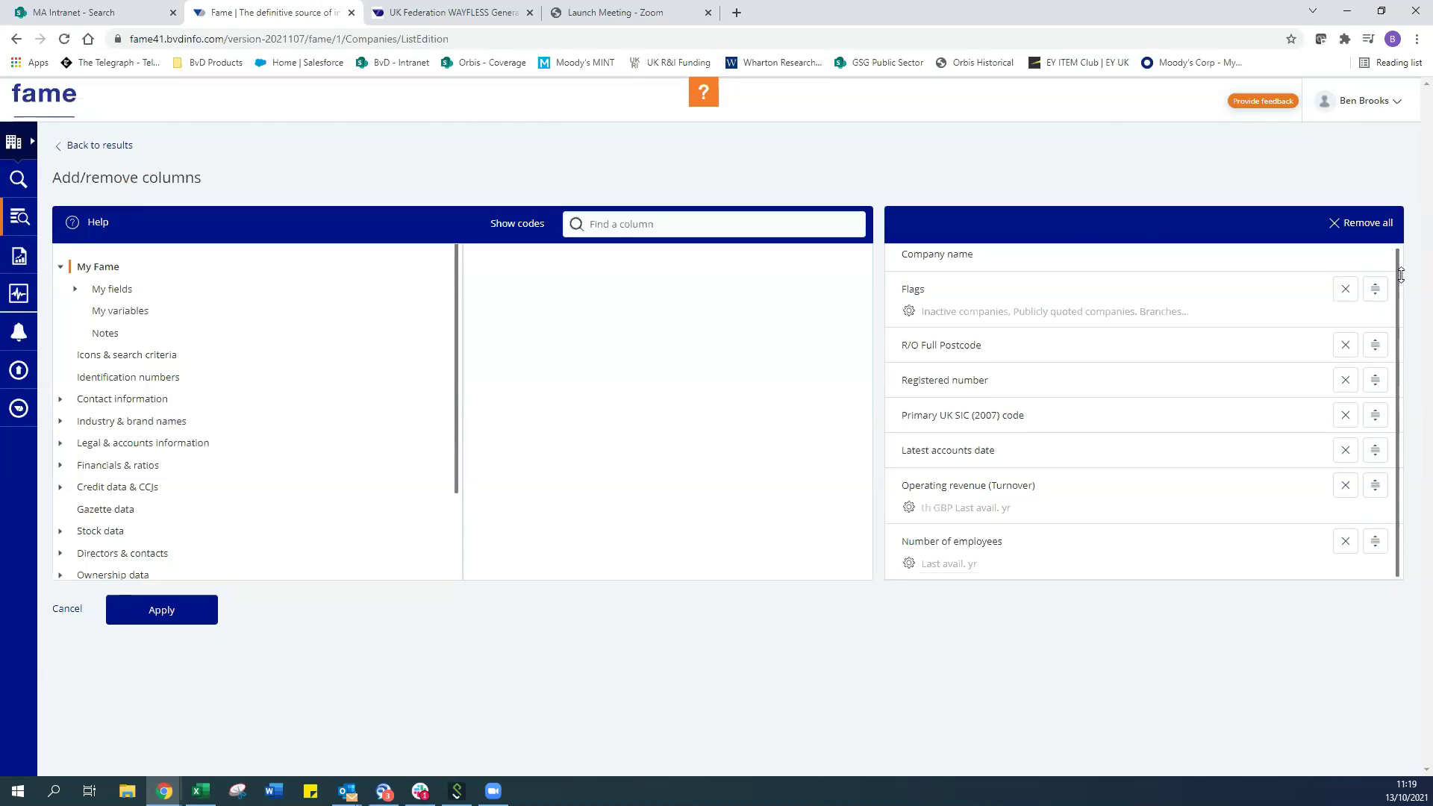
click(1354, 226)
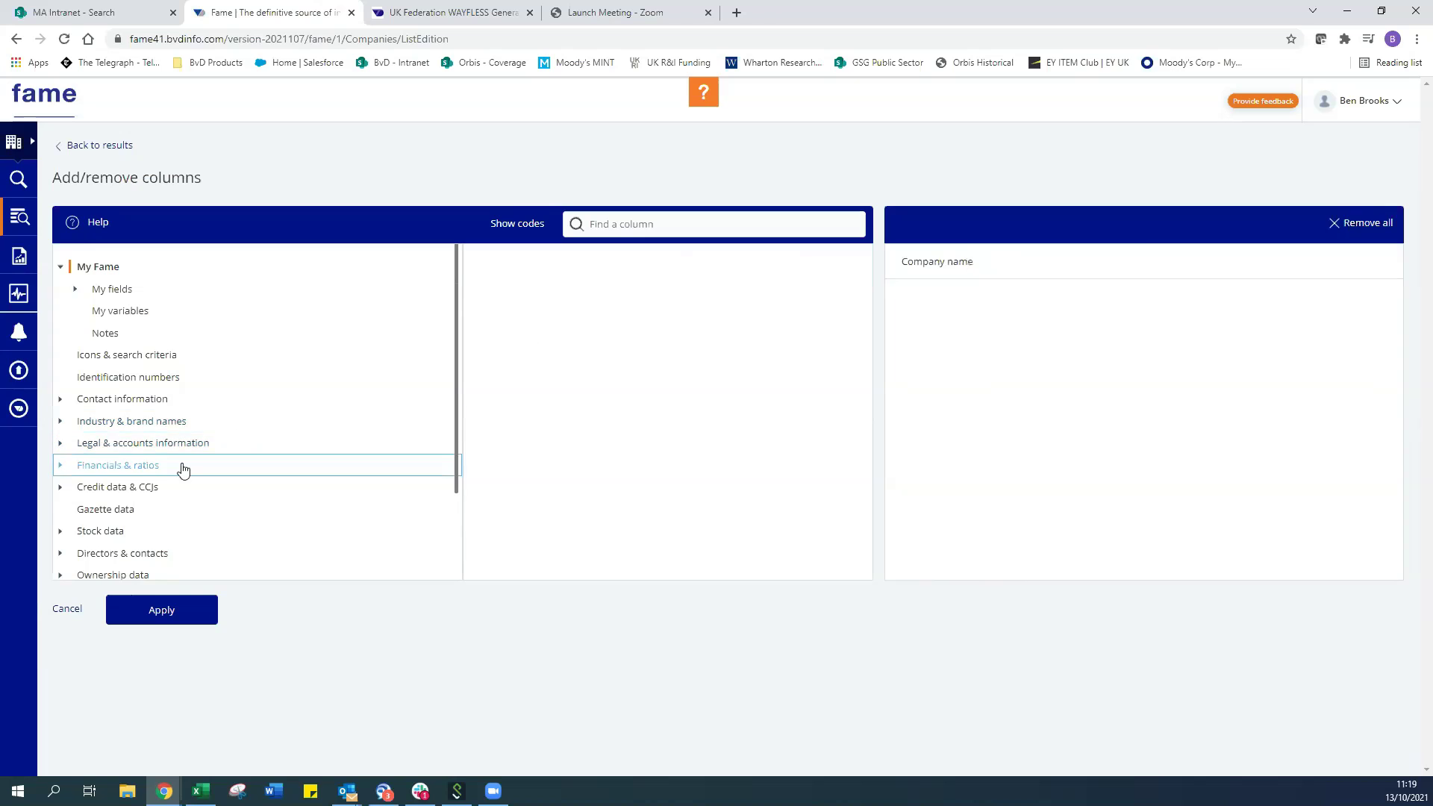
drag(455, 299, 458, 378)
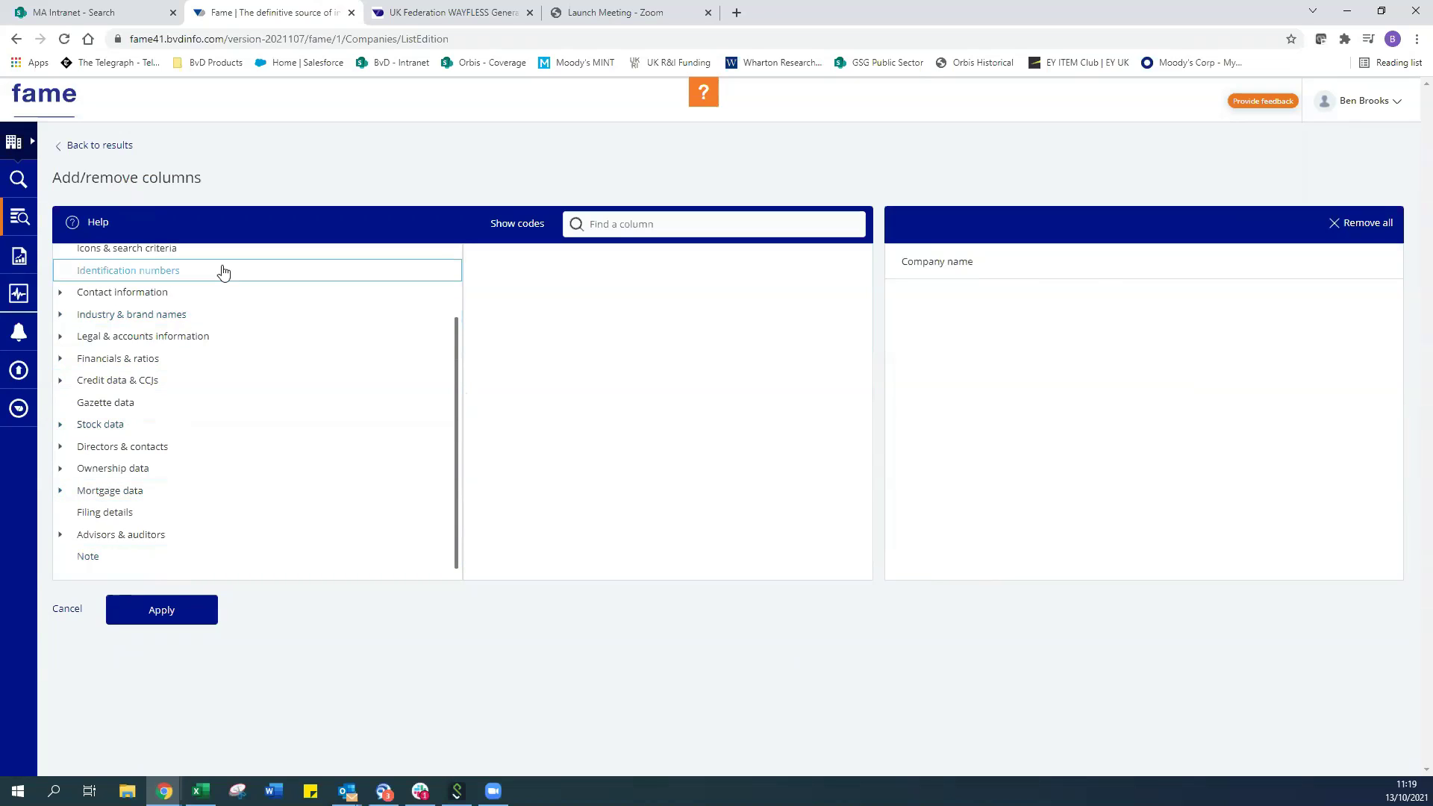
scroll(223, 272, up, 1)
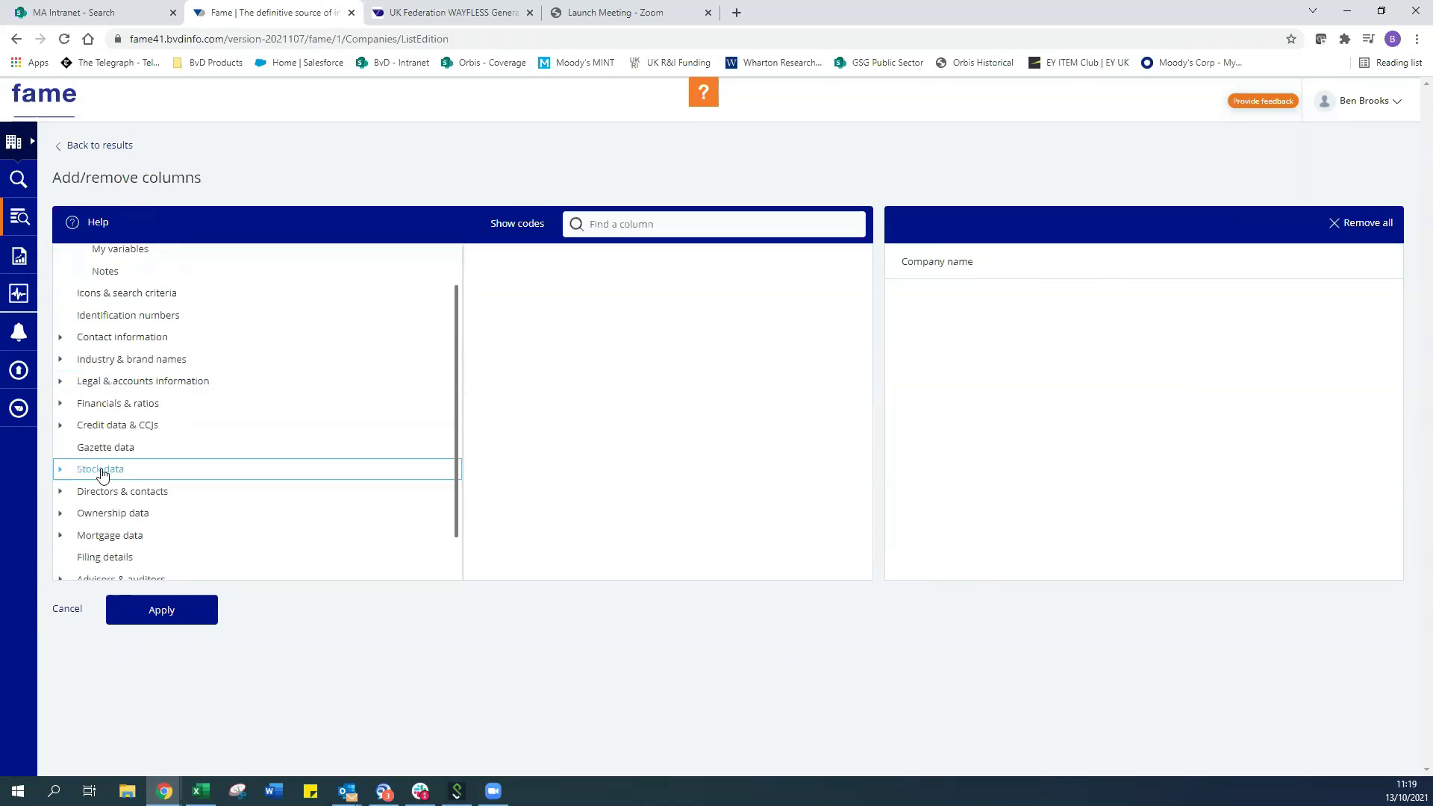
Step: Show Key financials & employees under Financials & ratios and bring up Turnover's column options
click(60, 411)
click(157, 449)
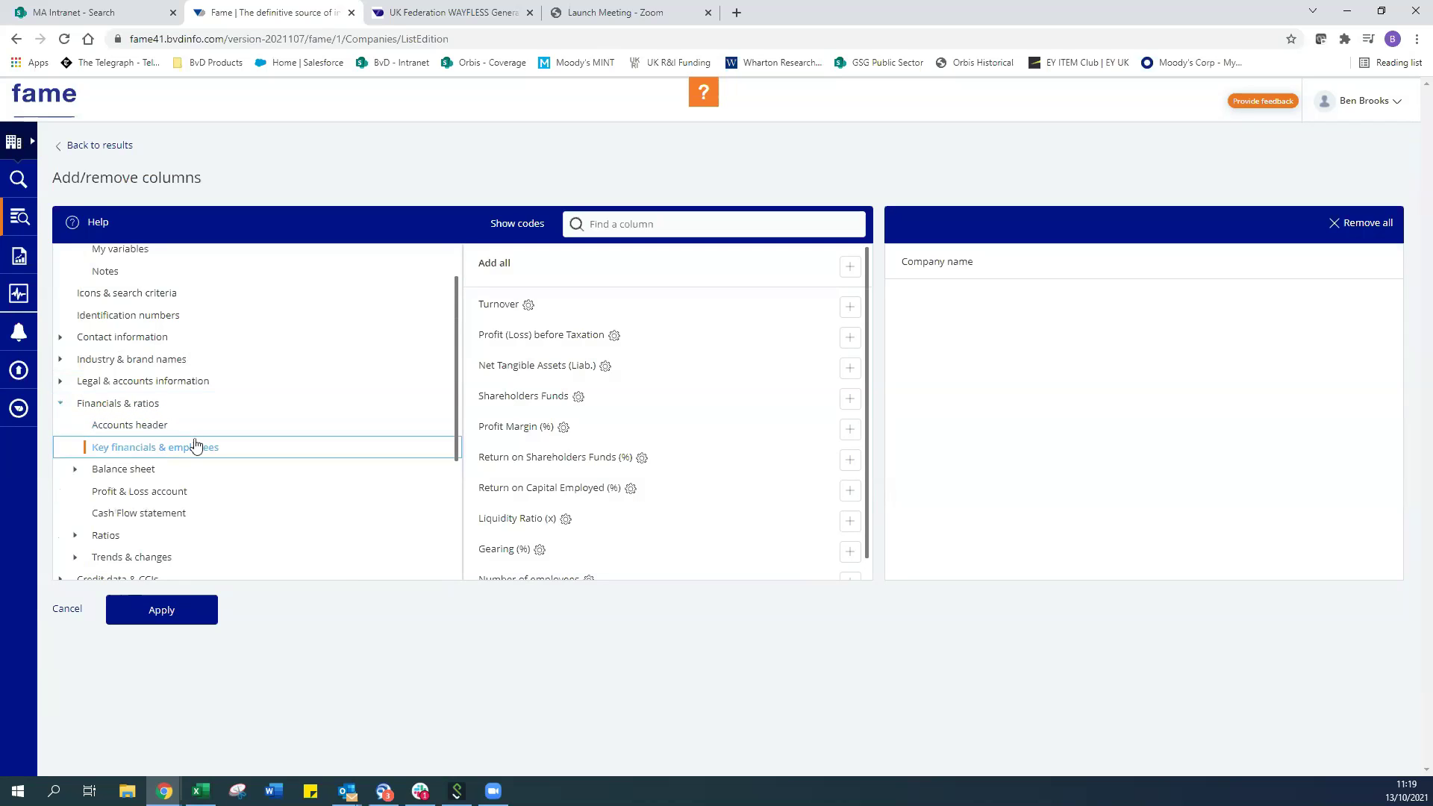
scroll(869, 313, down, 1)
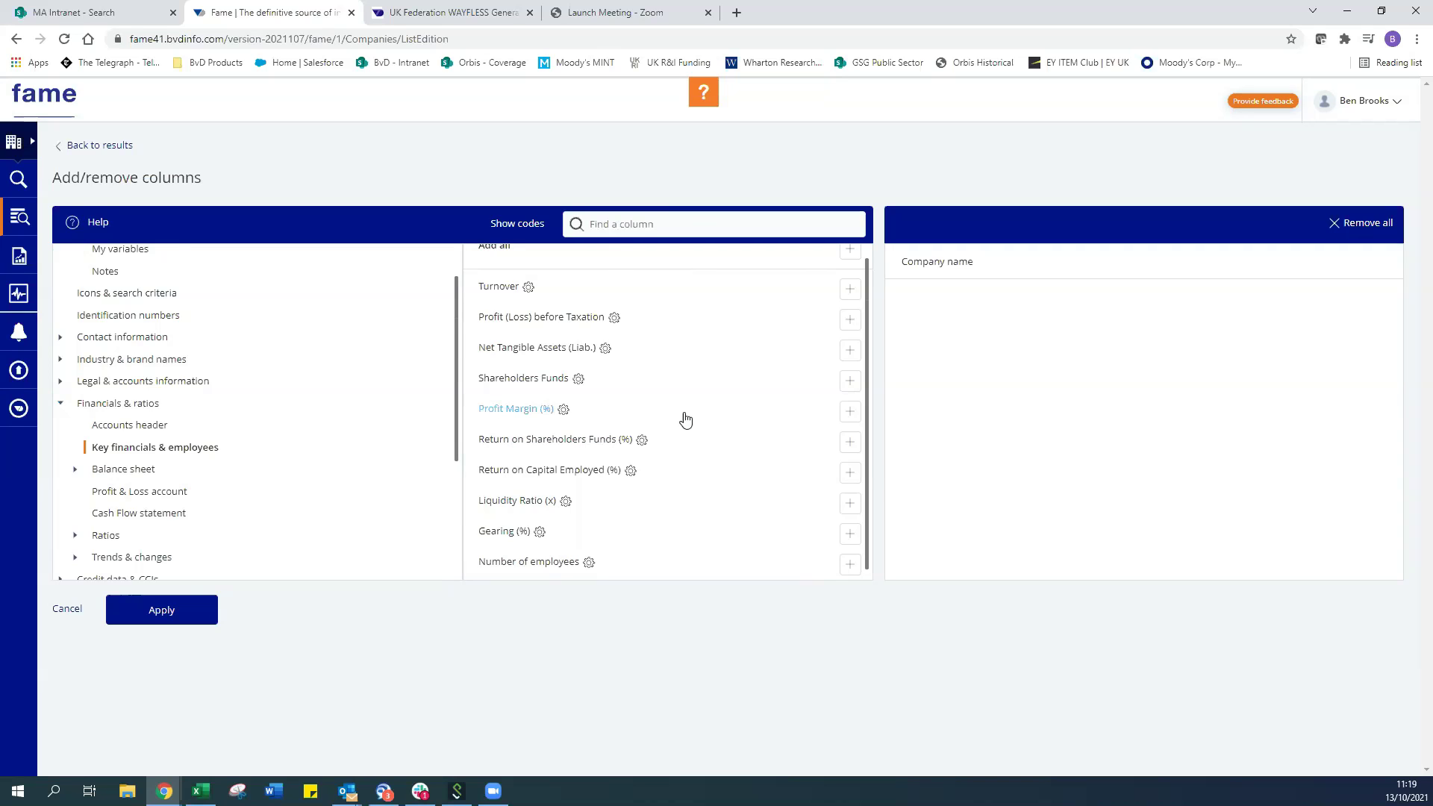
click(529, 289)
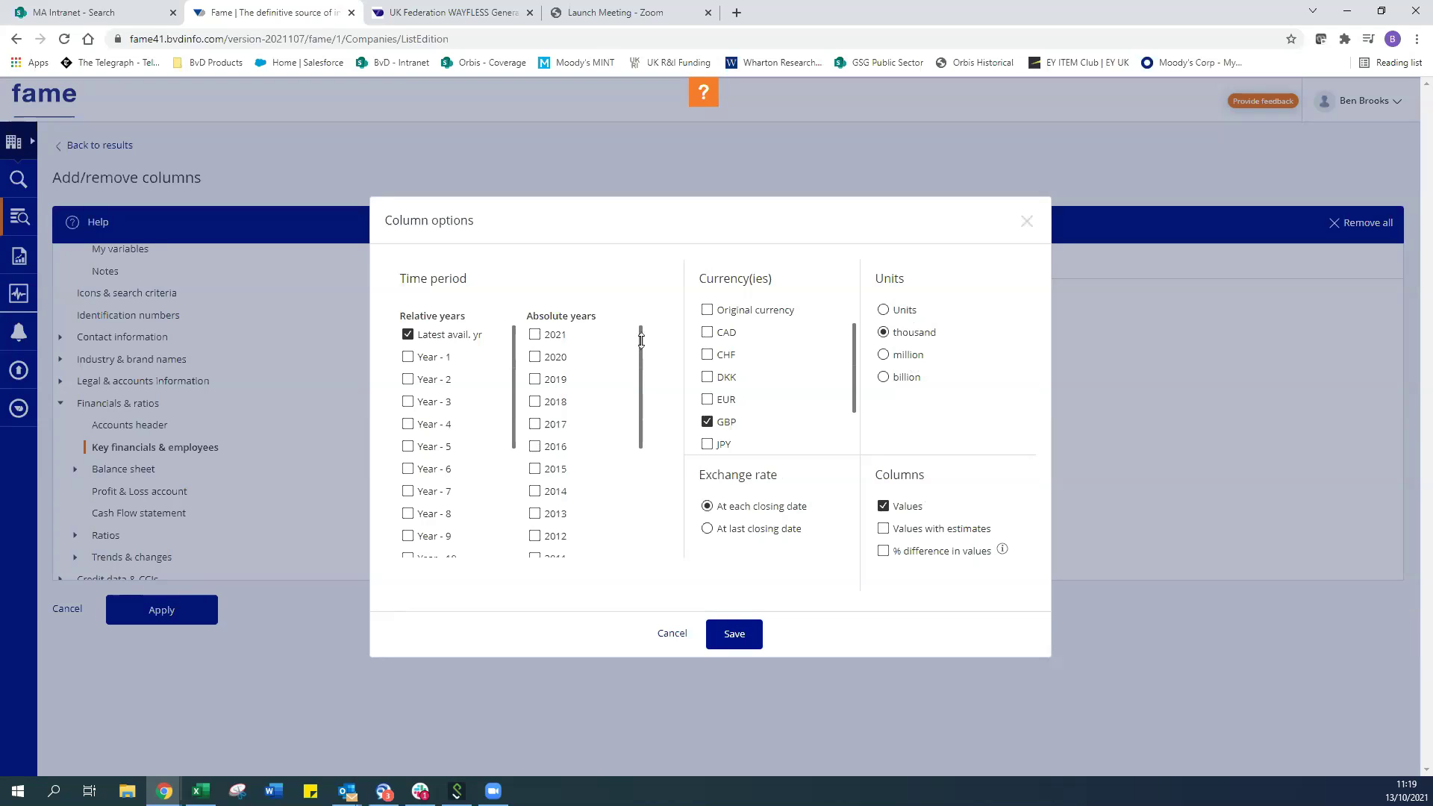
Step: Save Turnover columns in thousand GBP for the latest year plus 2020, 2019, 2018 and 2017
mouse_move(641, 340)
mouse_down()
mouse_move(659, 489)
mouse_move(646, 345)
mouse_up()
scroll(565, 394, up, 1)
click(534, 358)
click(534, 380)
click(535, 402)
click(534, 425)
click(733, 636)
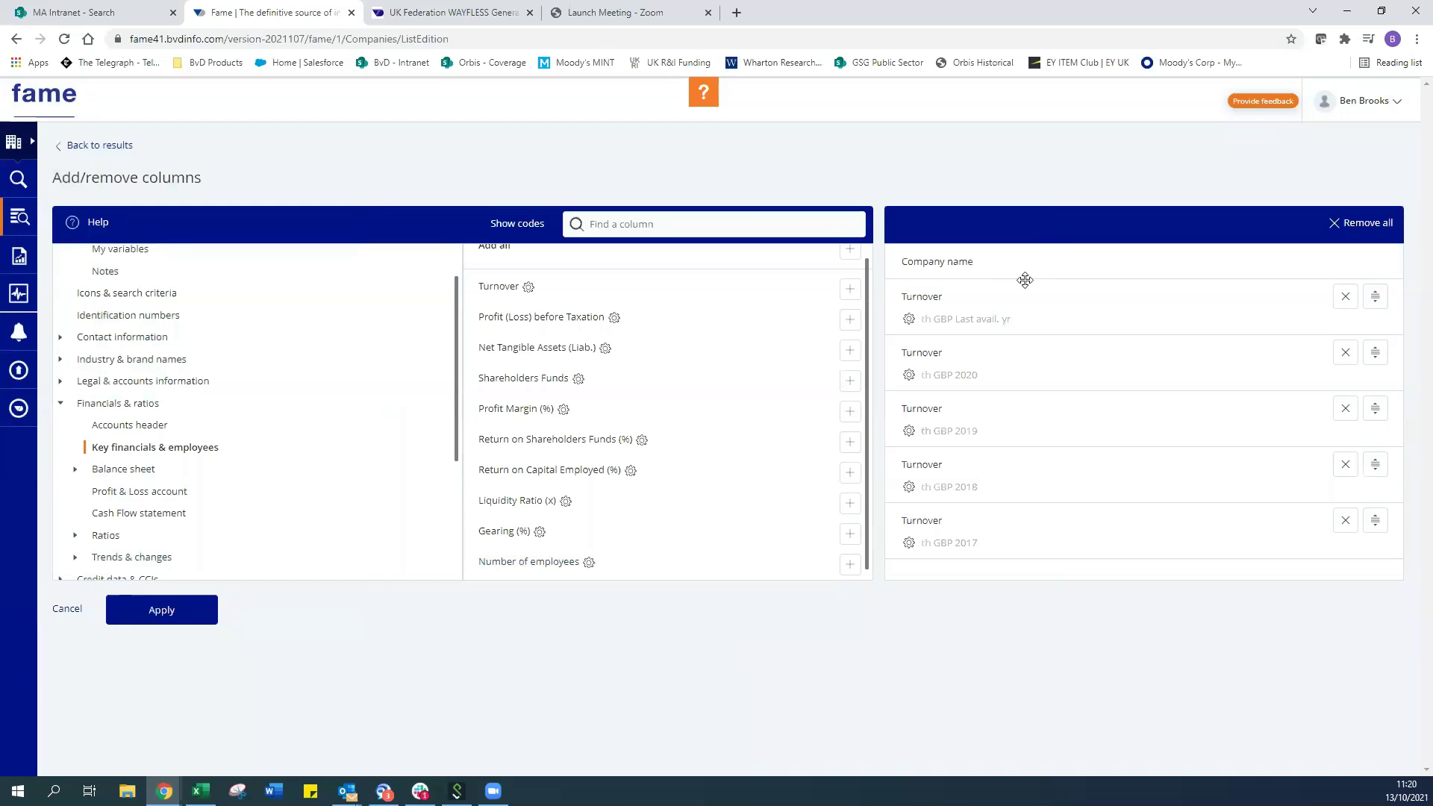
Step: Drop the latest-year Turnover column and add Number of employees for 2020, 2019, 2018 and 2017
click(1345, 297)
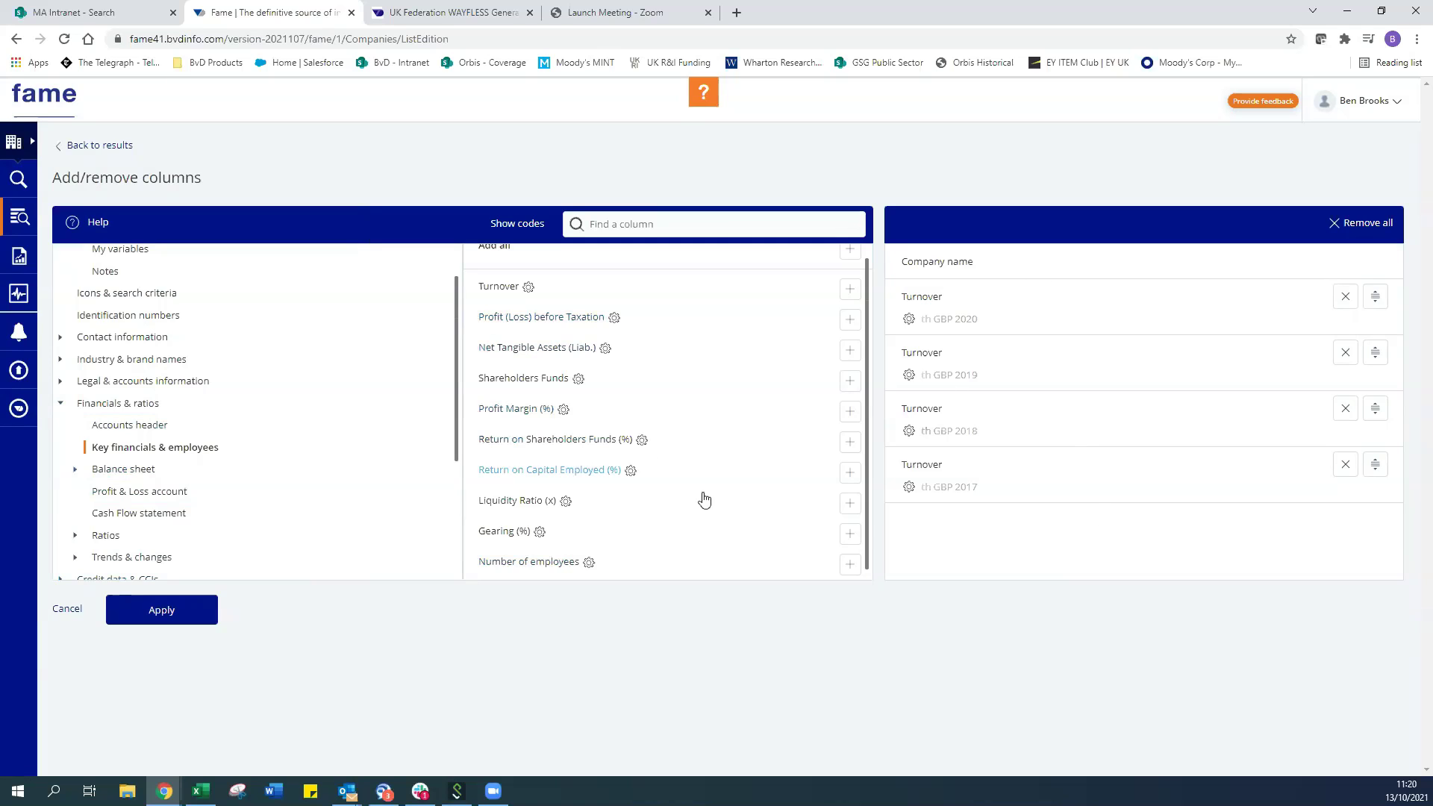
click(850, 563)
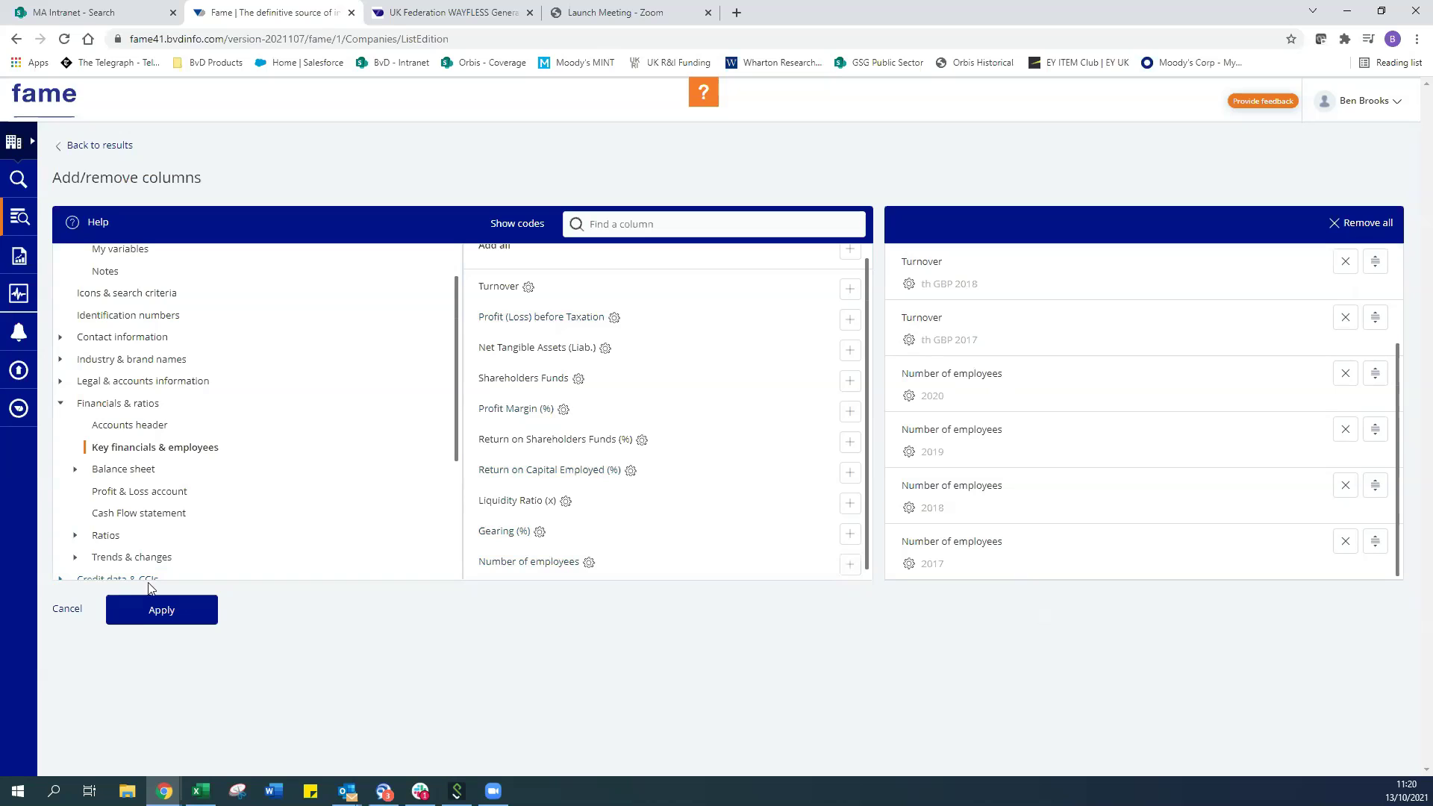
drag(455, 315, 467, 444)
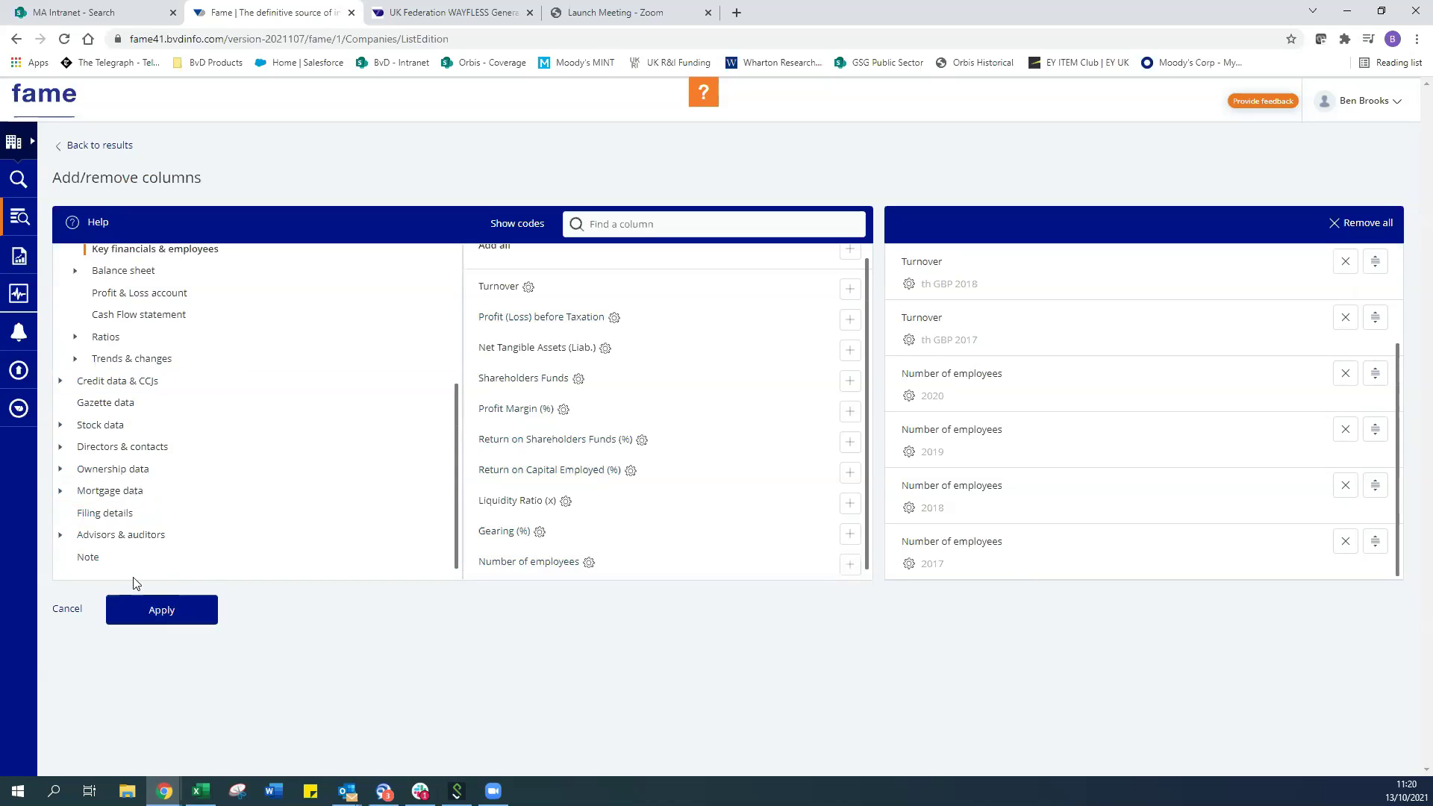
Step: Apply the Turnover and employee columns and narrow the Company name column in the results
click(144, 614)
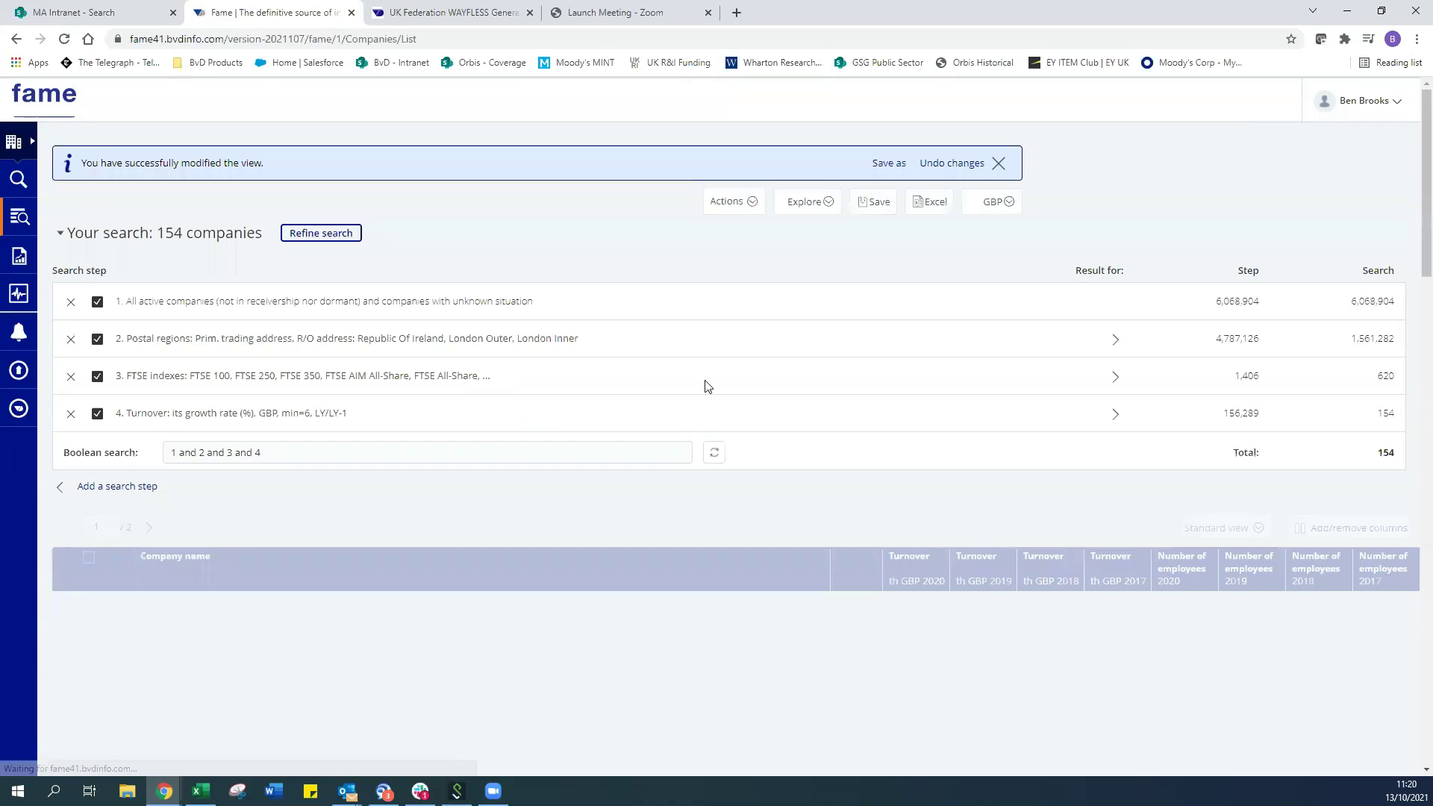
scroll(707, 386, down, 3)
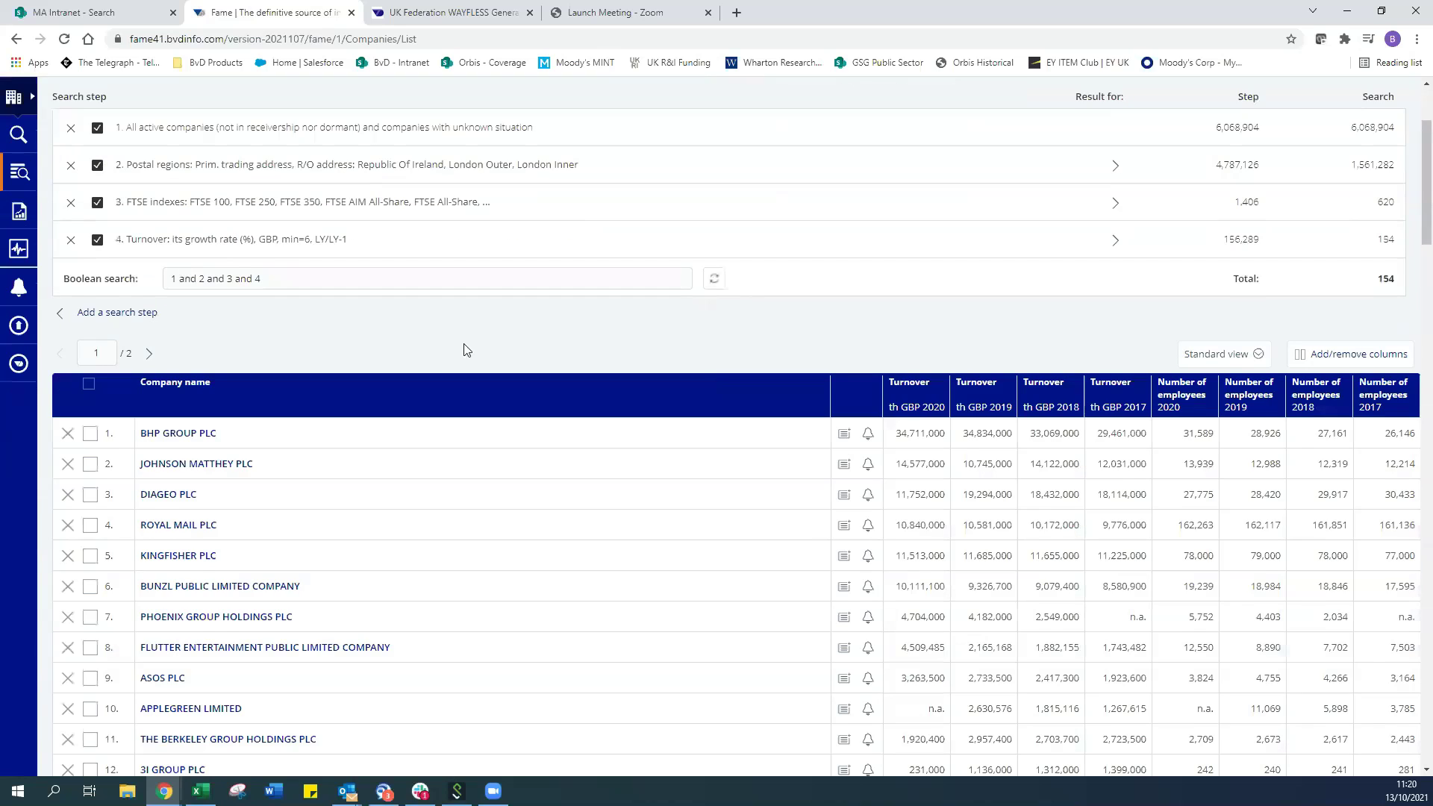
scroll(466, 350, down, 1)
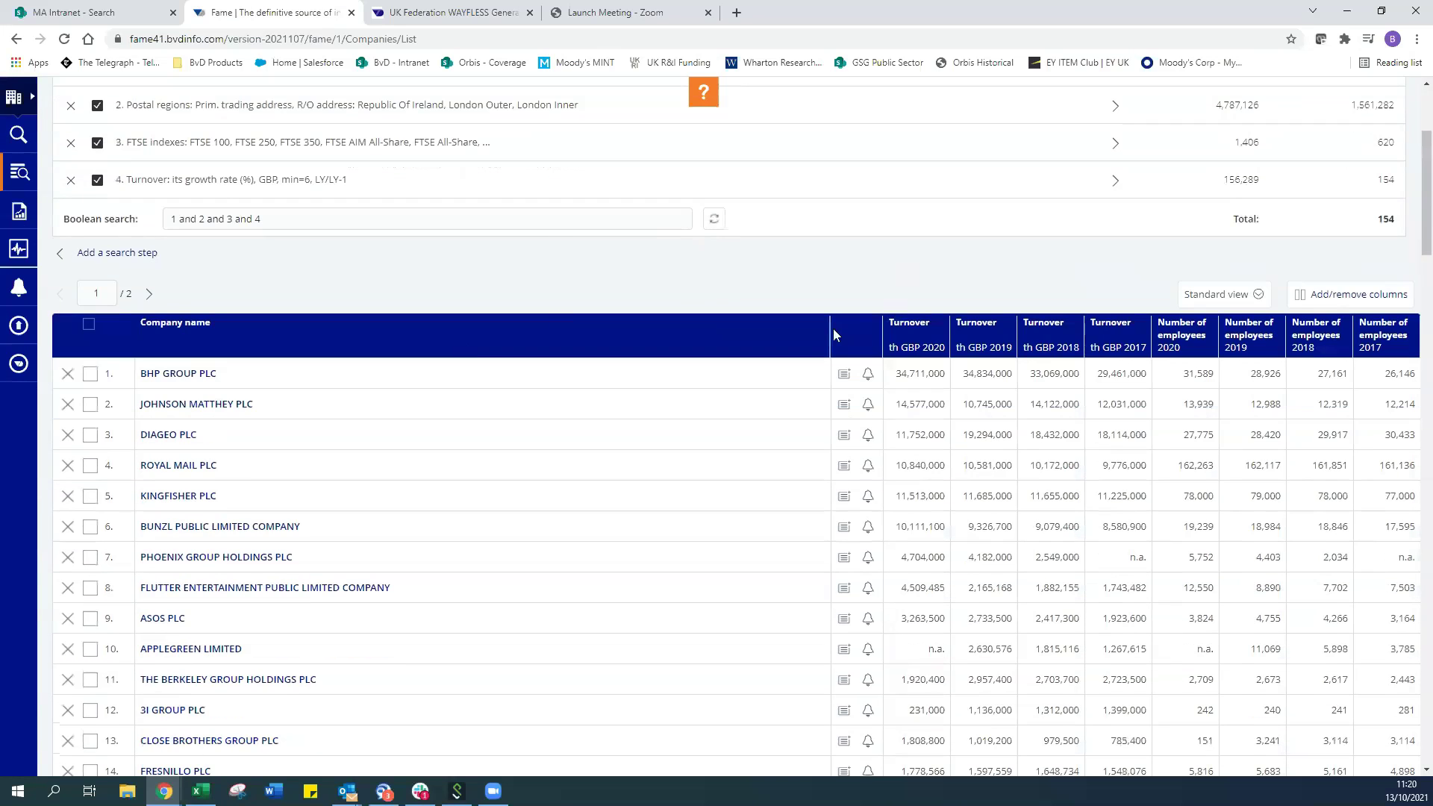
drag(832, 334, 500, 367)
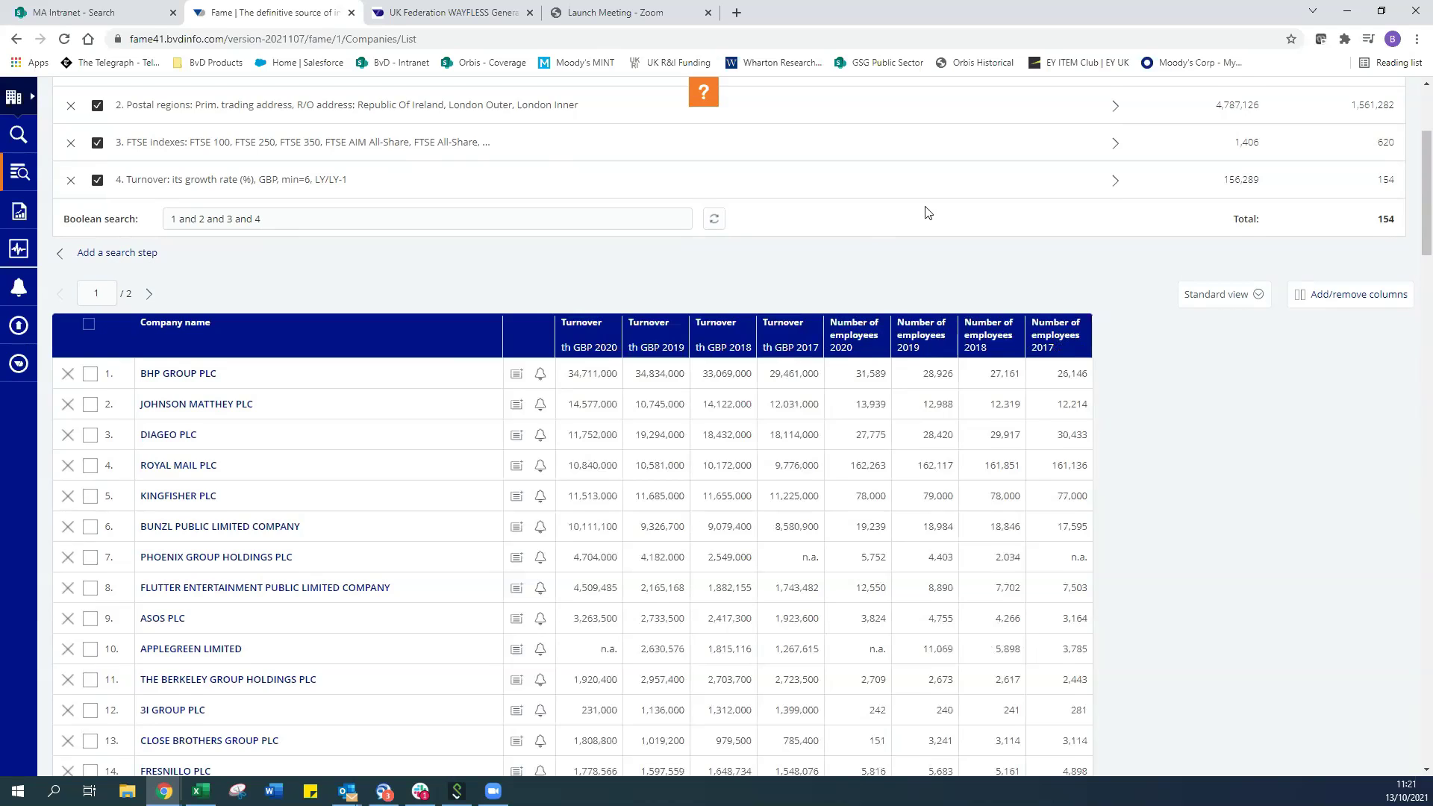
scroll(925, 212, up, 1)
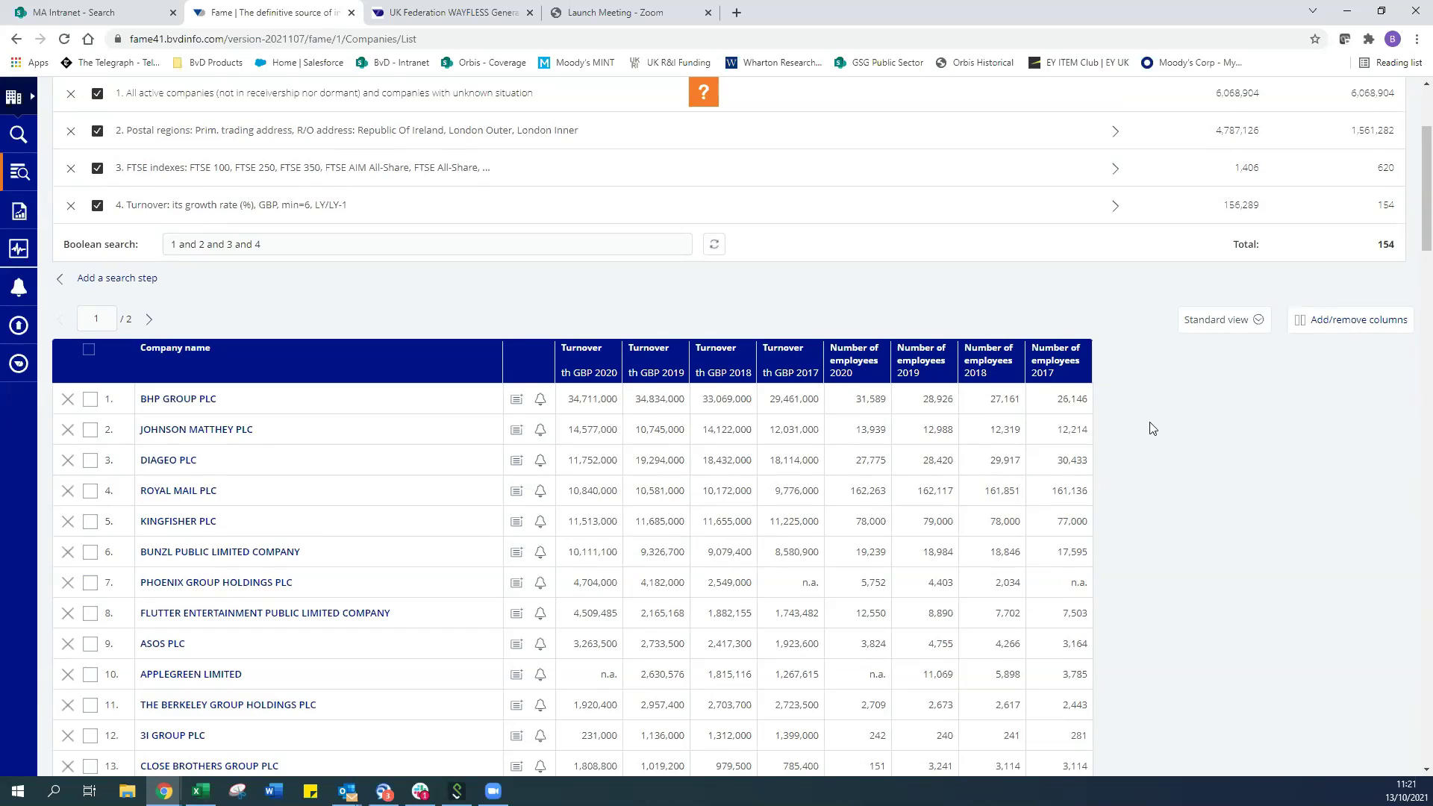
scroll(1153, 428, up, 1)
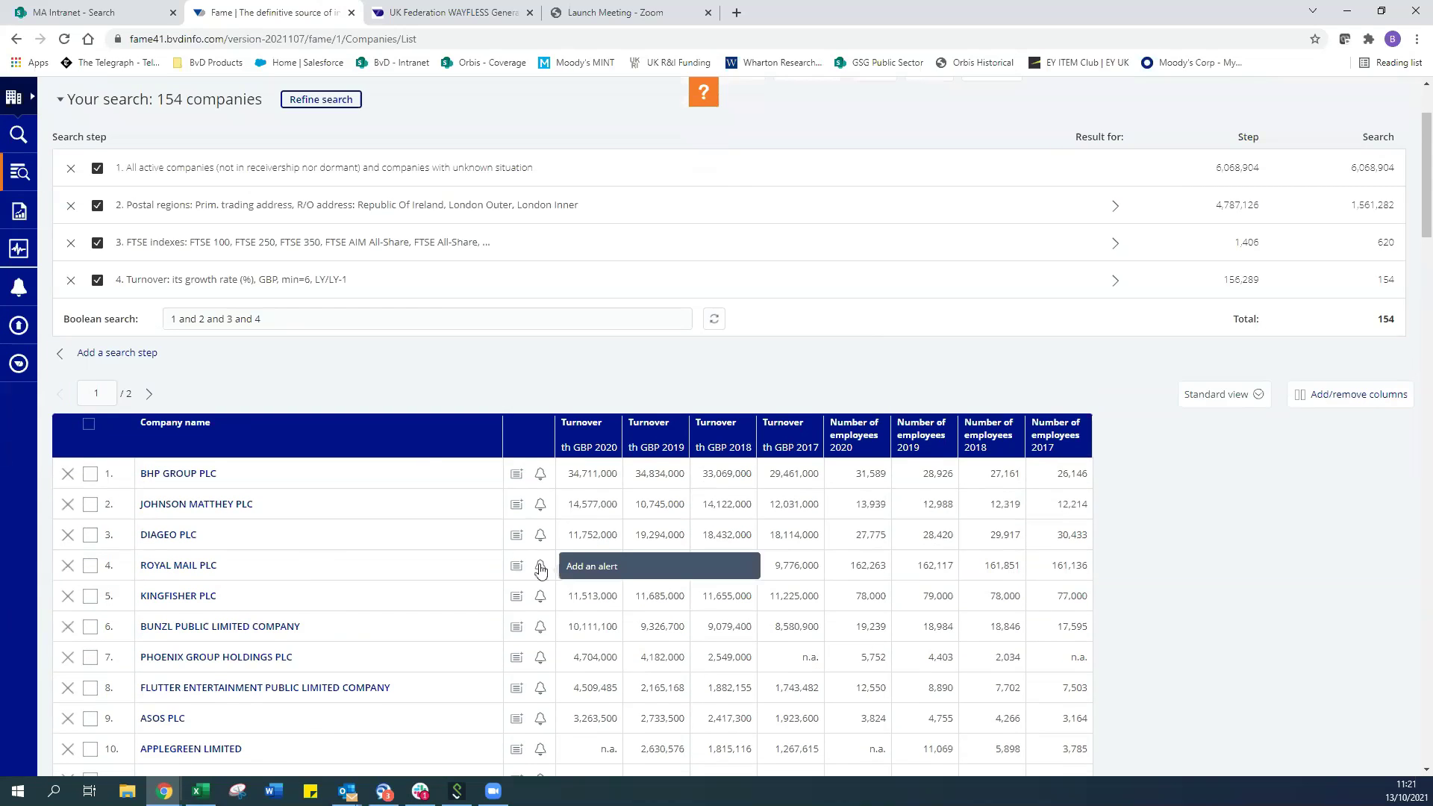
scroll(831, 396, up, 2)
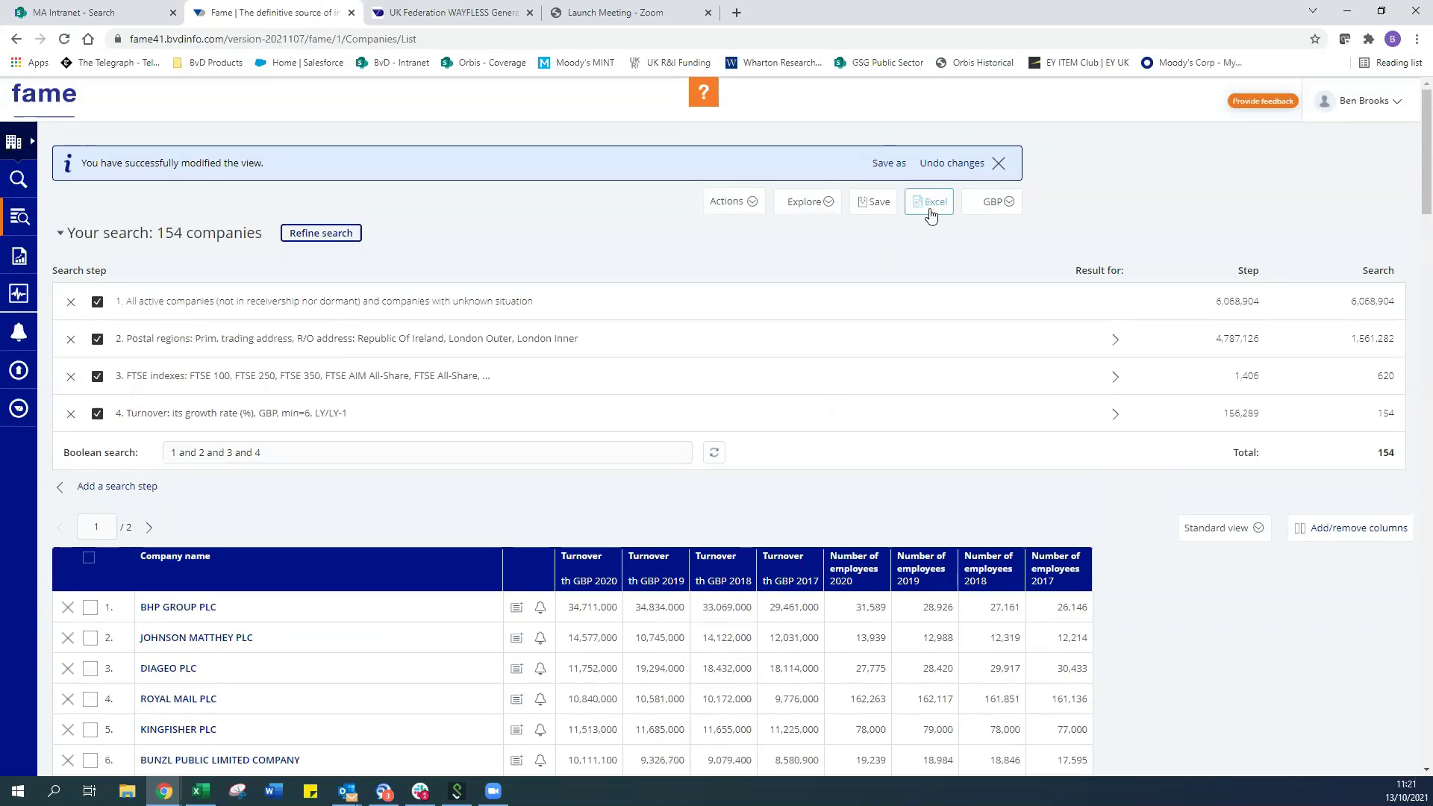
click(745, 211)
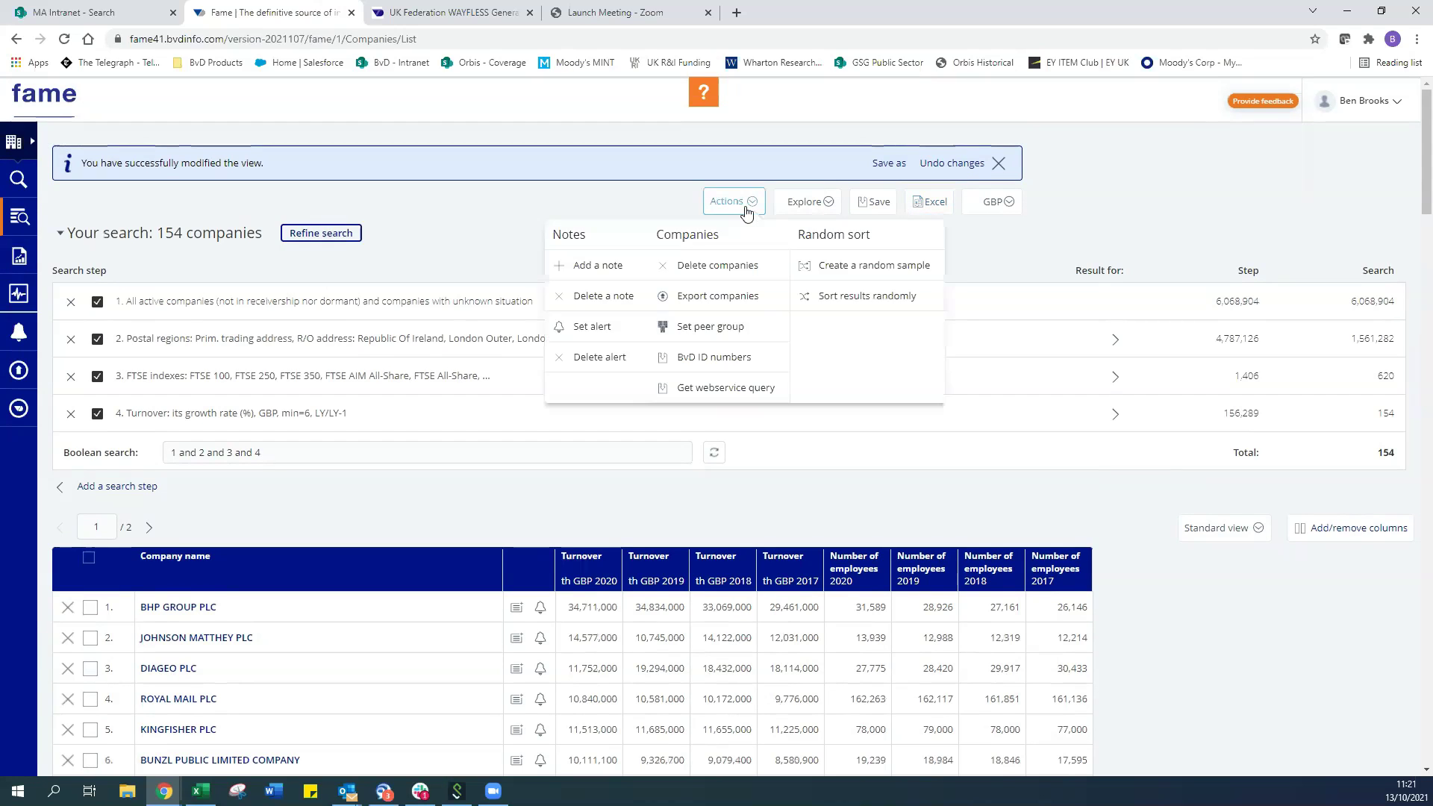
click(743, 302)
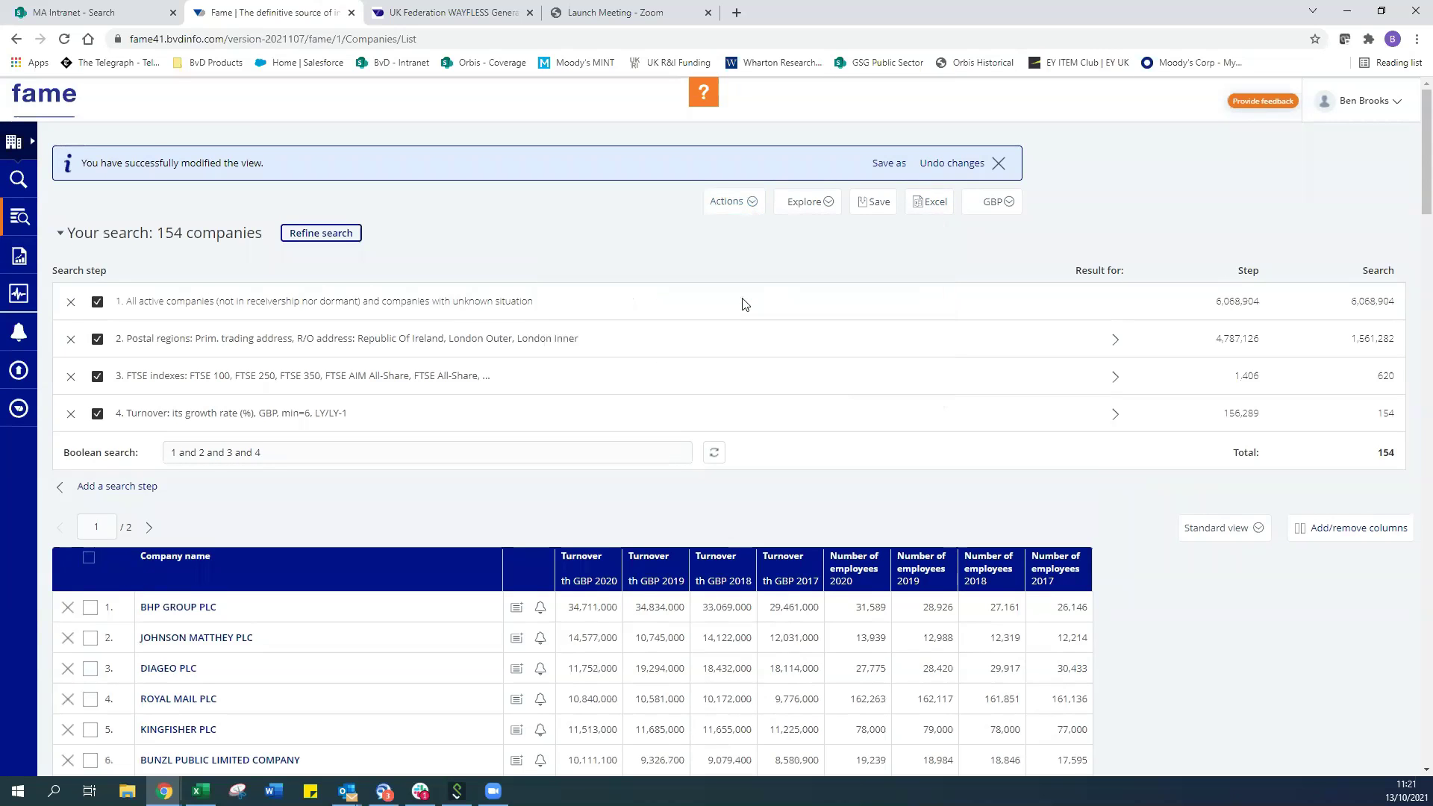
drag(717, 270, 598, 269)
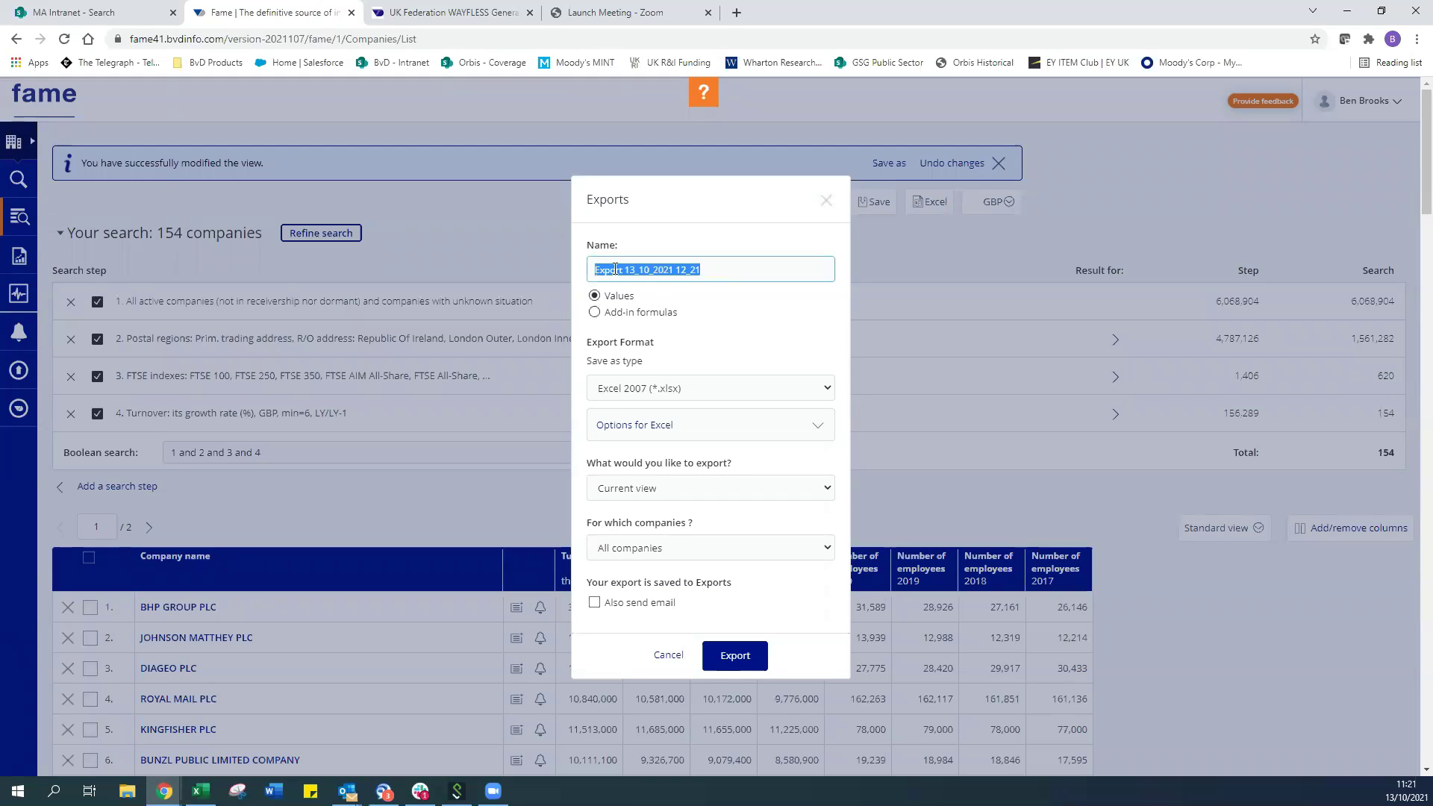
click(722, 386)
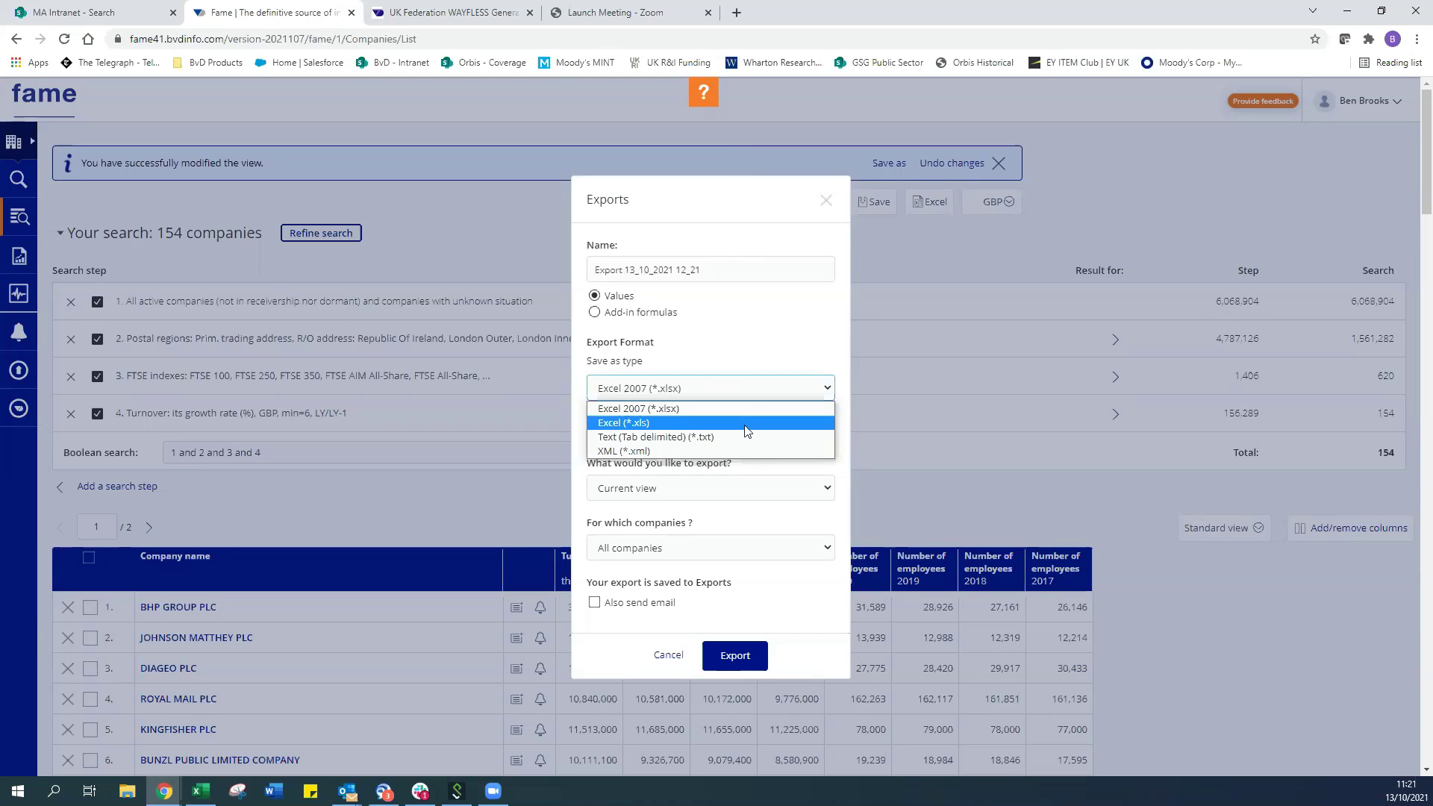
click(820, 408)
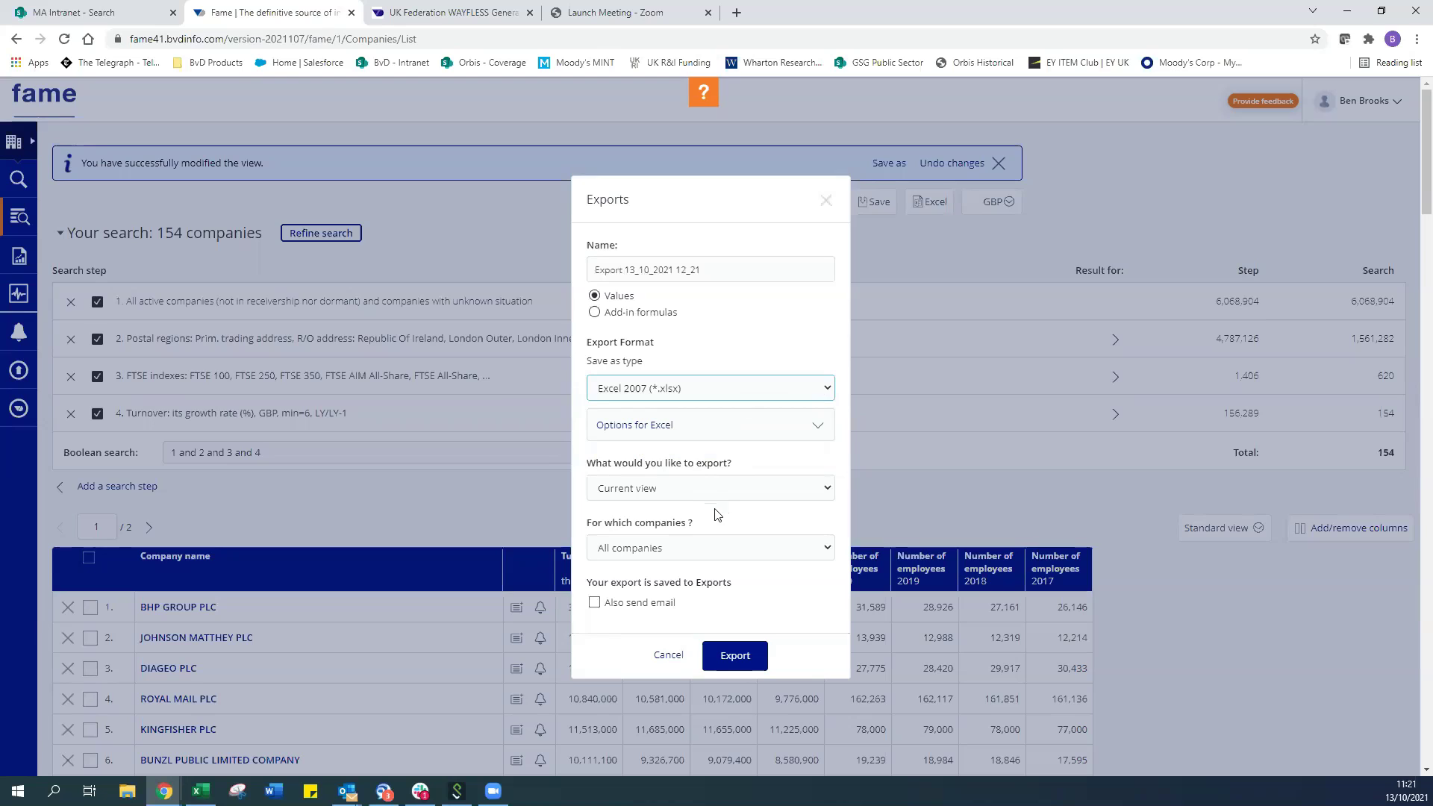
click(723, 551)
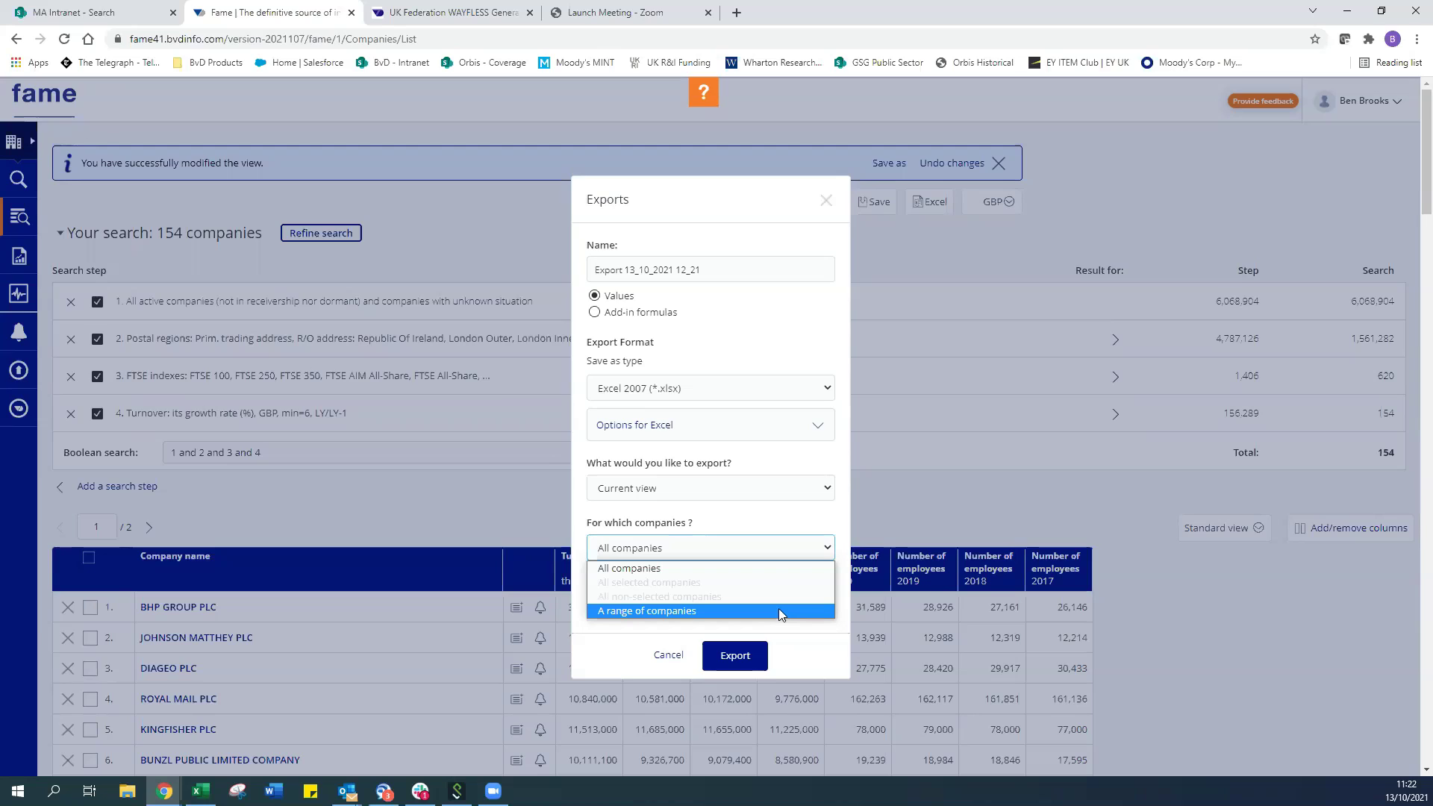
click(771, 523)
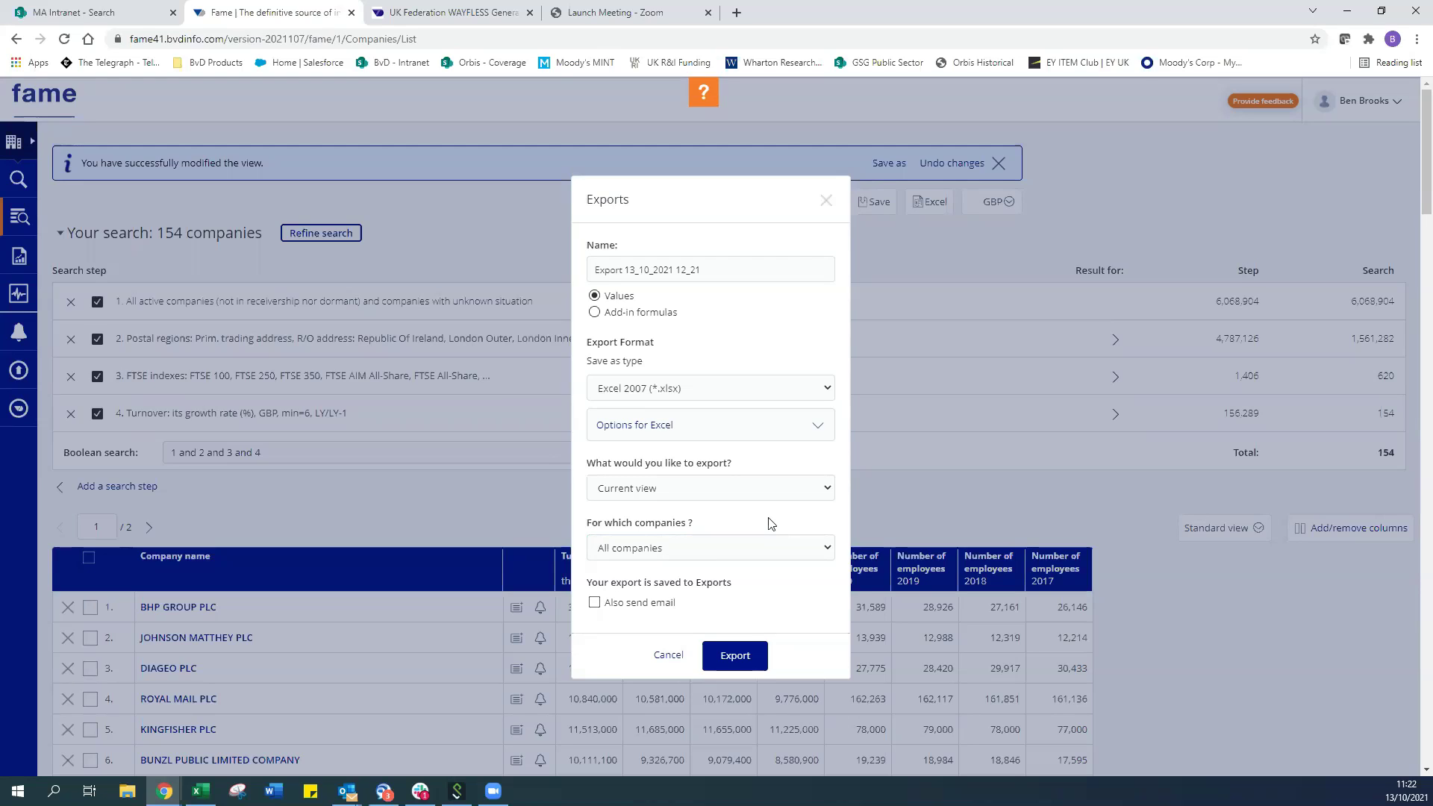
click(694, 548)
click(709, 550)
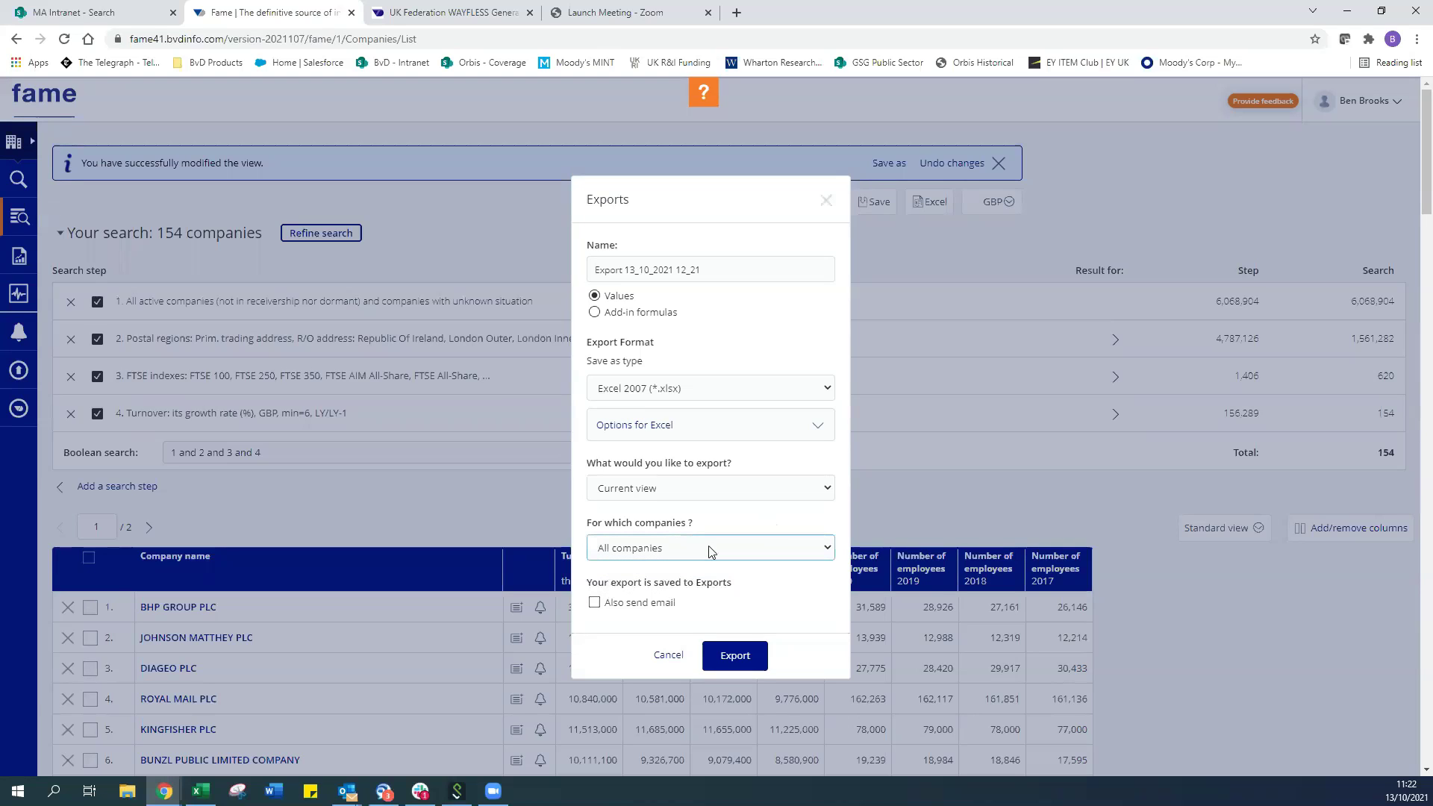
click(595, 603)
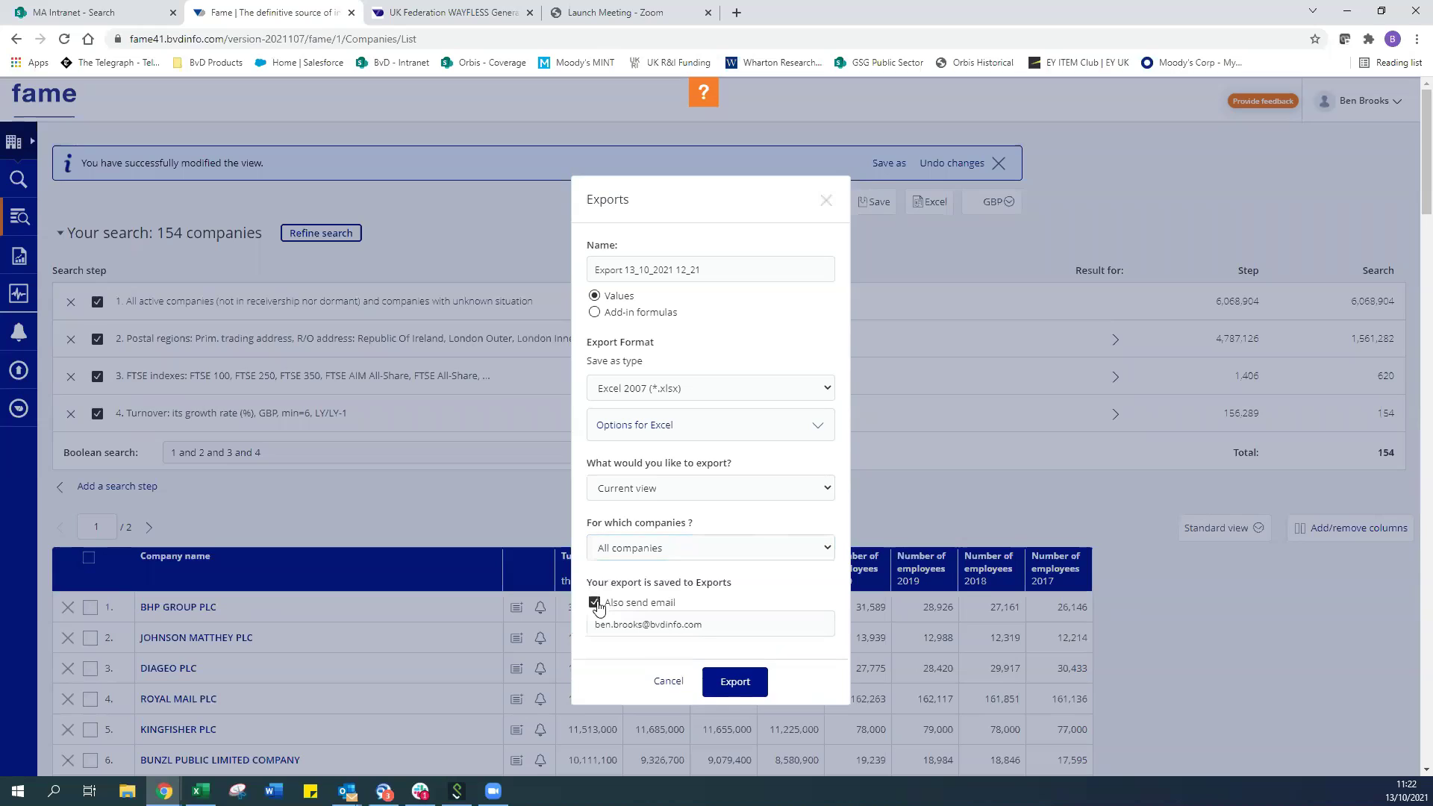
click(708, 621)
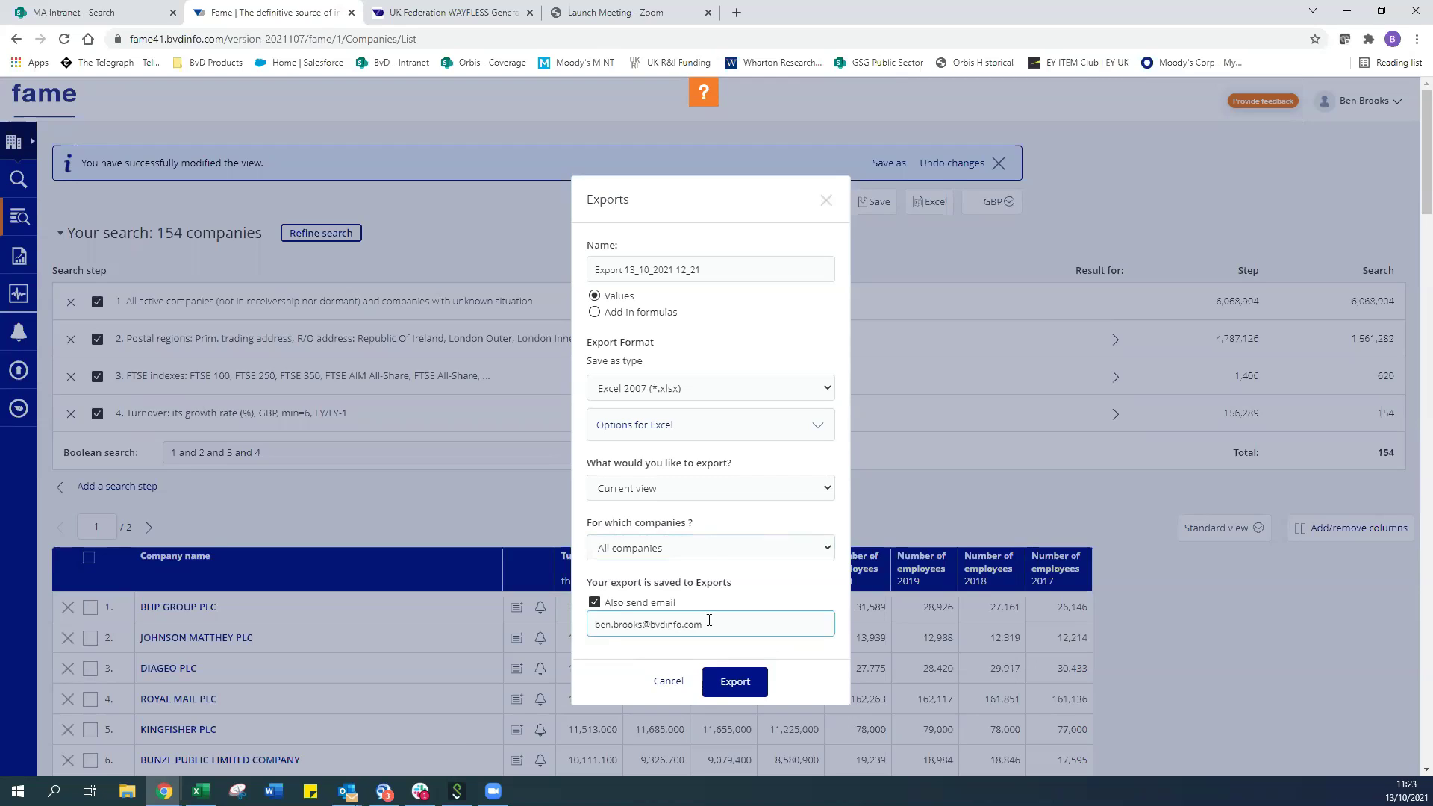
click(823, 202)
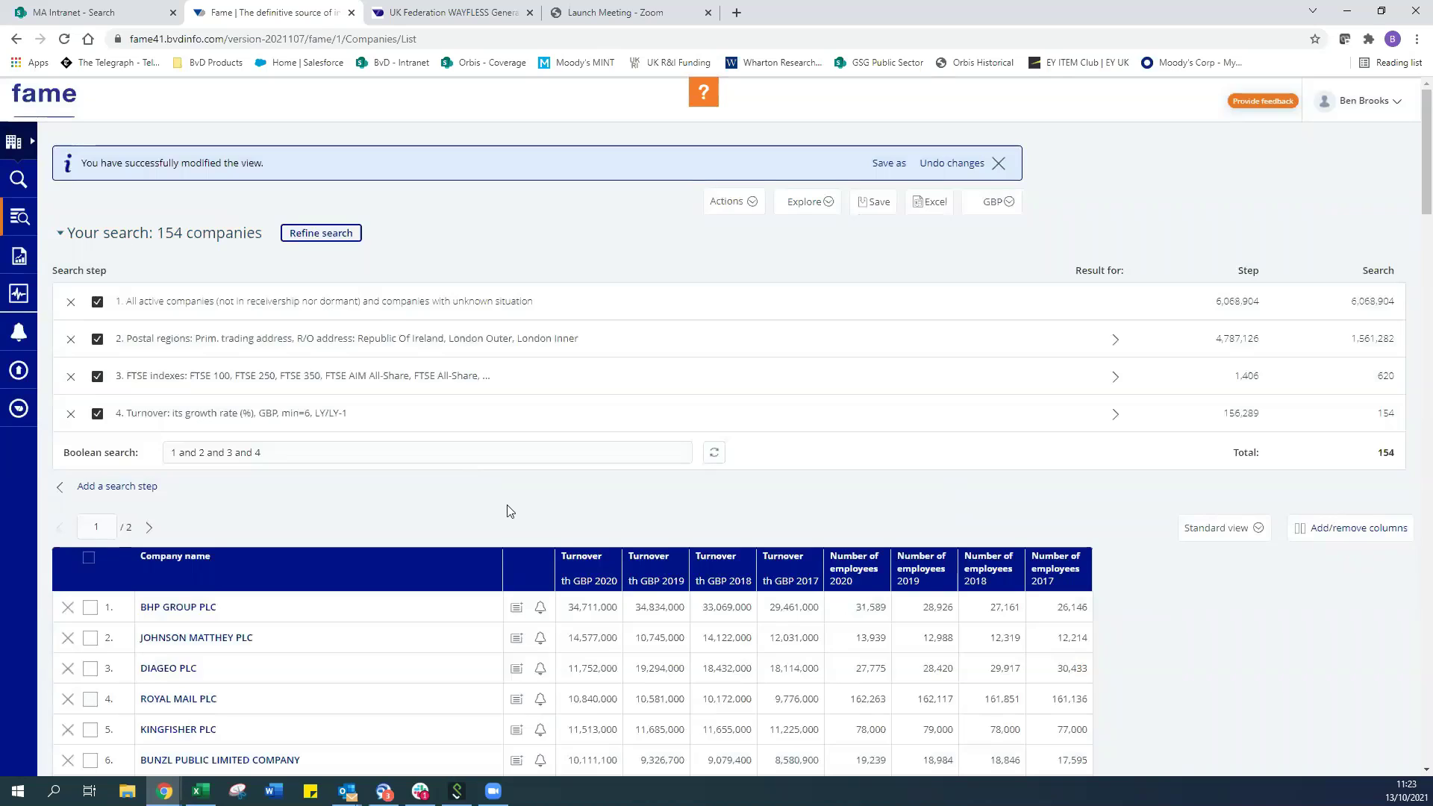
Step: Open ASOS PLC's company report from the results table, landing on Key information
scroll(507, 511, down, 2)
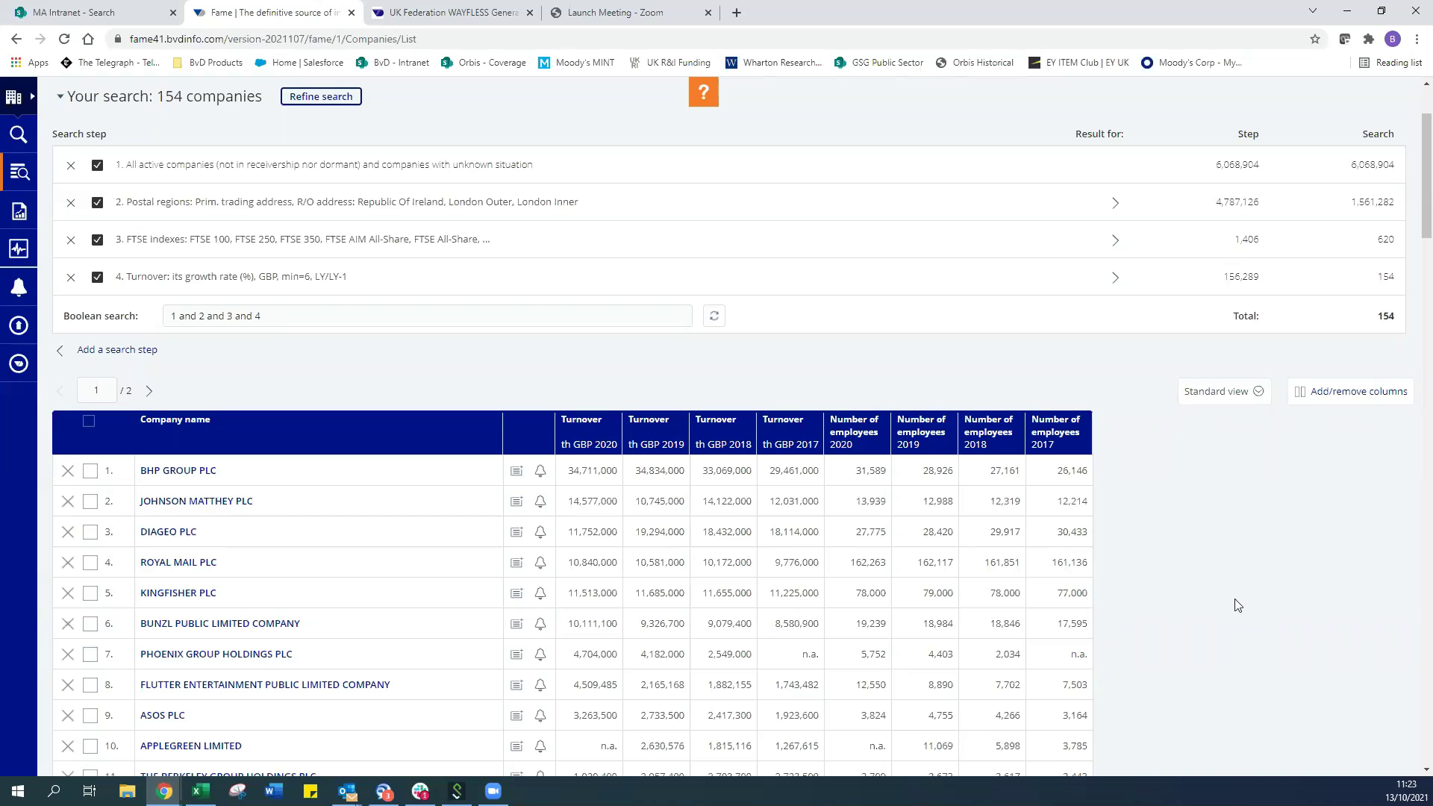
scroll(1194, 603, down, 1)
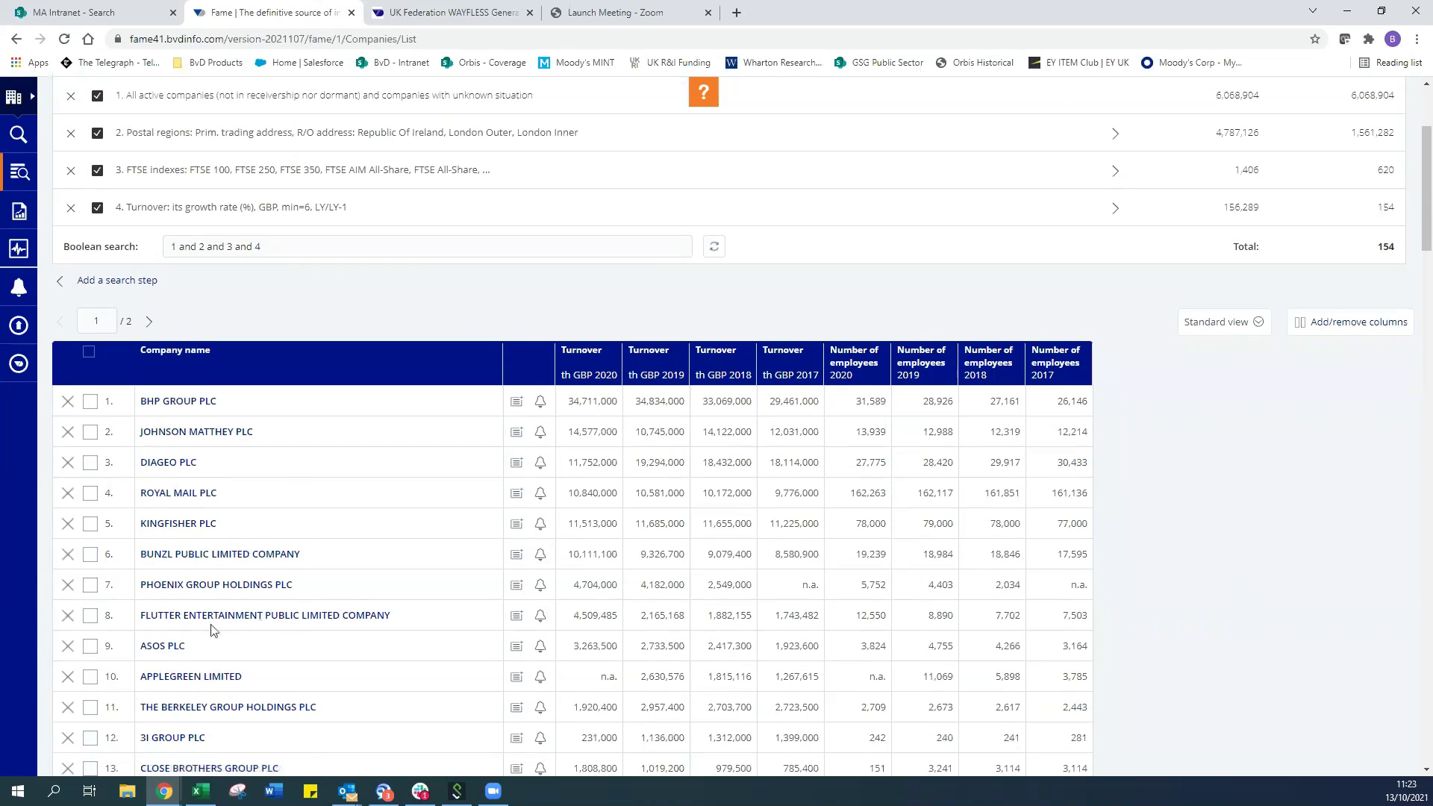
click(153, 649)
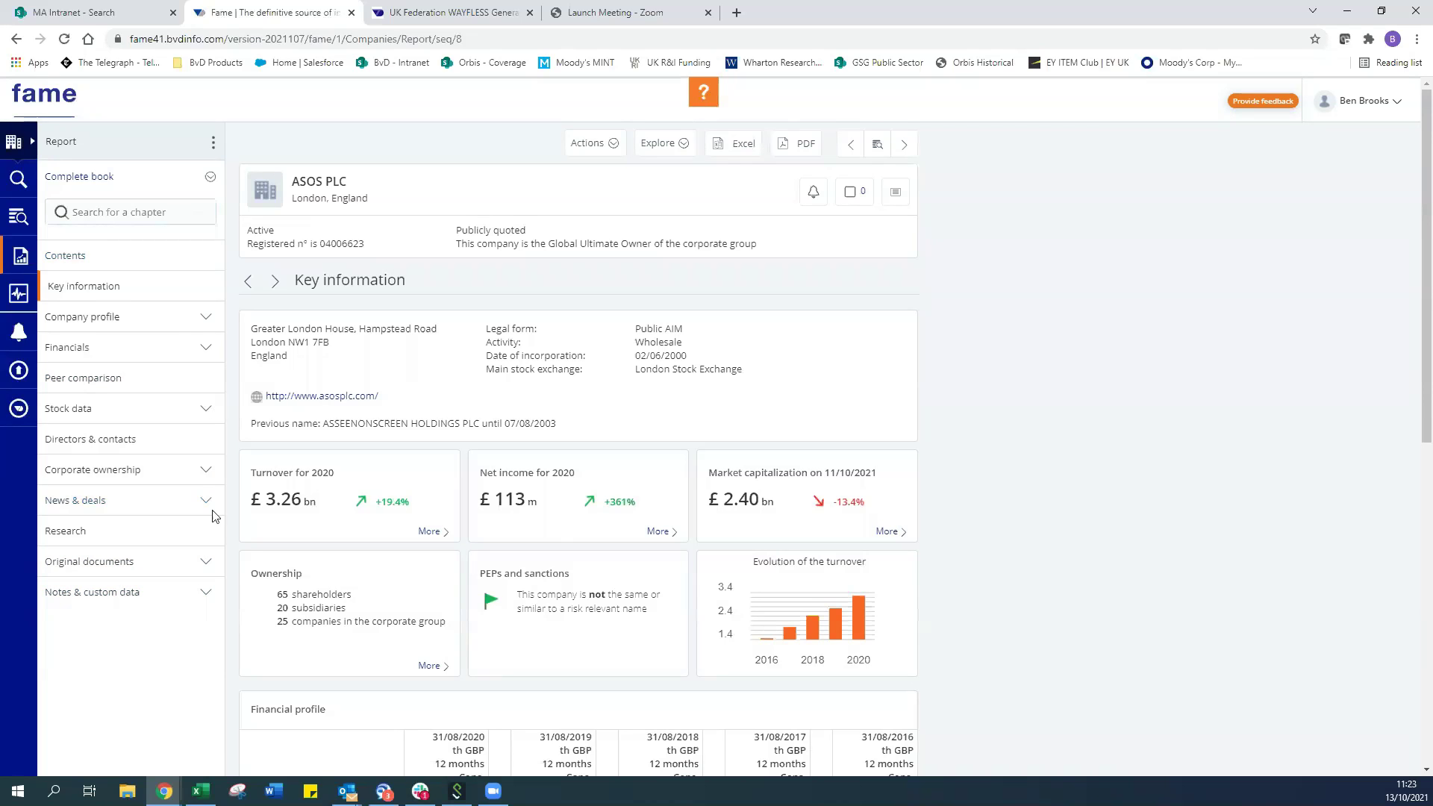
Step: Expand the report's sidebar chapters from Notes & custom data up to Company profile
click(202, 589)
click(202, 562)
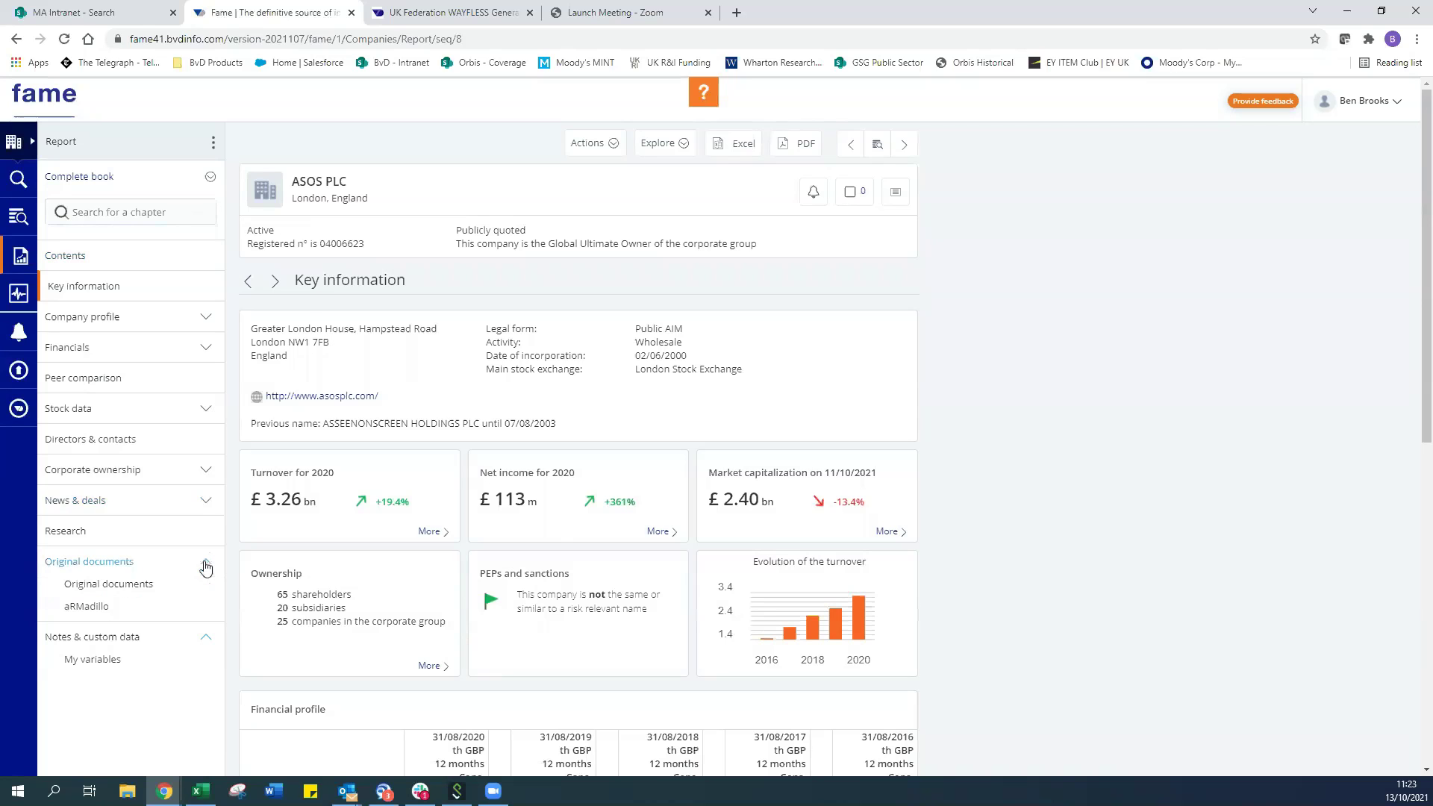
click(202, 512)
click(203, 478)
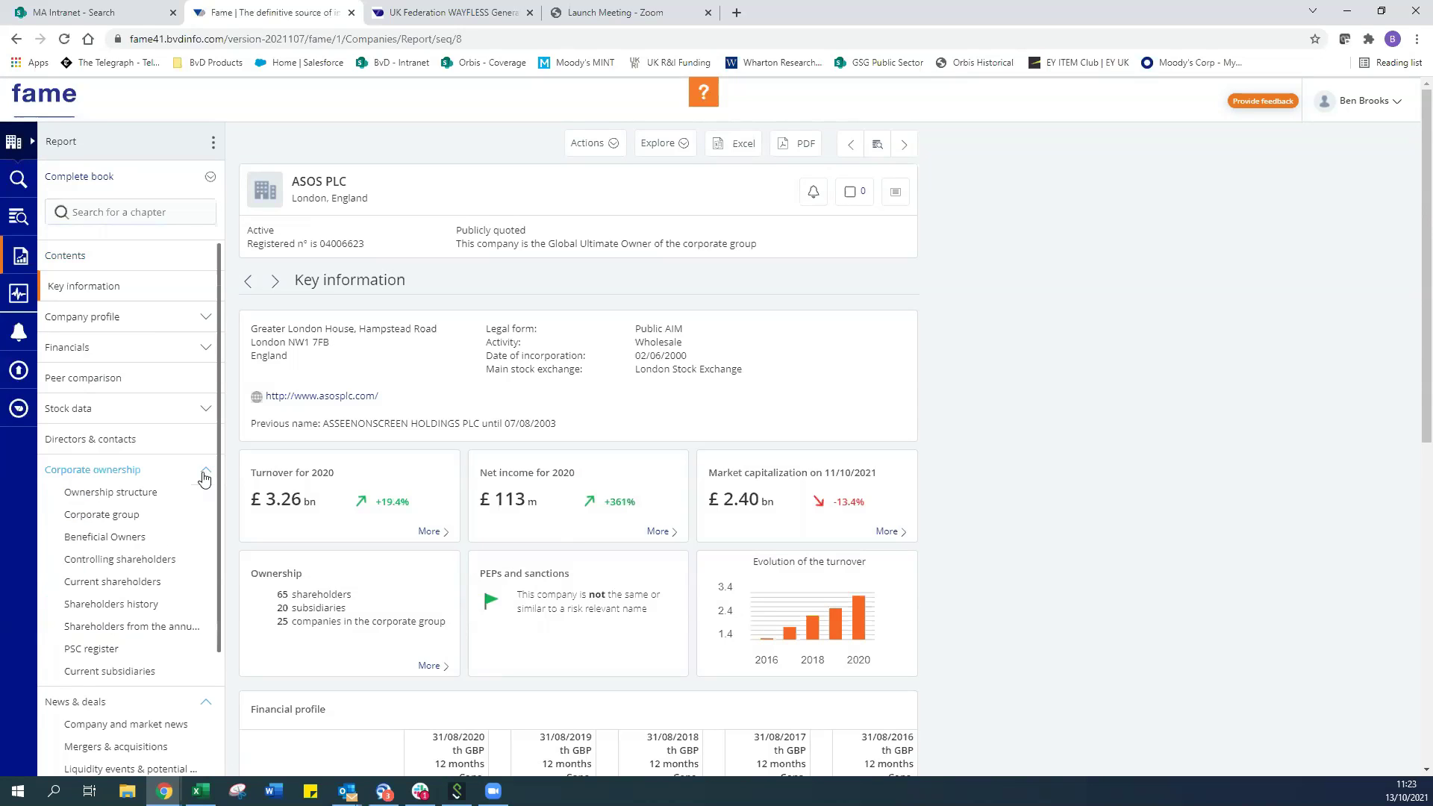
click(205, 409)
click(199, 348)
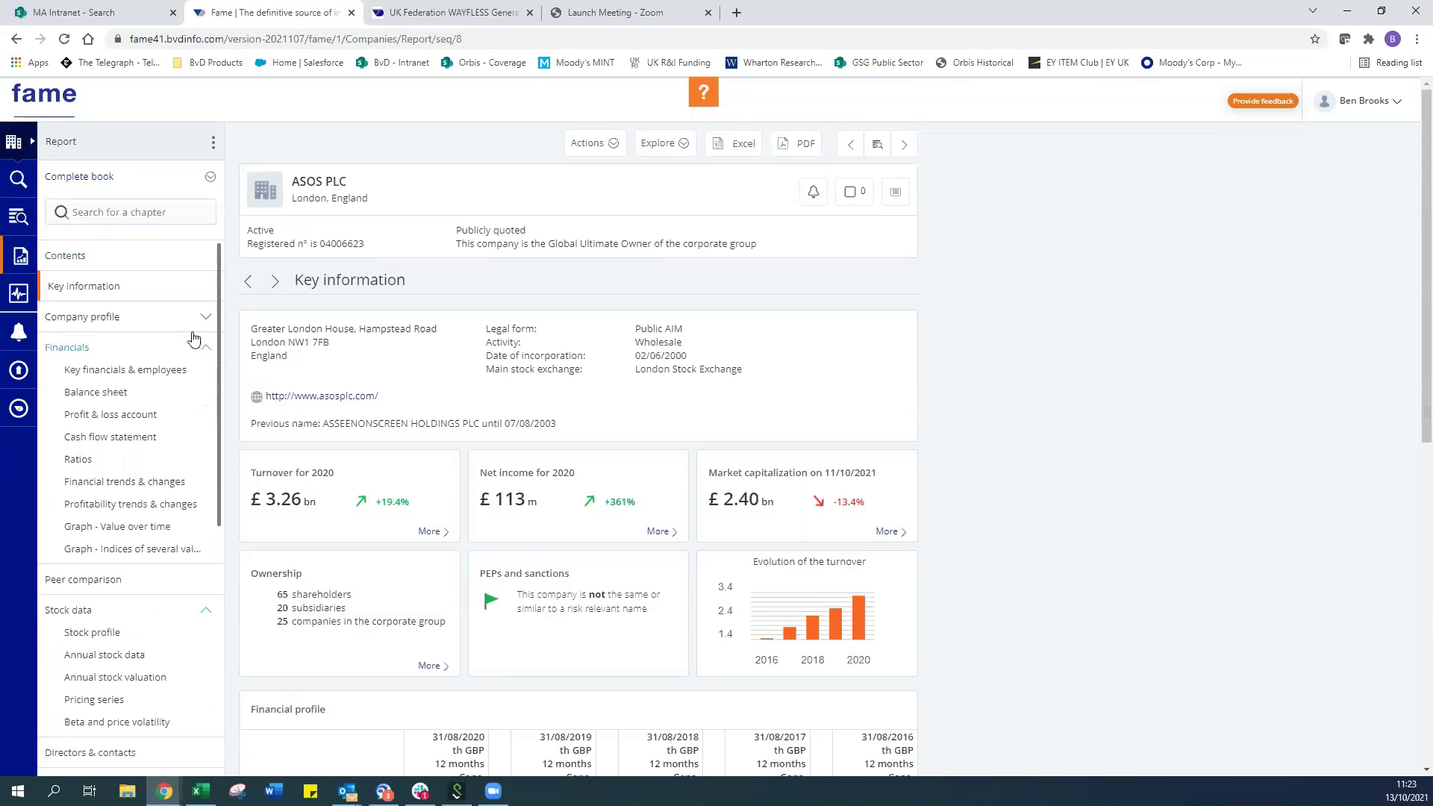
click(202, 317)
Step: Go to Industry & activities under Company profile, describing ASOS as an online fashion retailer
drag(219, 273, 219, 276)
scroll(219, 277, down, 1)
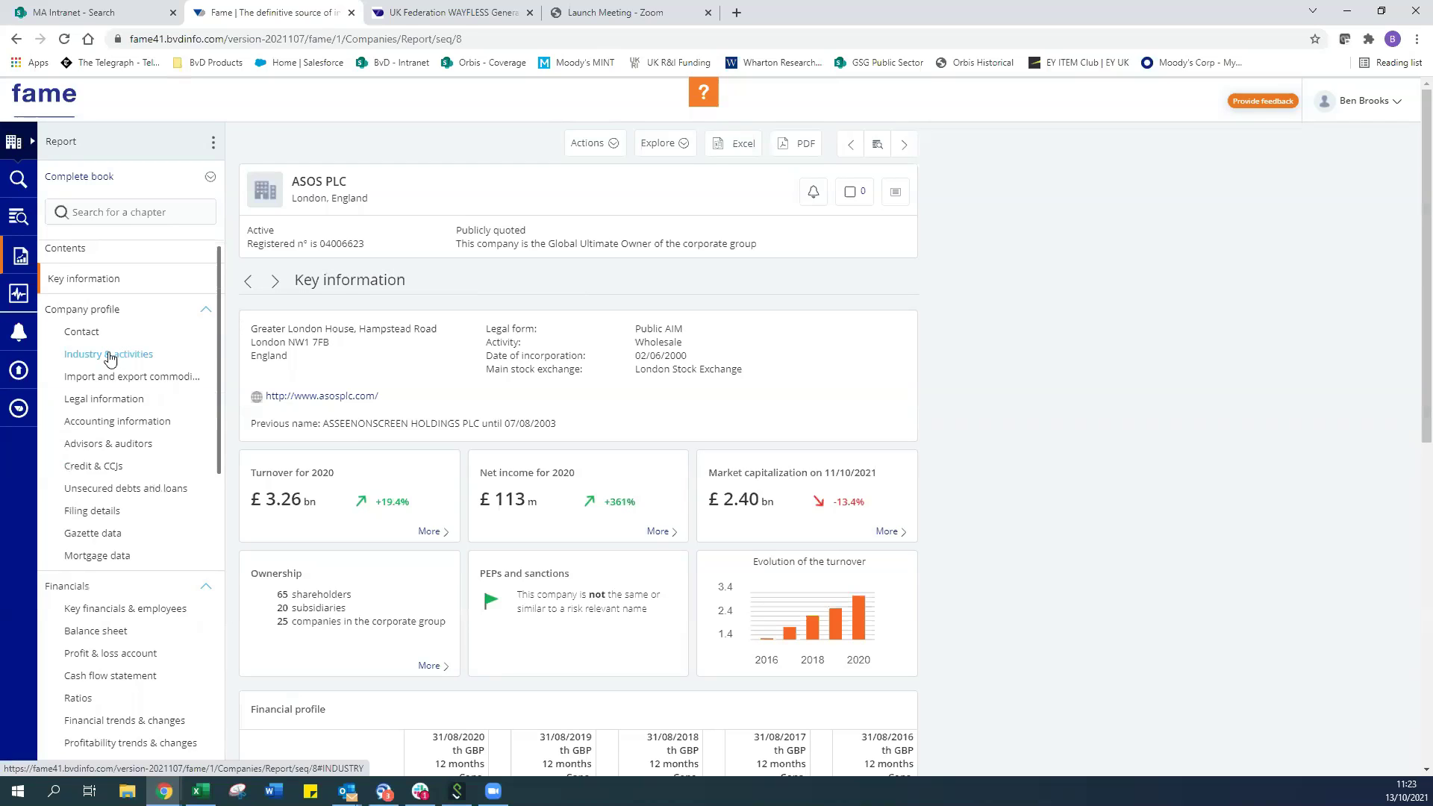
drag(218, 357, 218, 474)
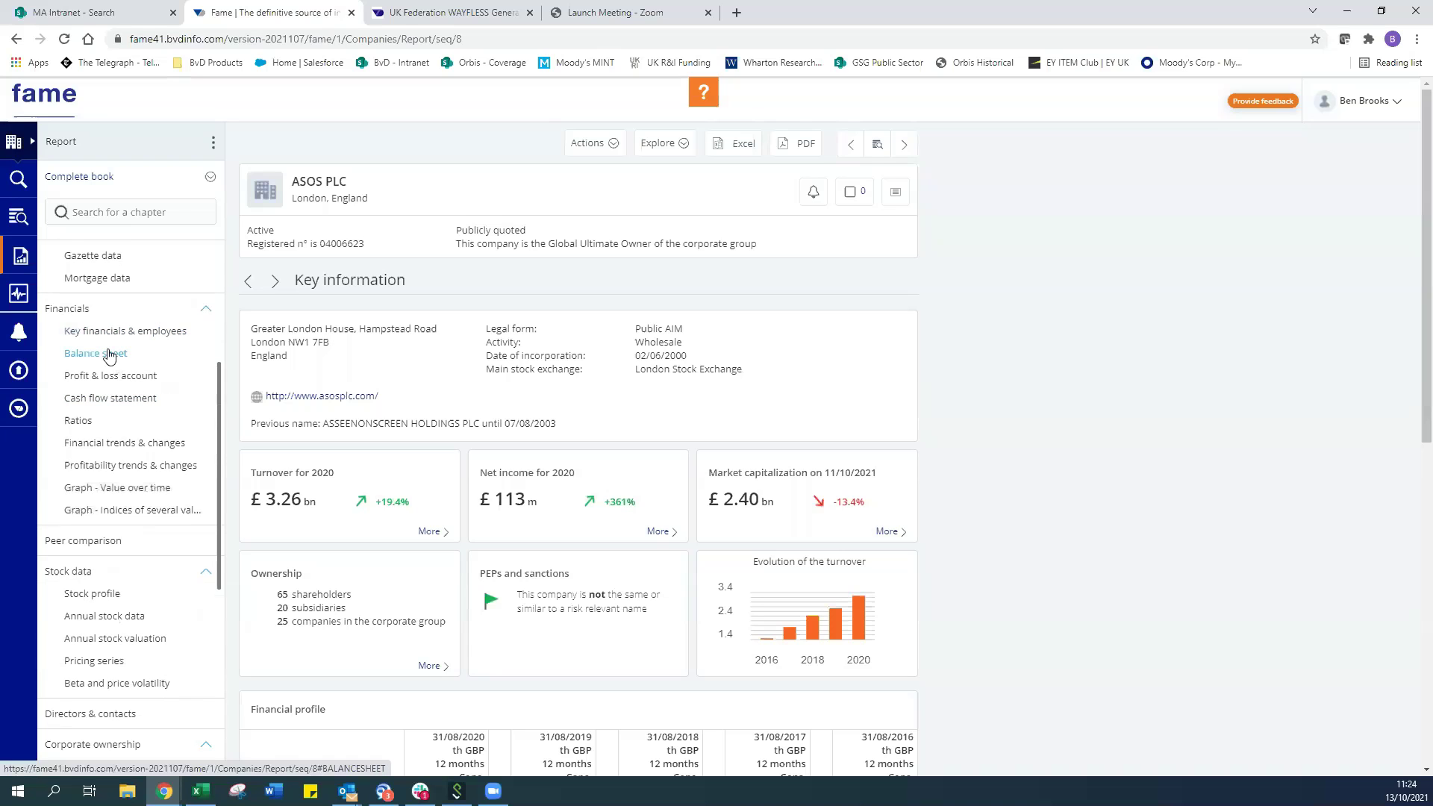
drag(219, 424, 219, 619)
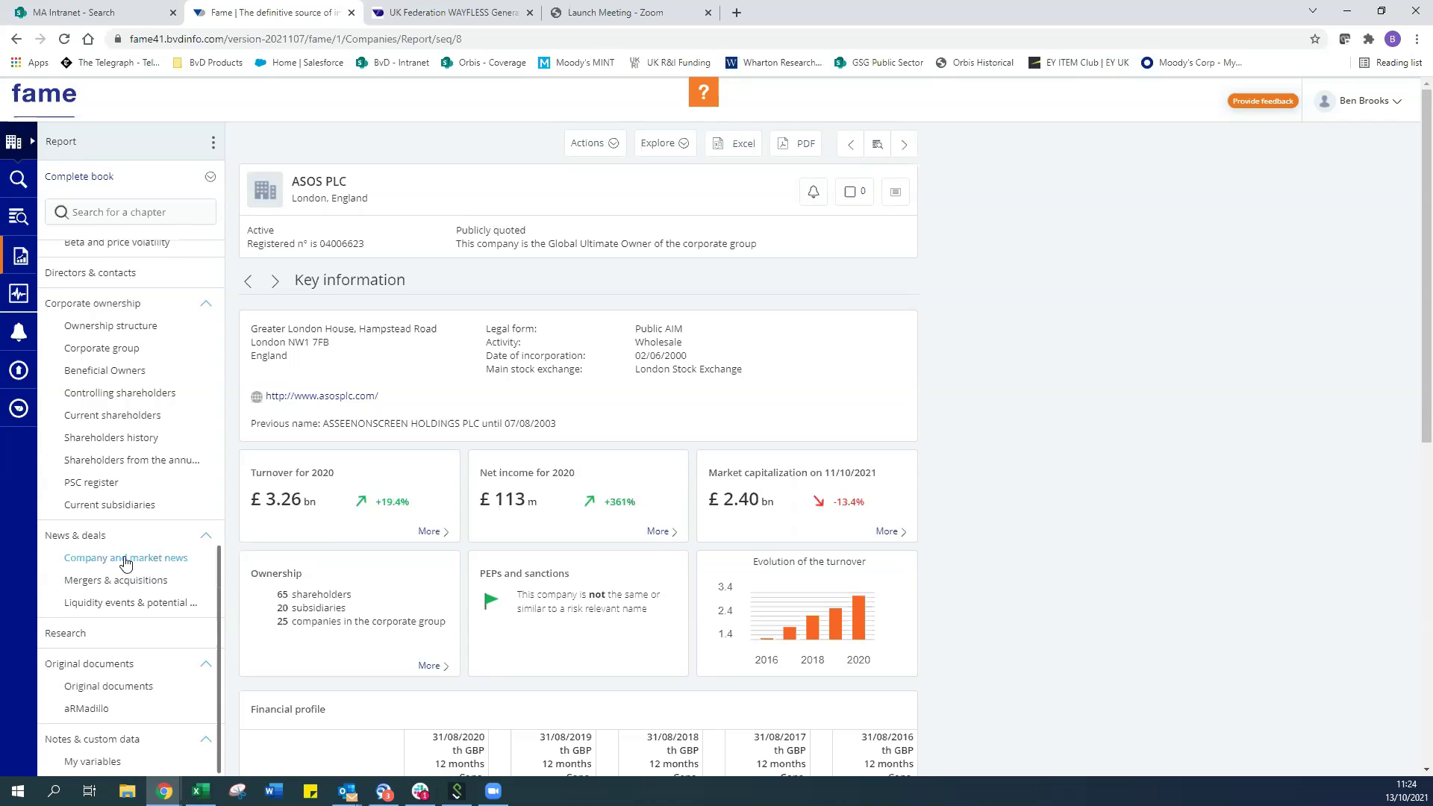
scroll(125, 564, up, 9)
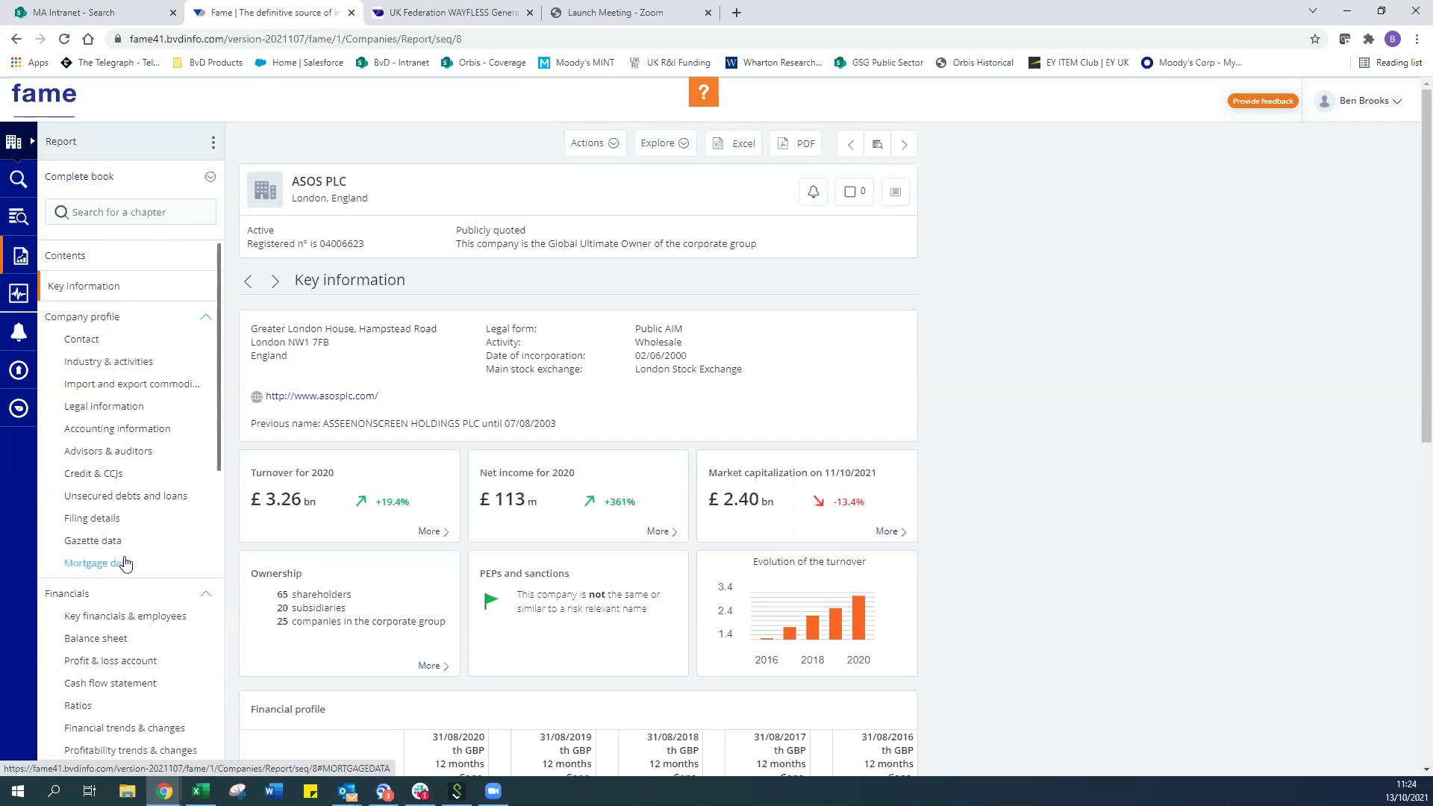
click(124, 368)
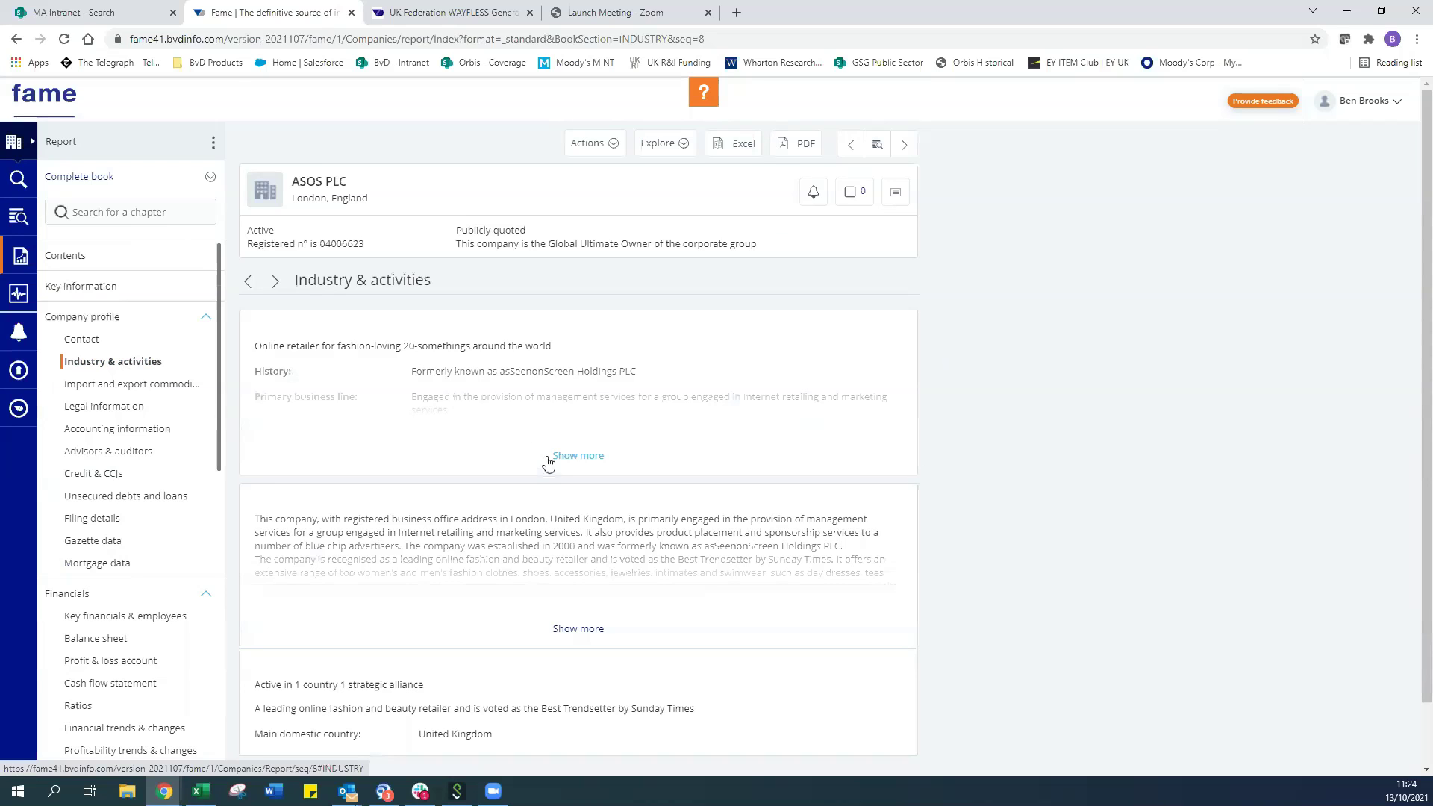
Step: Reveal ASOS PLC's SIC codes and its full company description
click(549, 457)
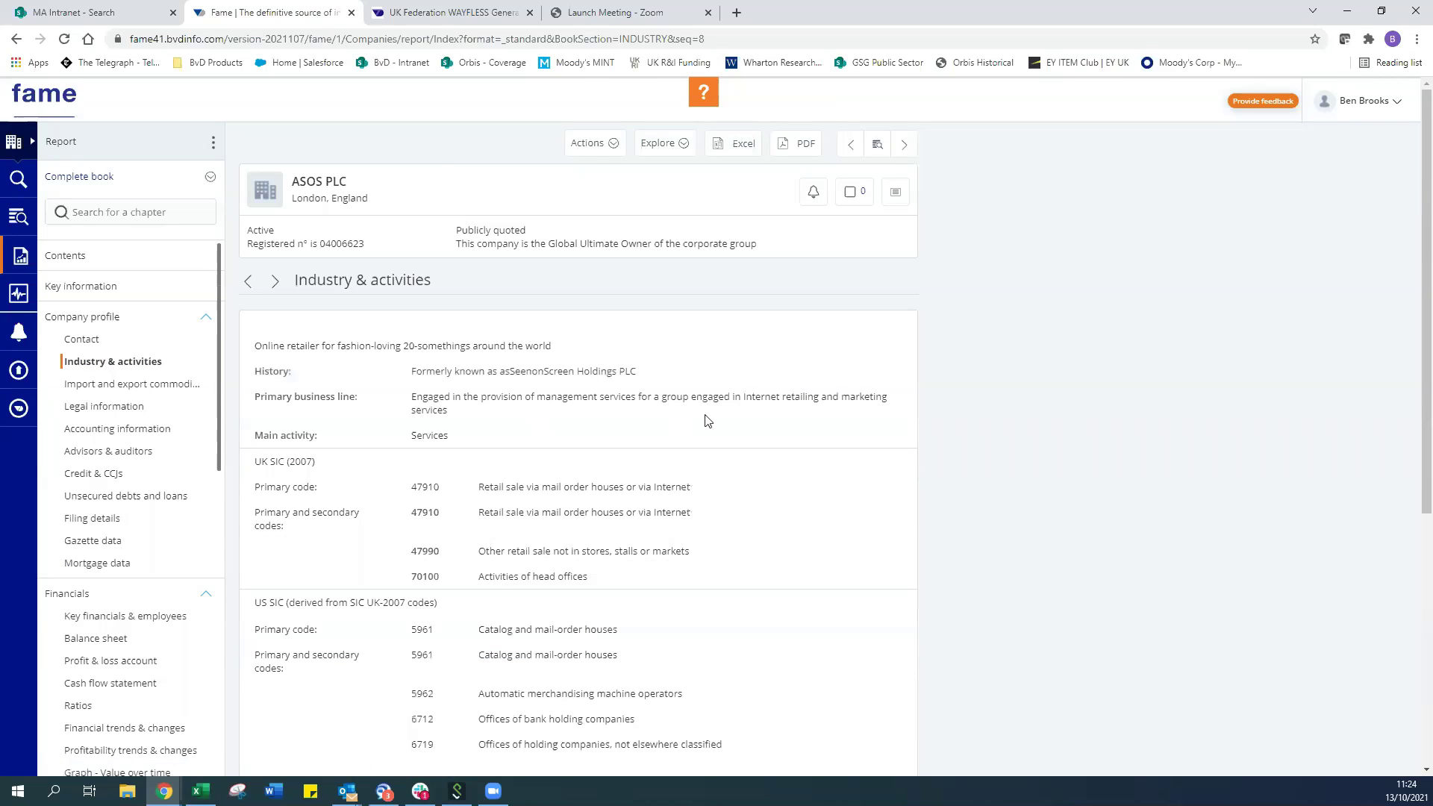
scroll(705, 416, down, 1)
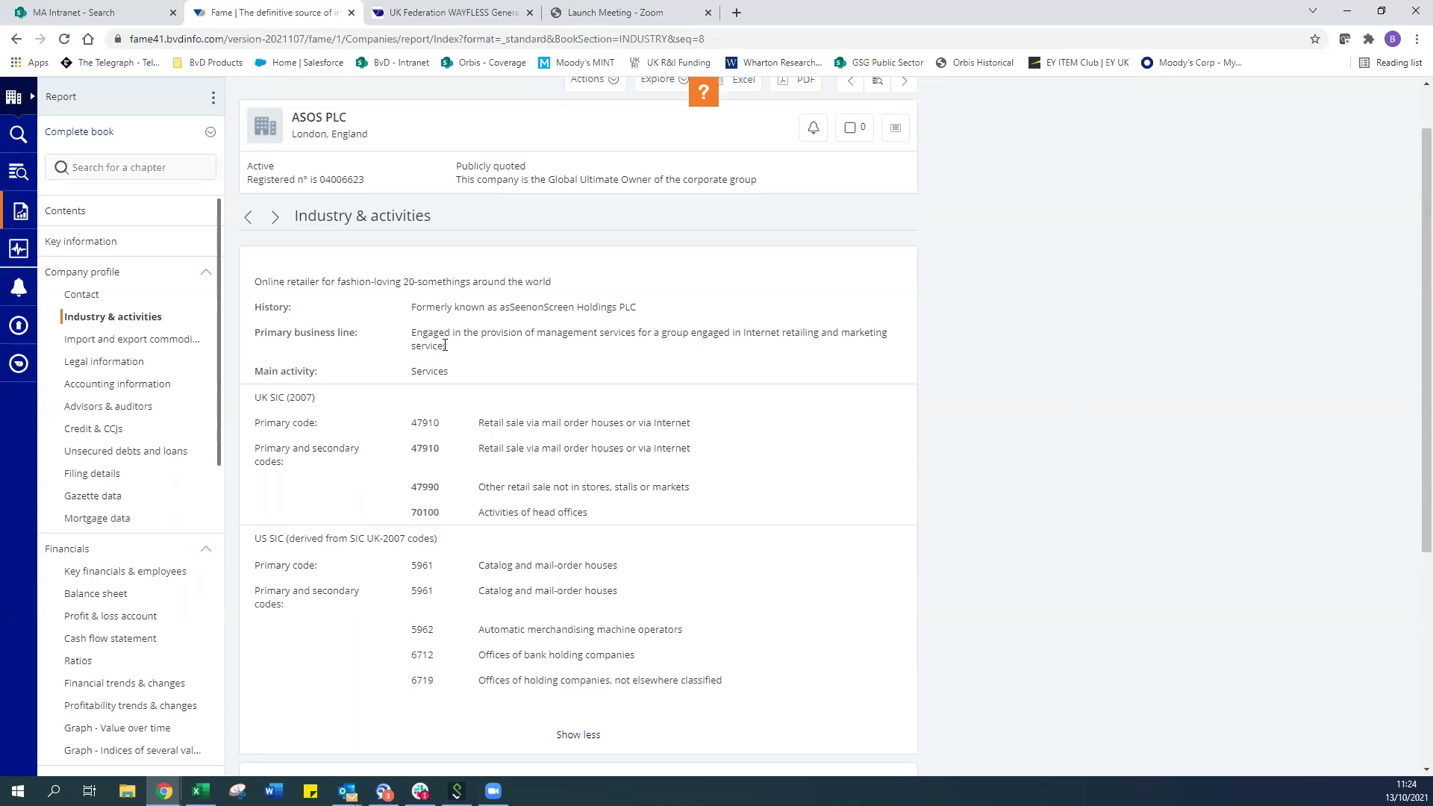
scroll(443, 343, down, 2)
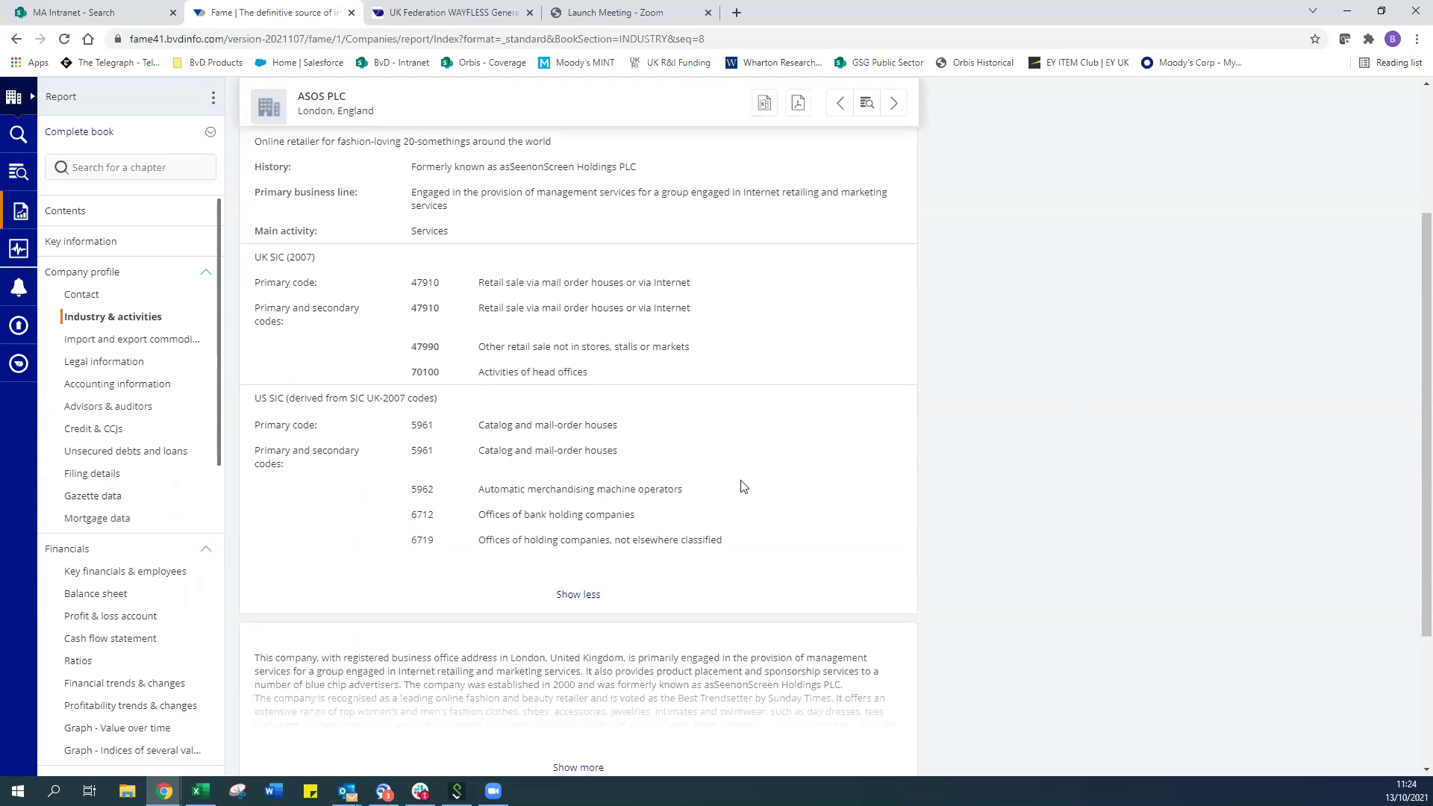
scroll(742, 486, down, 3)
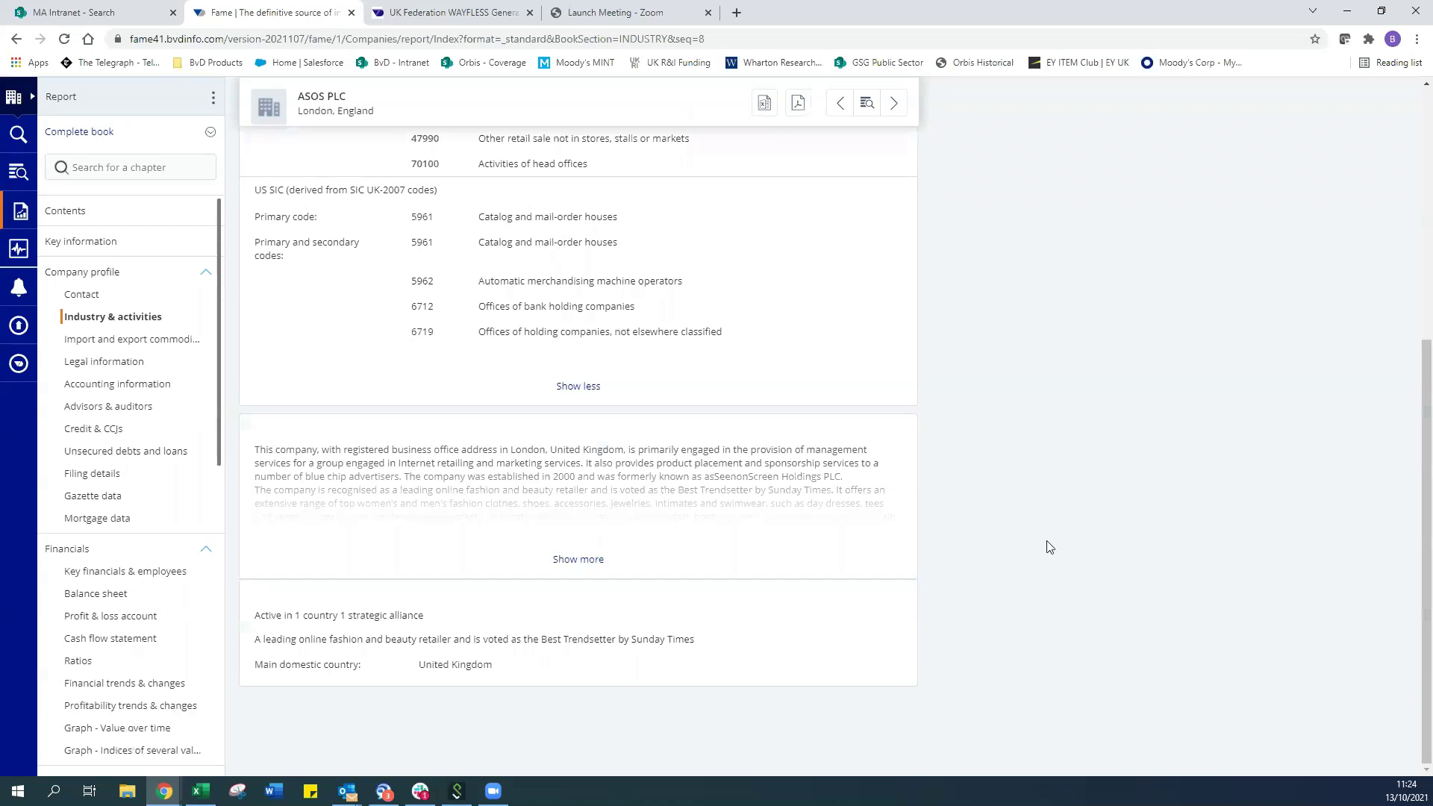
click(588, 560)
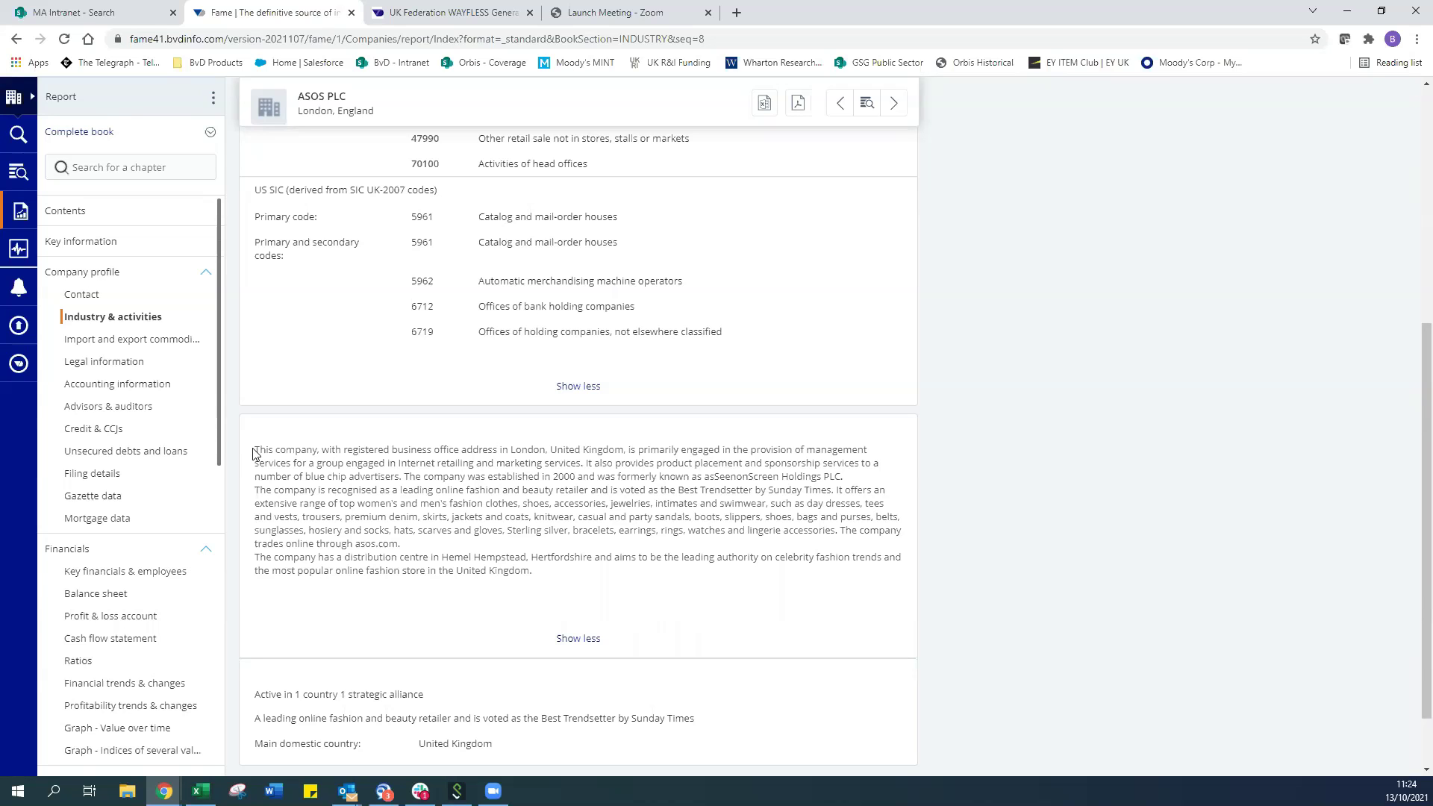
Step: Select the company description paragraph and a word within it, then clear the selections
drag(255, 451, 561, 574)
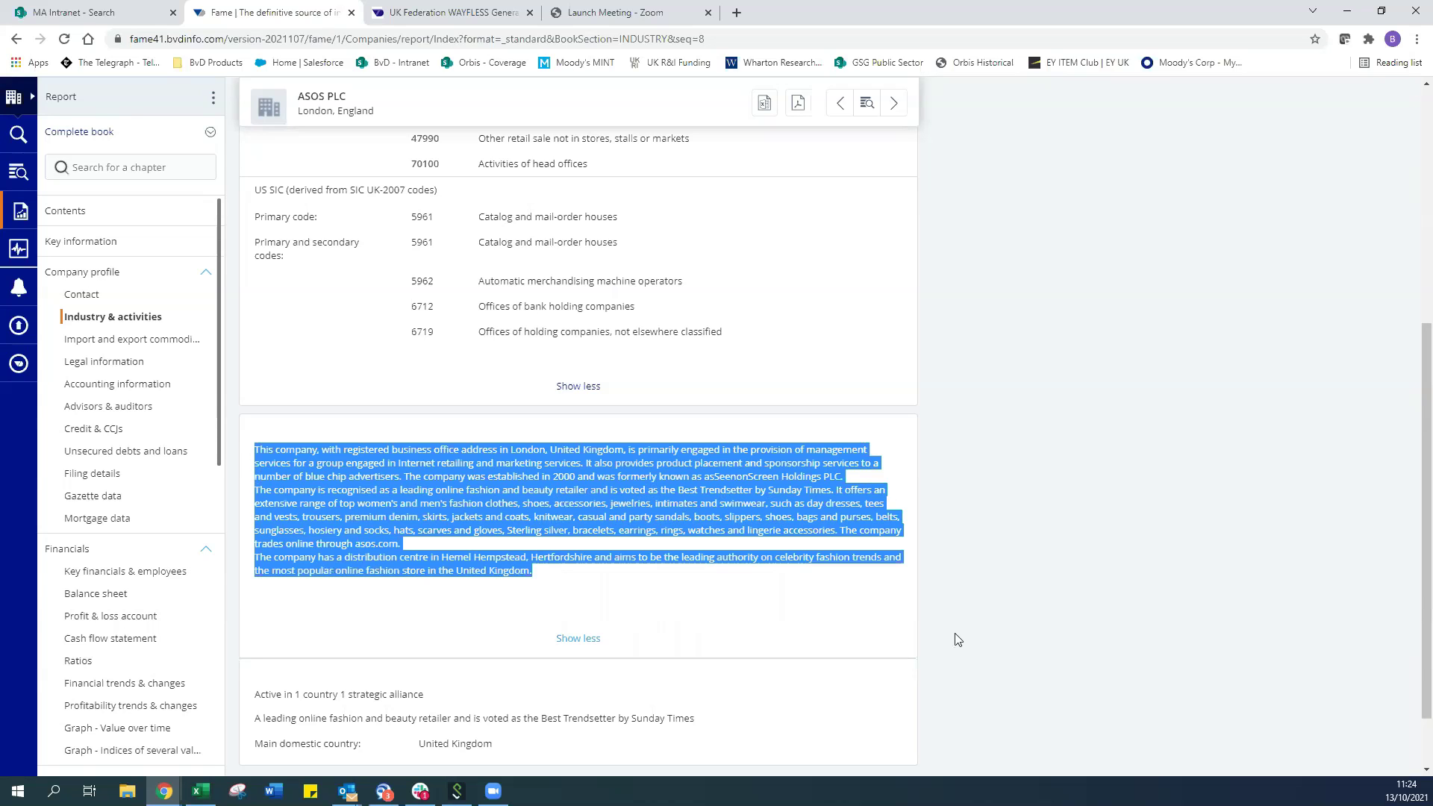
click(1012, 613)
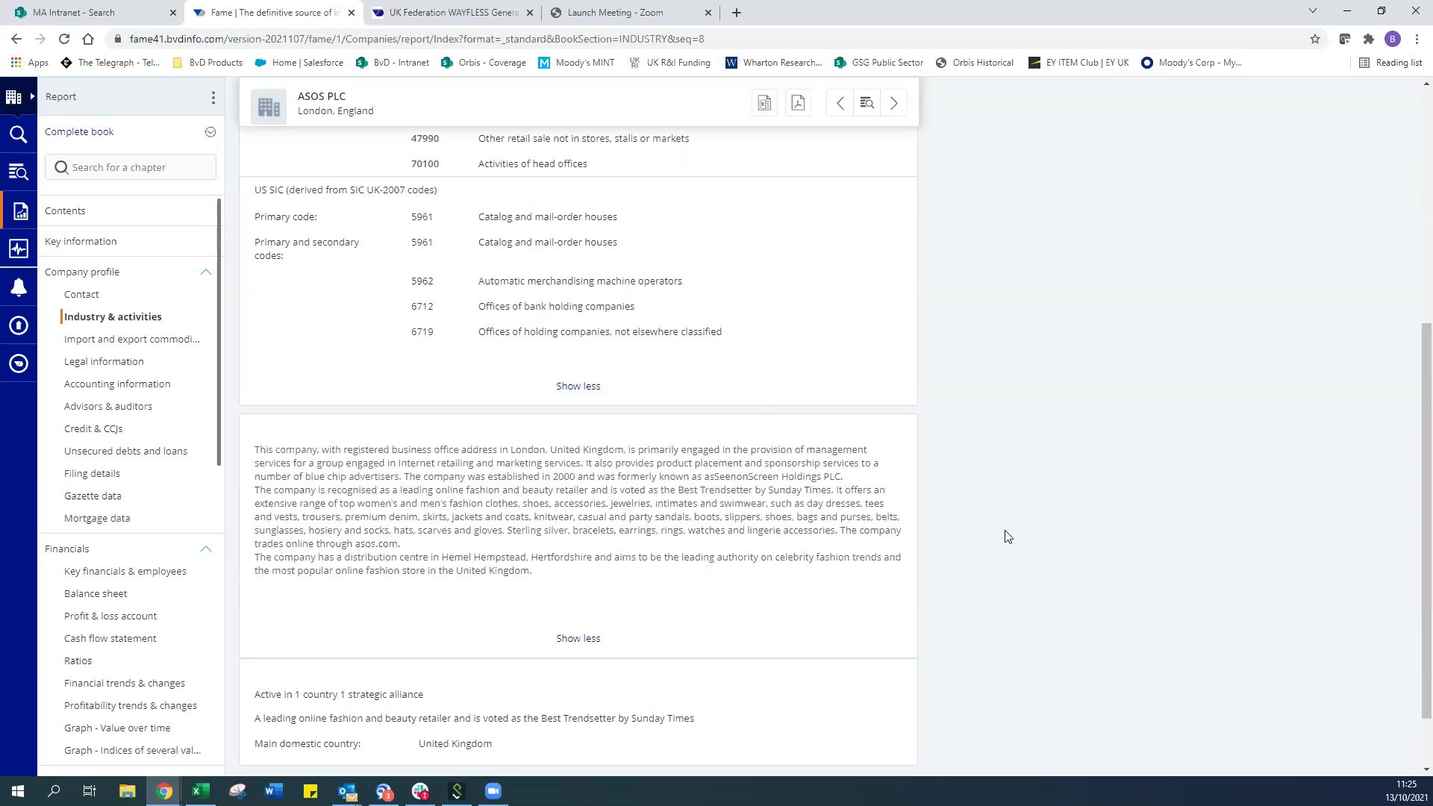
drag(533, 516, 576, 518)
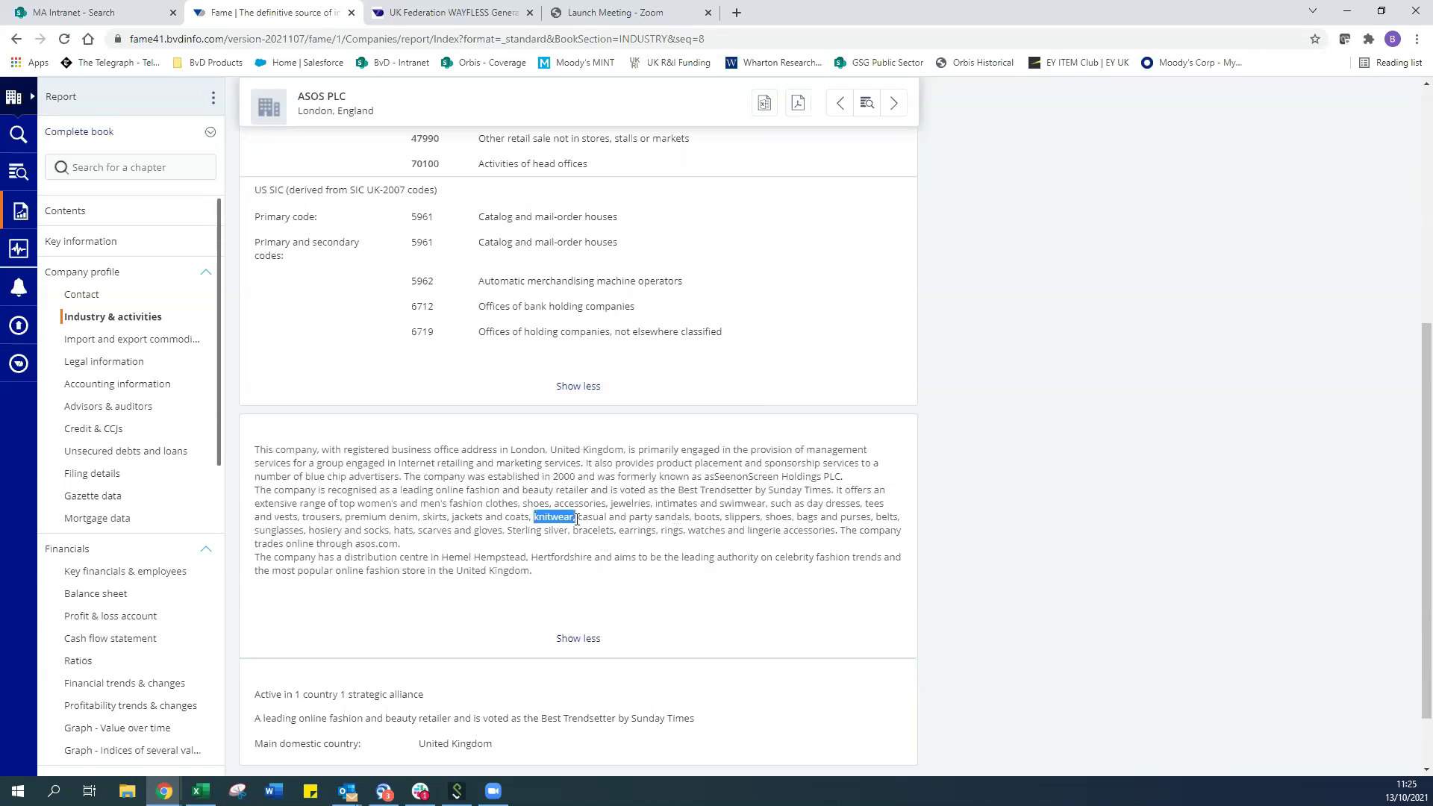
click(946, 548)
Step: Switch to Key financials & employees, showing 2020 turnover of 3,263,500 th GBP
scroll(179, 322, down, 1)
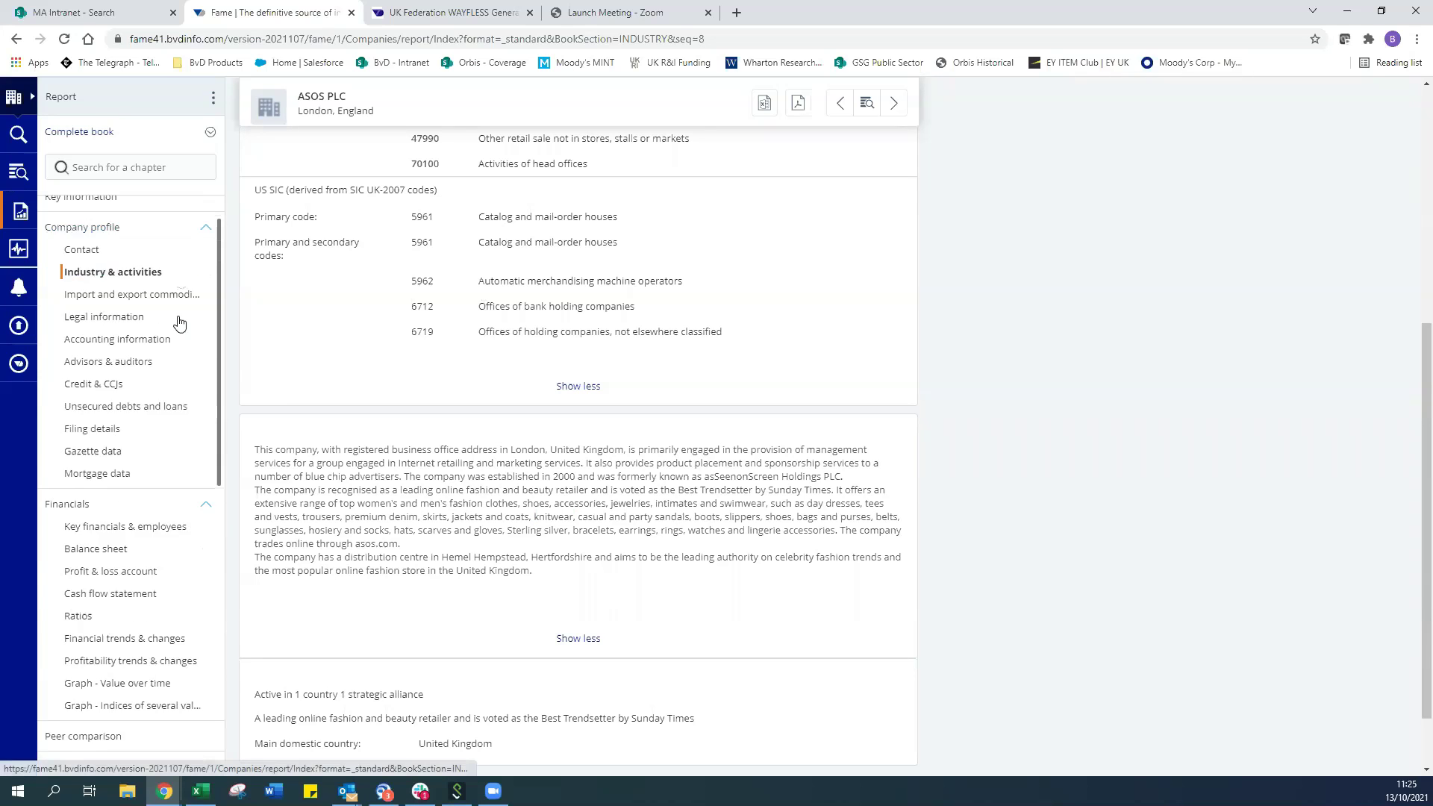
scroll(179, 322, down, 4)
drag(220, 455, 224, 390)
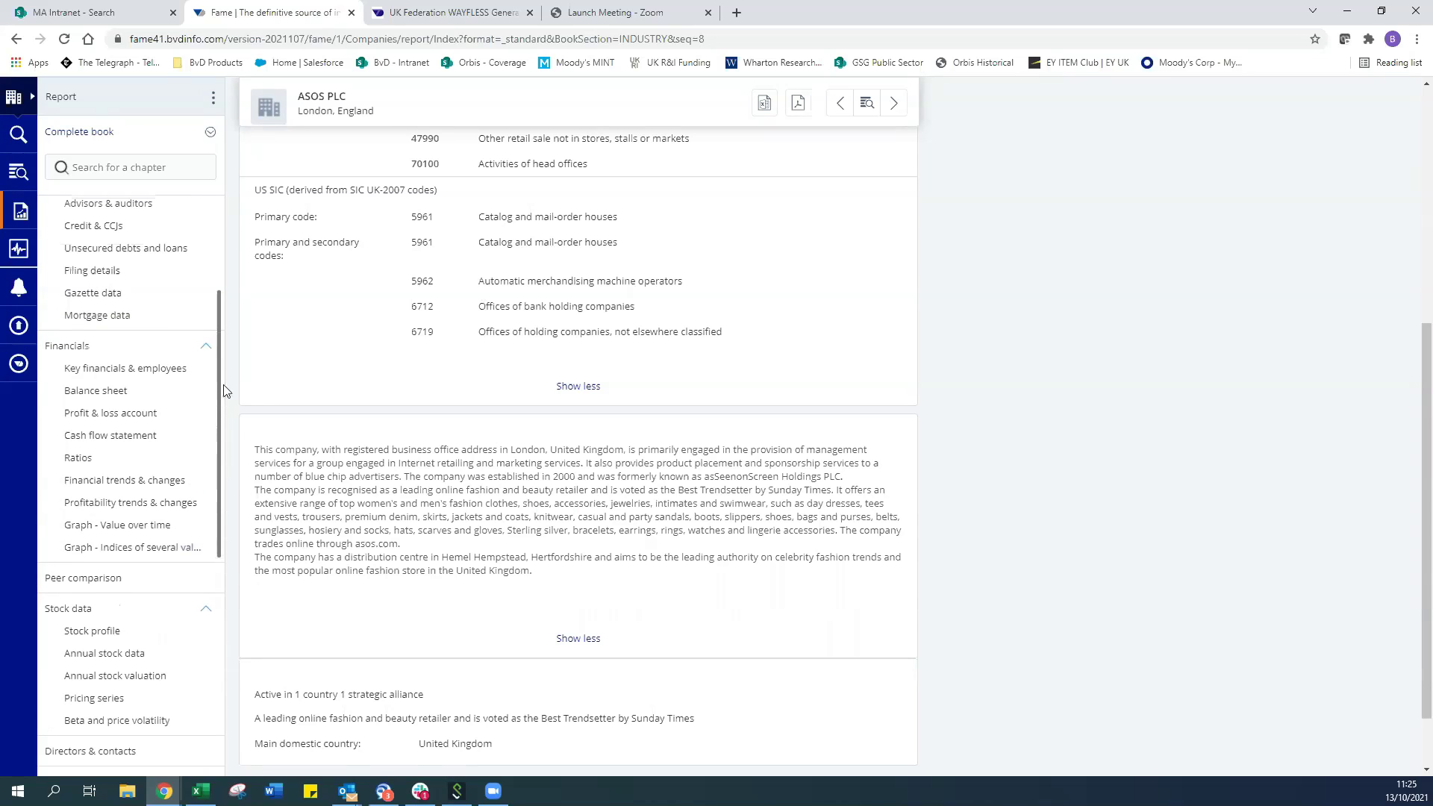
click(97, 369)
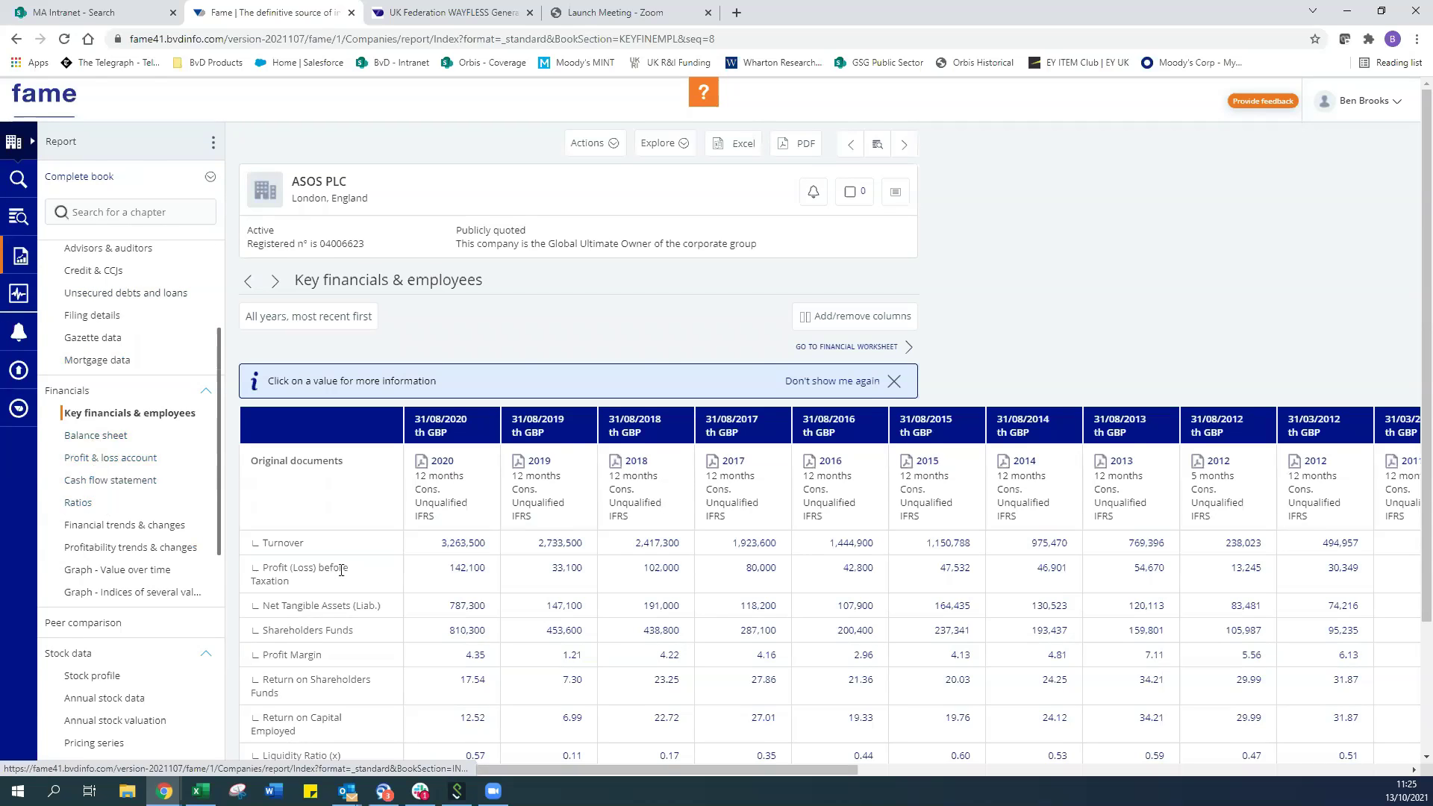
Step: Scroll the financials back to 31/03/2012 and view the 494,957 turnover's national/overseas breakdown
scroll(341, 570, down, 2)
drag(481, 765, 511, 764)
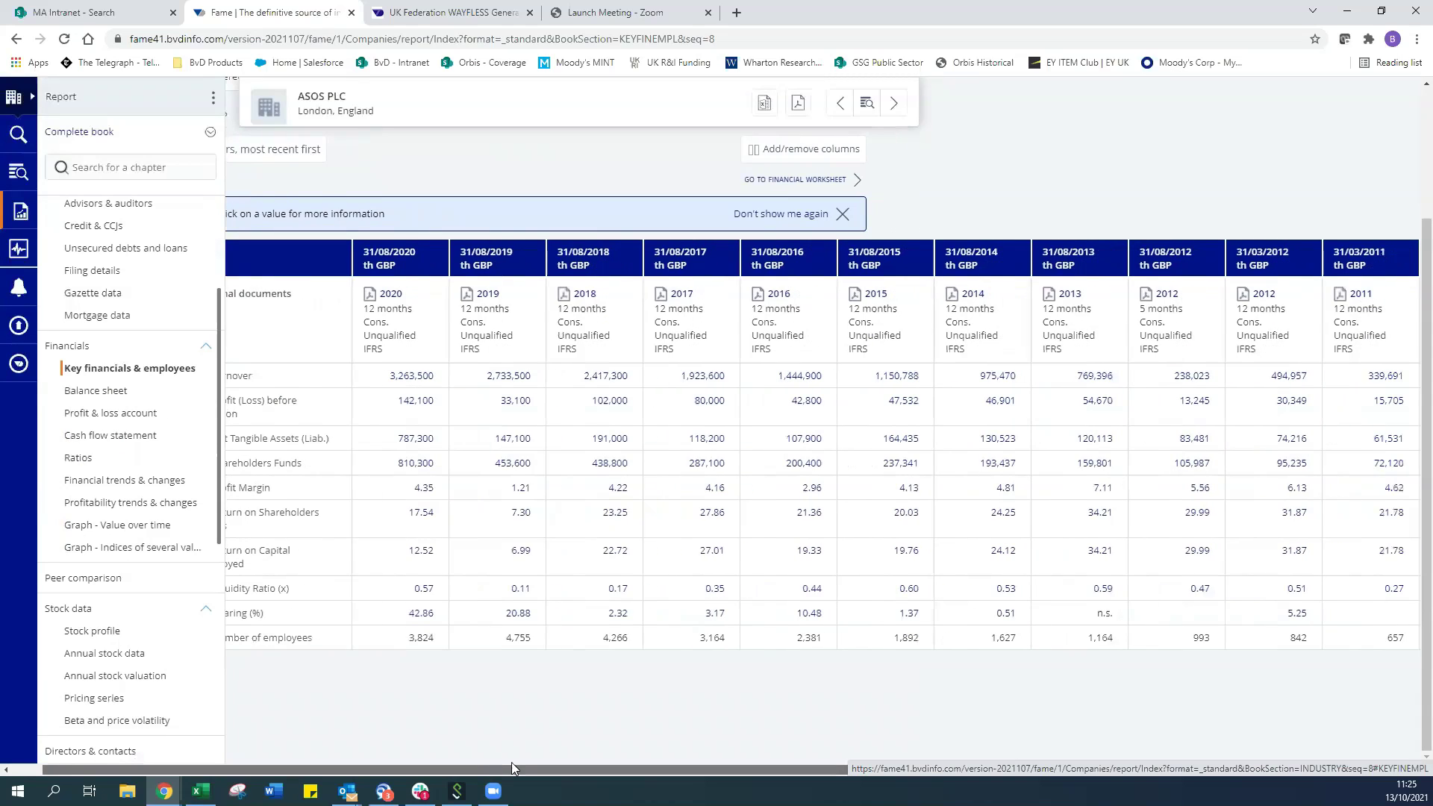
drag(512, 764, 738, 764)
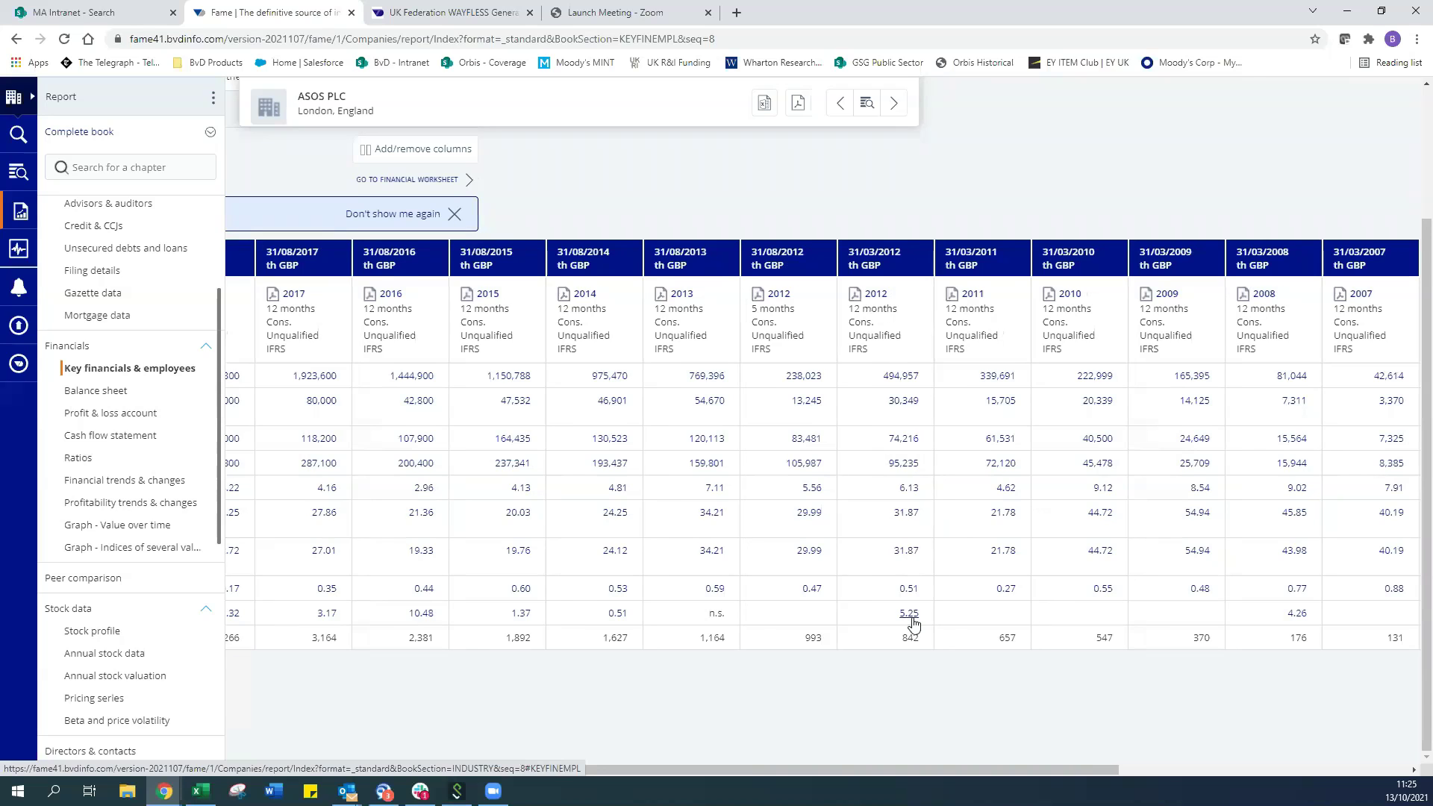
scroll(828, 620, left, 1)
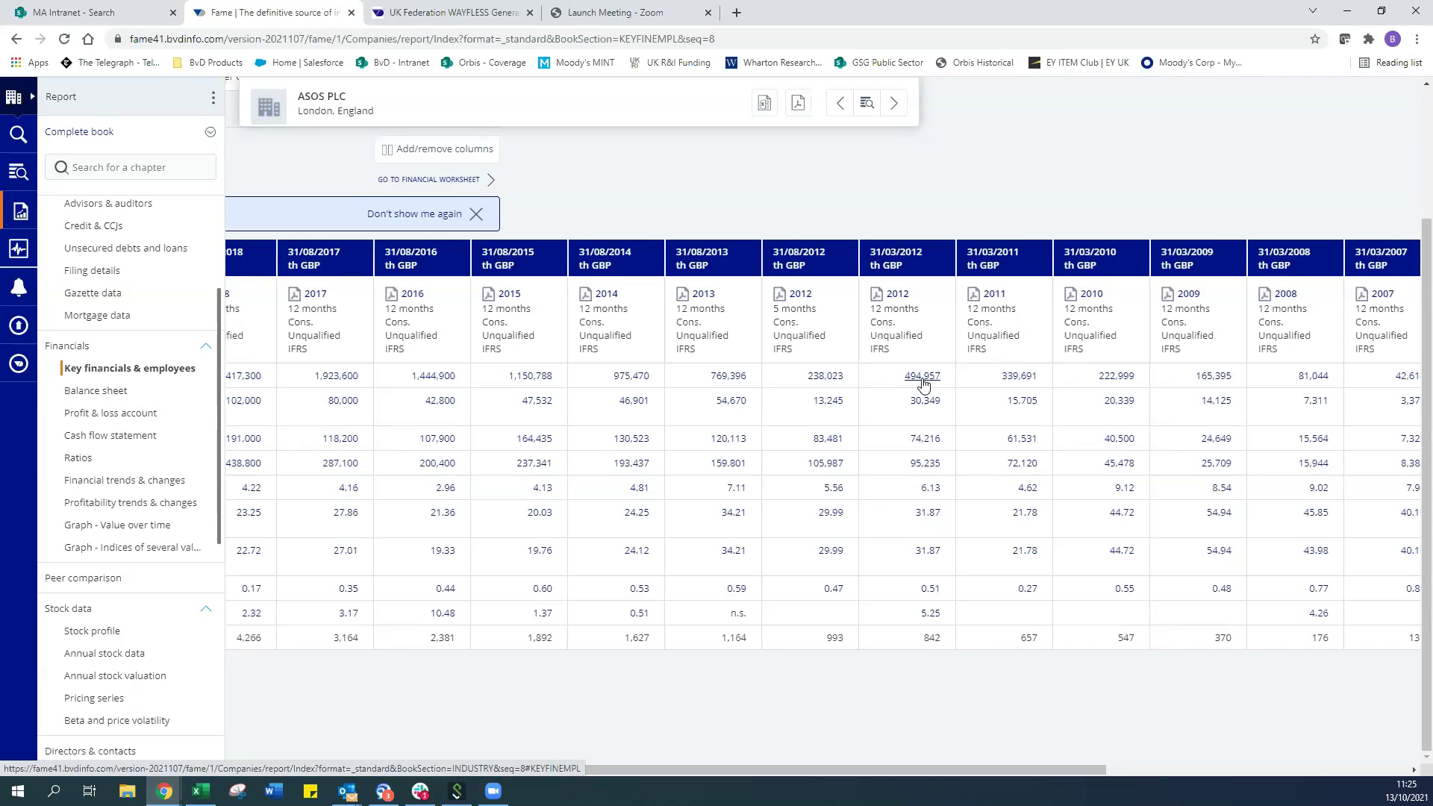
click(923, 382)
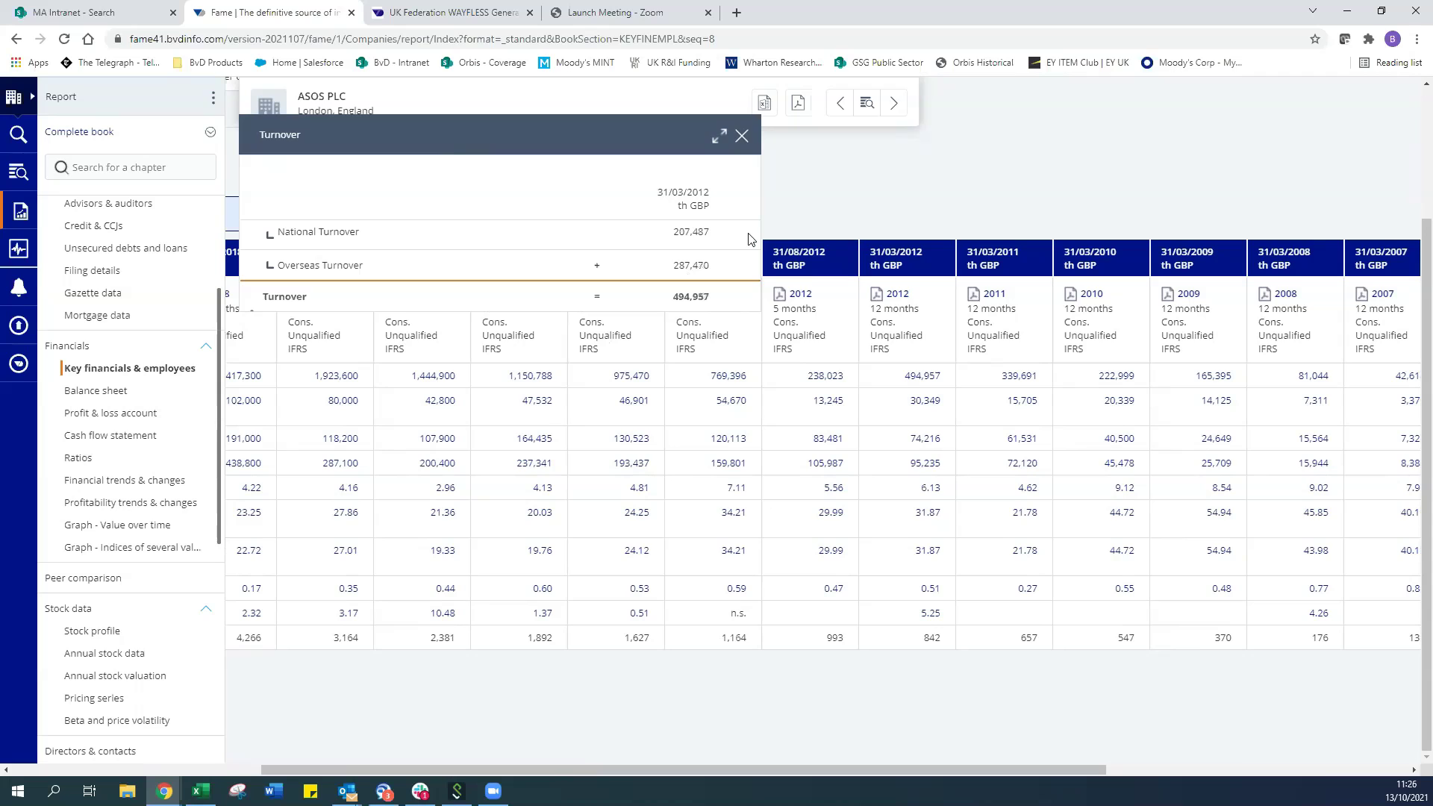
click(741, 136)
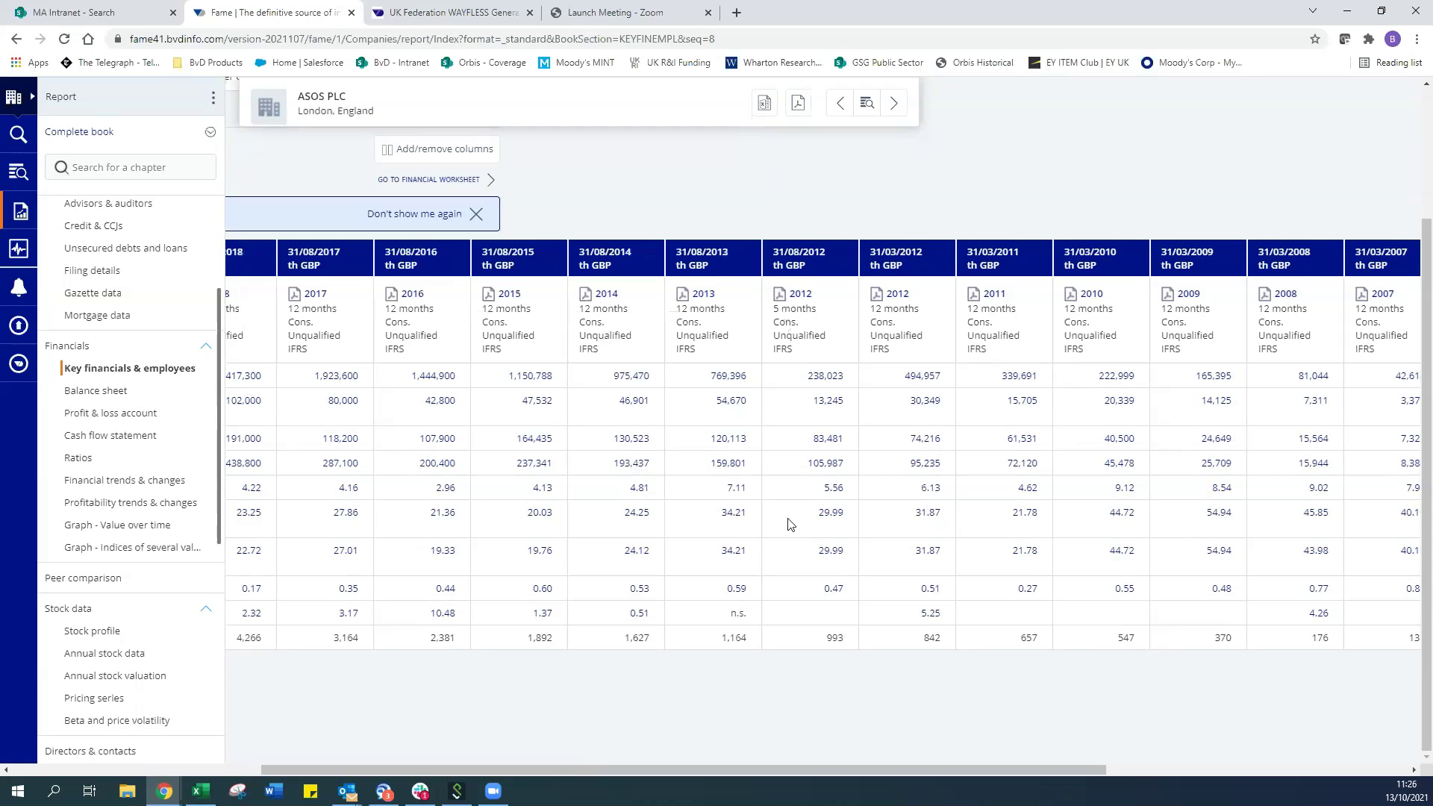
Step: Scroll the key financials table back to 2020, showing 3,824 employees versus 4,755 in 2019
scroll(788, 524, left, 1)
scroll(788, 523, left, 4)
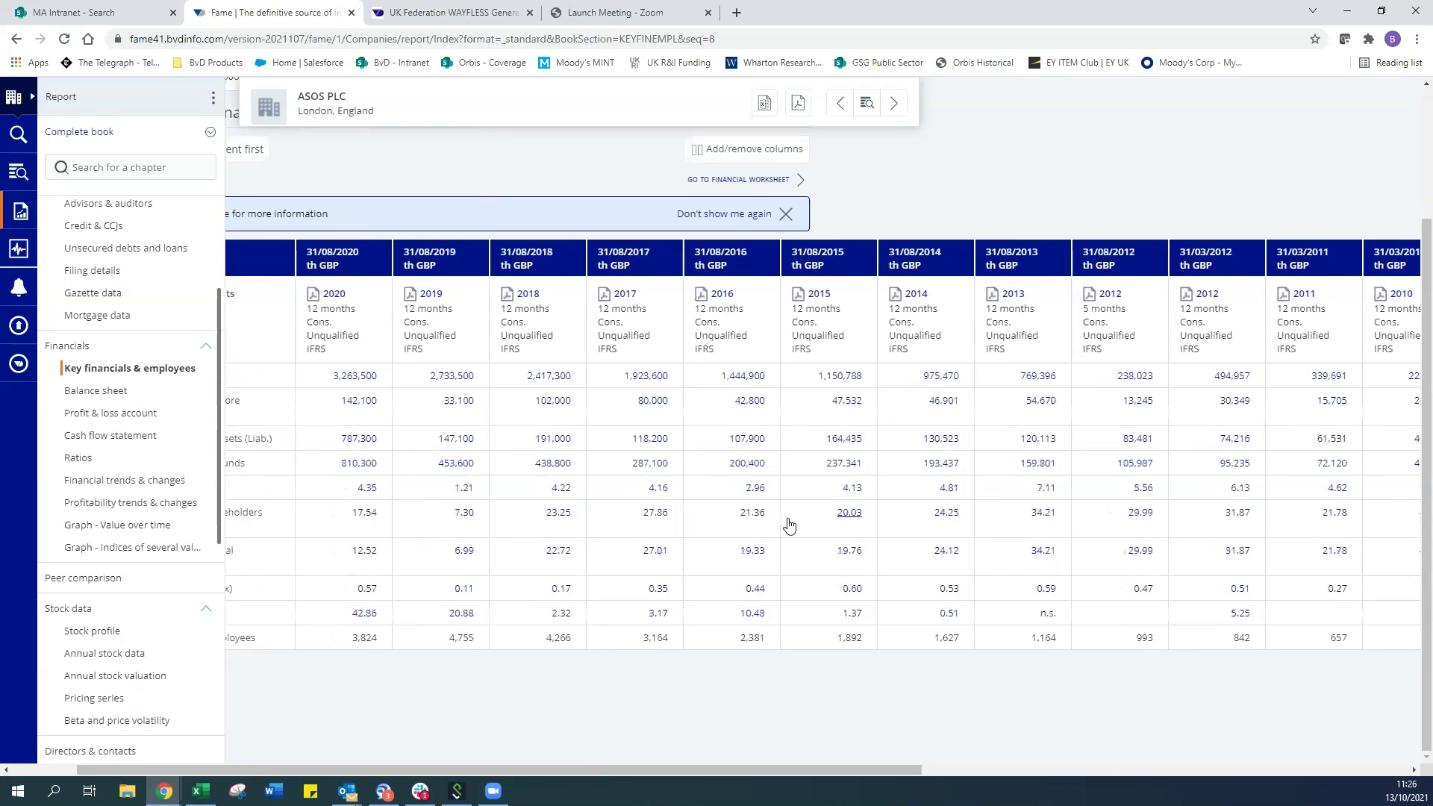
scroll(789, 524, left, 2)
scroll(789, 523, right, 12)
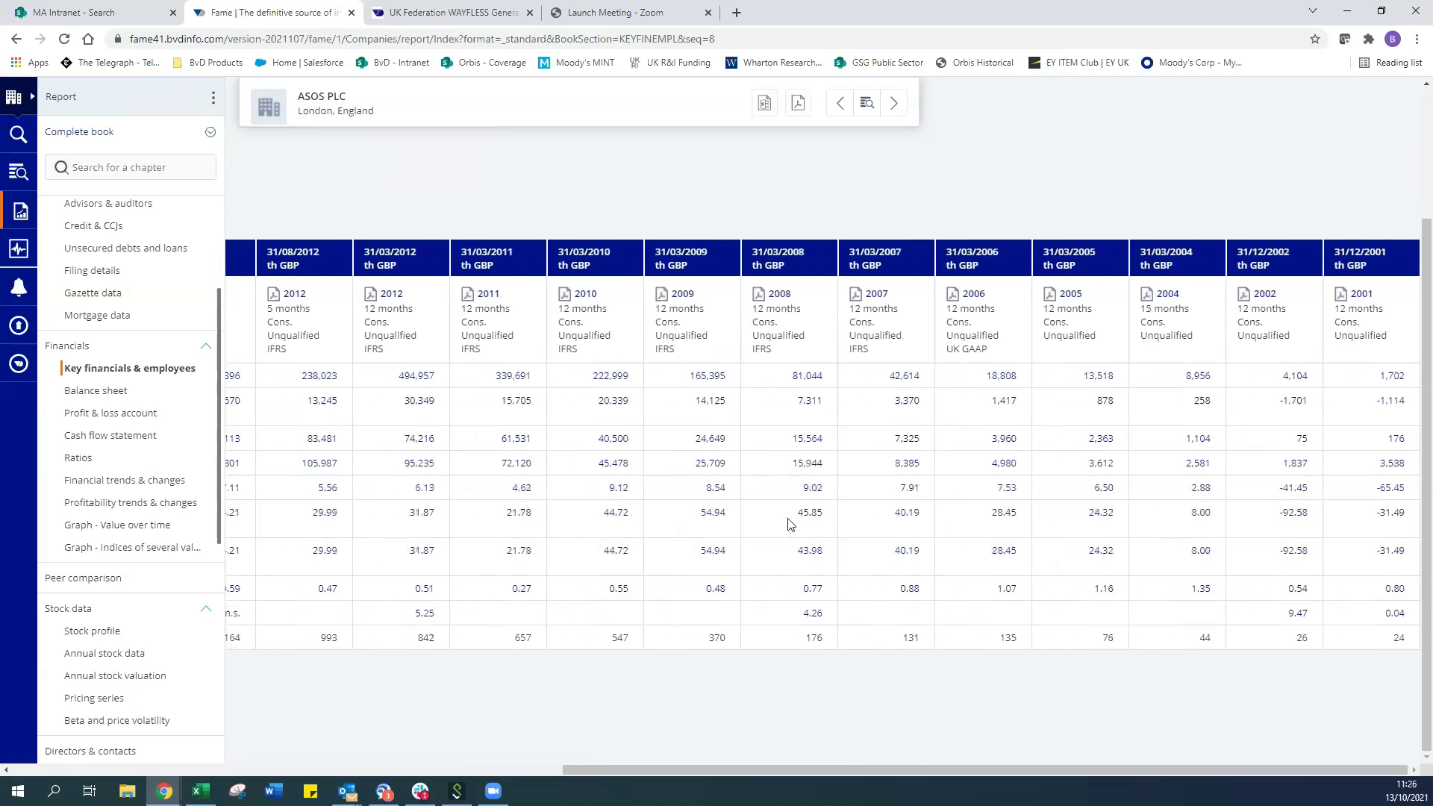
scroll(788, 524, left, 3)
scroll(789, 523, up, 3)
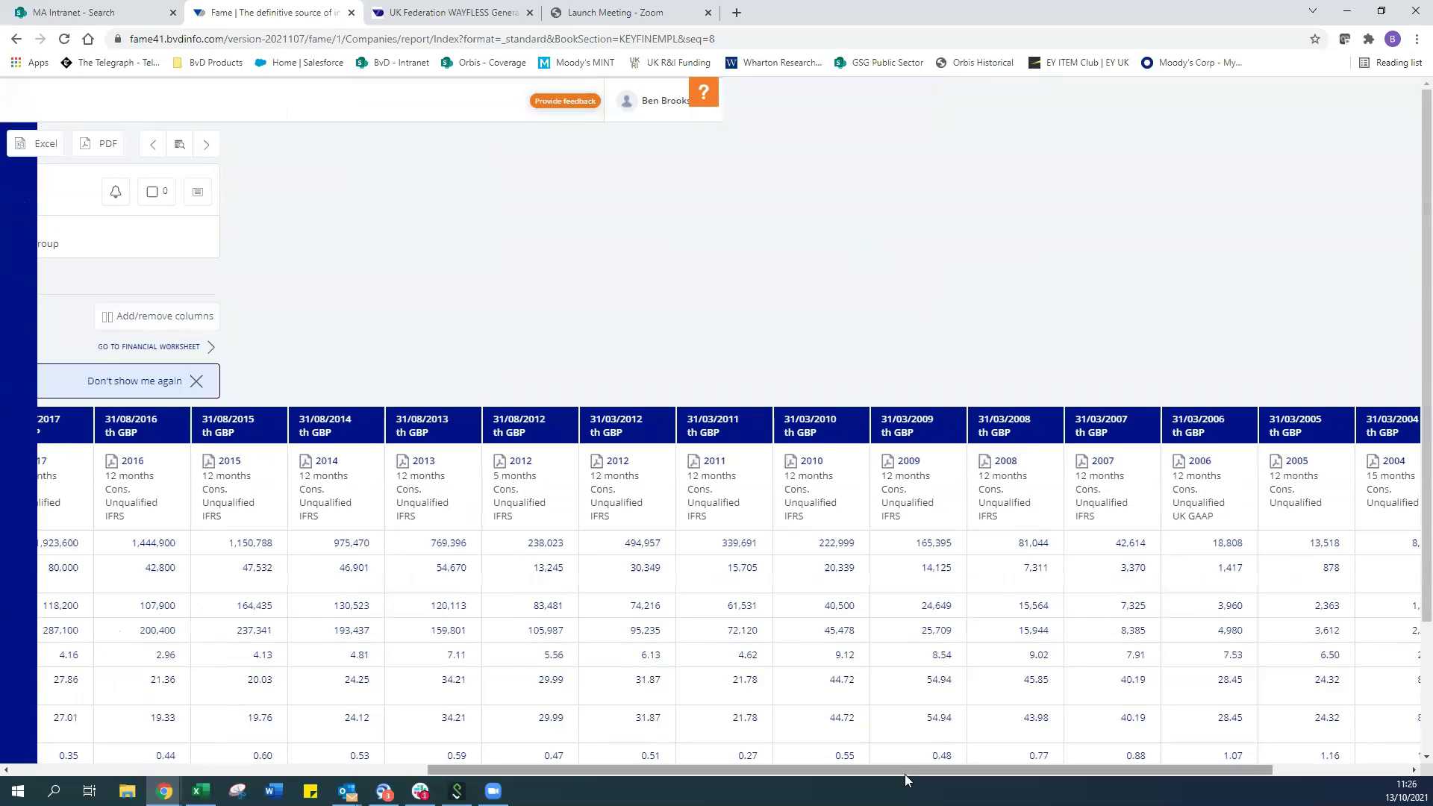
drag(902, 773, 475, 773)
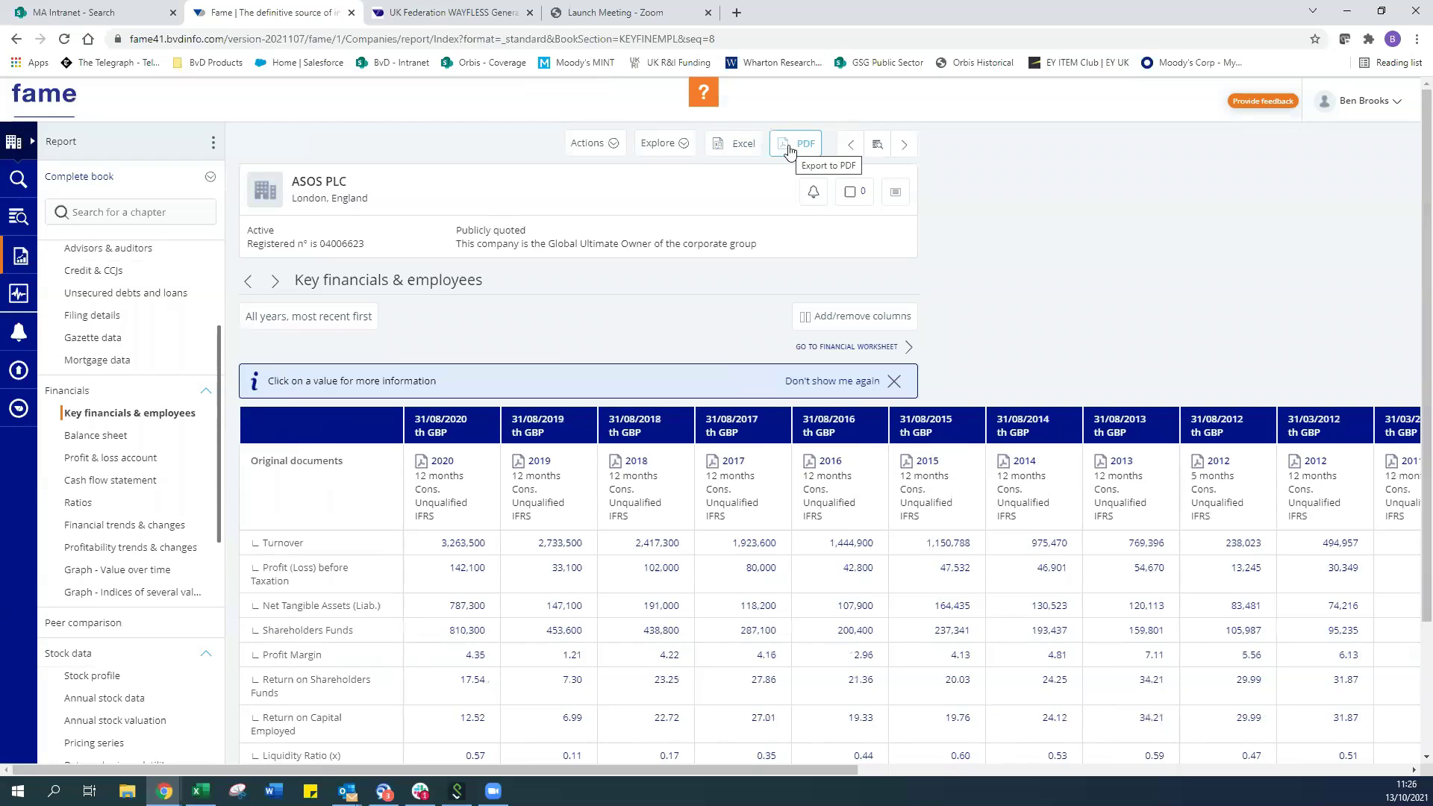
scroll(687, 514, down, 2)
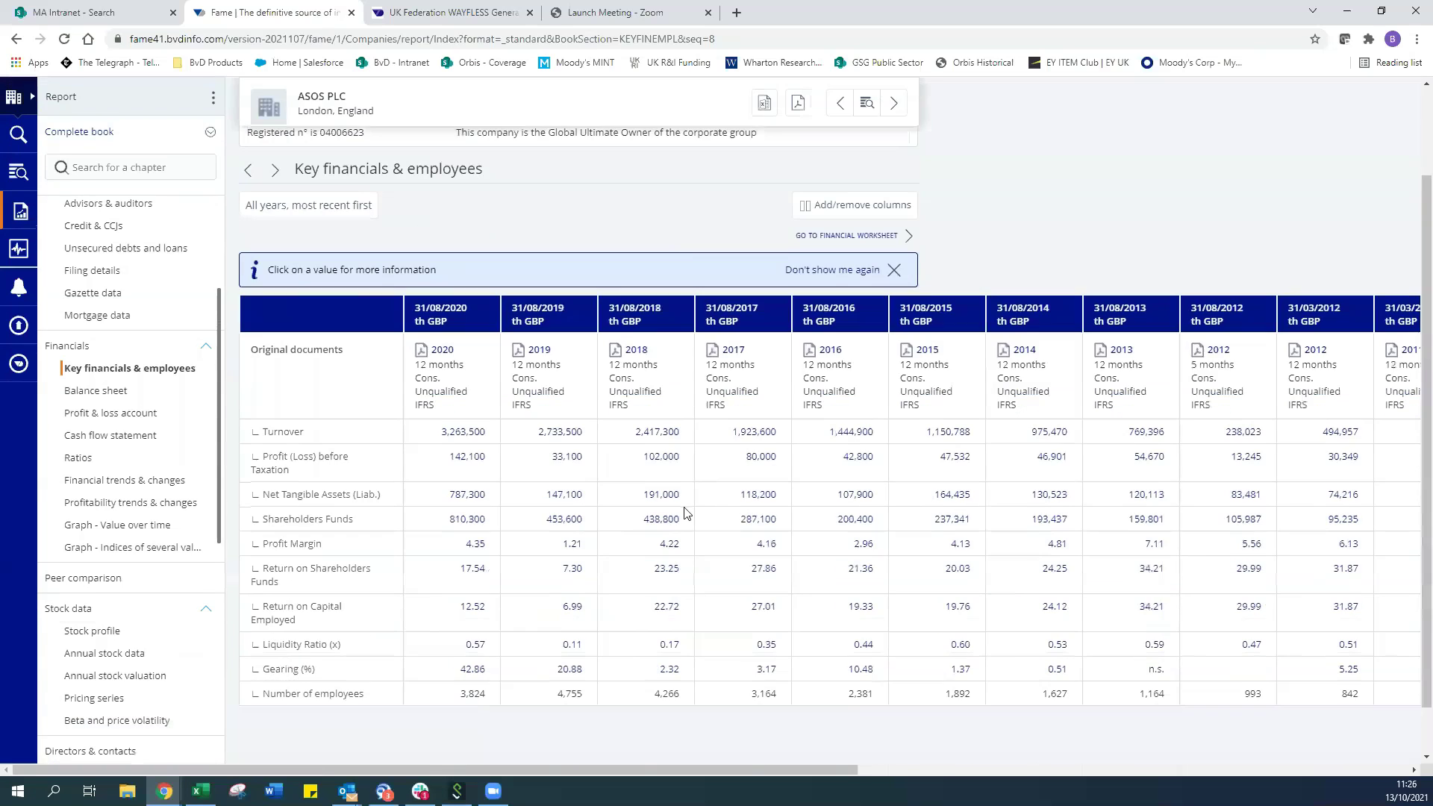
Step: Review ASOS PLC's profit and loss figures, including 2020 gross profit 1,547,400 and operating profit 151,100 th GBP
click(129, 389)
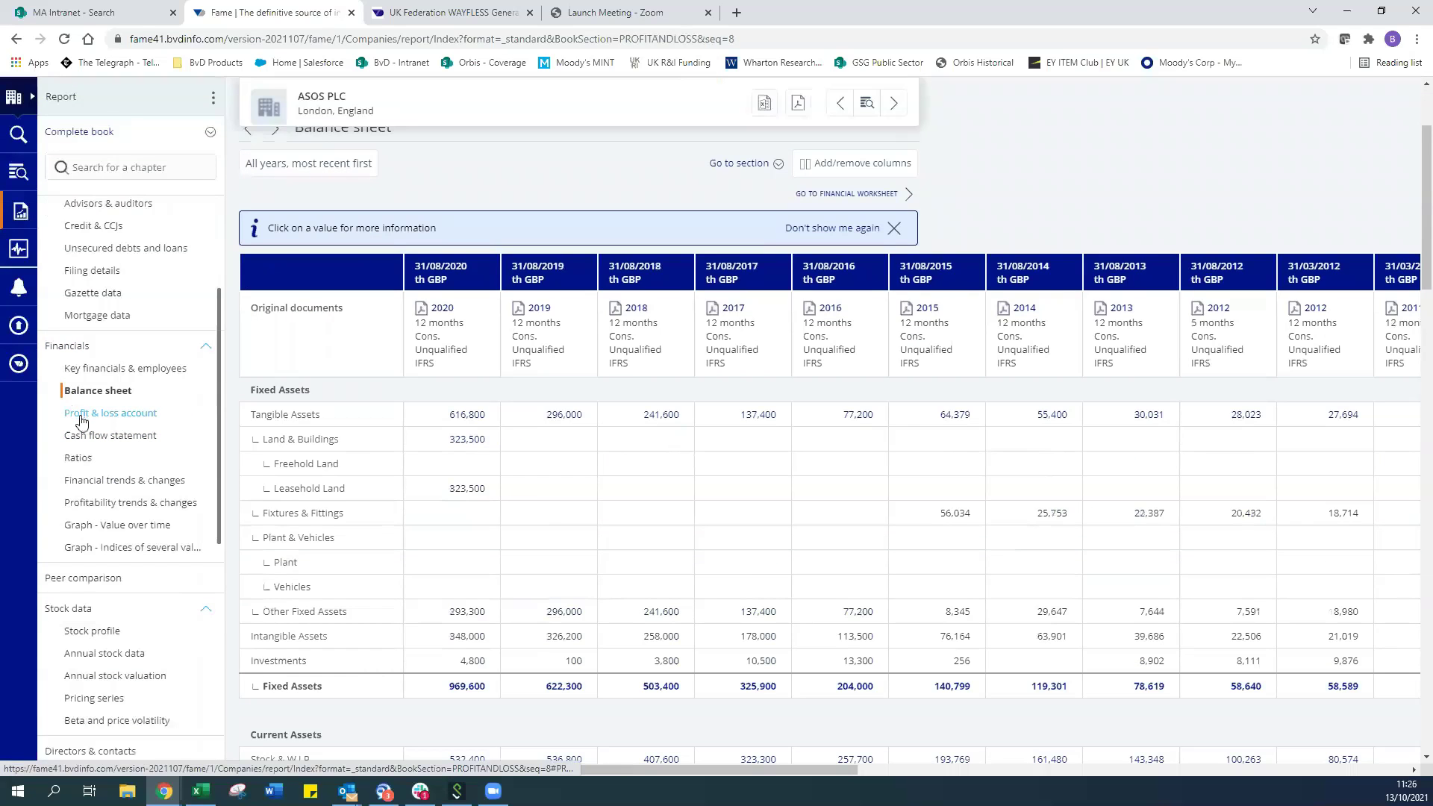
click(112, 457)
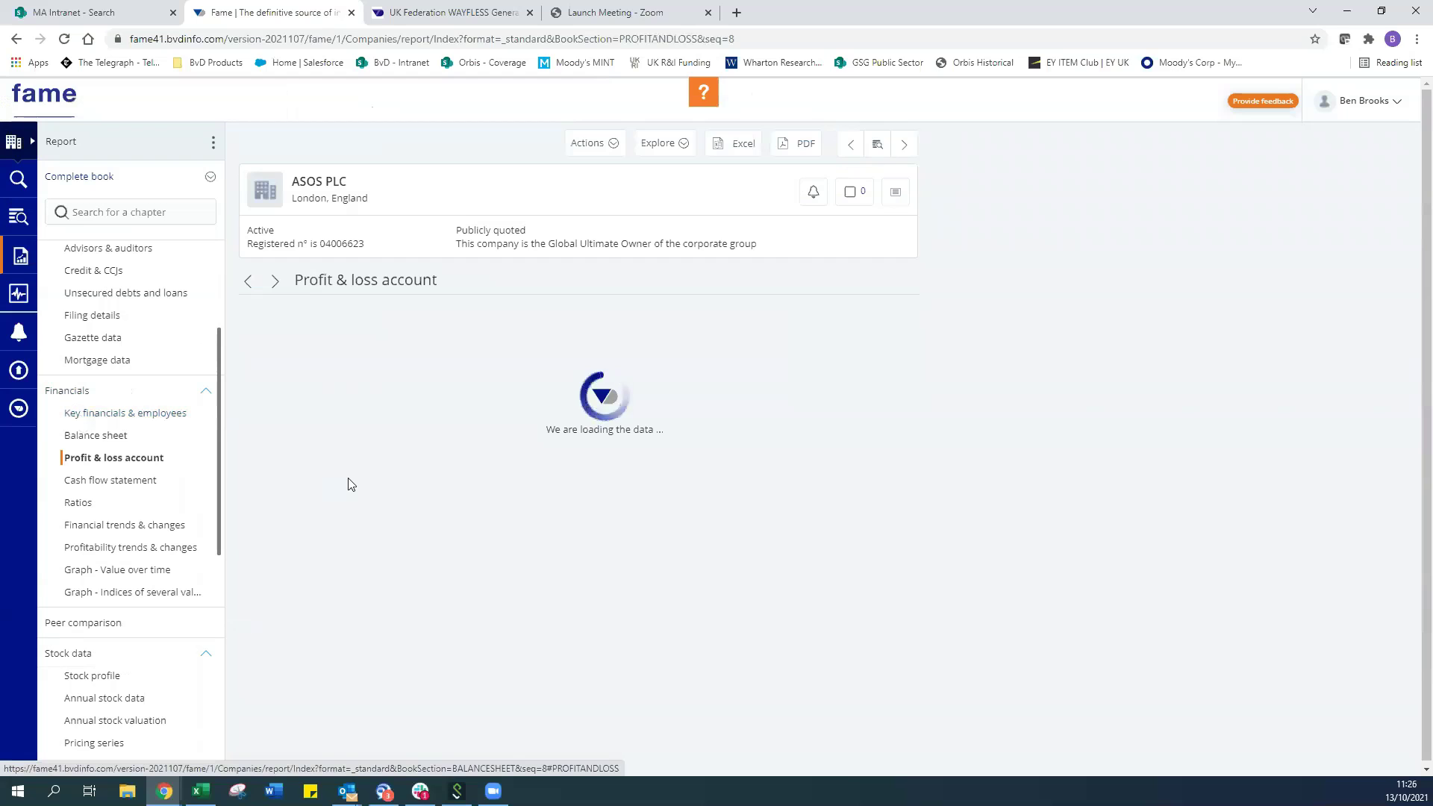
scroll(349, 484, down, 3)
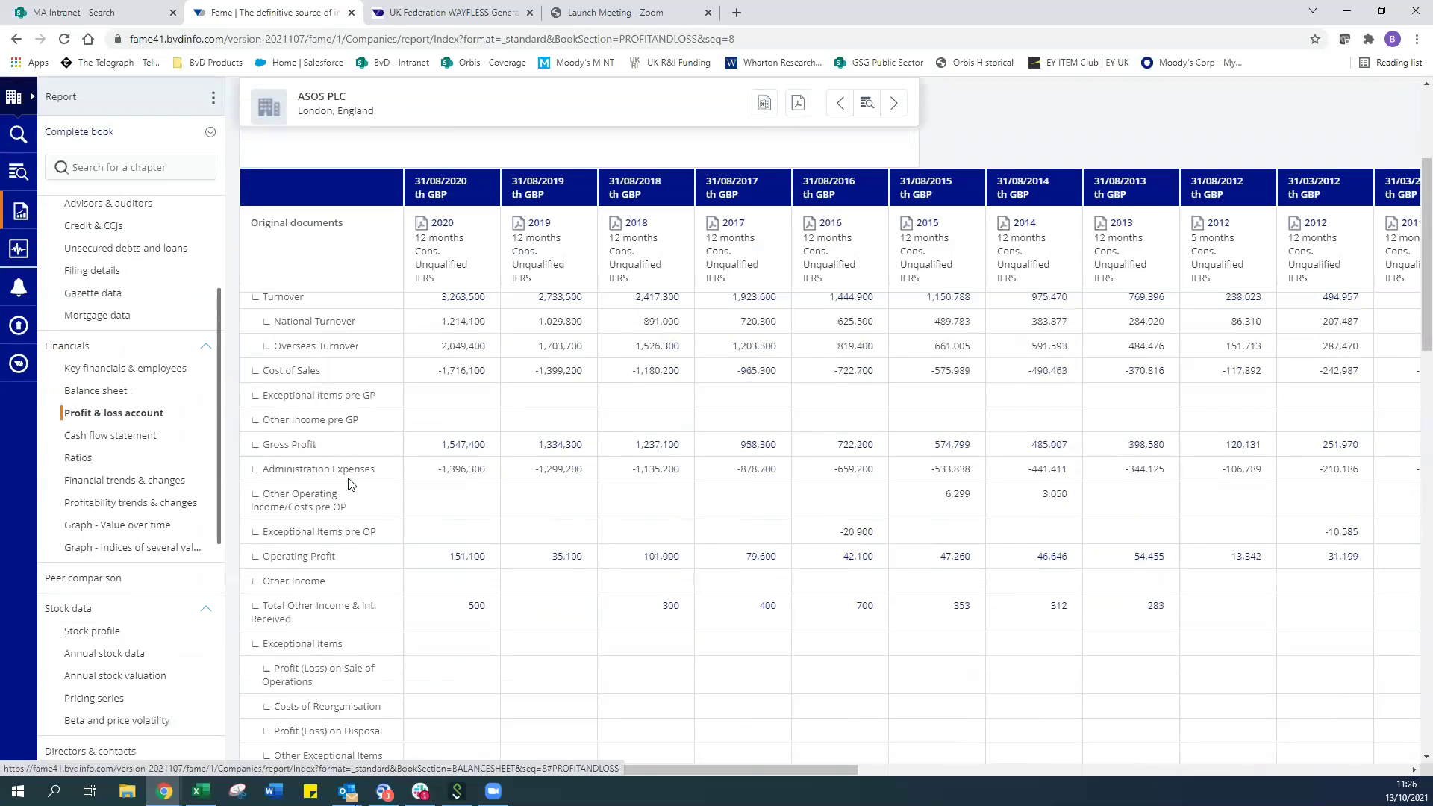
scroll(348, 485, up, 2)
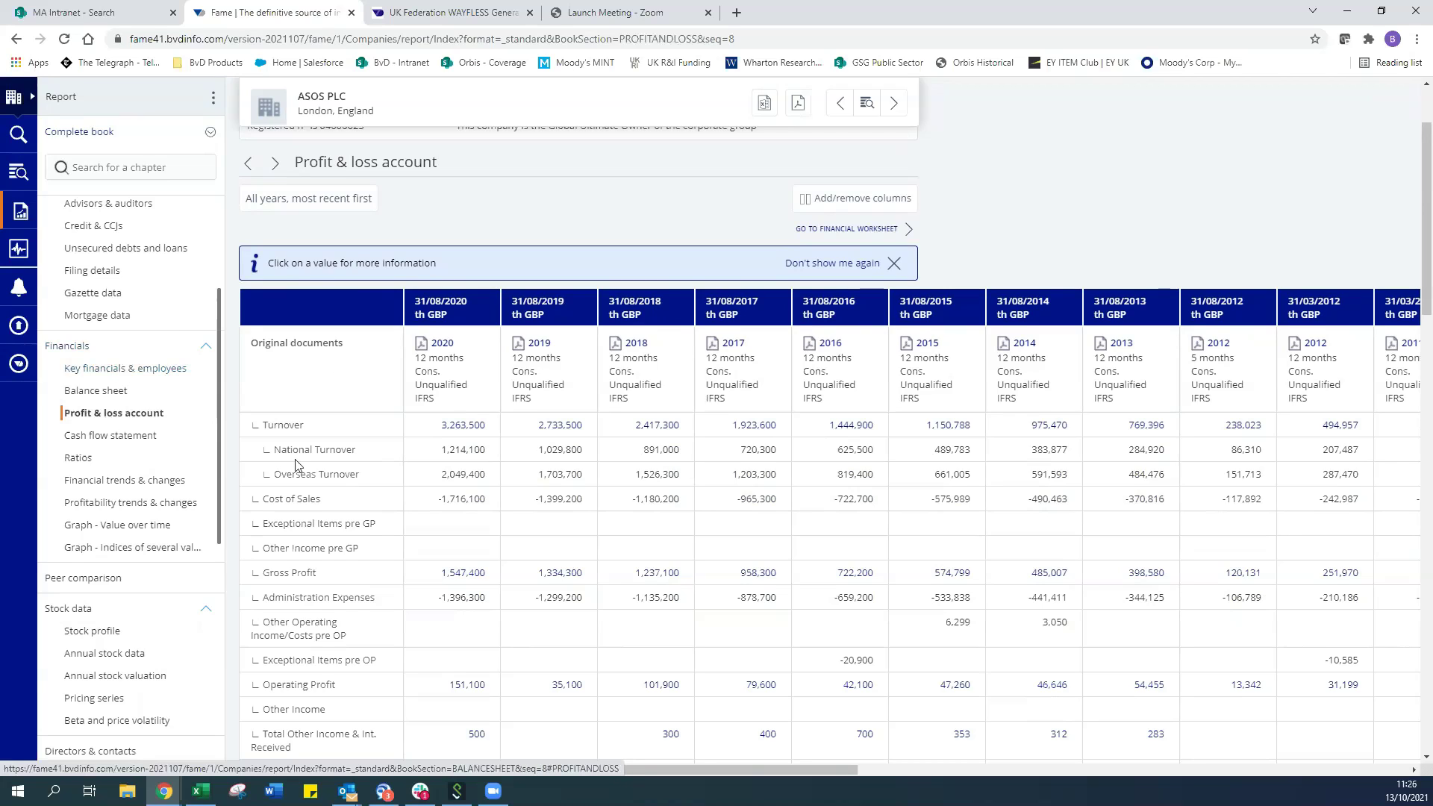
scroll(294, 459, up, 1)
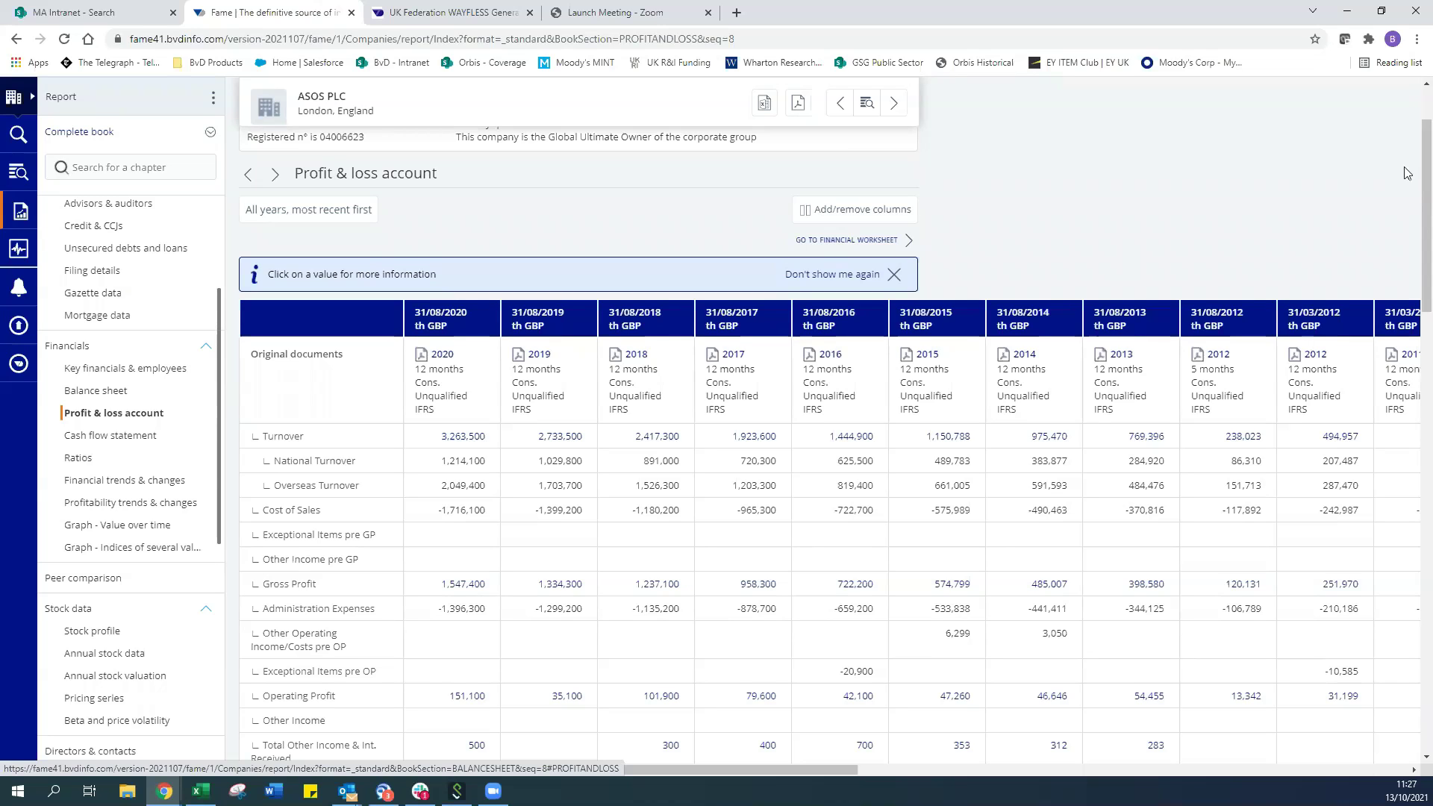
scroll(492, 381, down, 2)
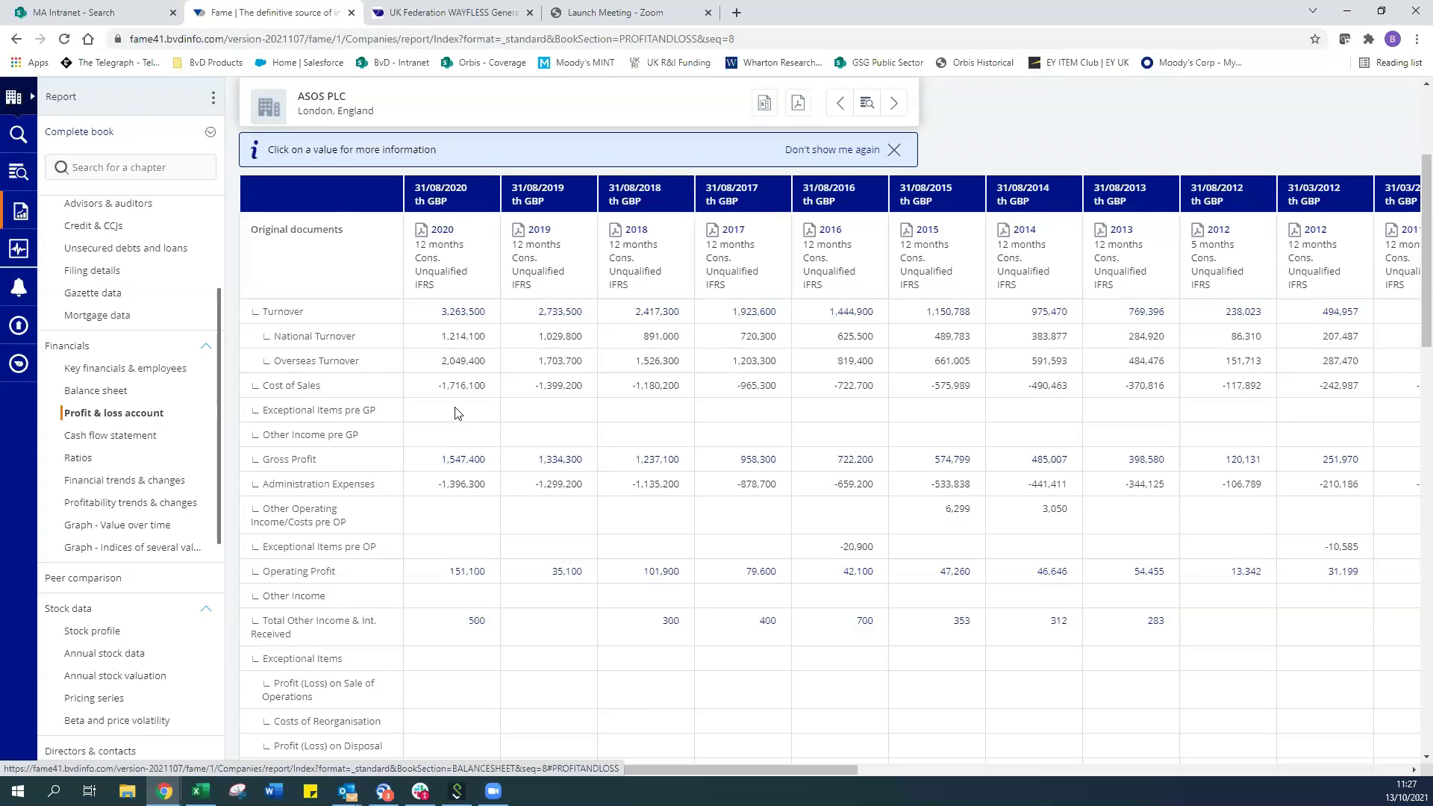
scroll(102, 468, down, 4)
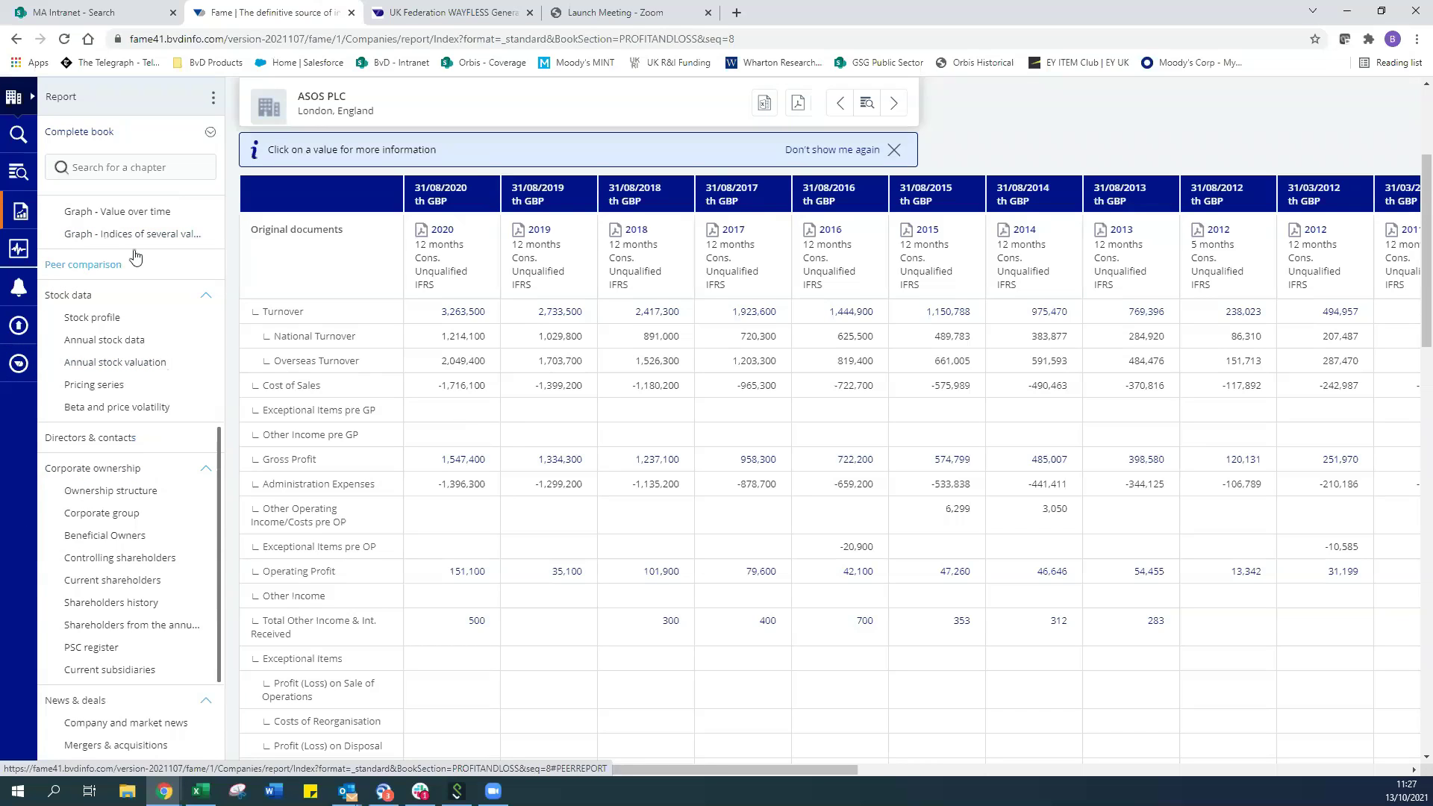
scroll(134, 350, up, 2)
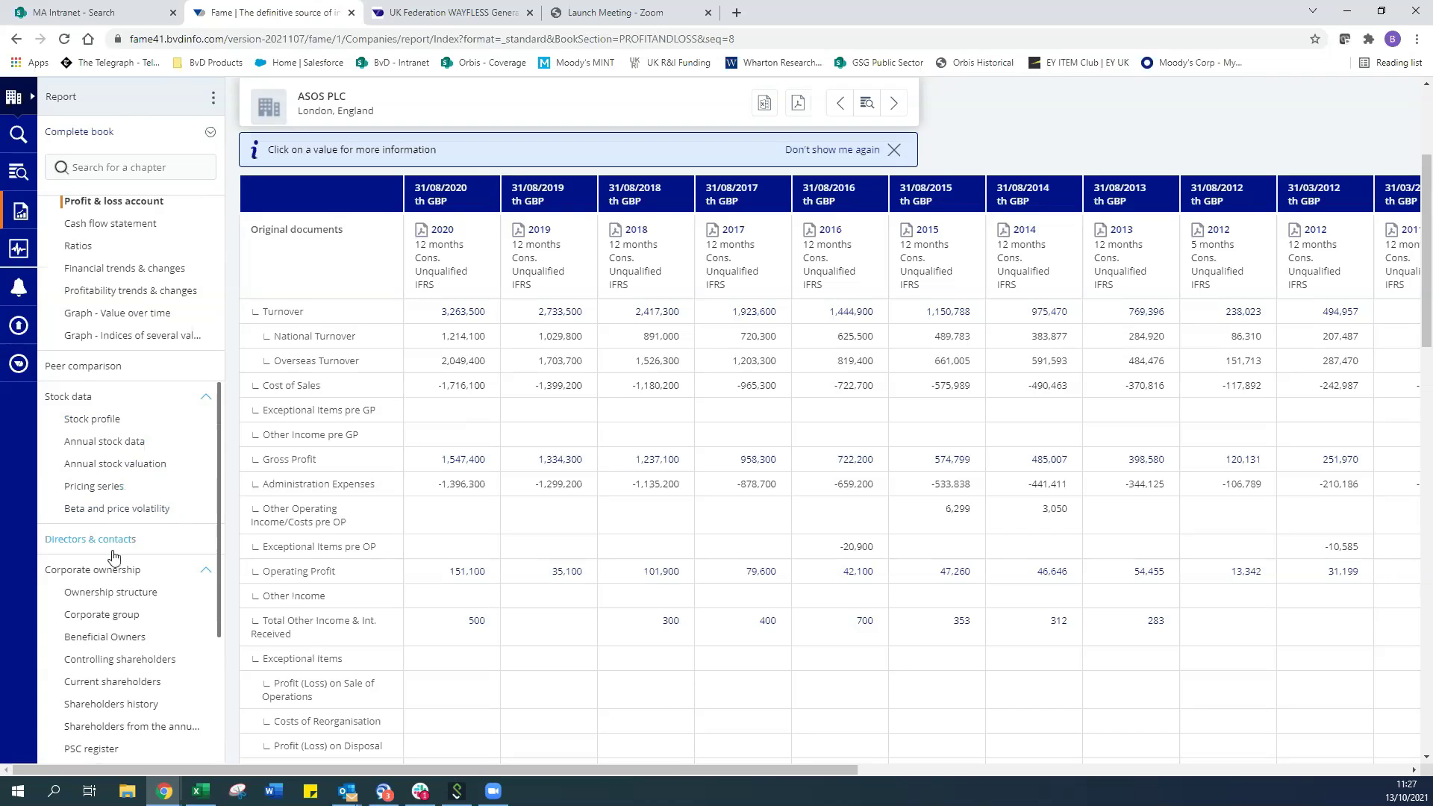
click(88, 548)
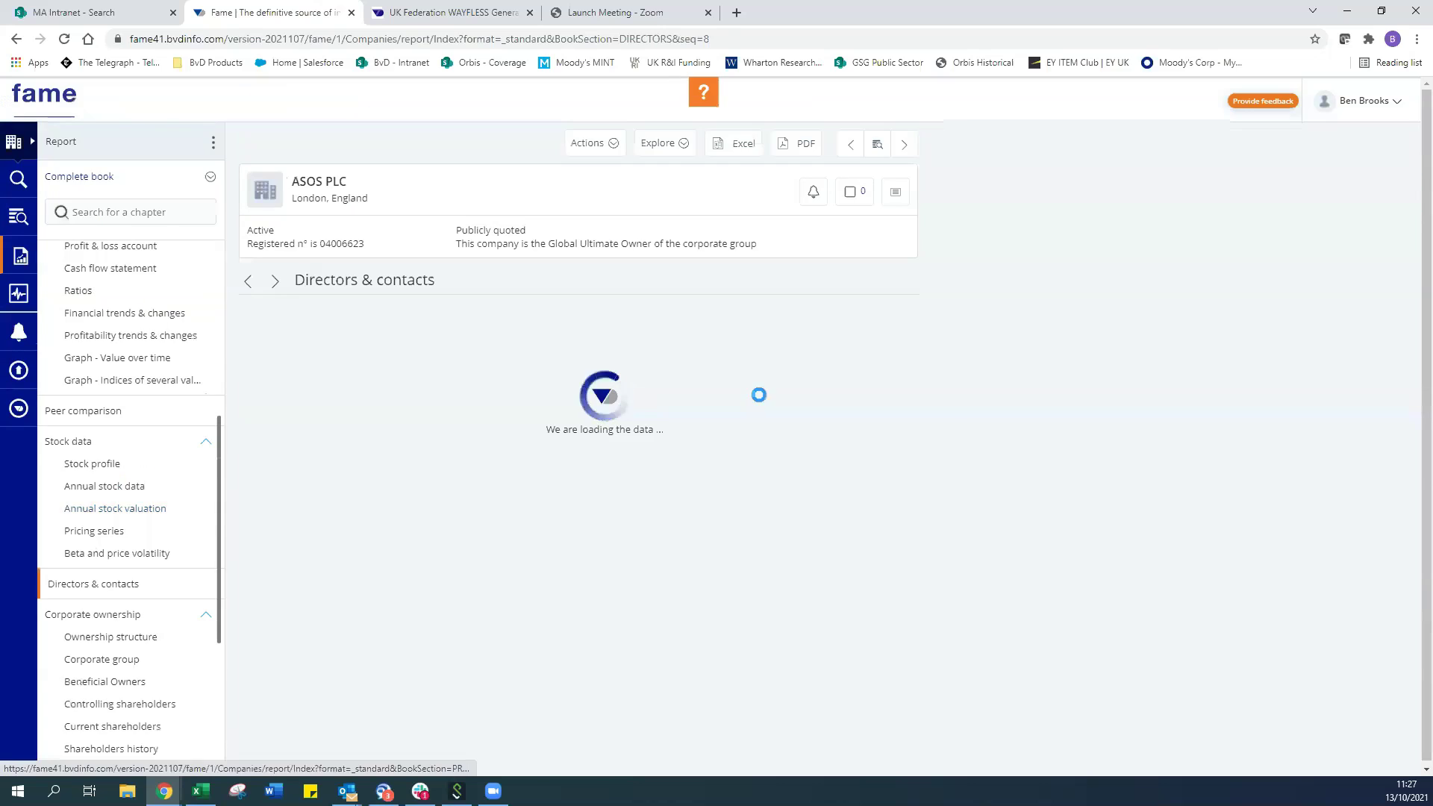
Step: Scroll through ASOS PLC's directors, contacts and previous directors, then open the first former director's profile
scroll(959, 411, down, 1)
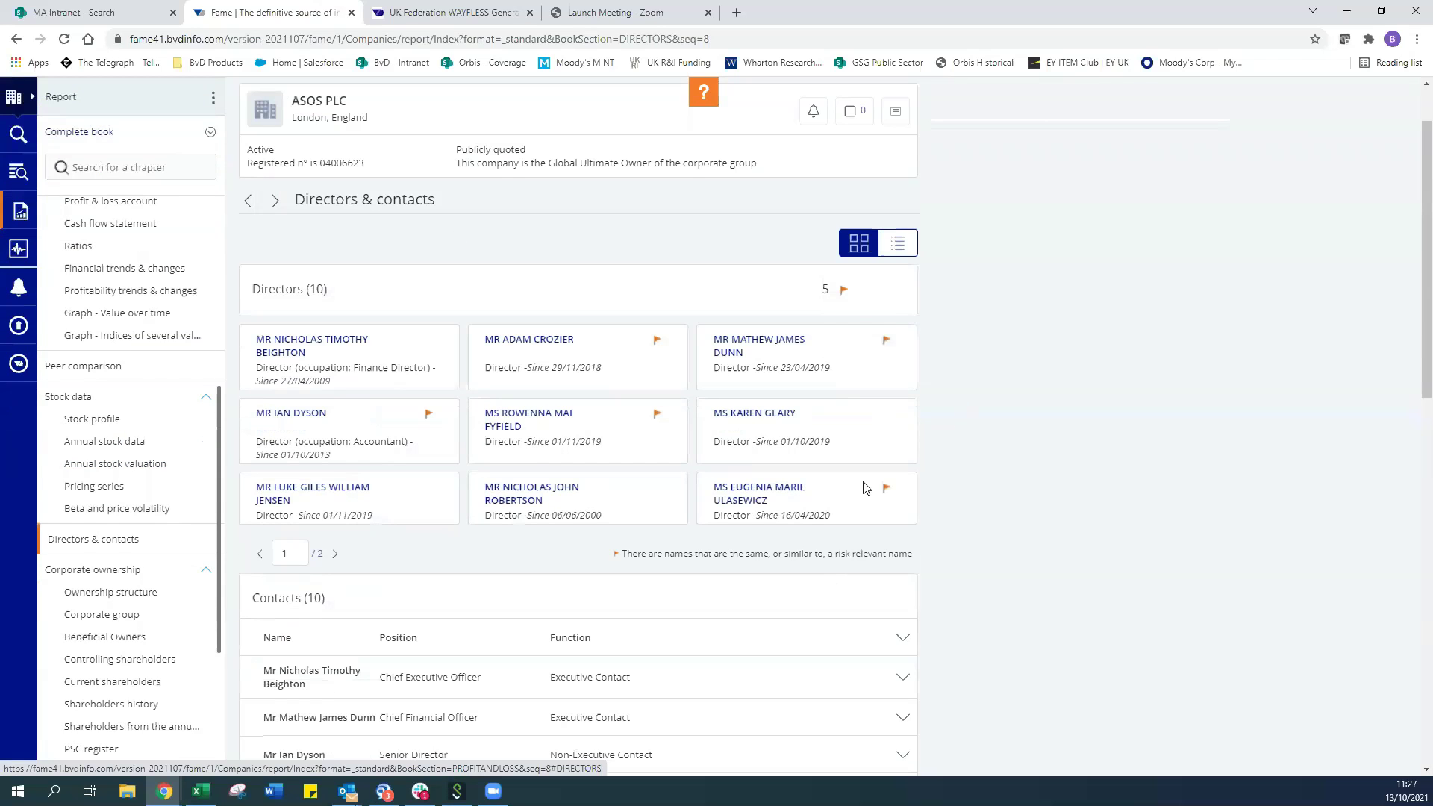
scroll(454, 362, down, 4)
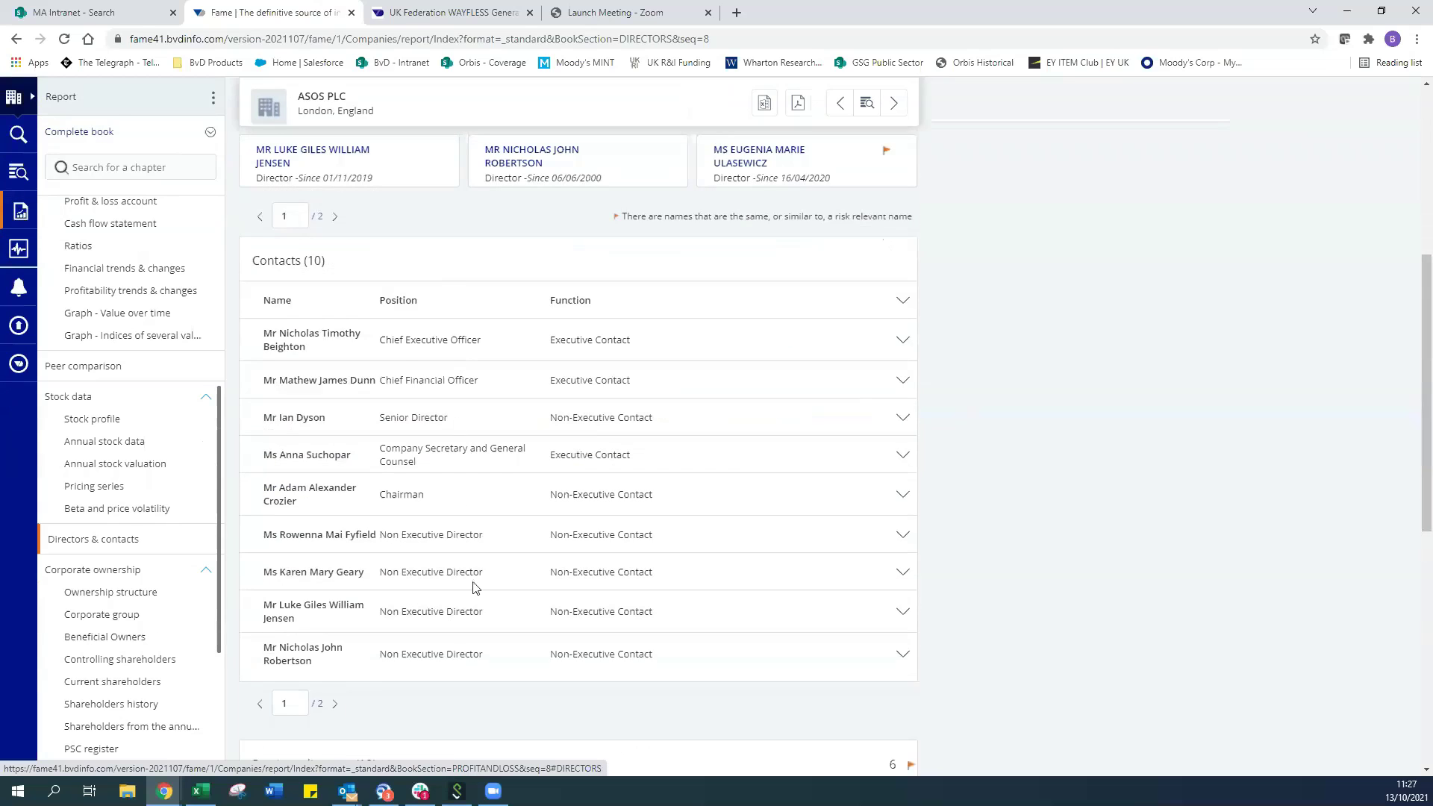
scroll(474, 587, down, 3)
scroll(472, 587, down, 3)
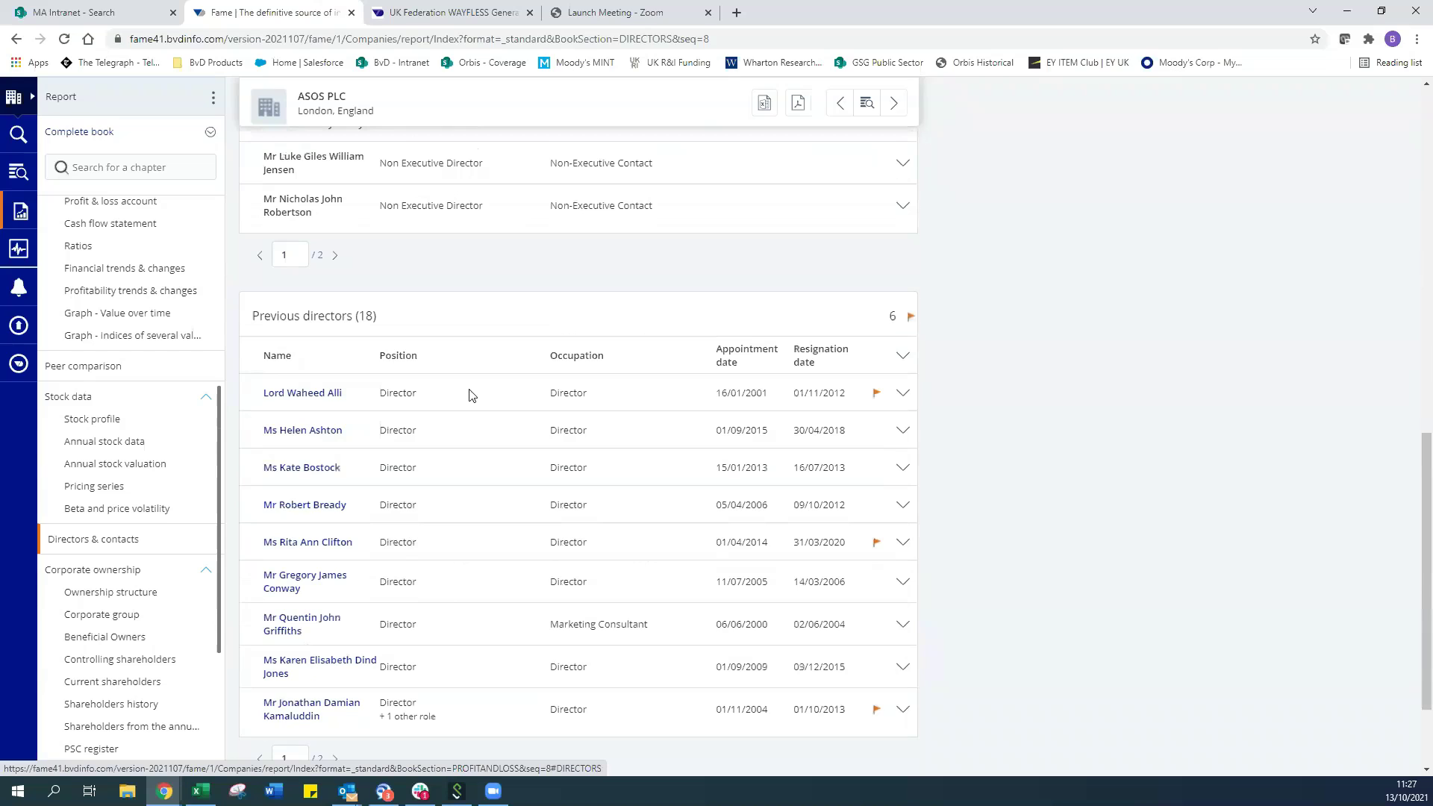
scroll(470, 395, down, 1)
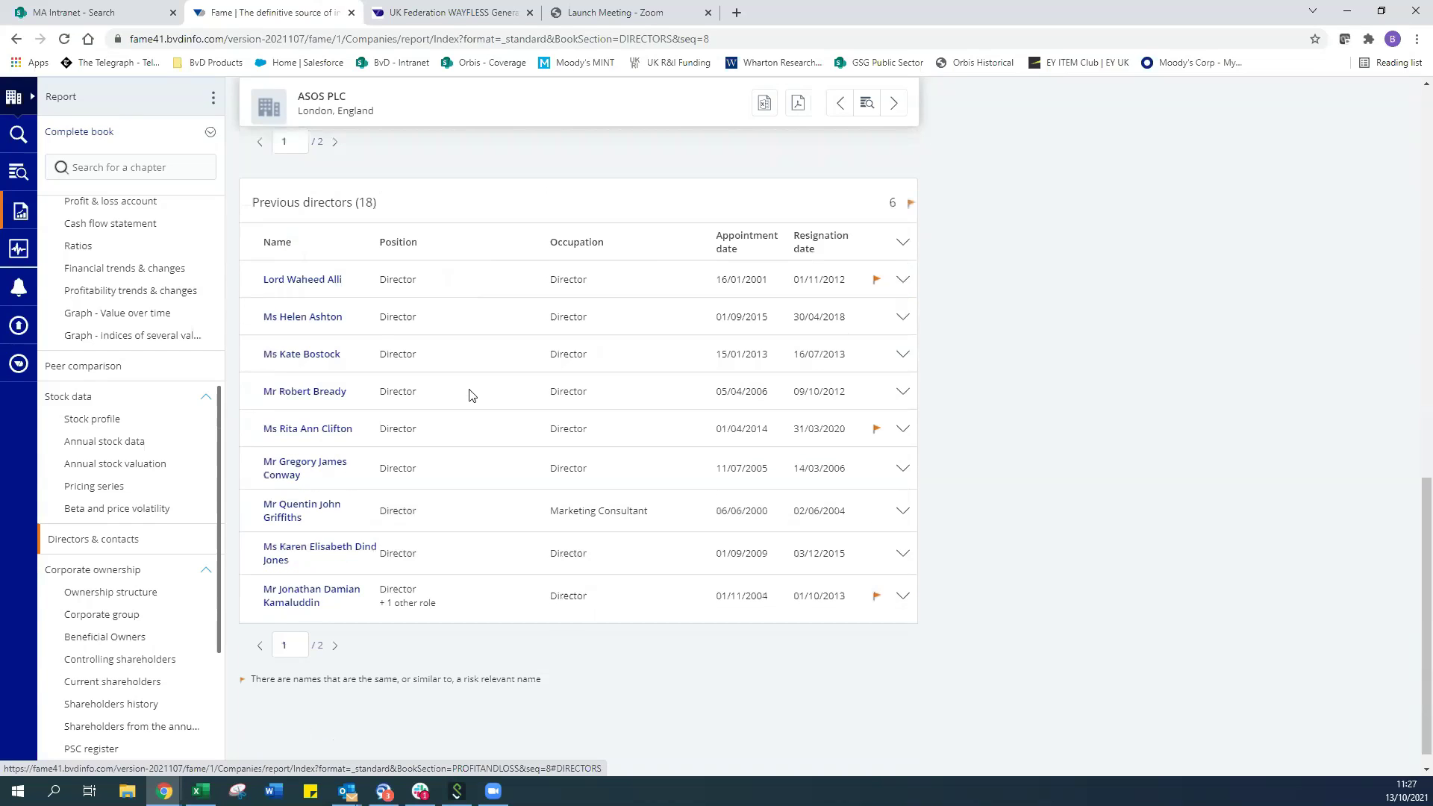
click(322, 280)
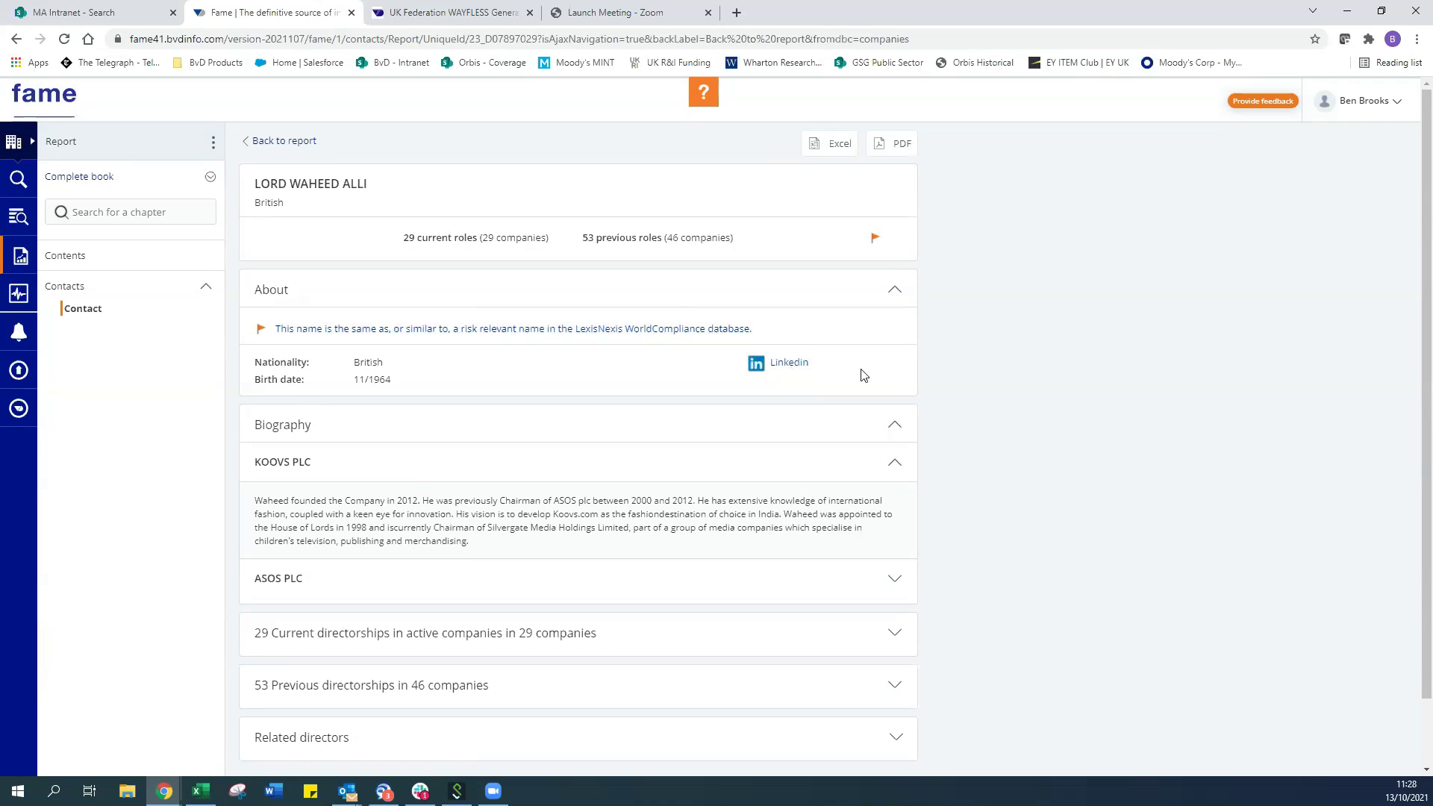
Step: Expand the former director's current and previous directorships, then return to the 153-company results list
scroll(862, 375, down, 1)
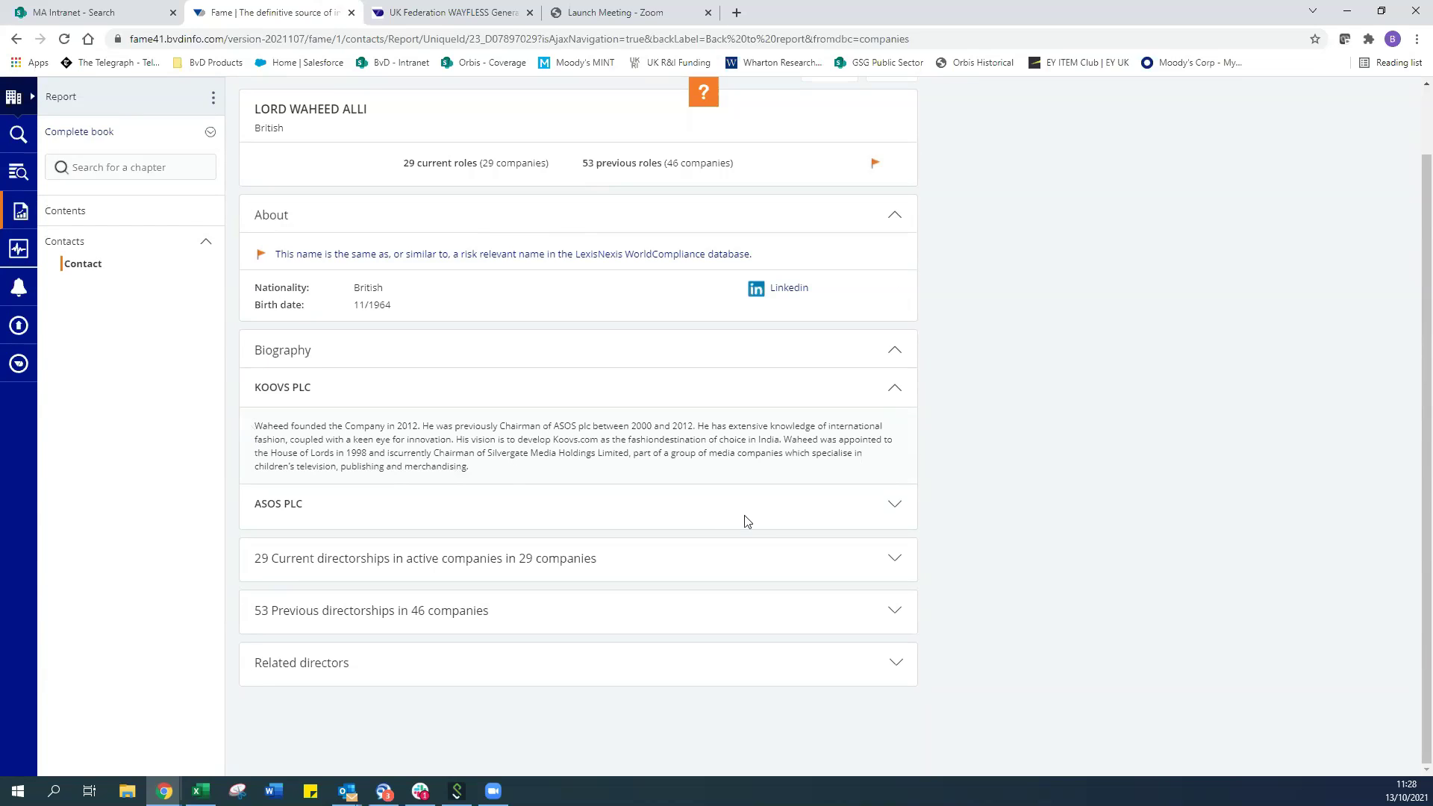
click(894, 559)
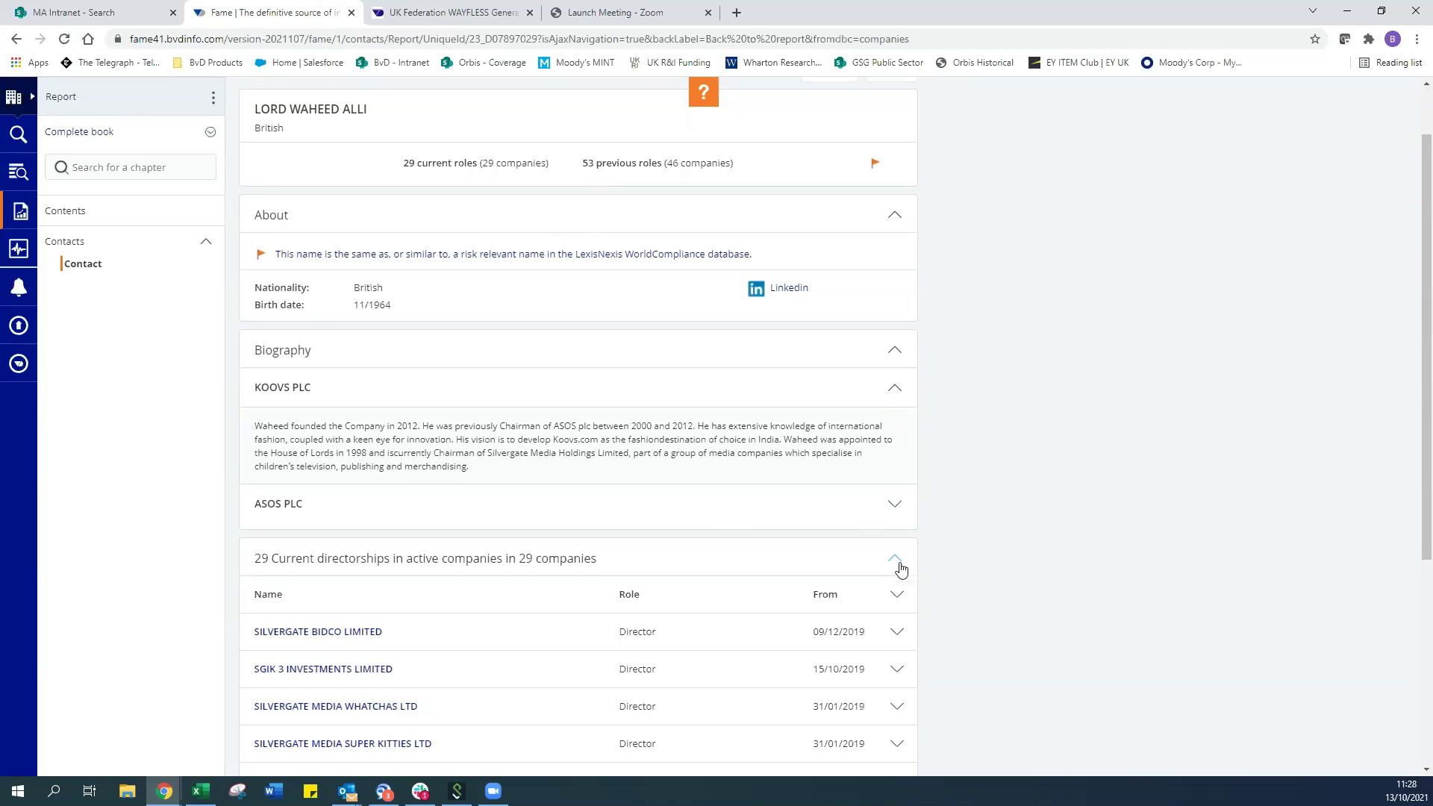
scroll(900, 569, down, 5)
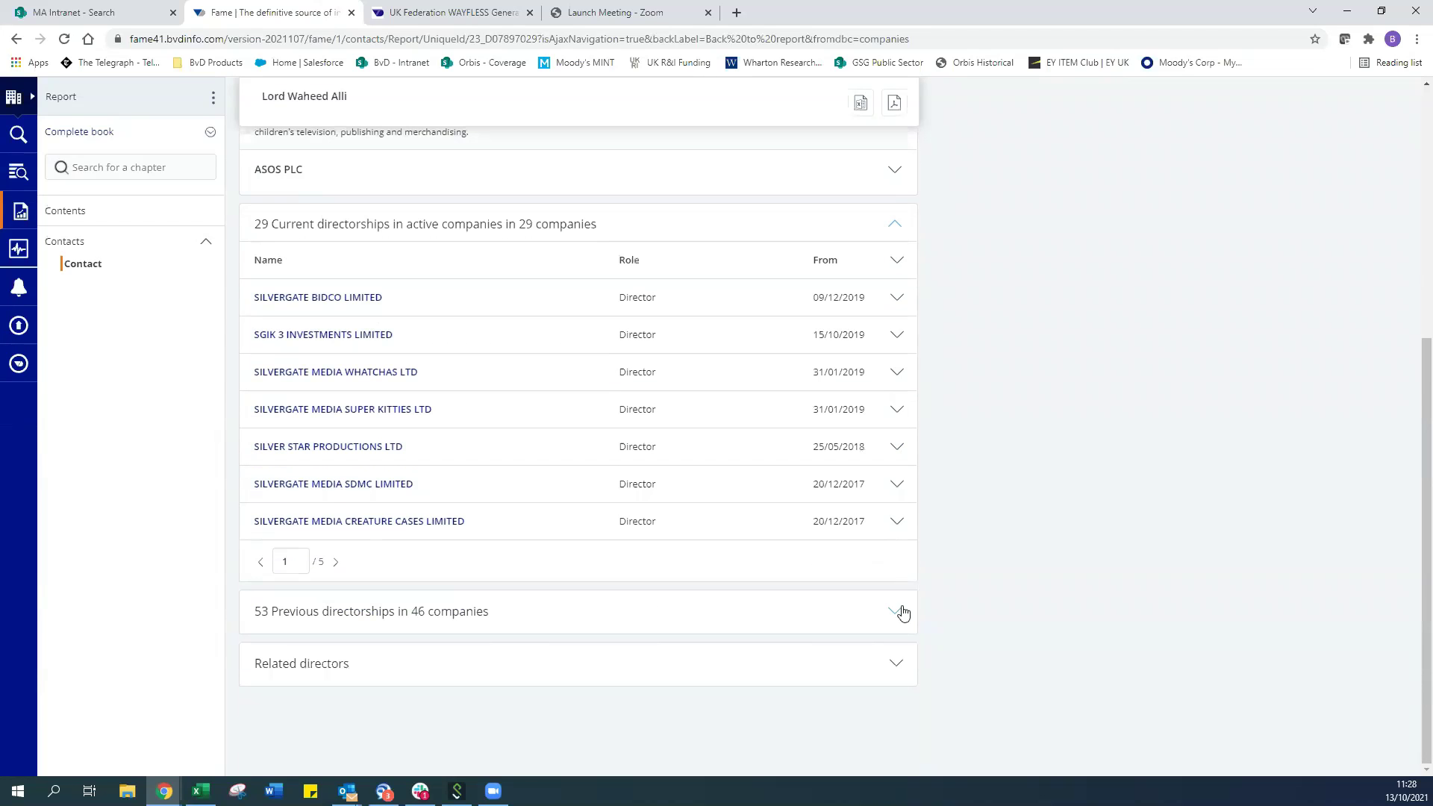
click(897, 613)
scroll(900, 621, down, 4)
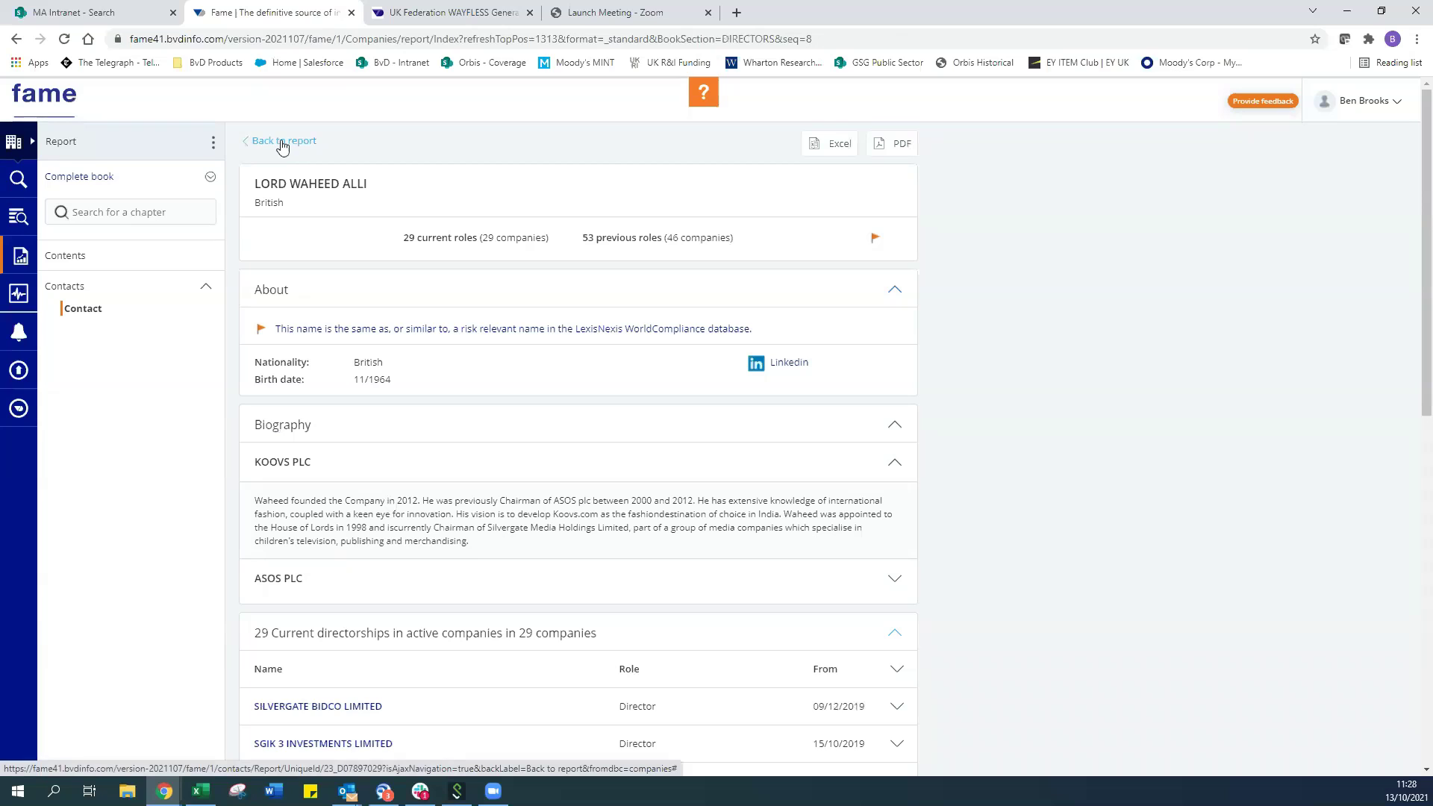
click(10, 39)
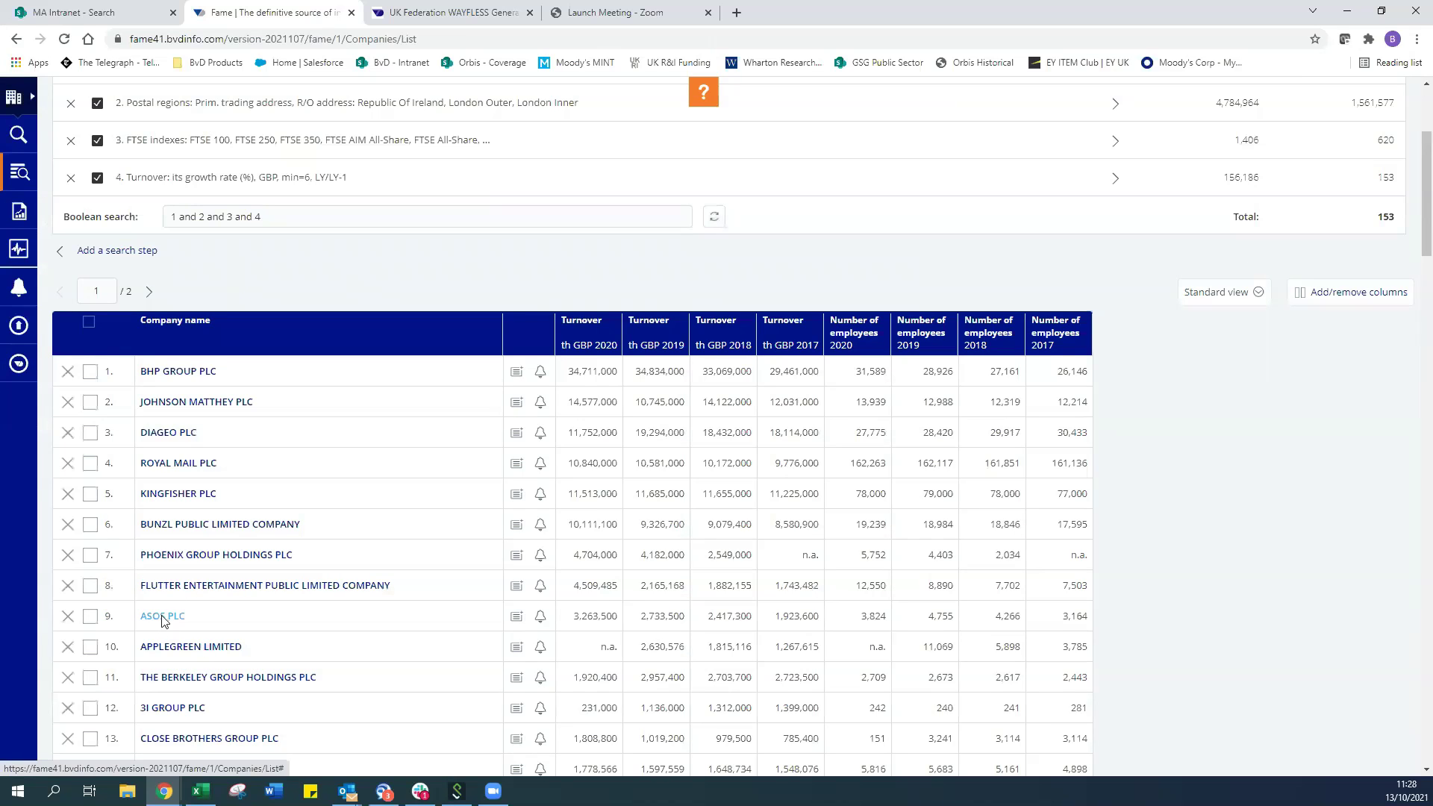
Step: Reopen the ASOS PLC report from the results and expand its Corporate ownership chapter
click(163, 617)
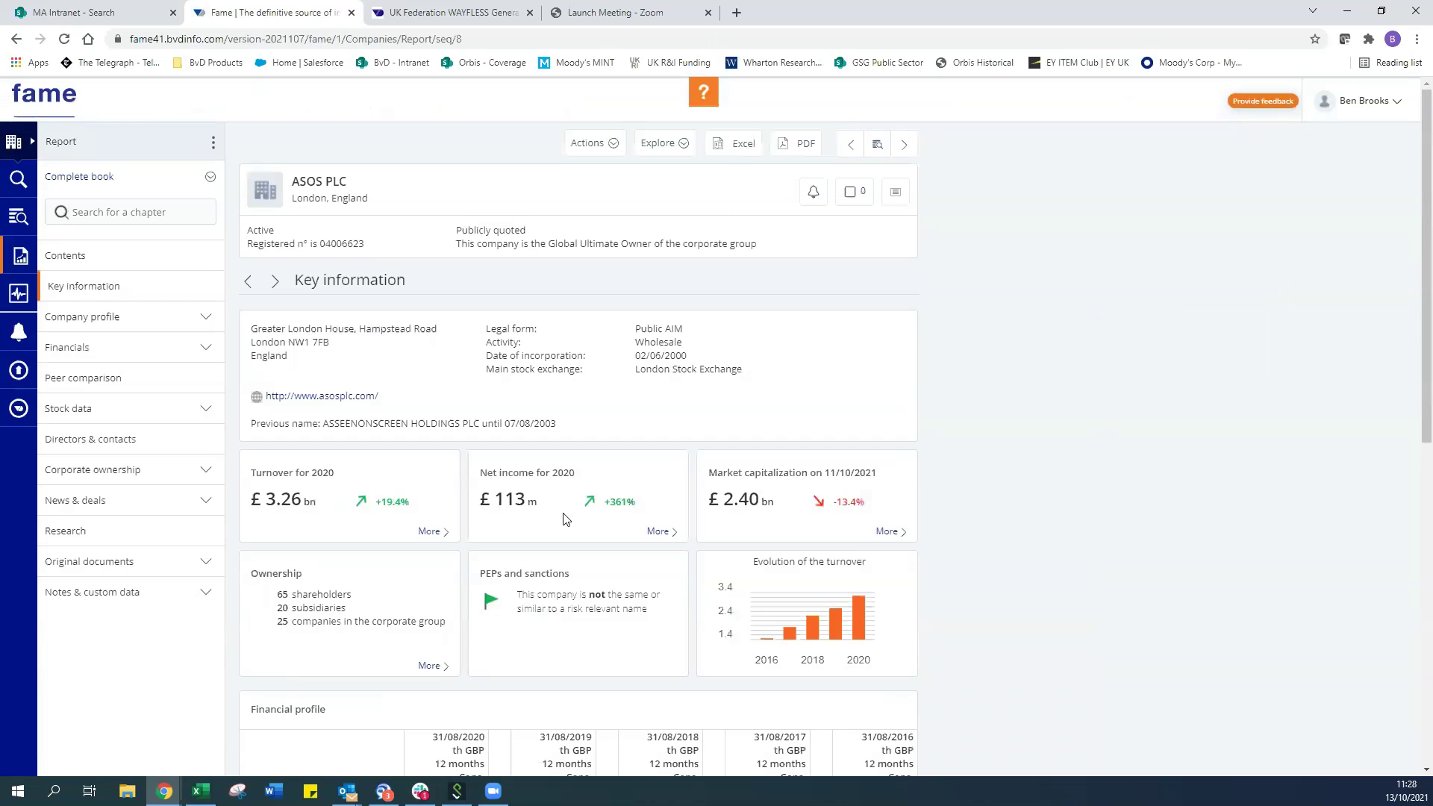
click(208, 472)
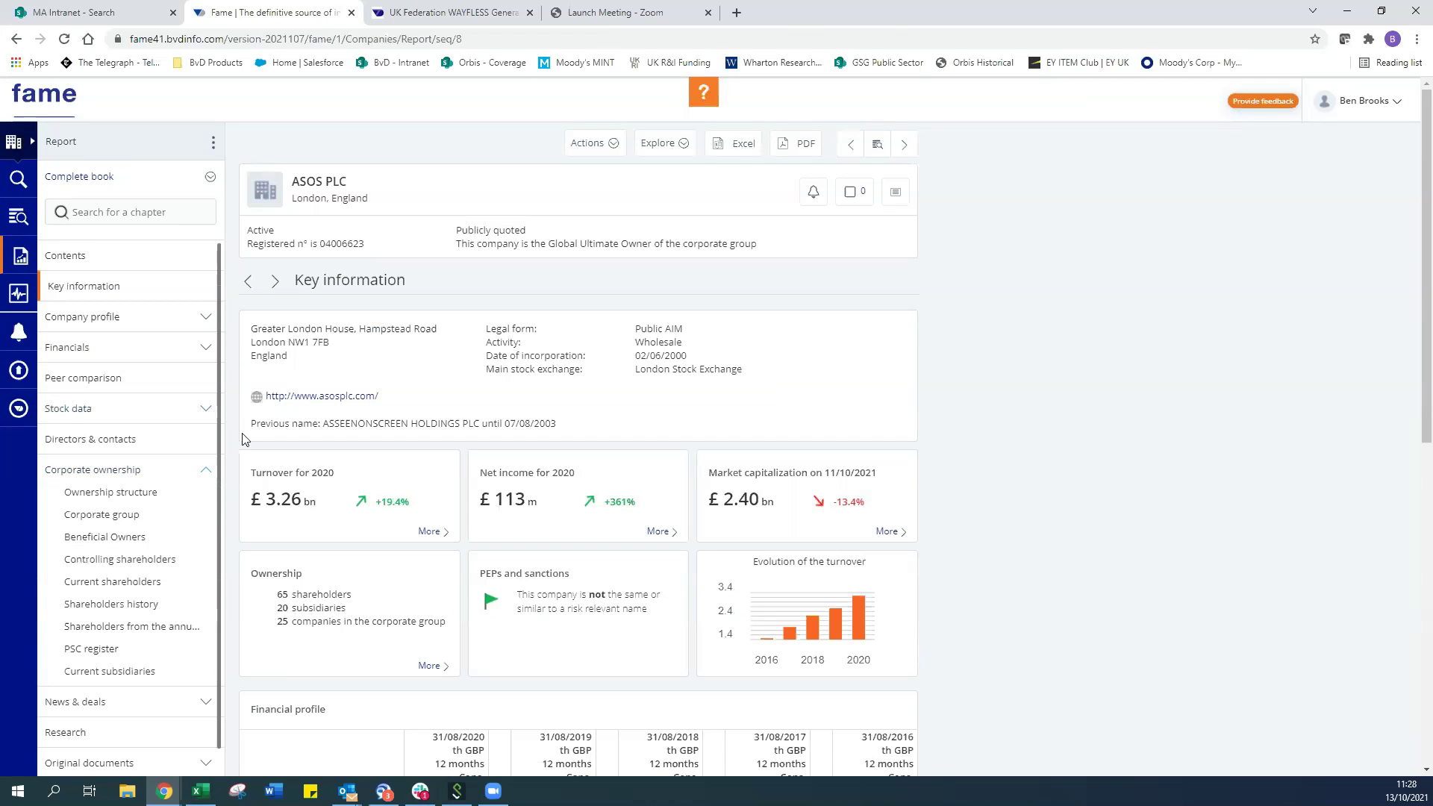
scroll(244, 439, down, 2)
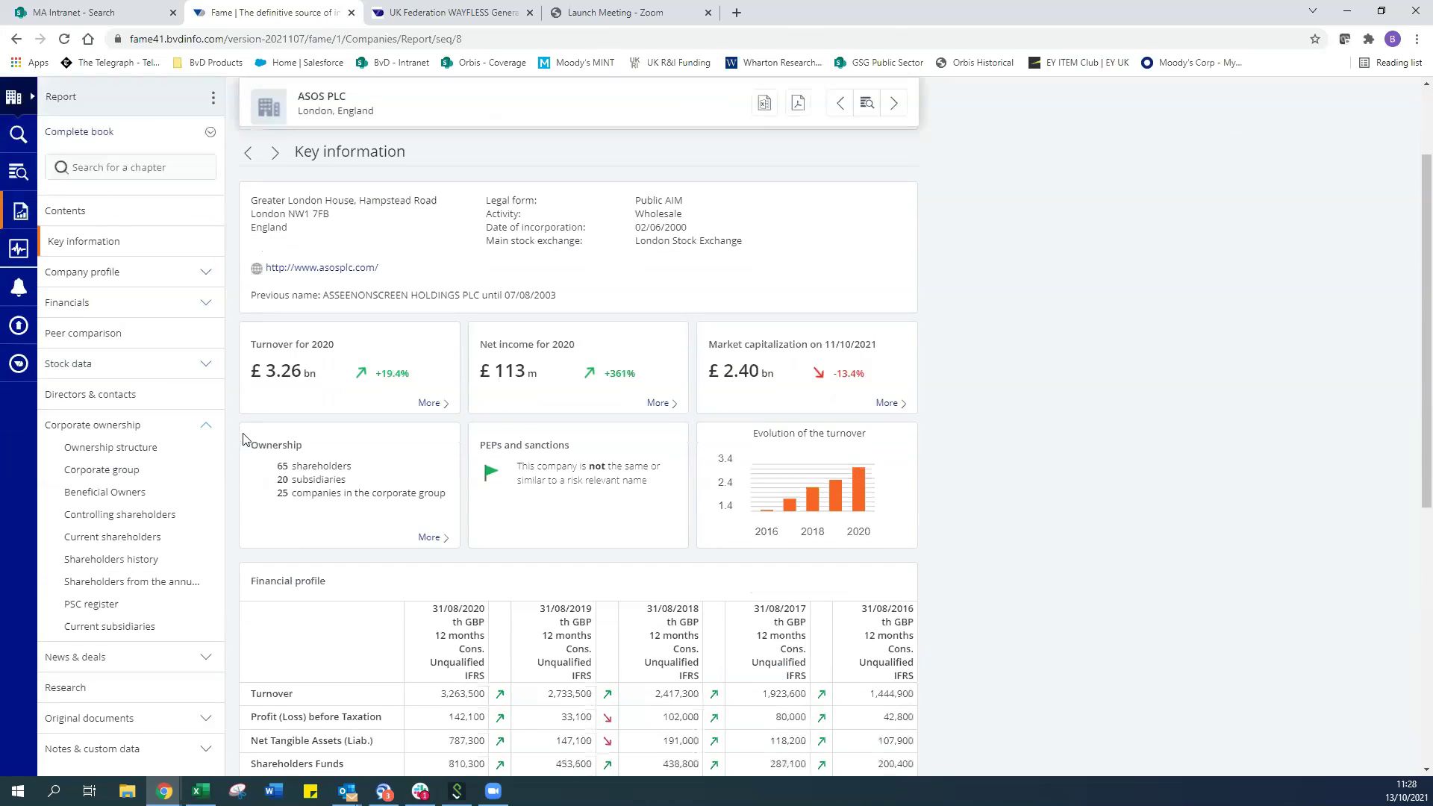
Step: Show ASOS PLC's 25-company corporate group and check the ownership levels options without changing them
click(101, 470)
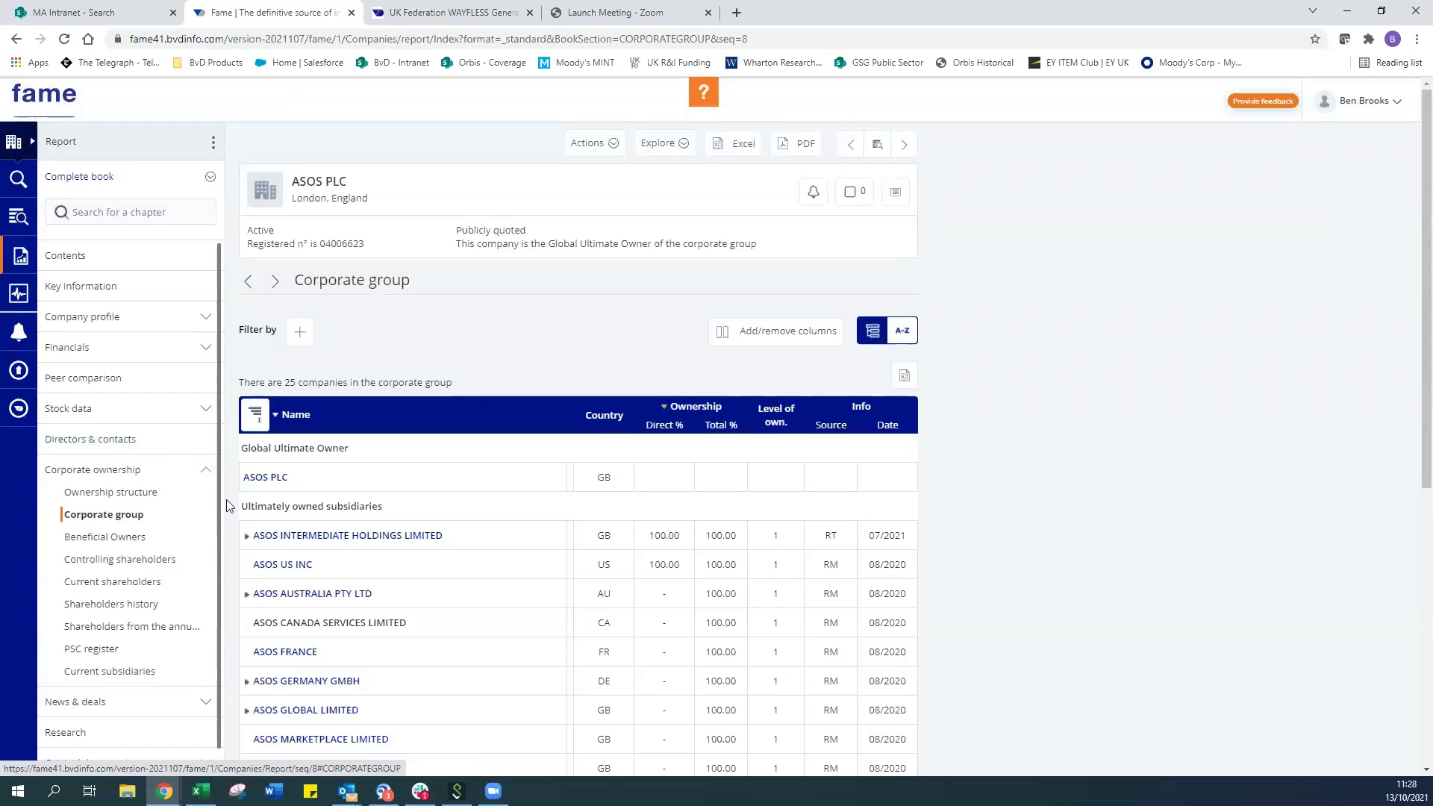
scroll(230, 499, down, 2)
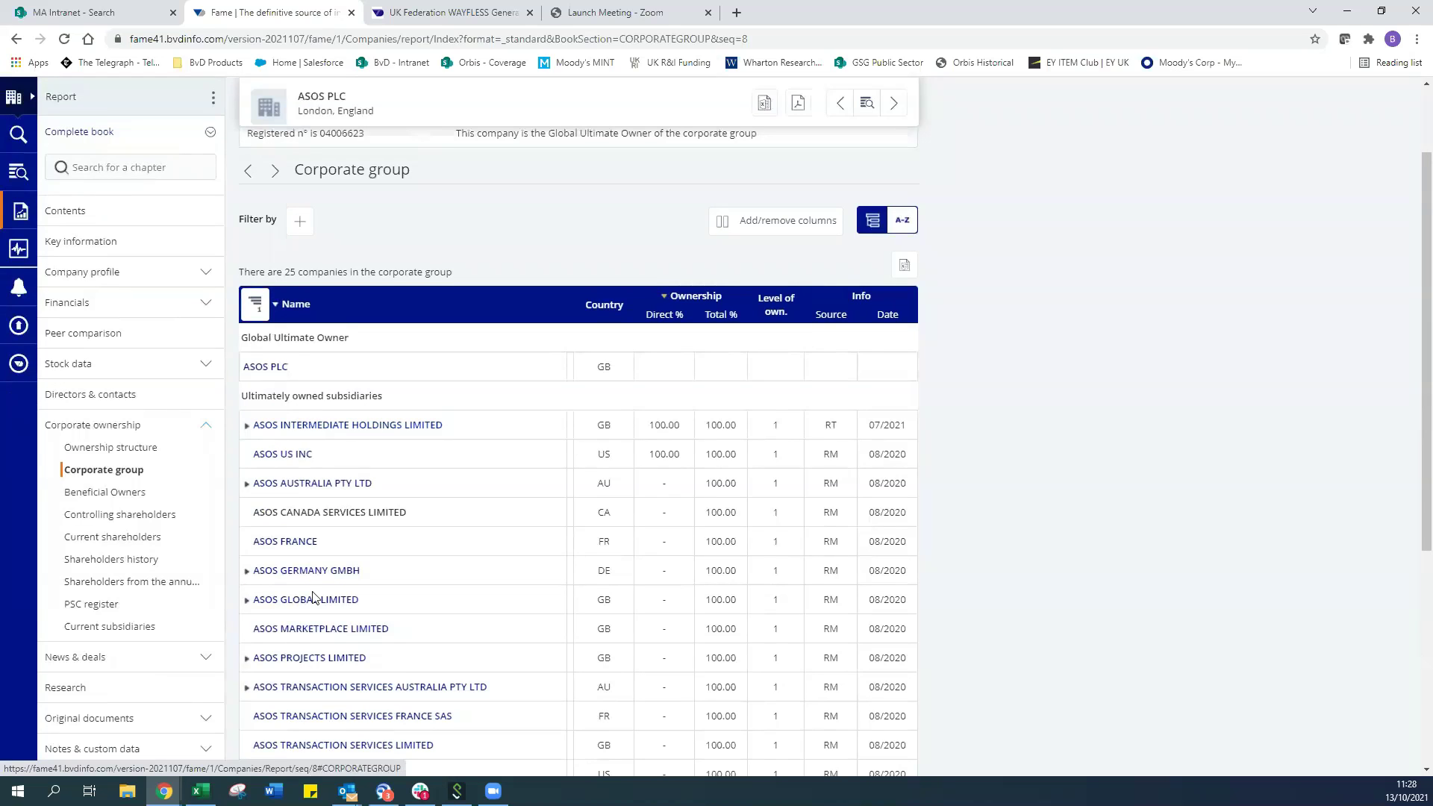
click(263, 314)
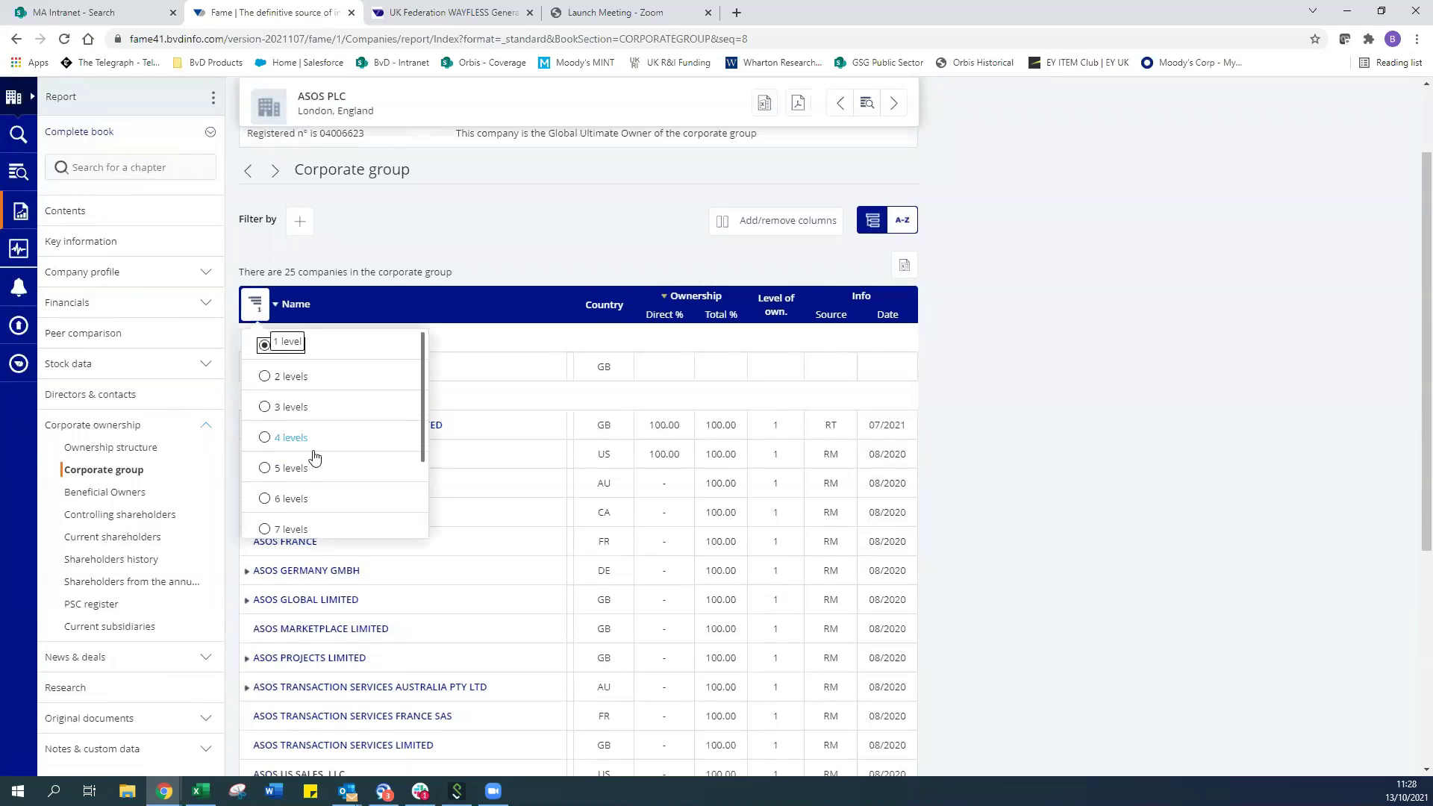
scroll(311, 458, down, 2)
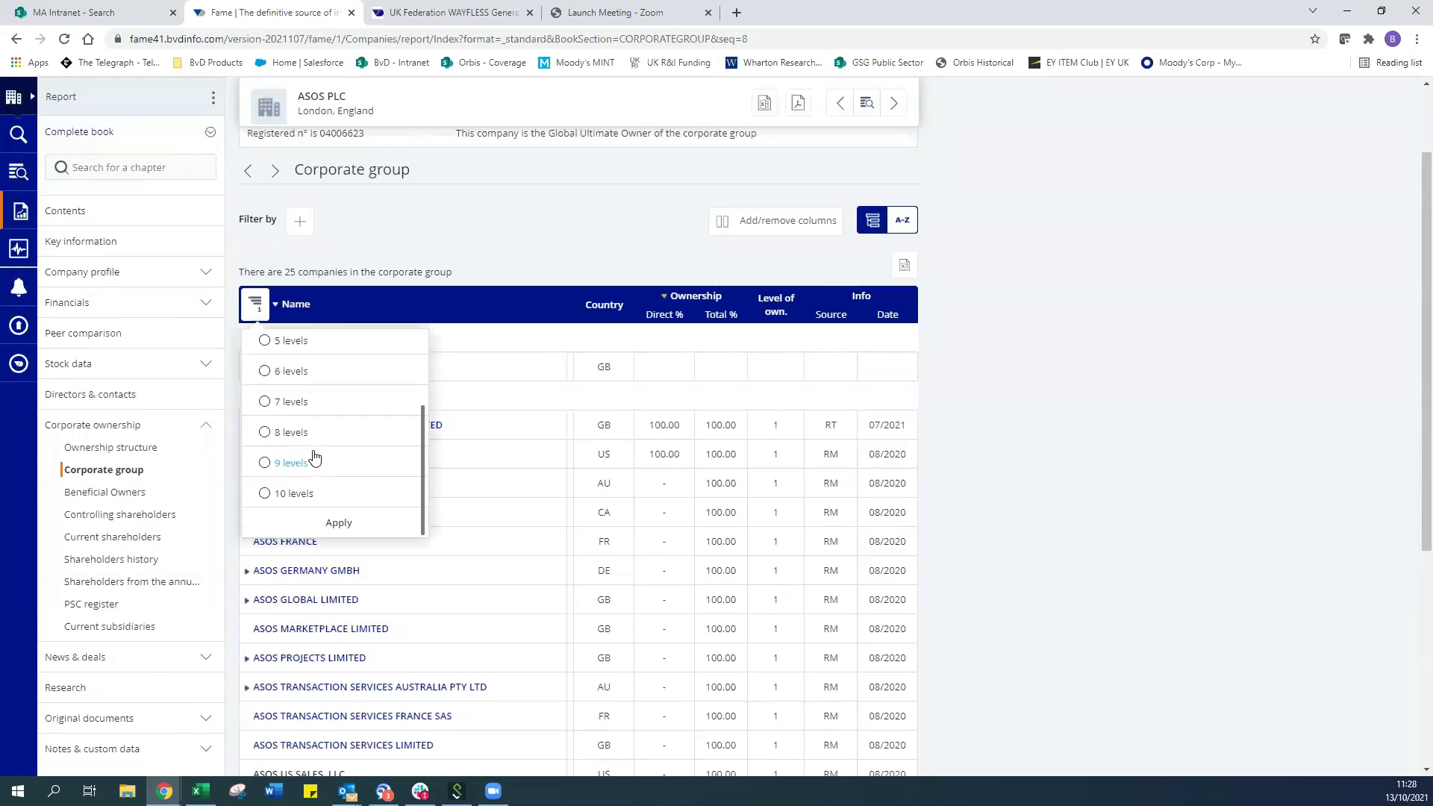
click(279, 306)
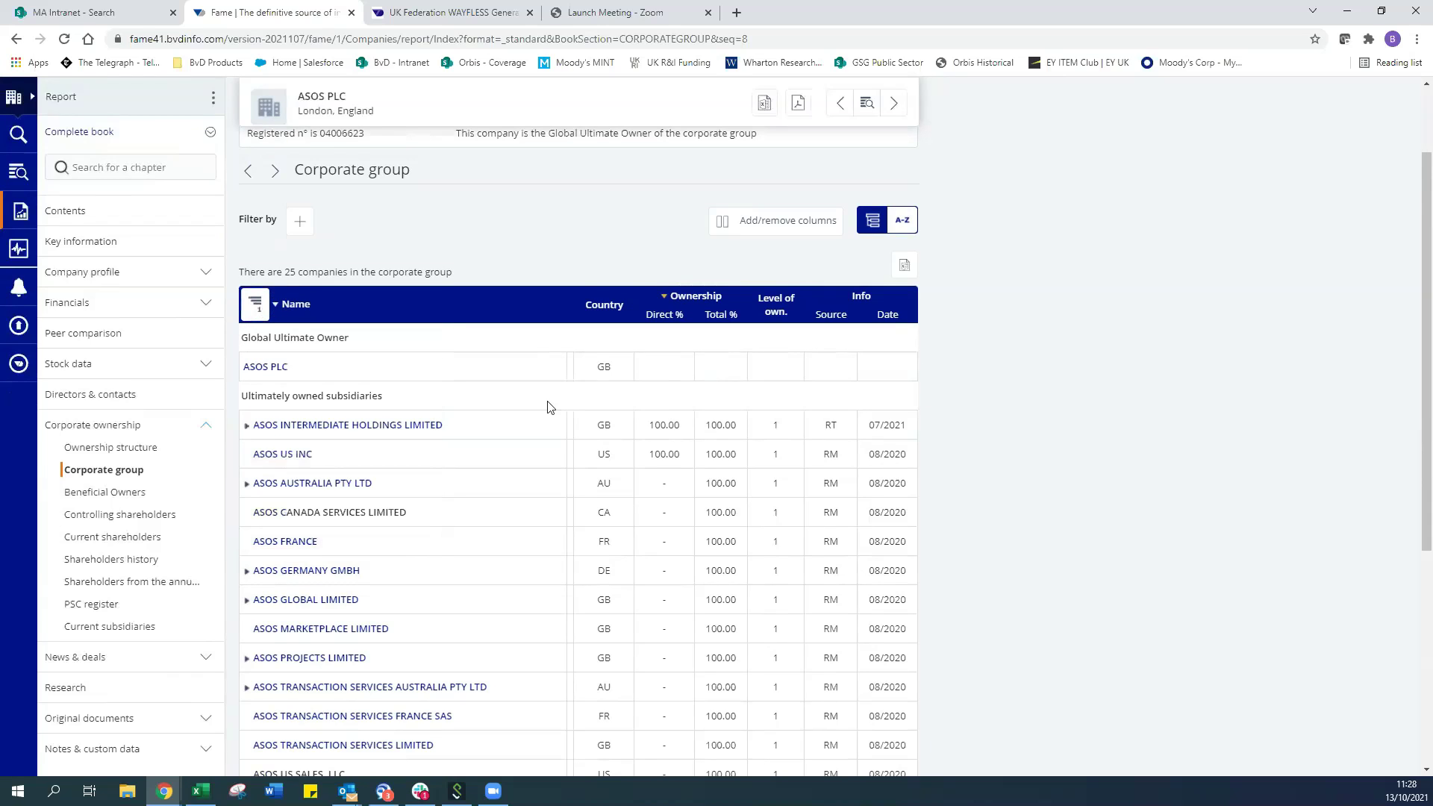
Step: Read the Ultimate Owner definition and its 50.01% threshold, then expand News & deals
scroll(701, 373, down, 1)
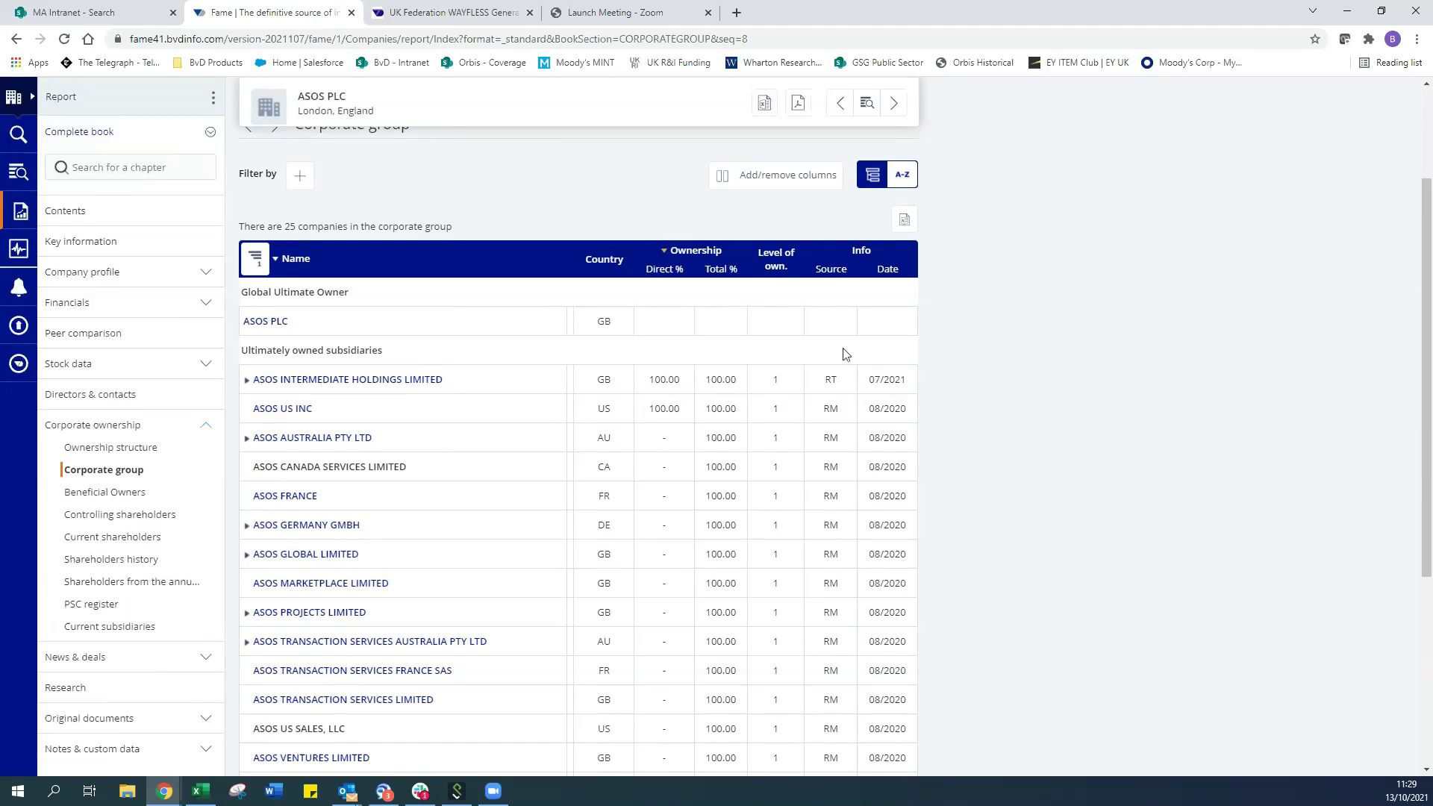
mouse_move(833, 379)
scroll(600, 501, down, 1)
scroll(600, 502, down, 4)
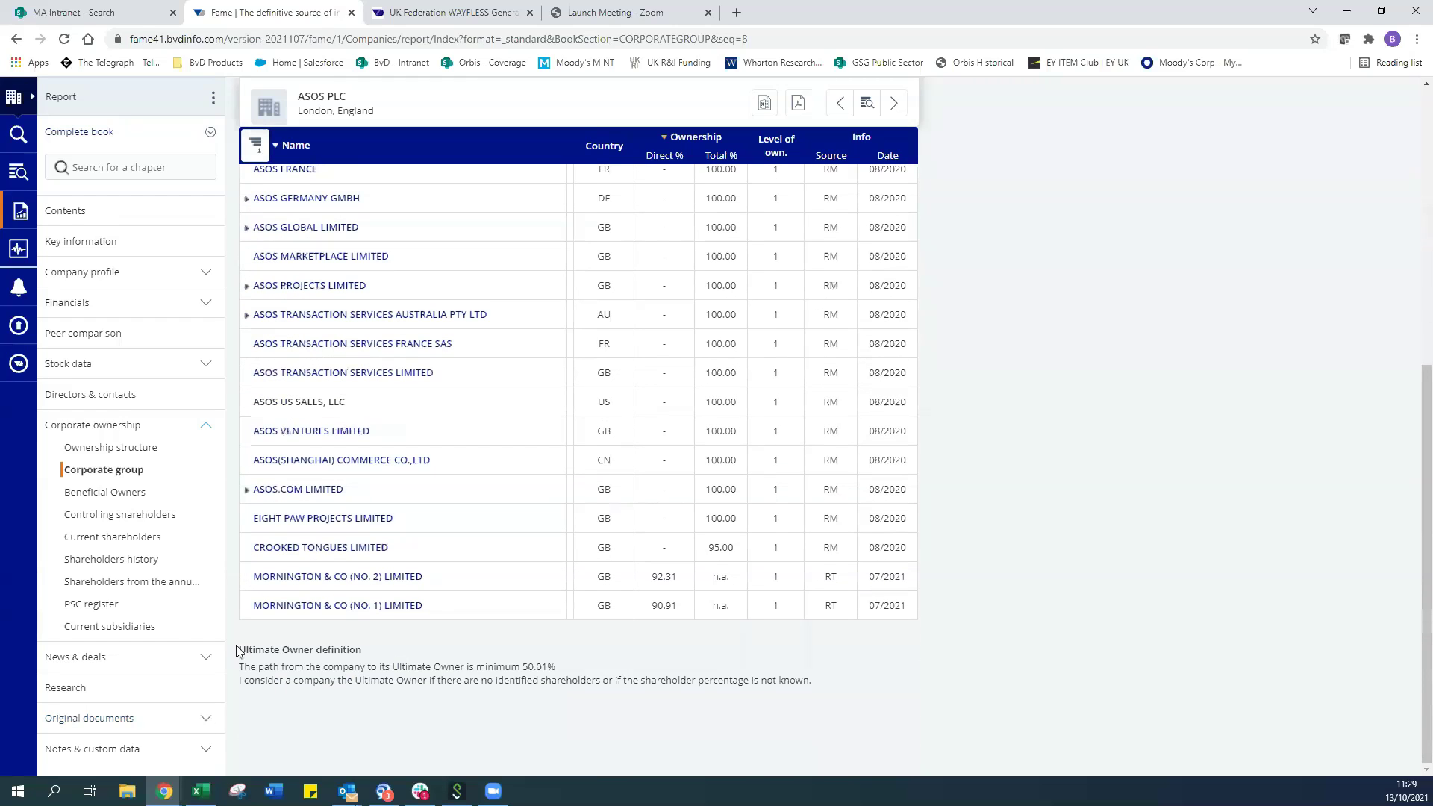
drag(236, 649, 831, 683)
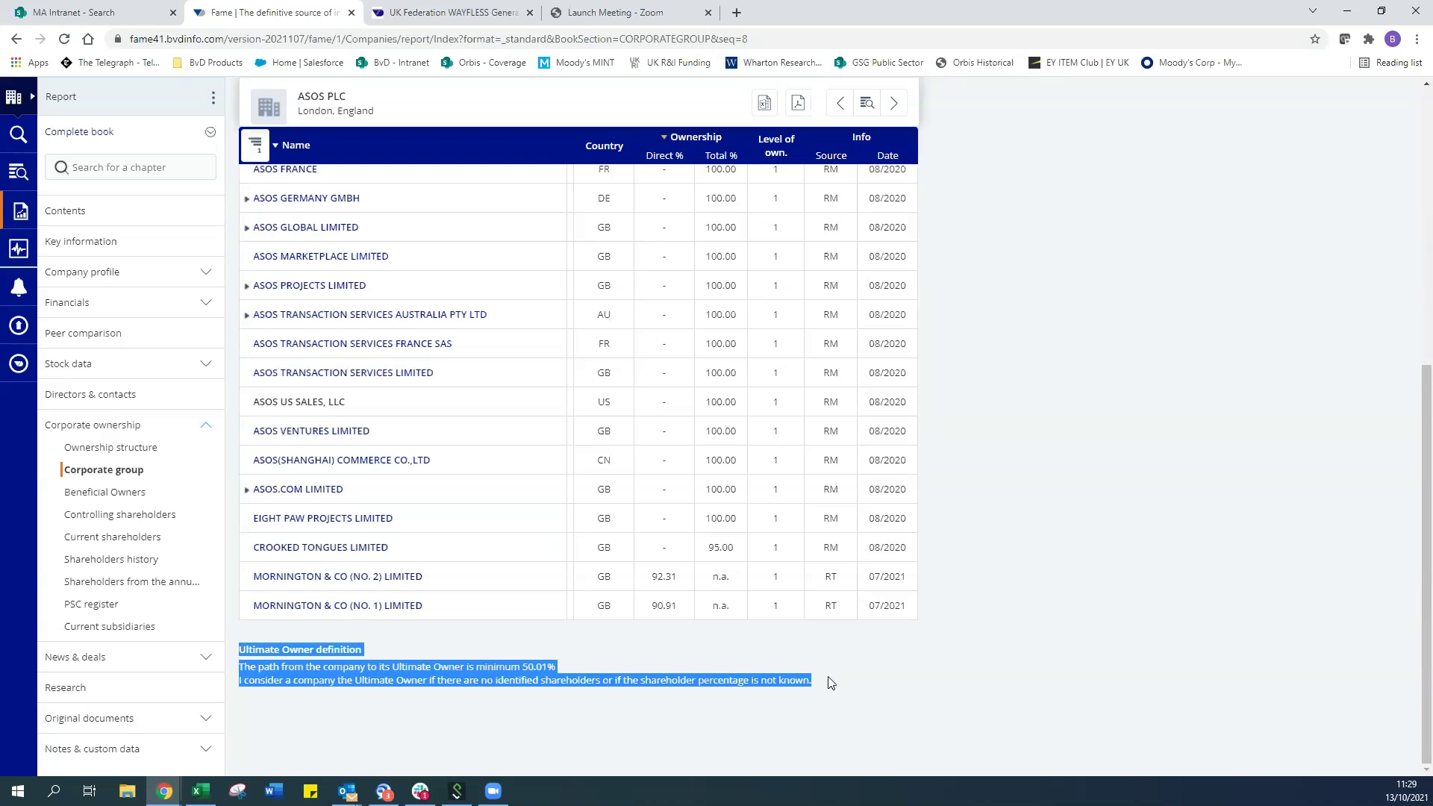
click(831, 682)
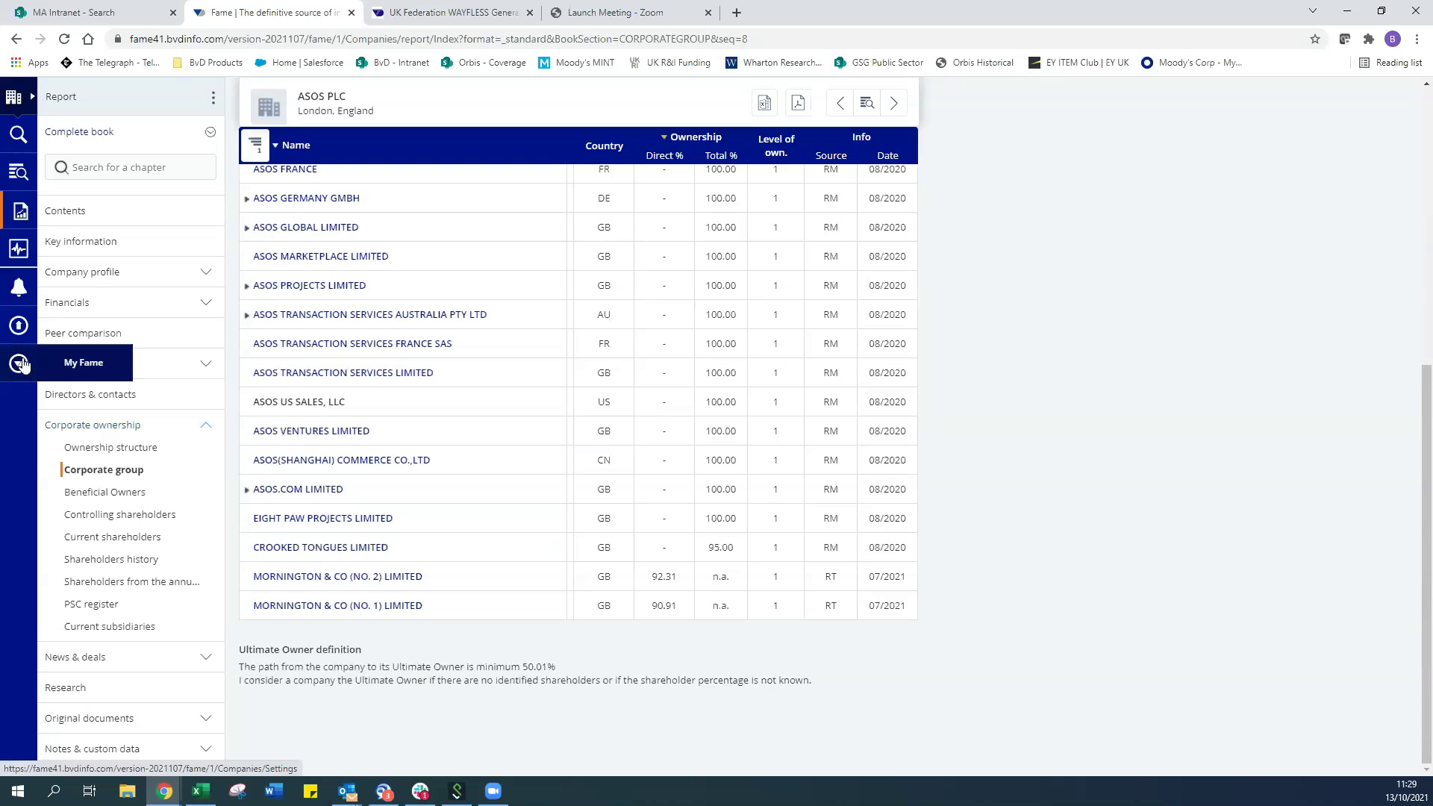
drag(562, 672, 520, 666)
click(946, 682)
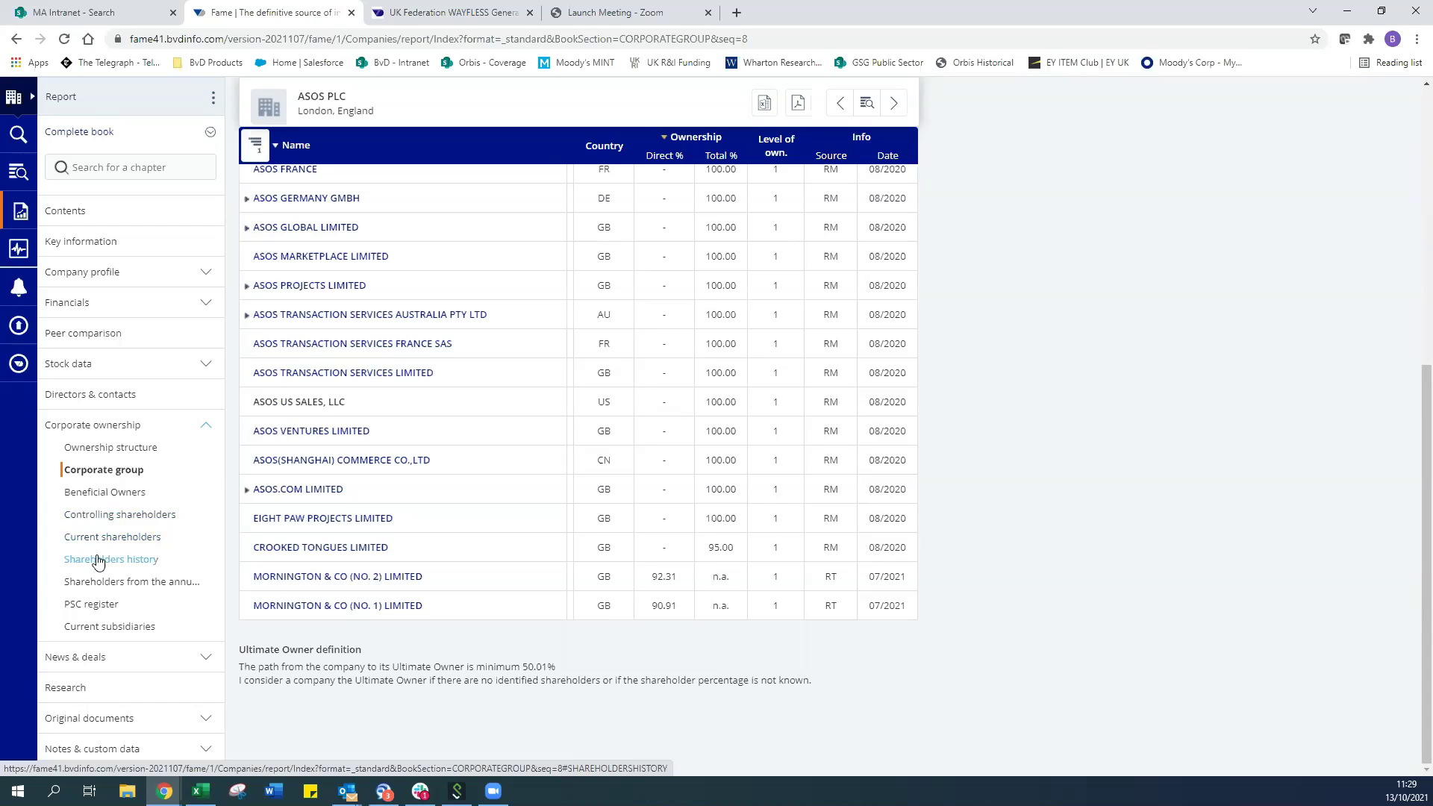
click(198, 663)
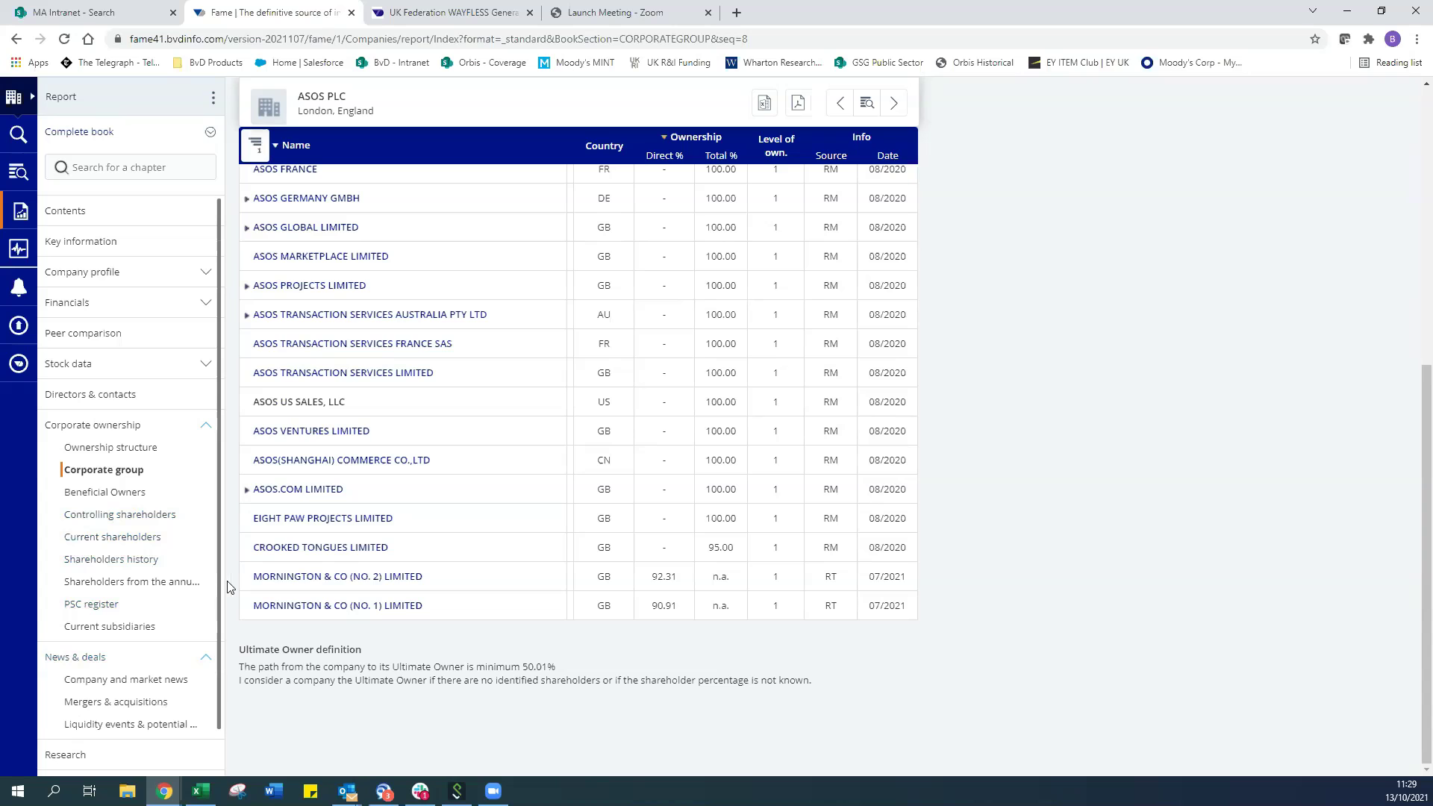
Step: Check ASOS PLC's news filters (negative news, Last year, All sources) unchanged, then open Mergers & acquisitions
click(84, 684)
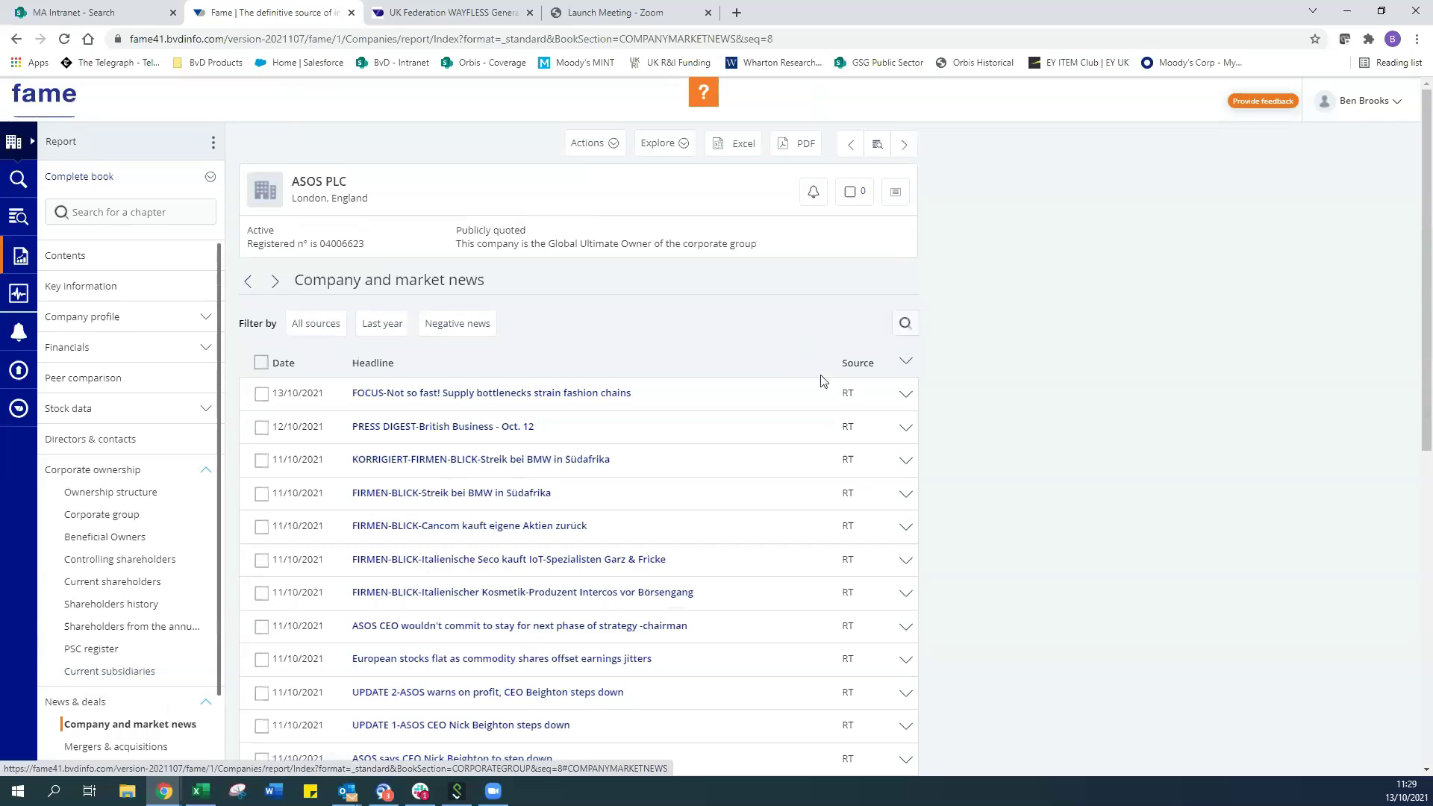
scroll(814, 322, down, 8)
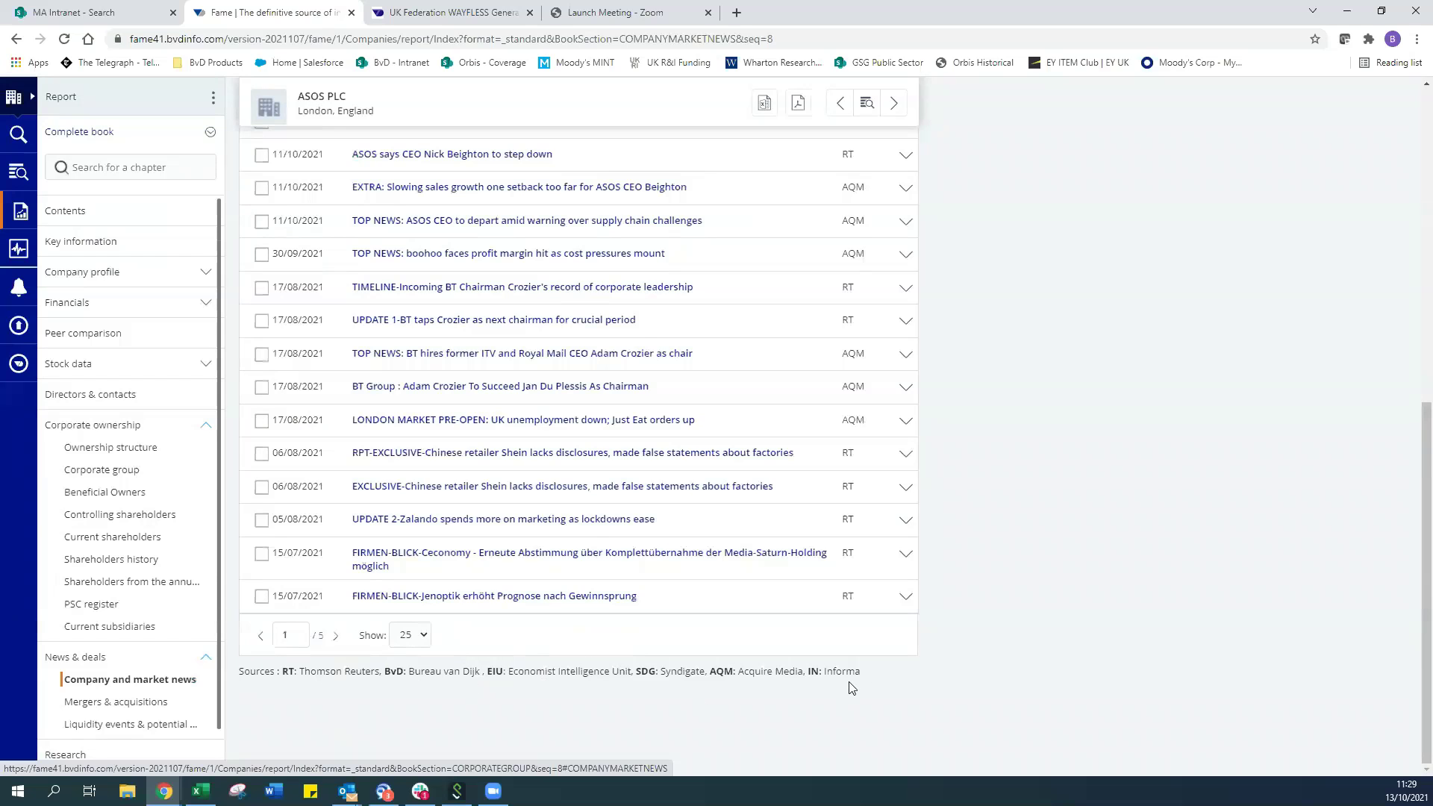
scroll(852, 687, up, 10)
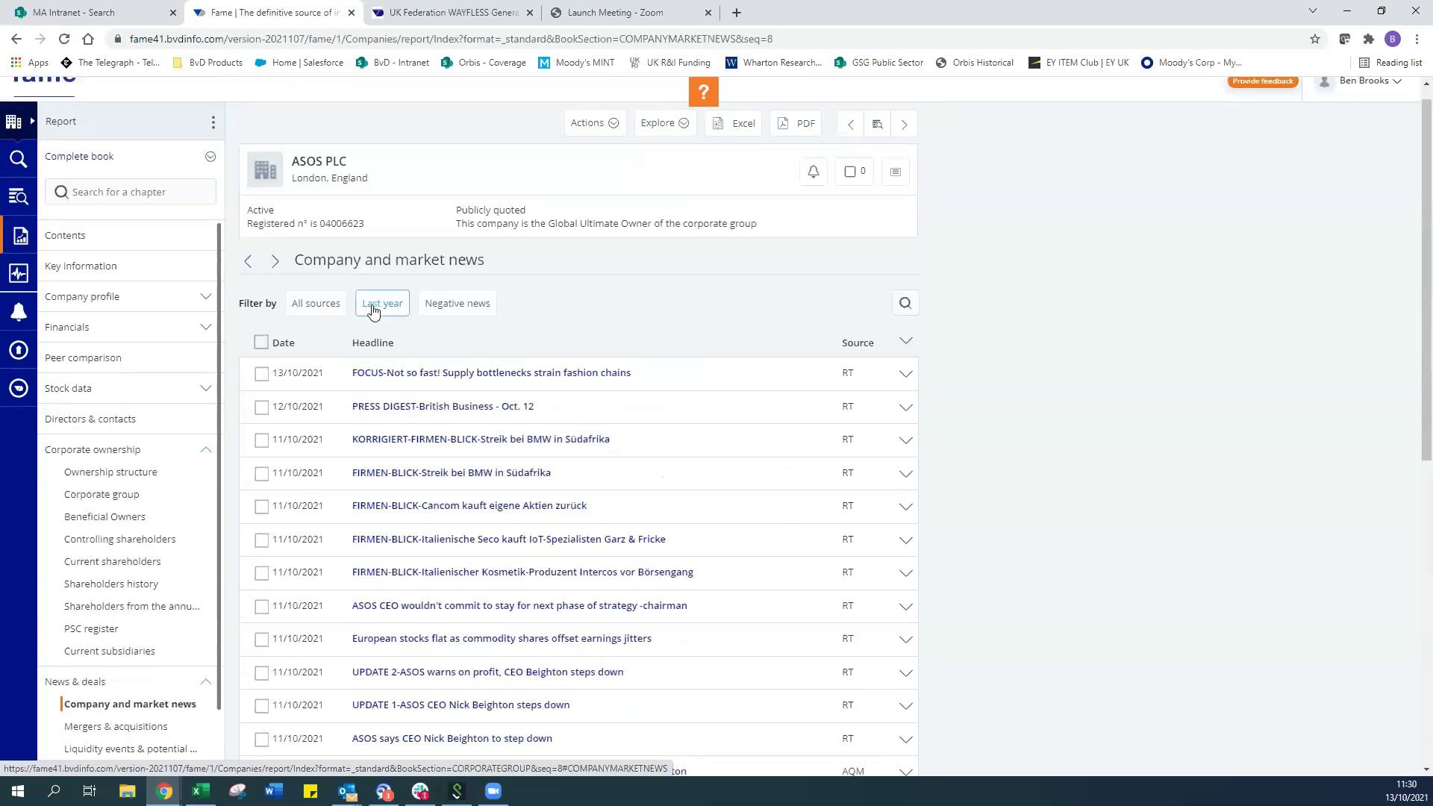
click(435, 309)
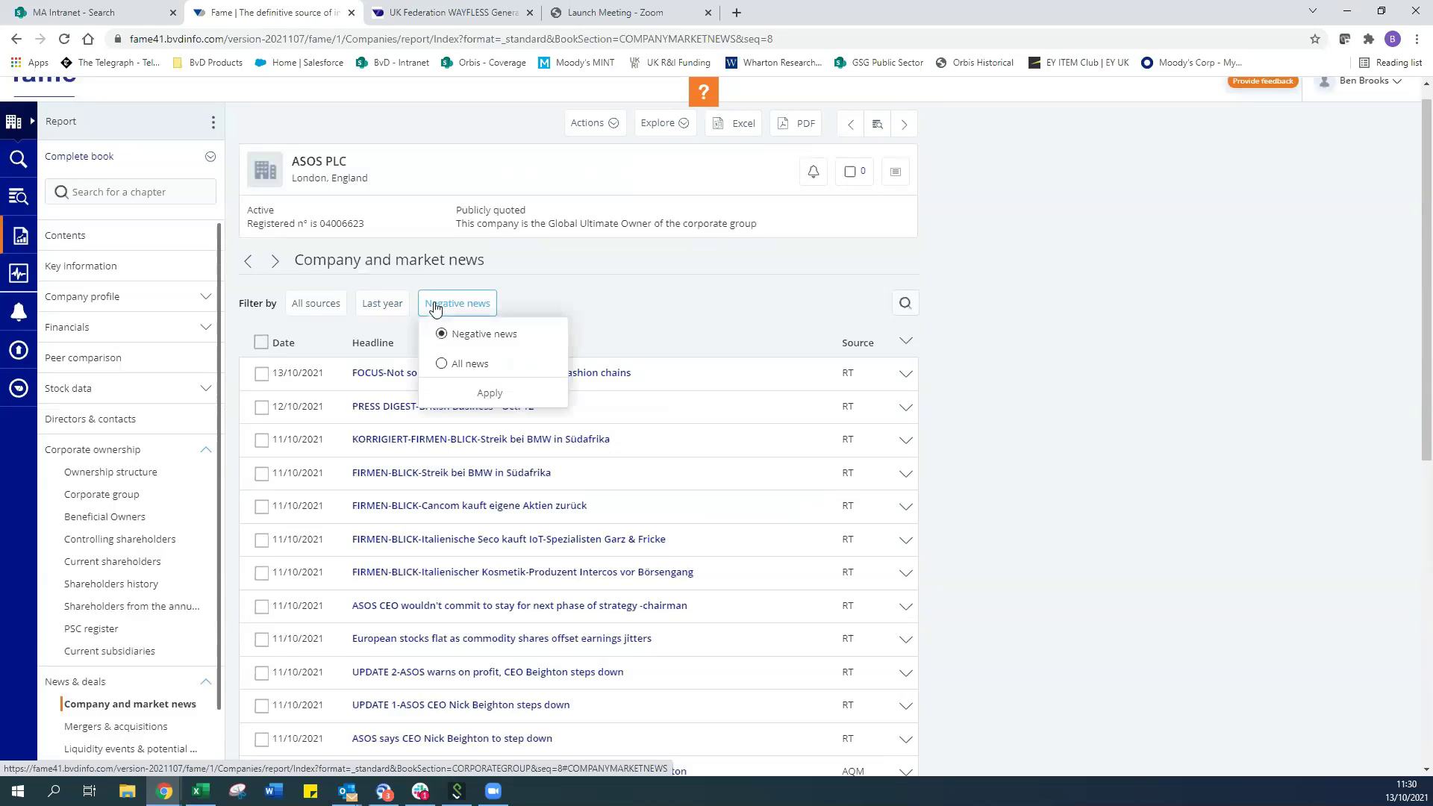
click(386, 311)
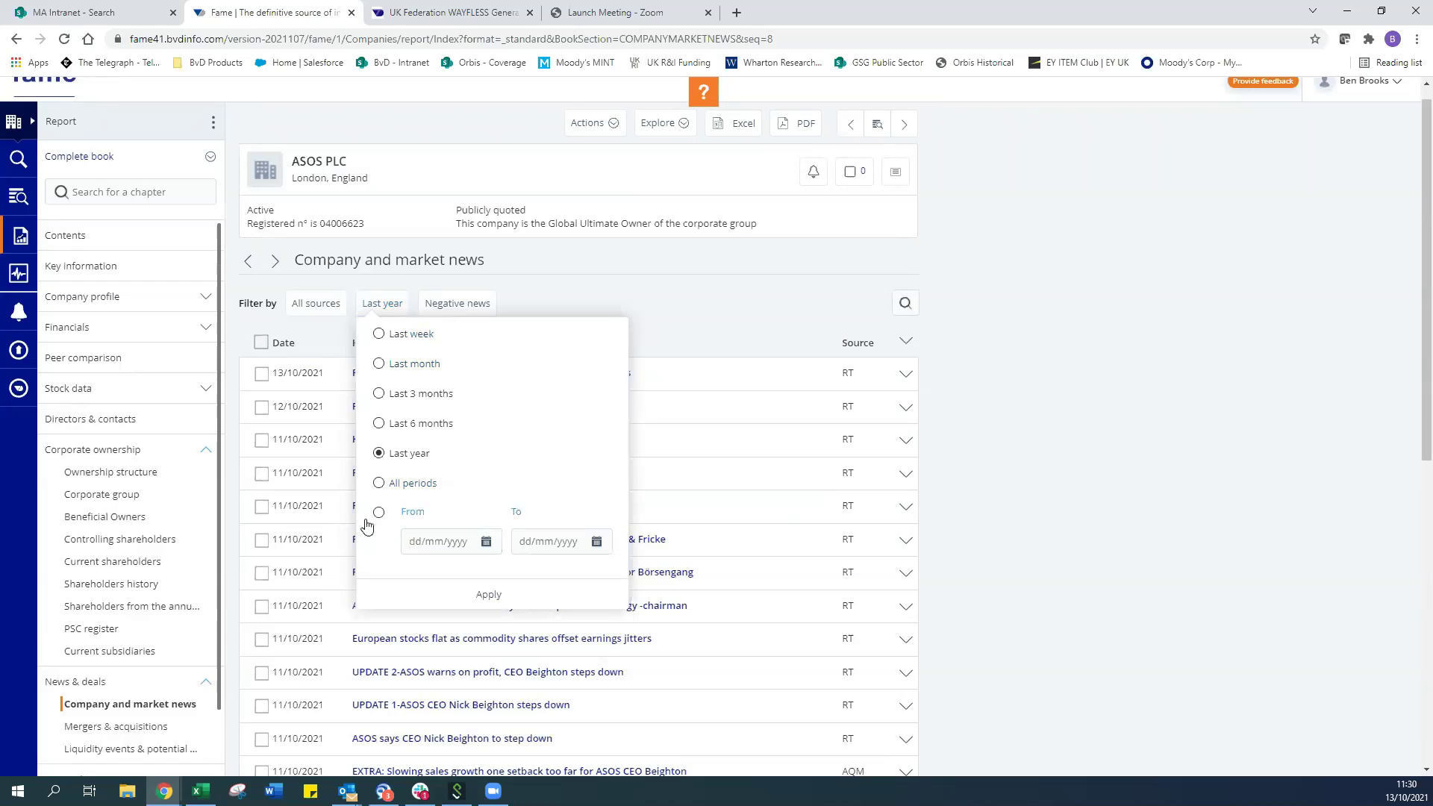
click(302, 302)
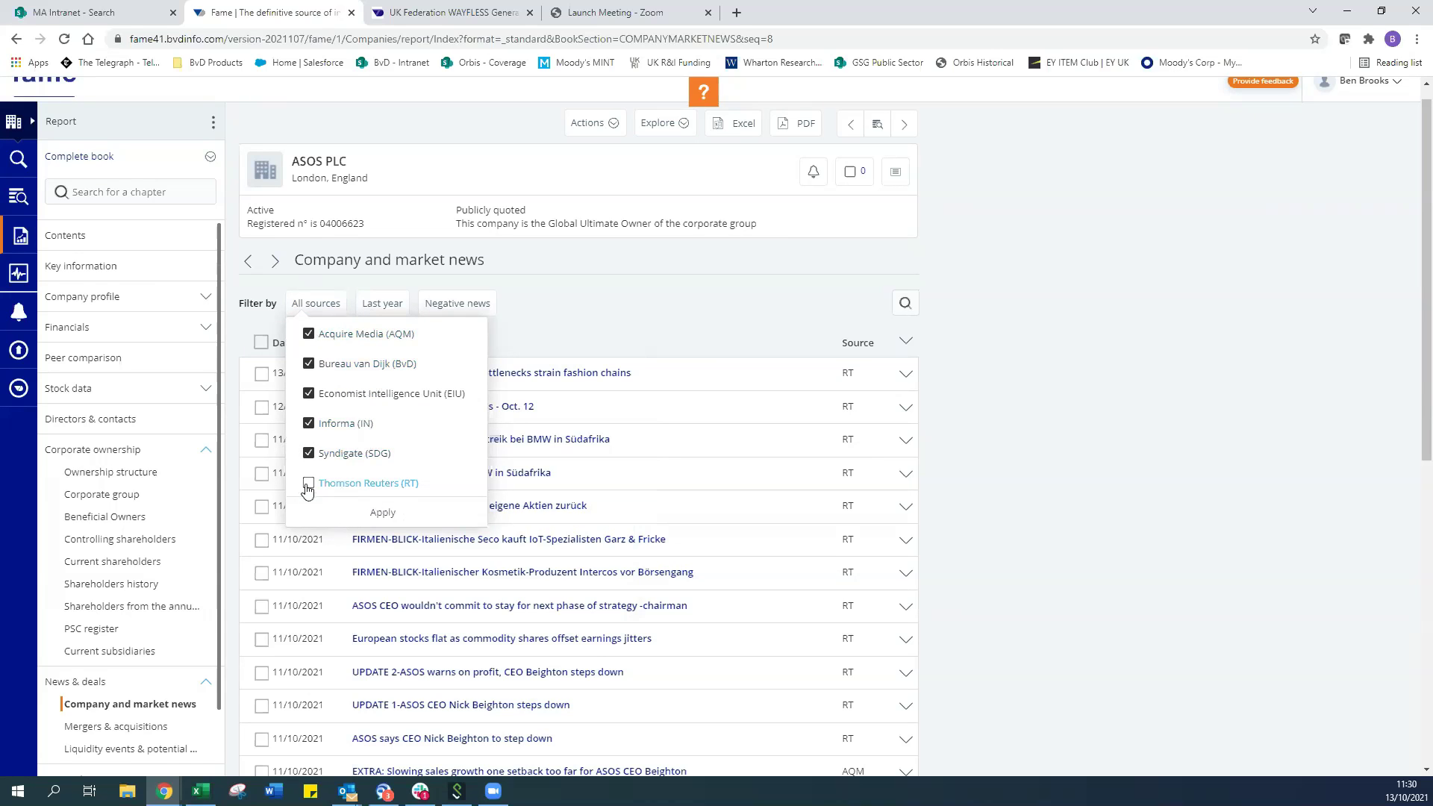
click(1063, 373)
scroll(112, 550, down, 2)
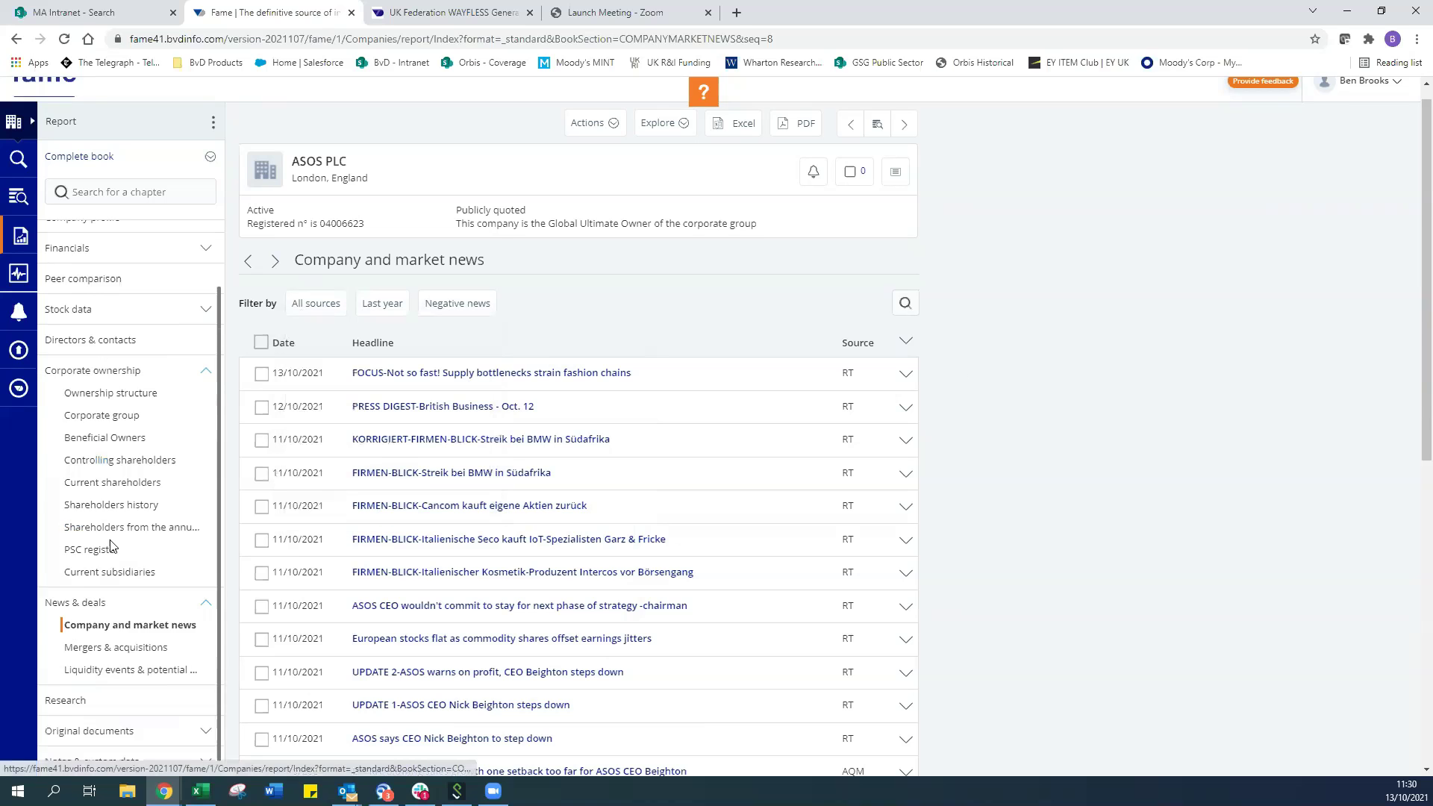
click(111, 647)
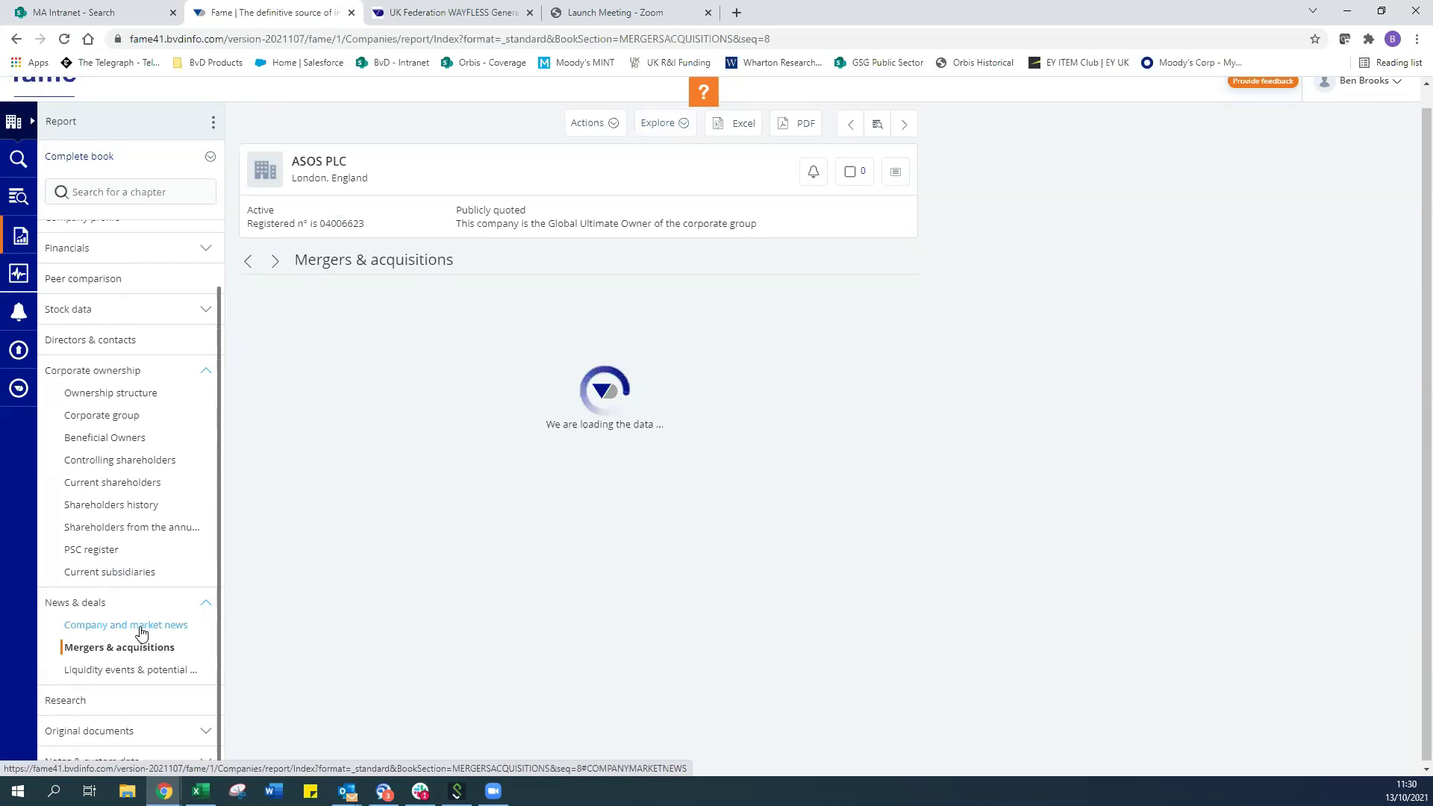
Step: Open ASOS PLC's Original documents and list the eleven filings from 2020
click(149, 731)
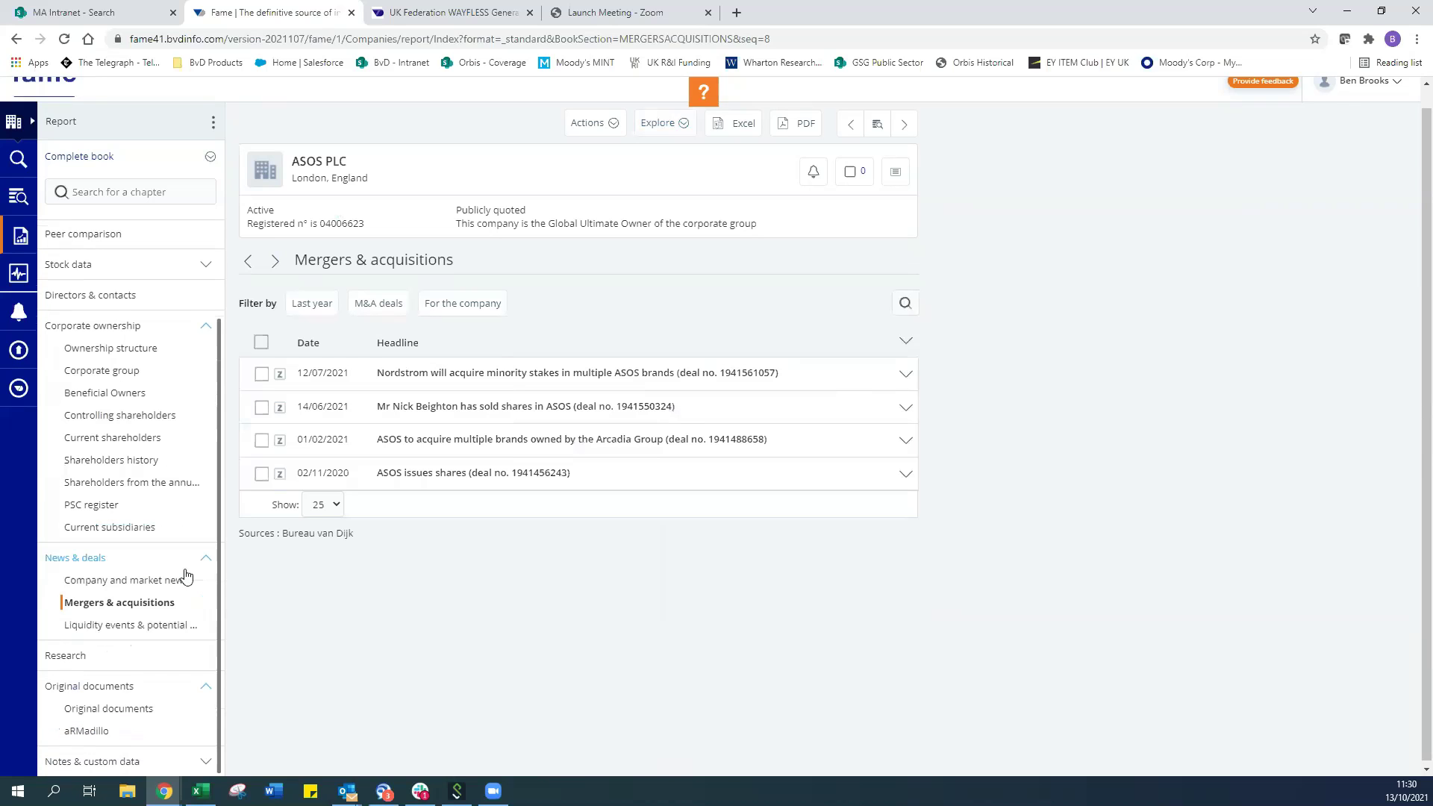
click(144, 717)
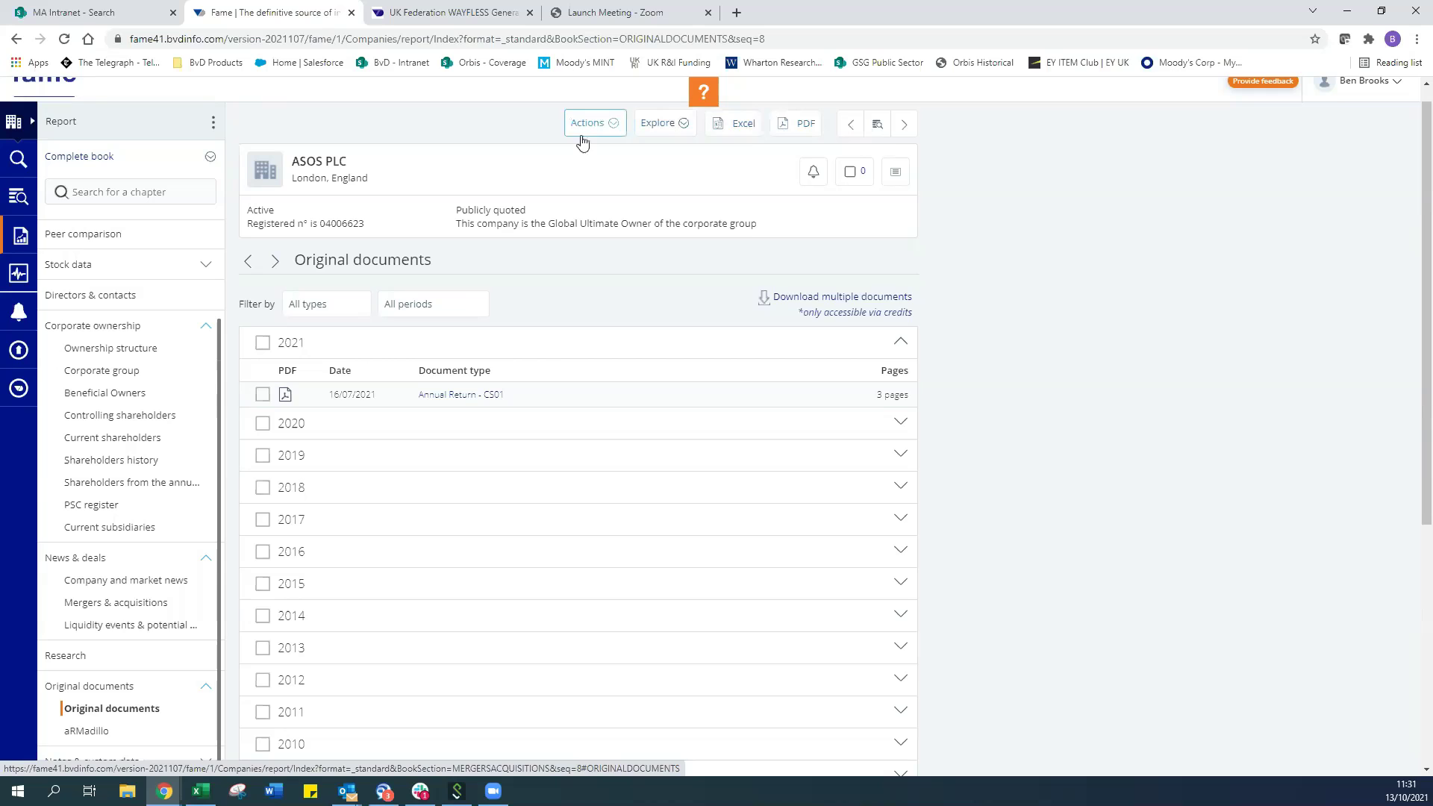
click(897, 427)
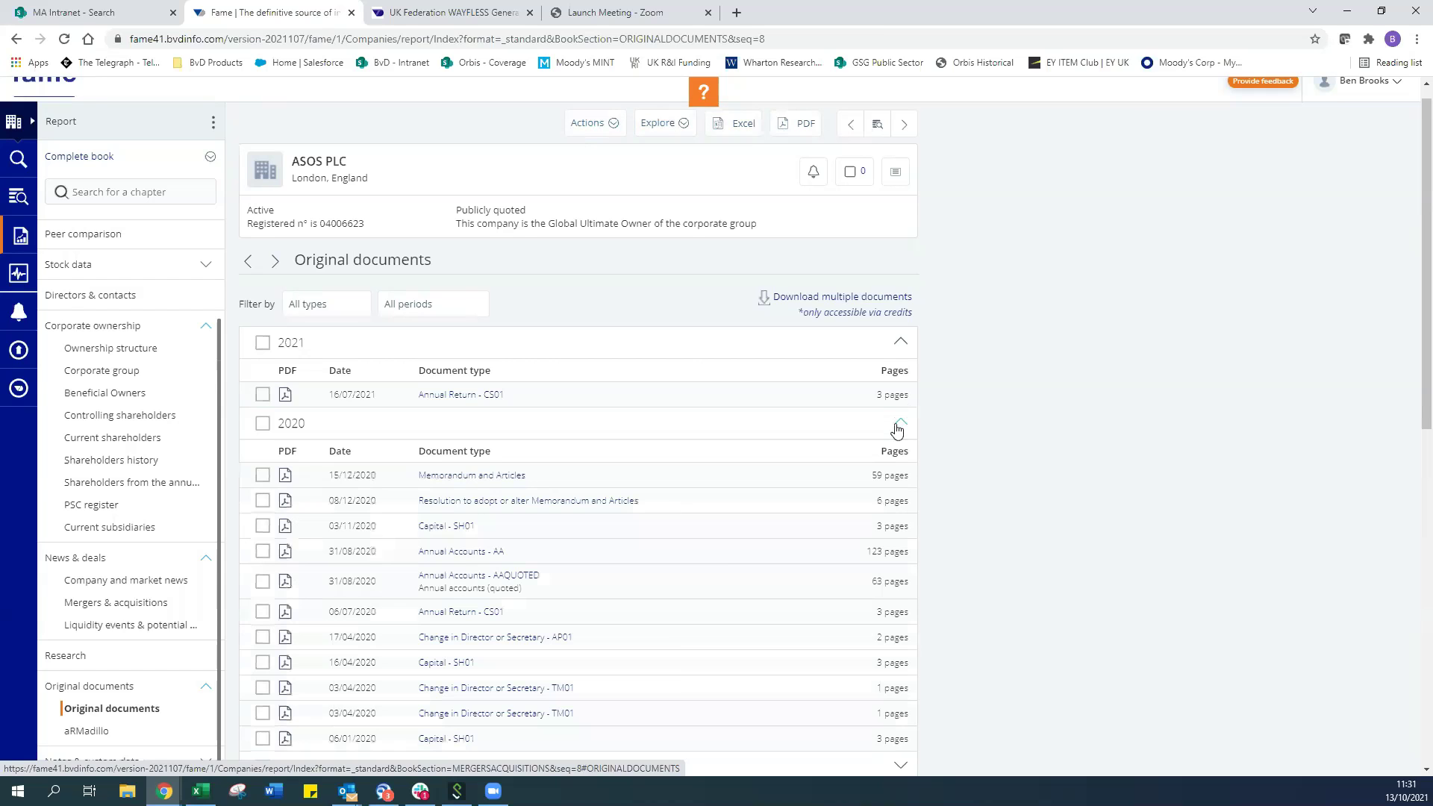
scroll(727, 560, down, 1)
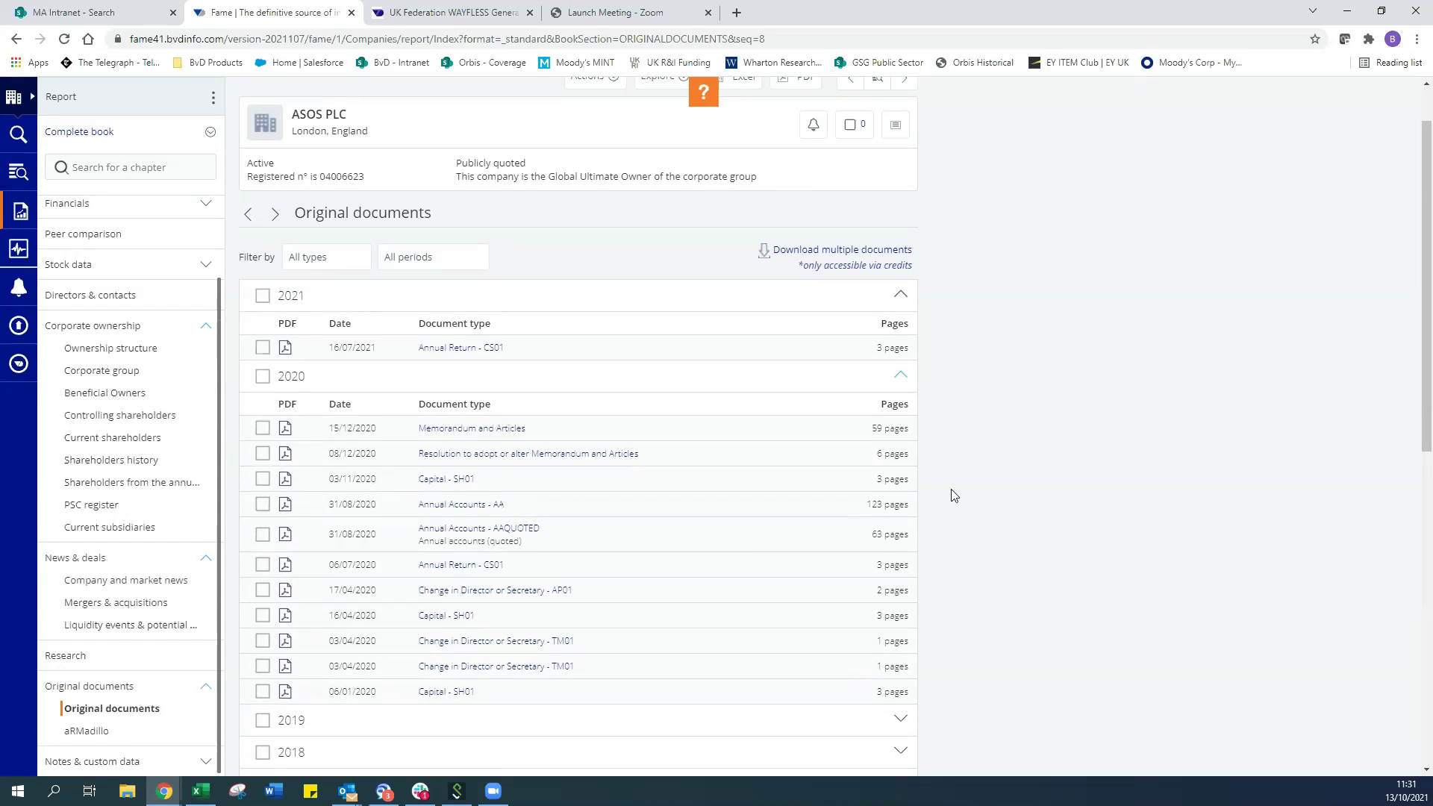
scroll(950, 494, down, 4)
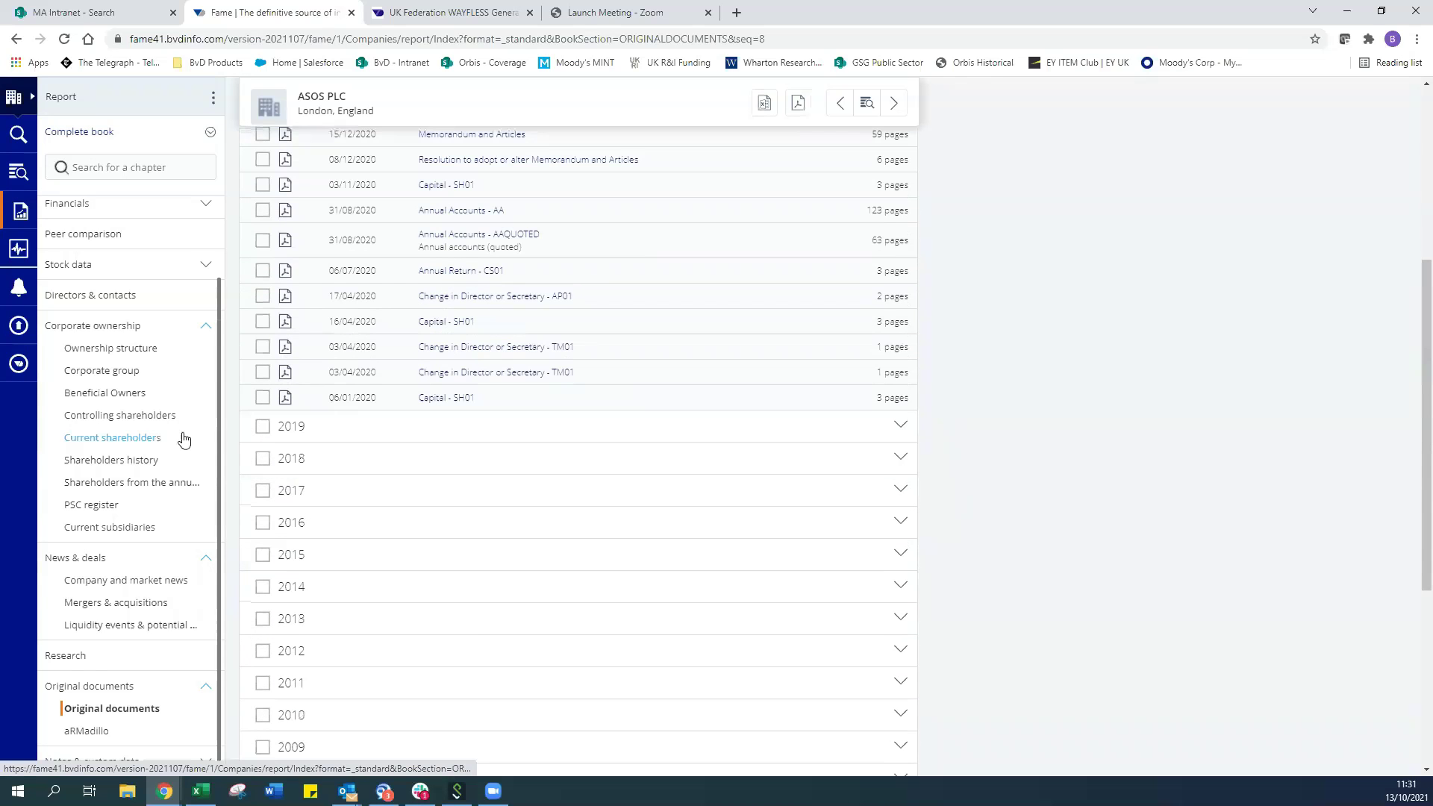
scroll(183, 438, up, 1)
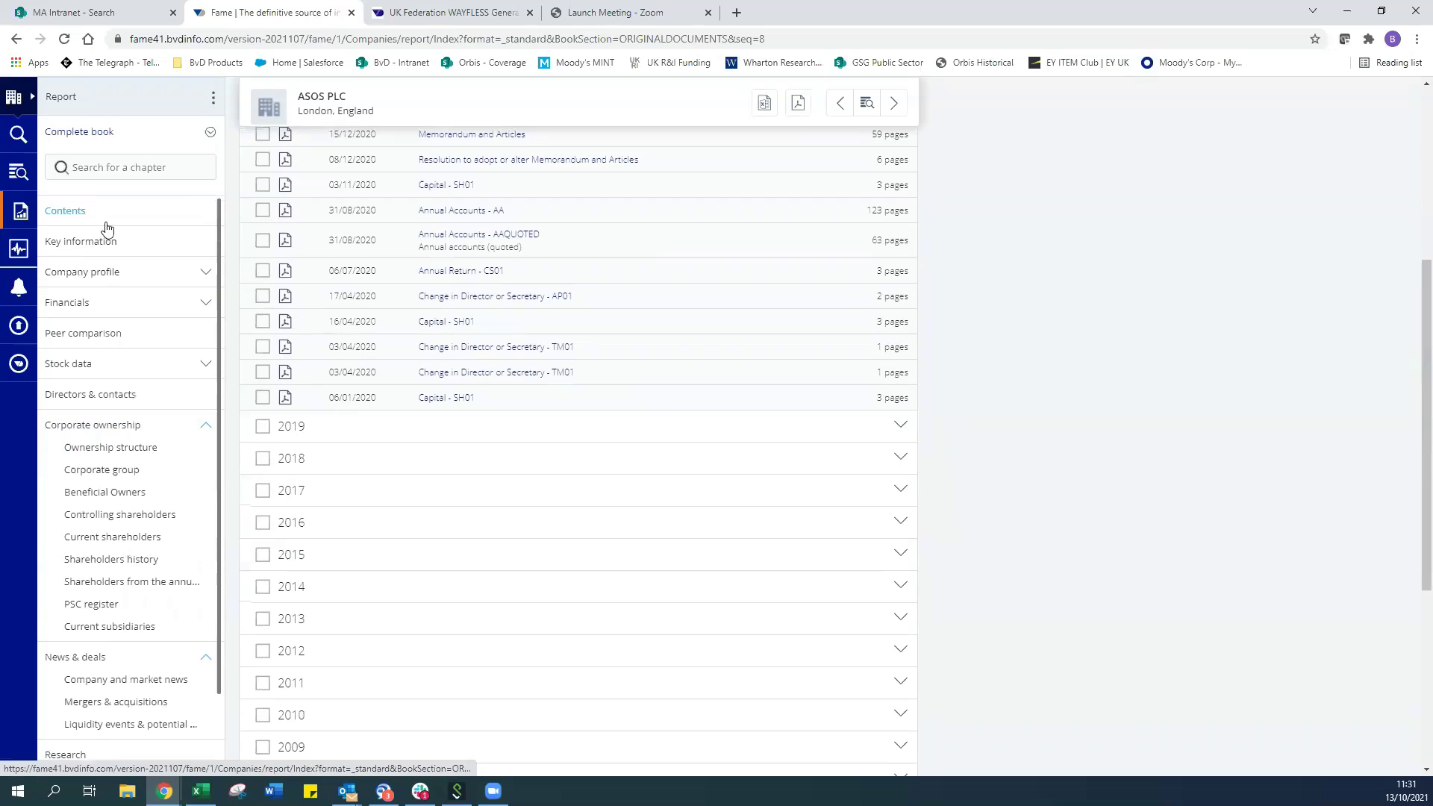
Step: Go to Tools and open Pivot analysis, showing the saved Industry/Region and Region/Turnover analyses
click(18, 253)
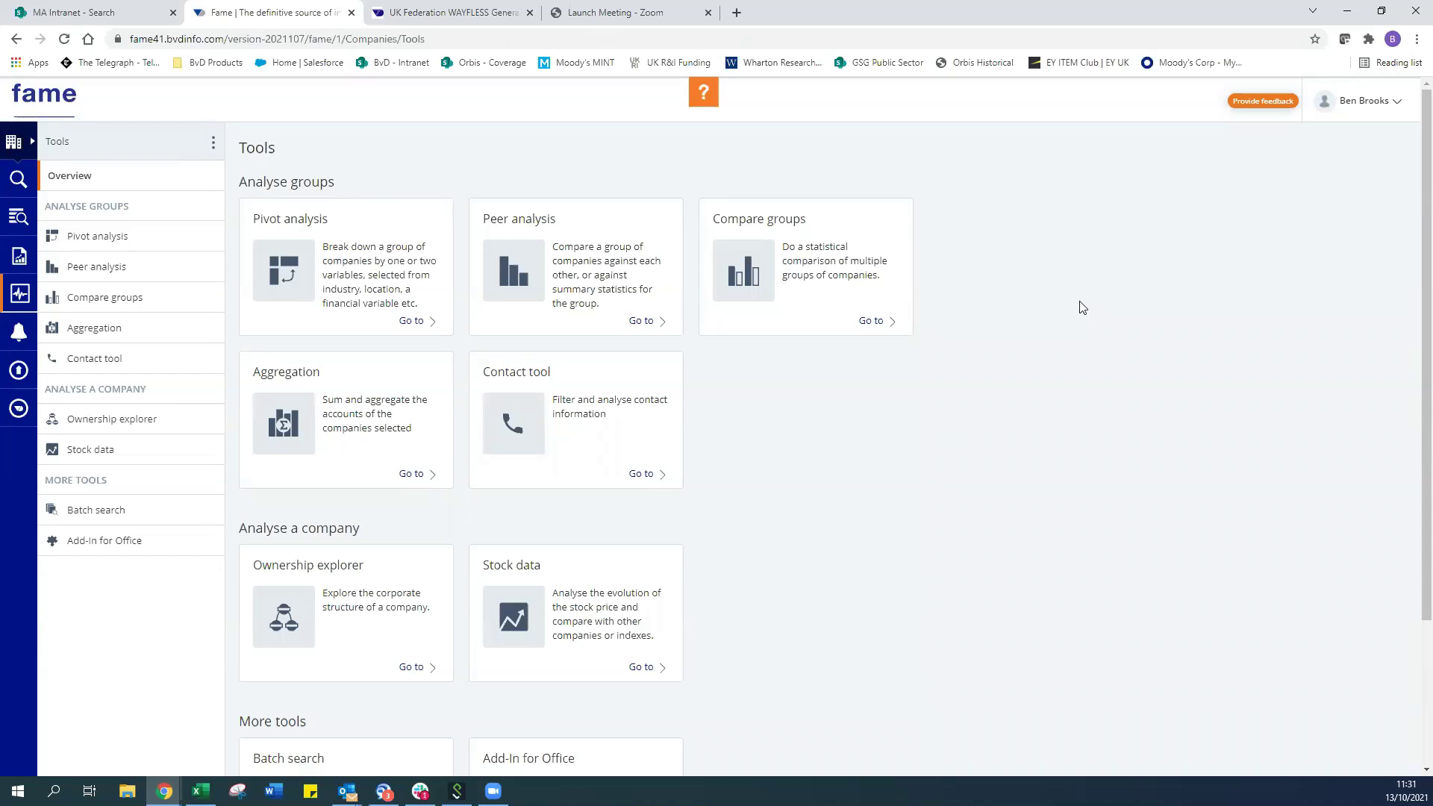
scroll(1082, 307, down, 3)
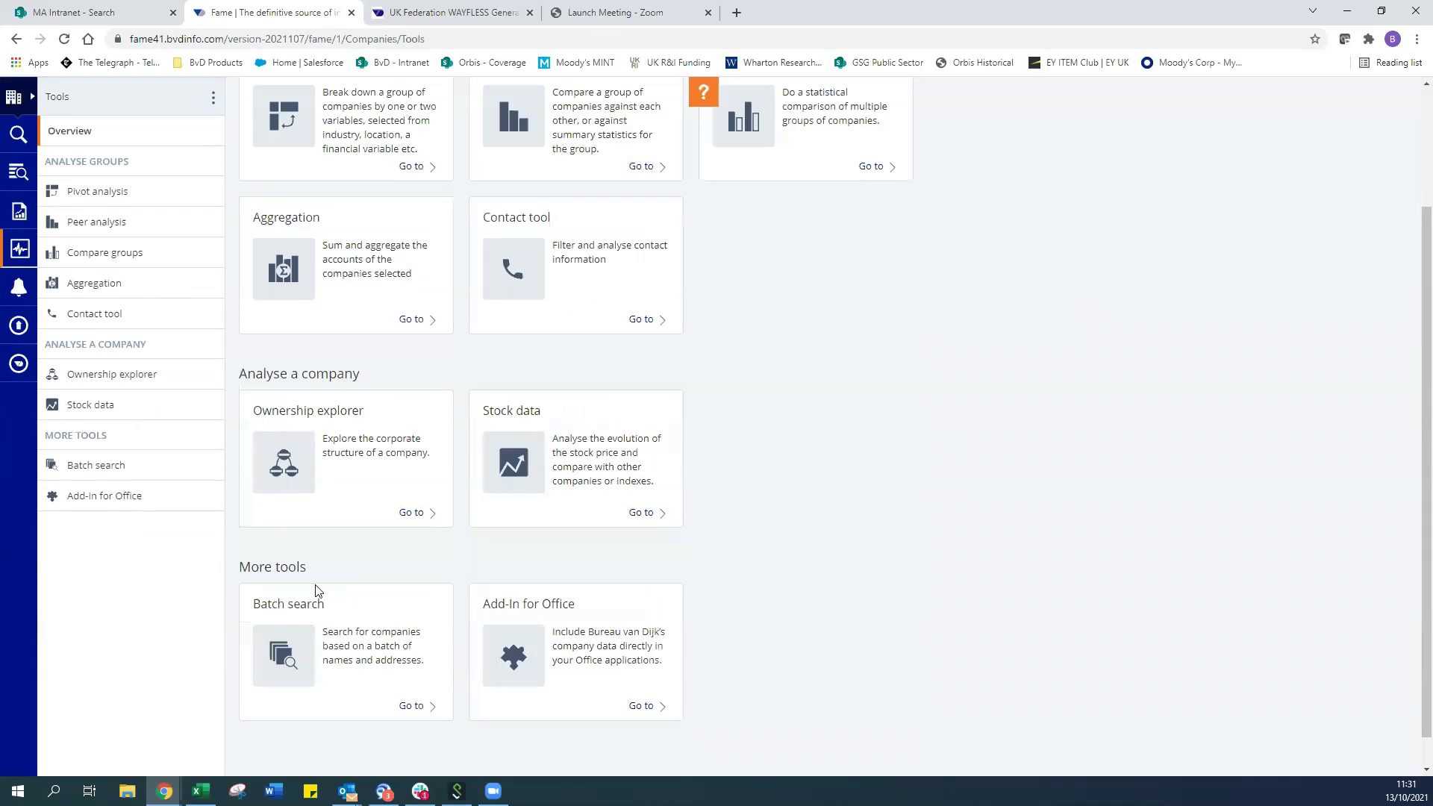
scroll(865, 453, up, 3)
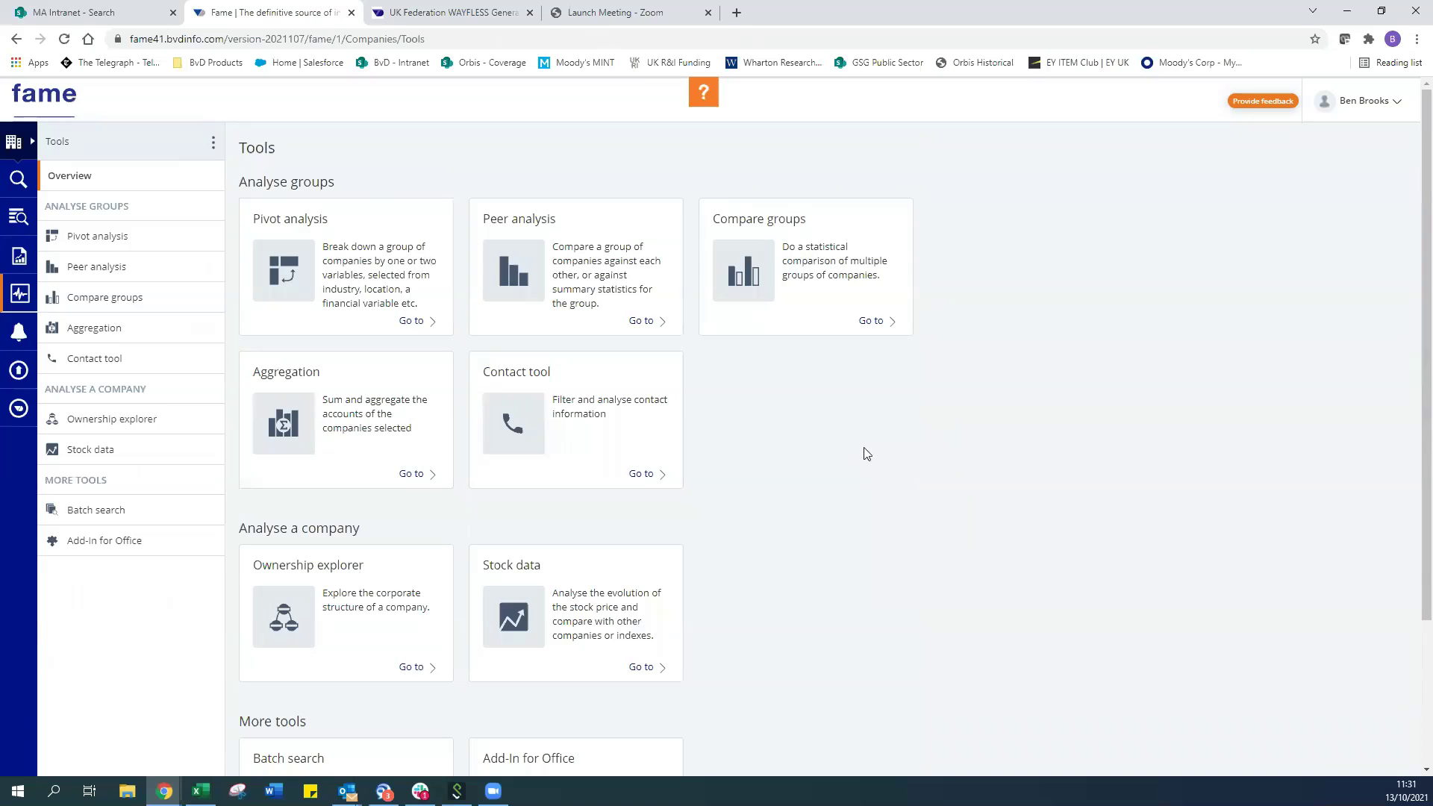
click(419, 323)
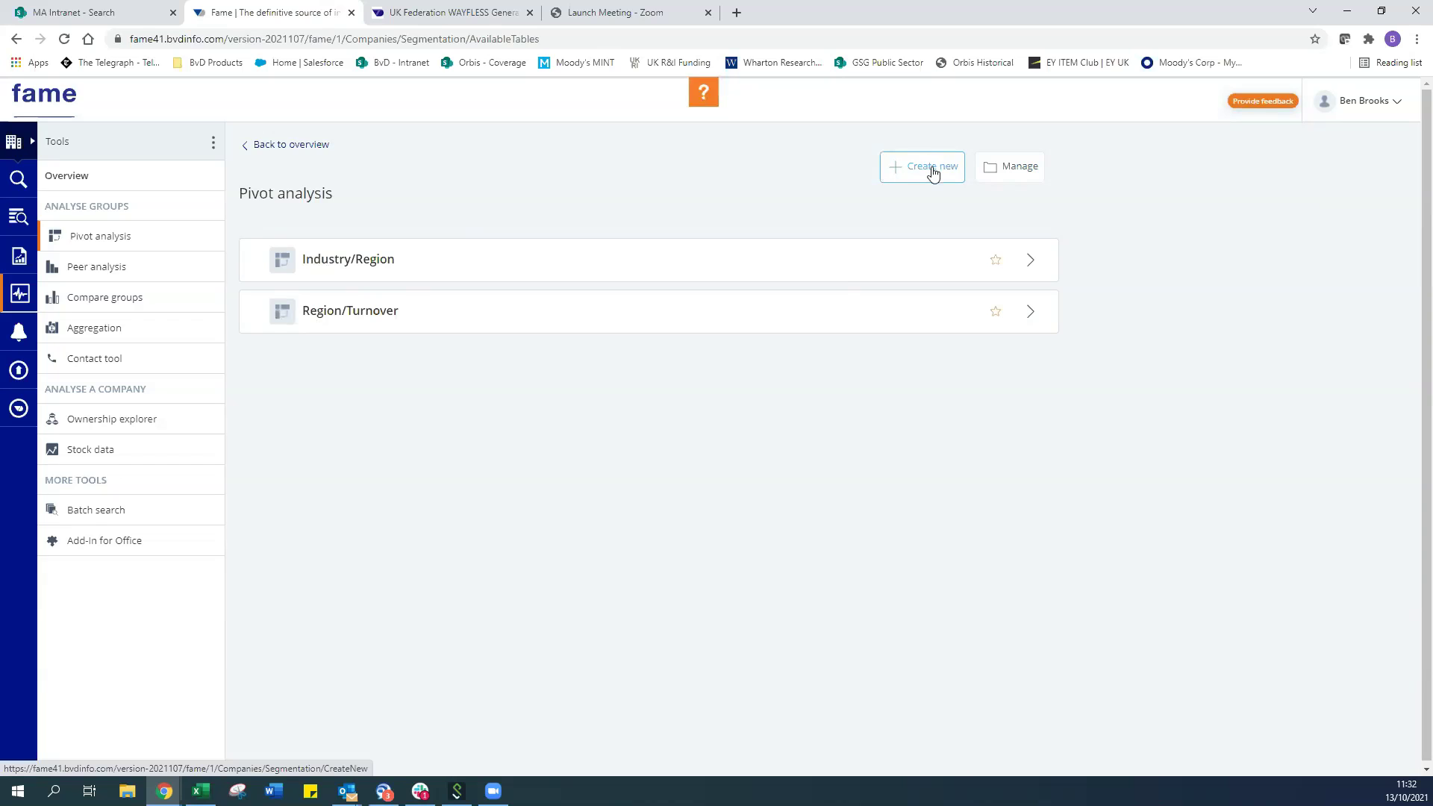
Step: Open the Region/Turnover pivot of 153 companies by postal region and four turnover bands, shown as a chart
click(1031, 311)
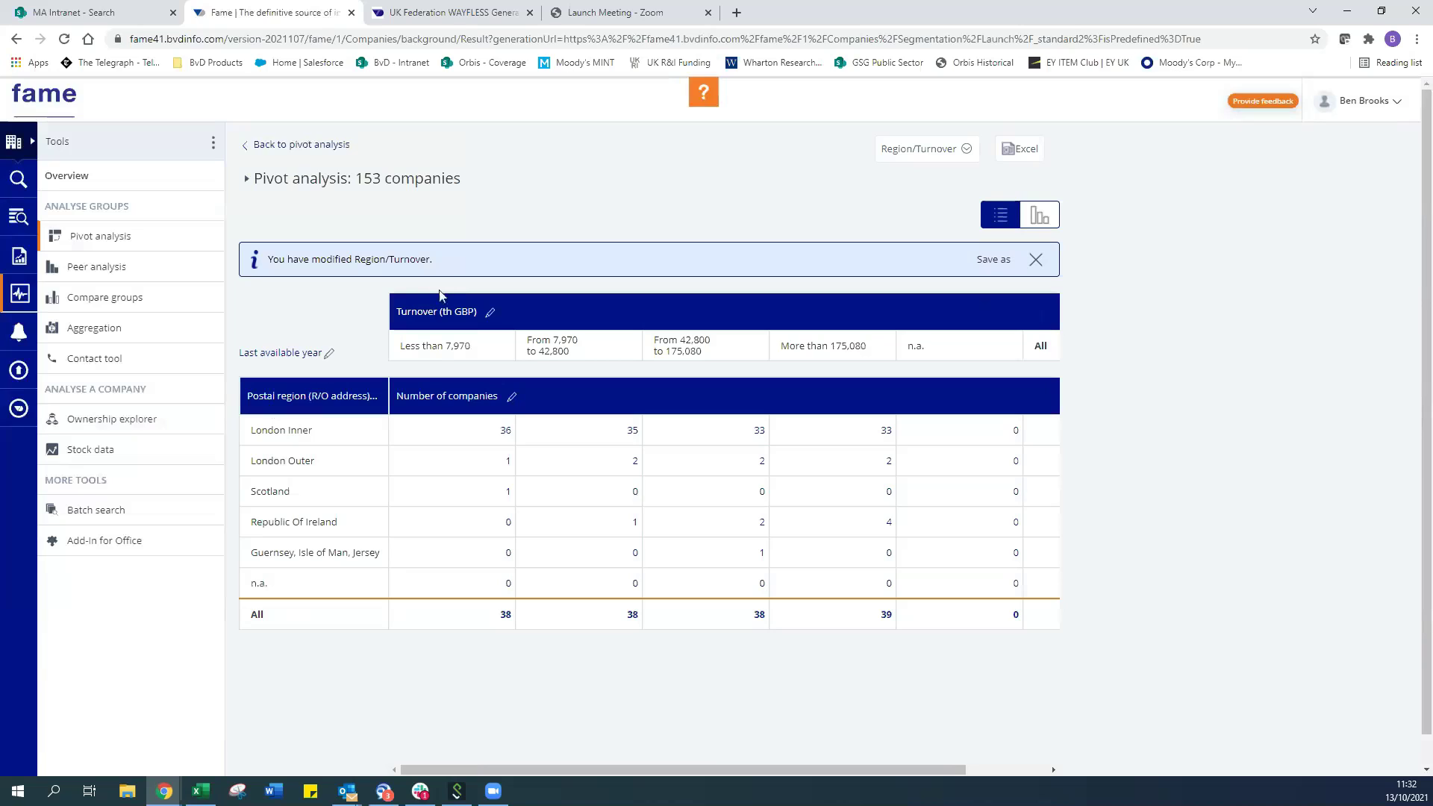
click(432, 349)
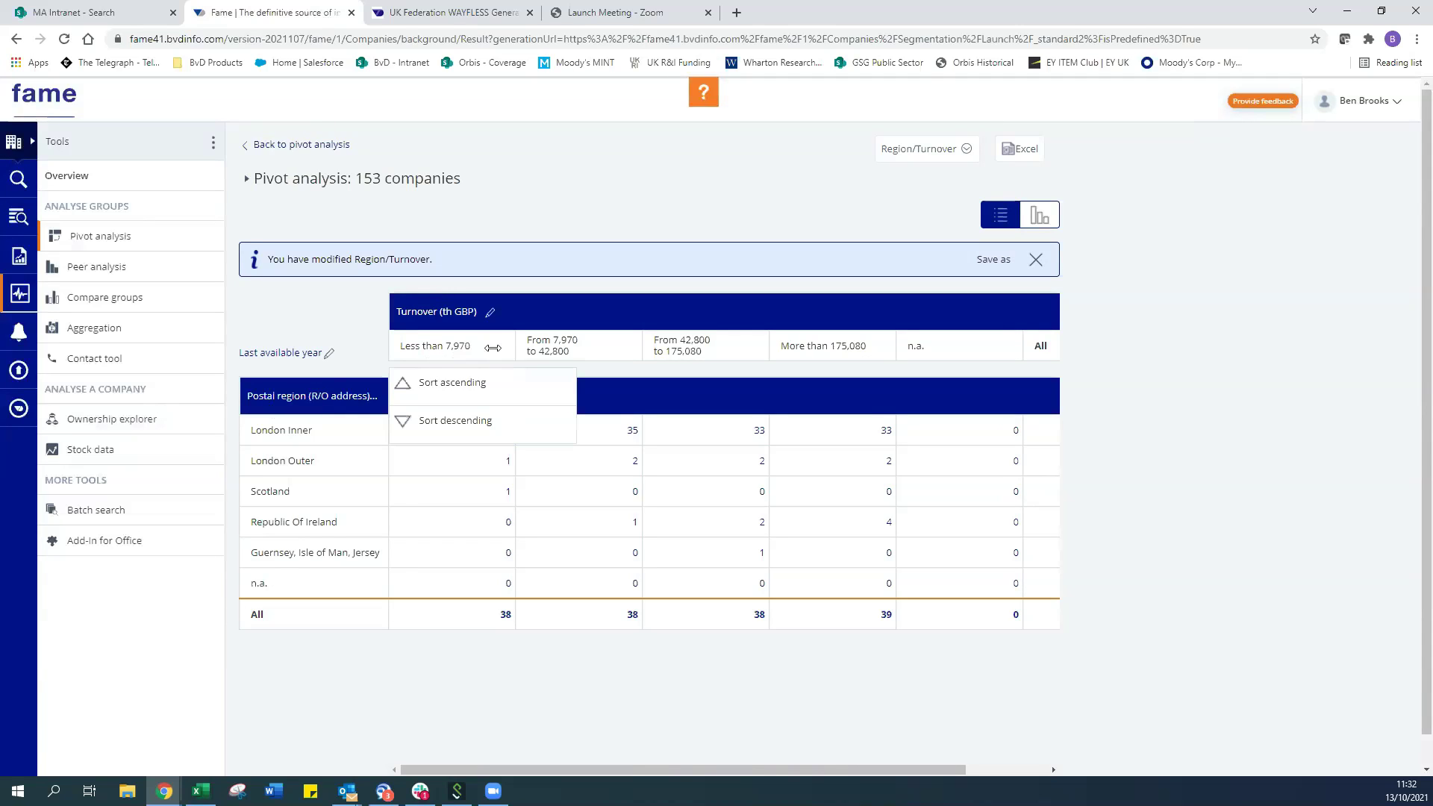
click(874, 370)
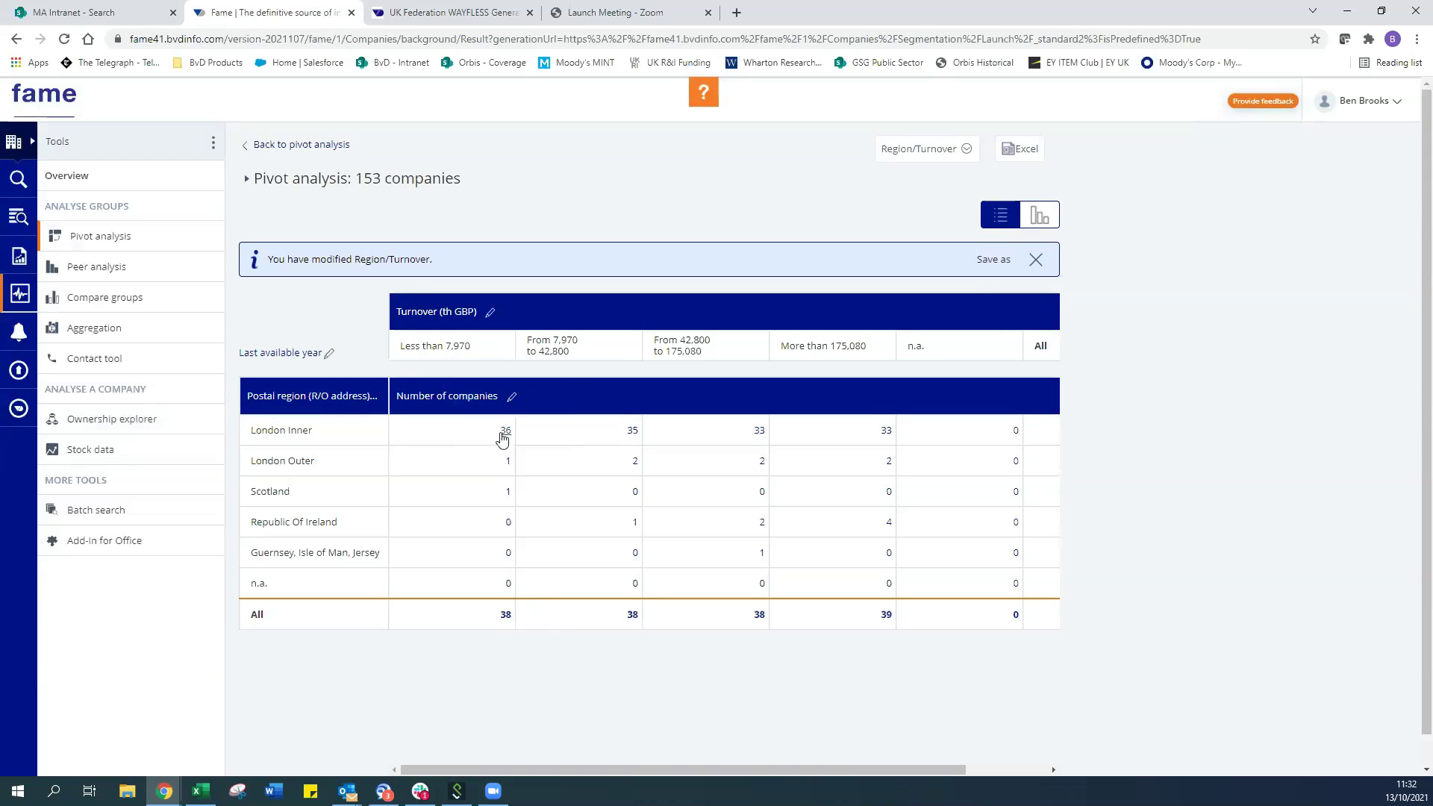
click(1037, 219)
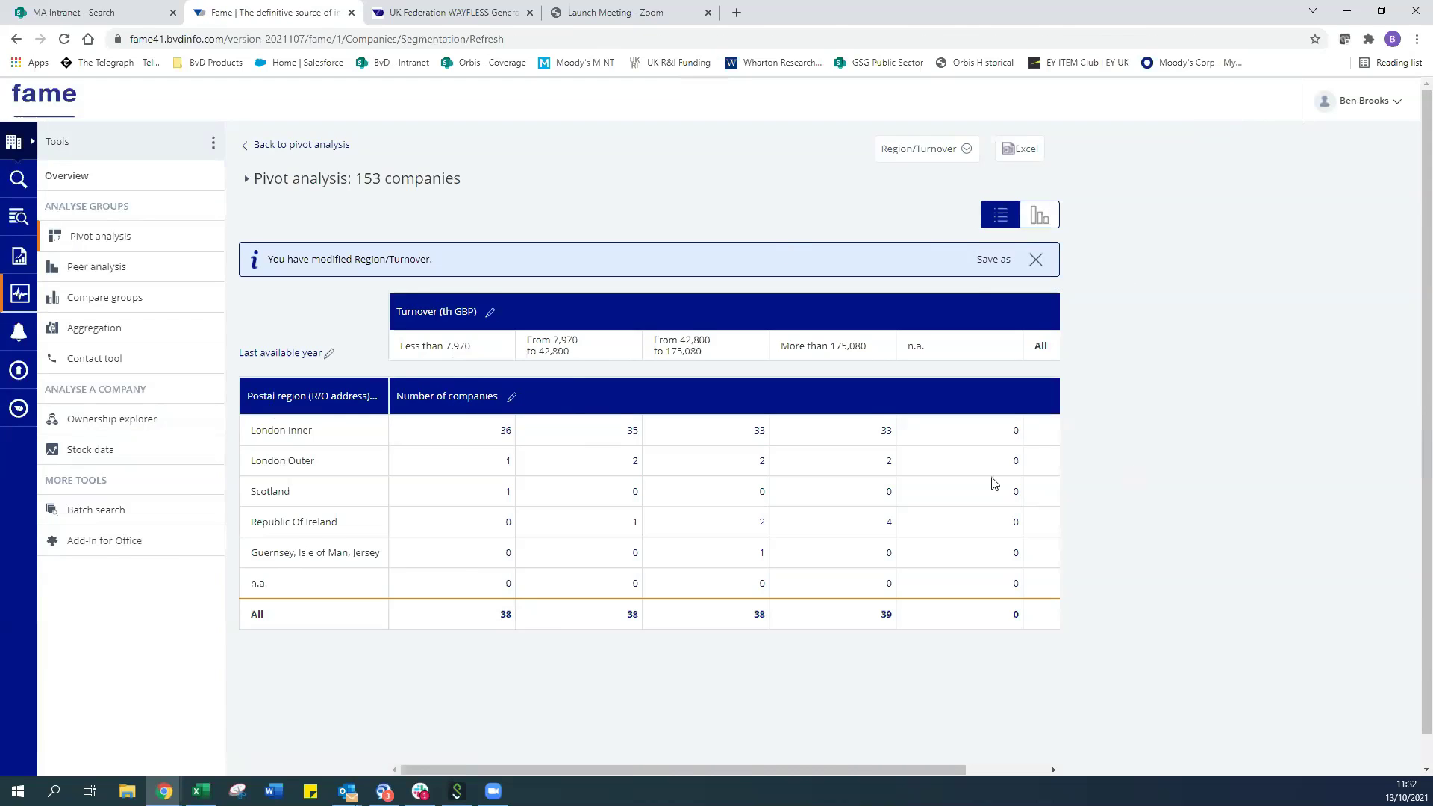
click(1038, 216)
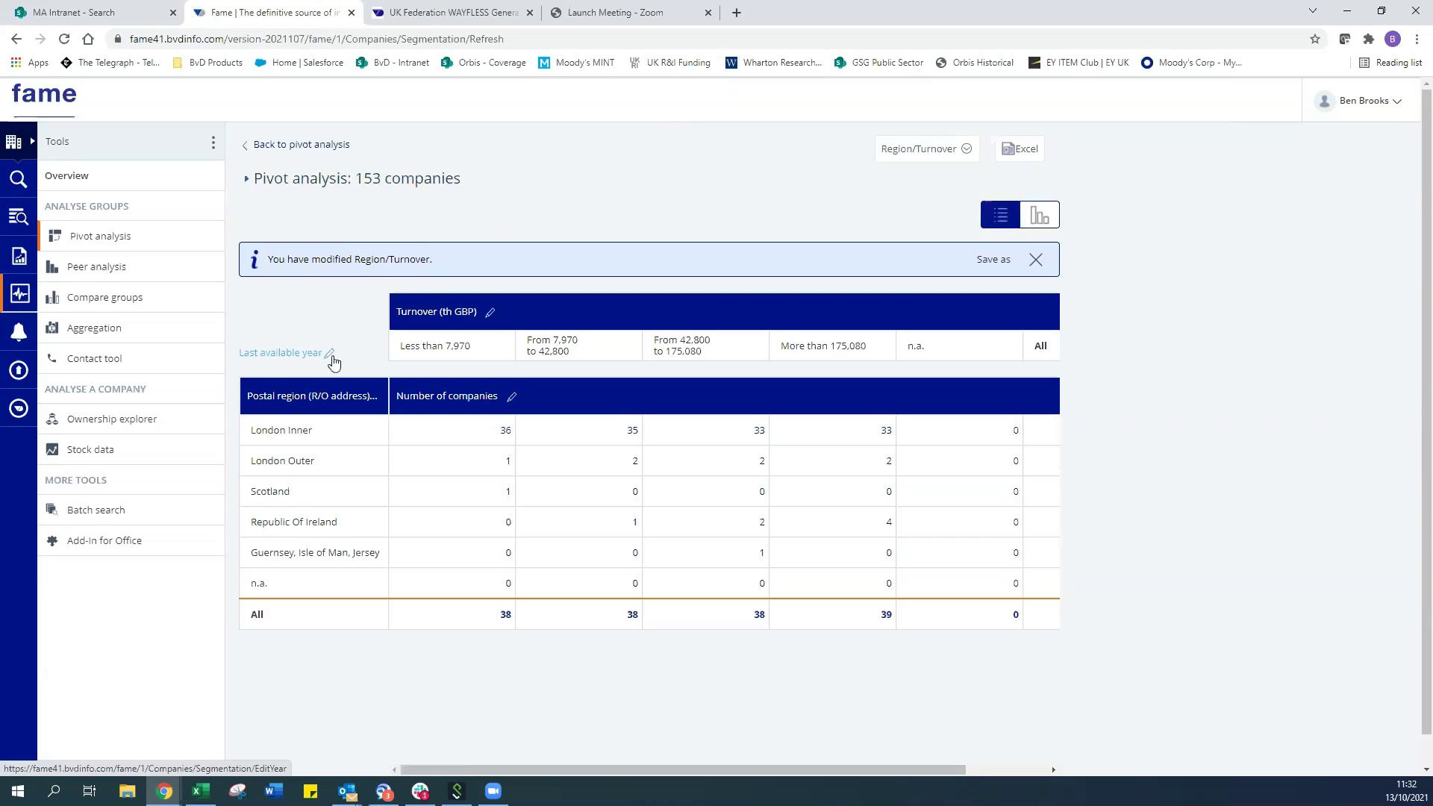
scroll(333, 362, down, 1)
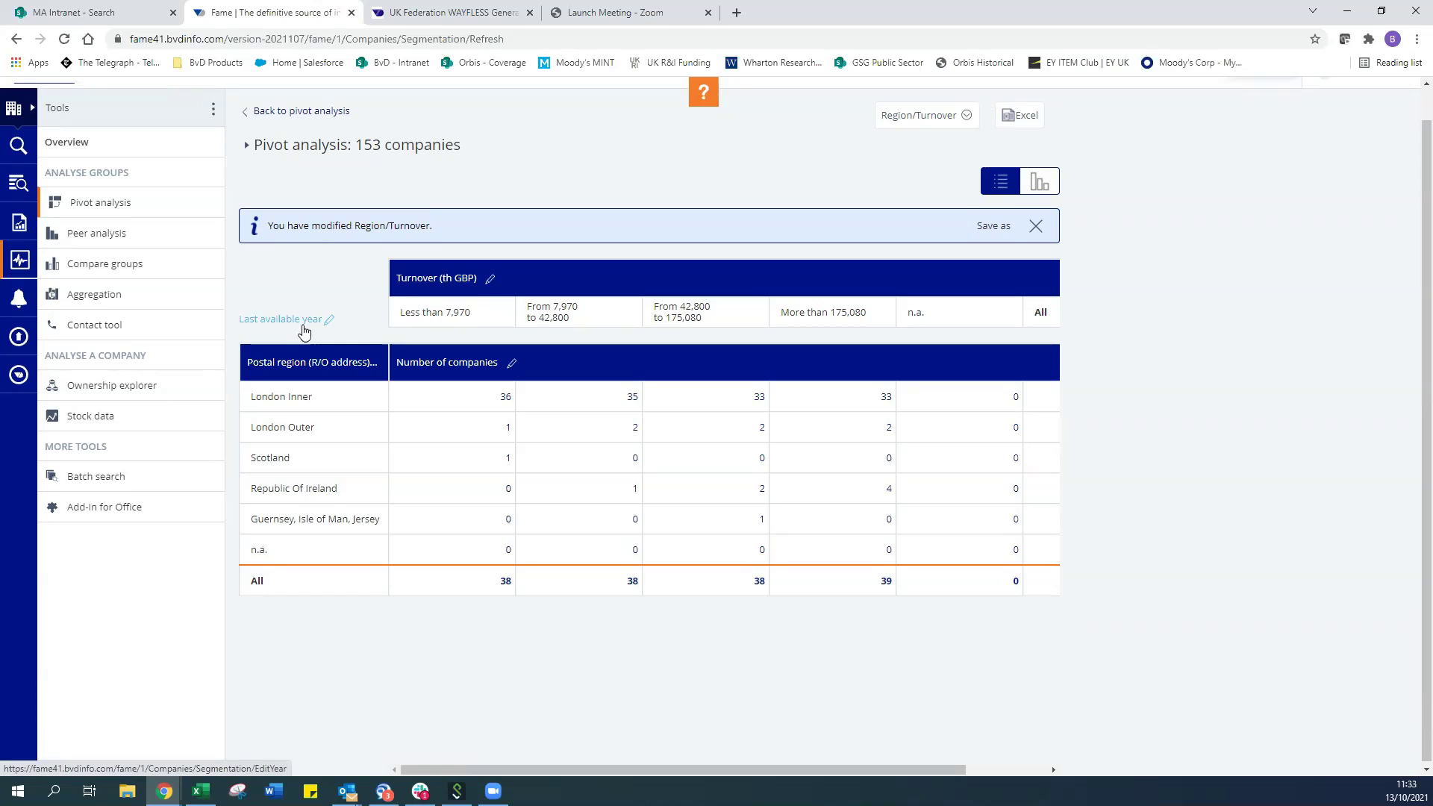
click(491, 282)
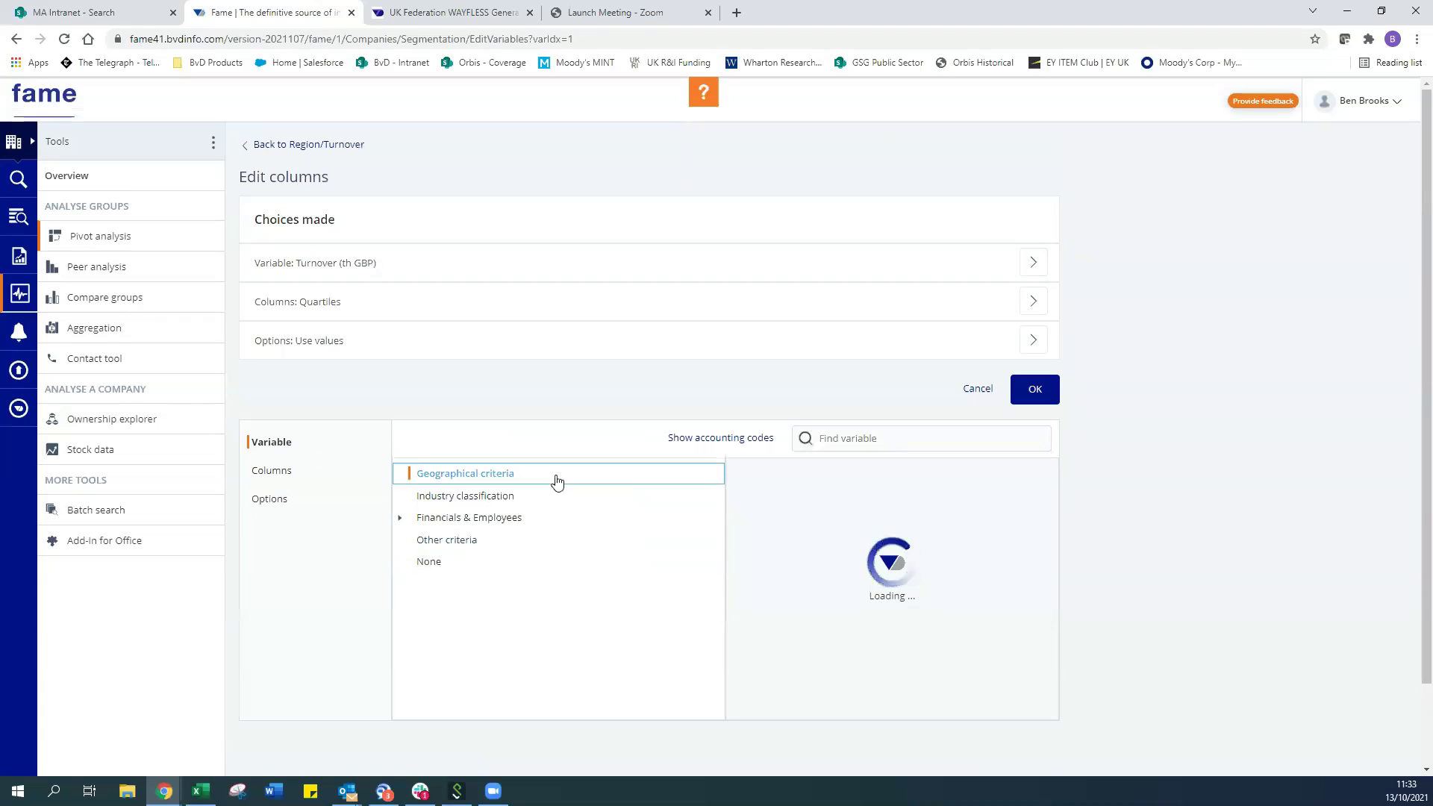
click(269, 501)
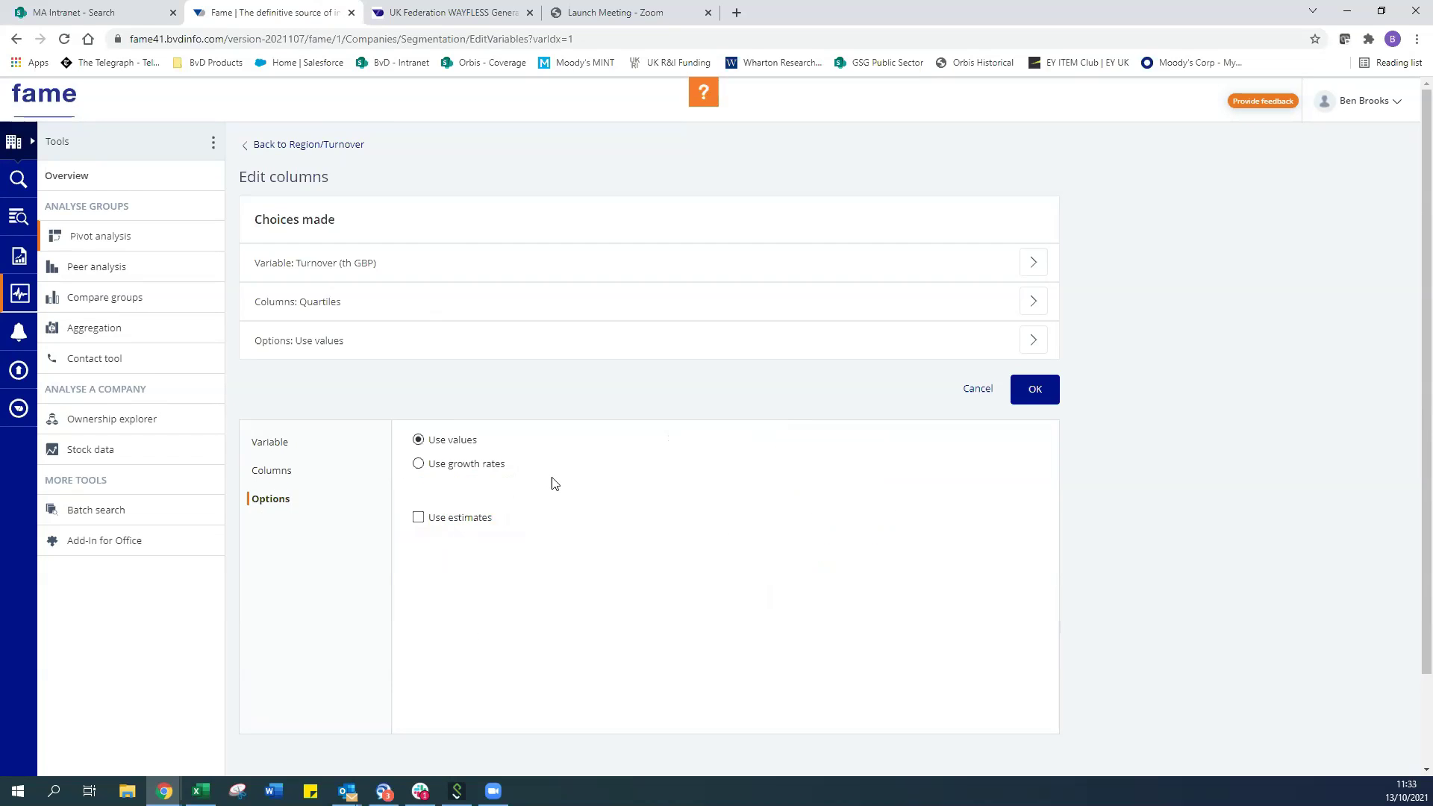
click(979, 389)
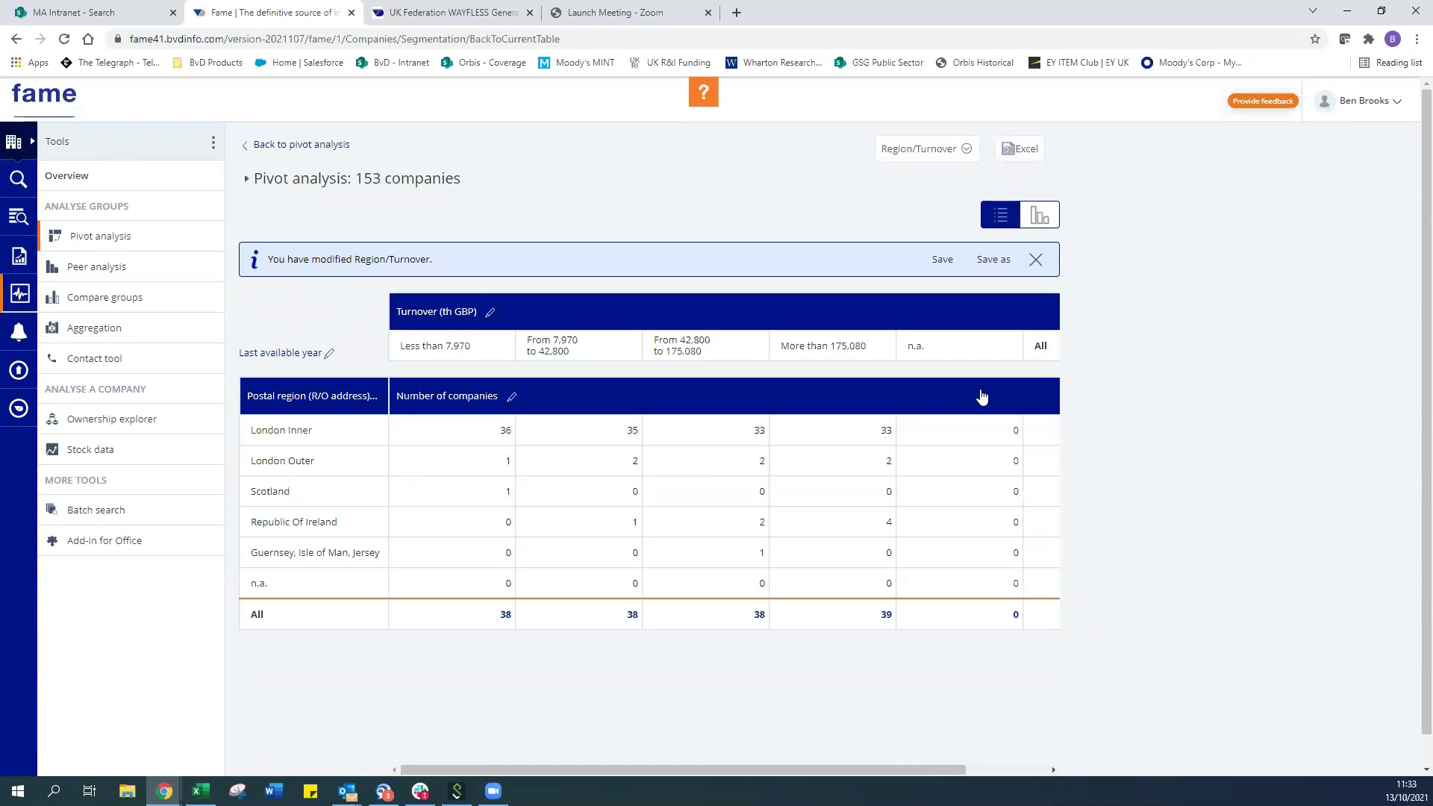
Step: Go back through the pivot list to the Tools overview and open Batch search
click(271, 145)
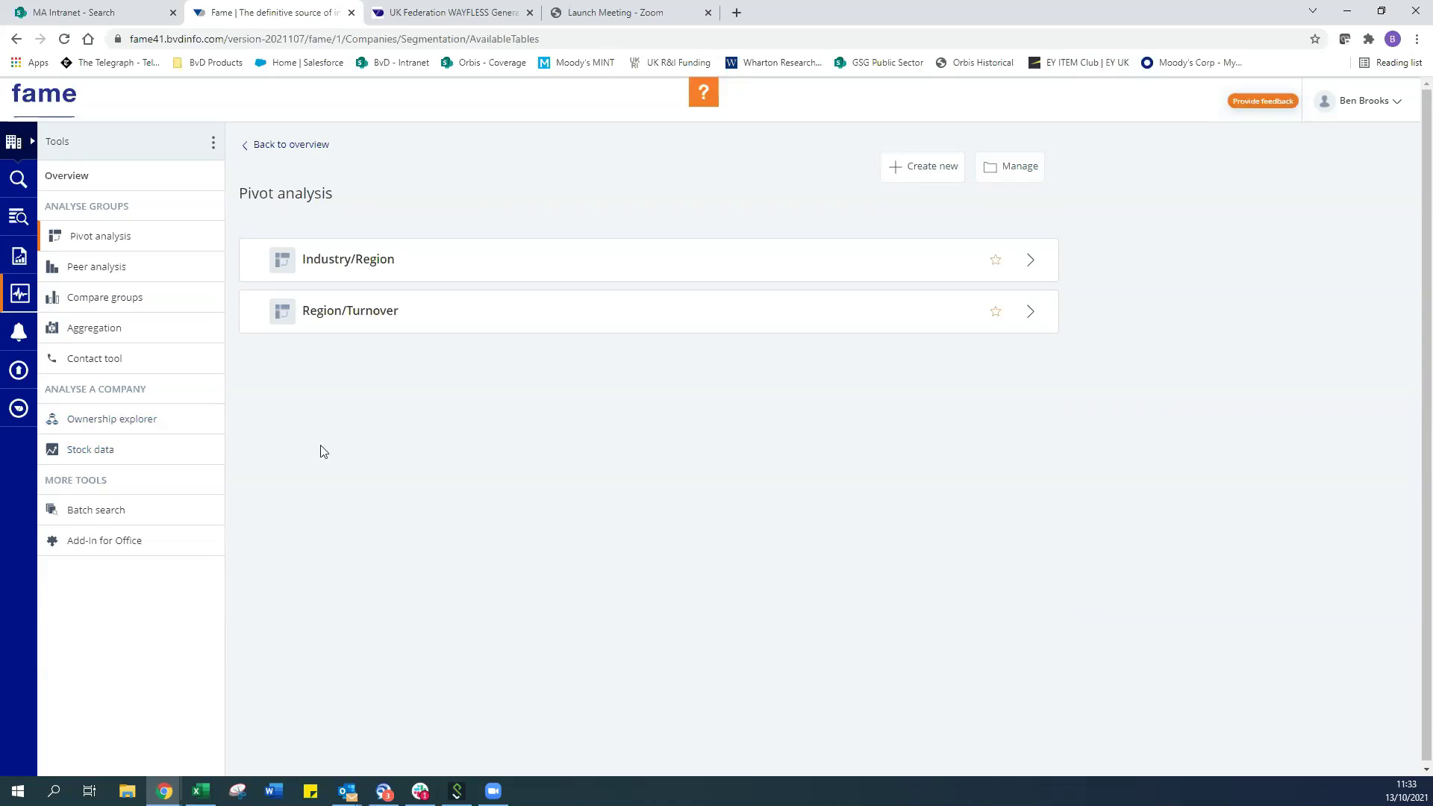
click(311, 149)
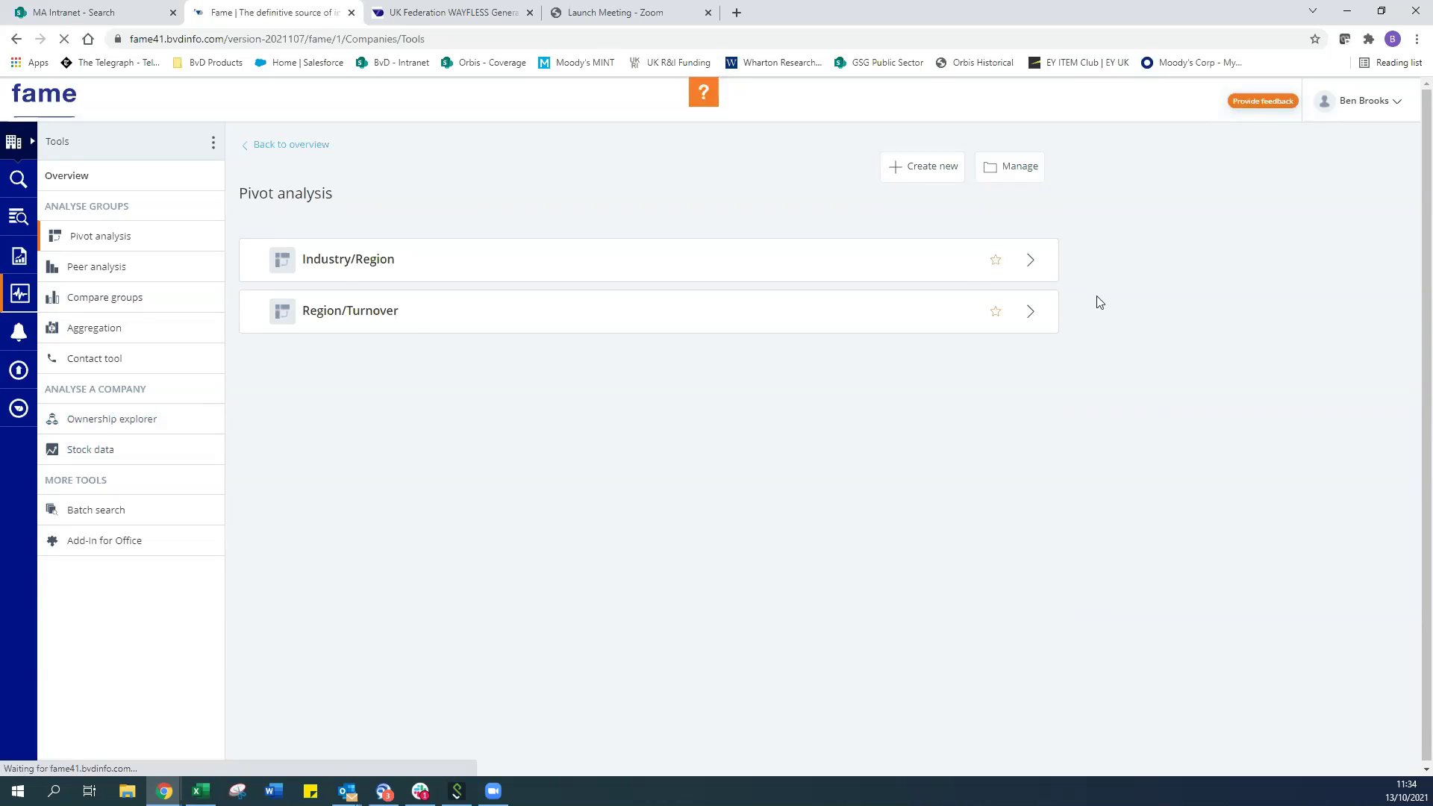
scroll(1098, 302, down, 1)
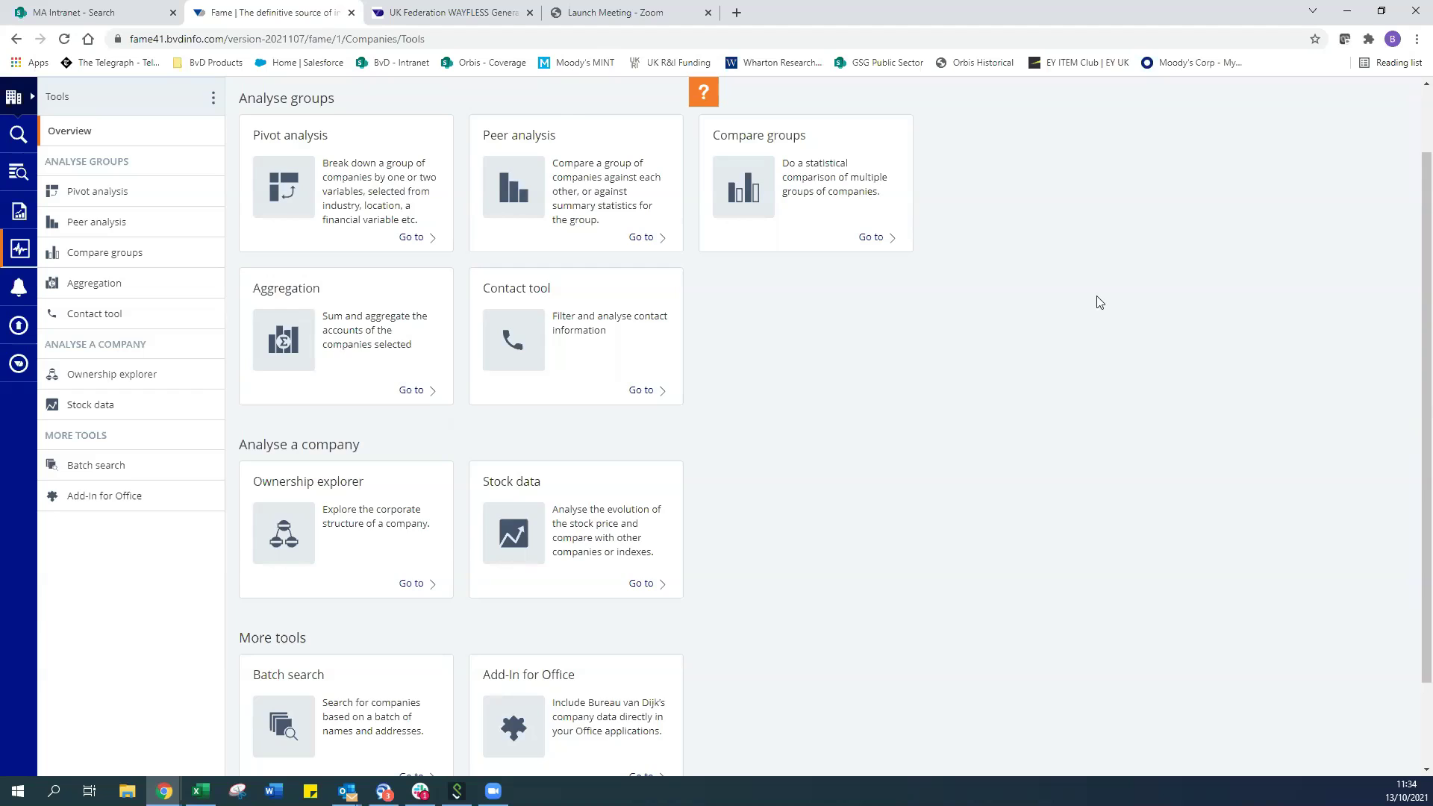
scroll(951, 257, down, 2)
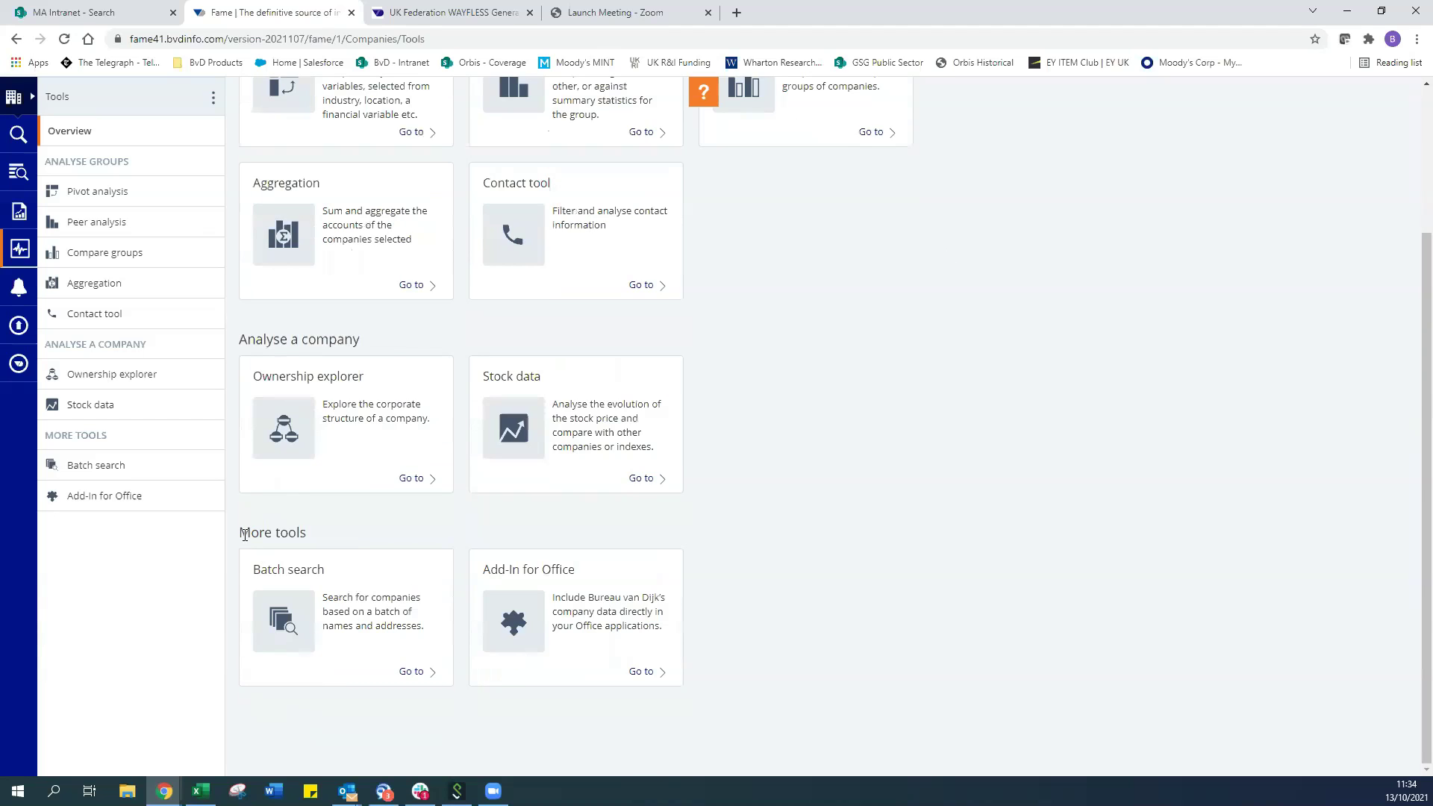
click(412, 673)
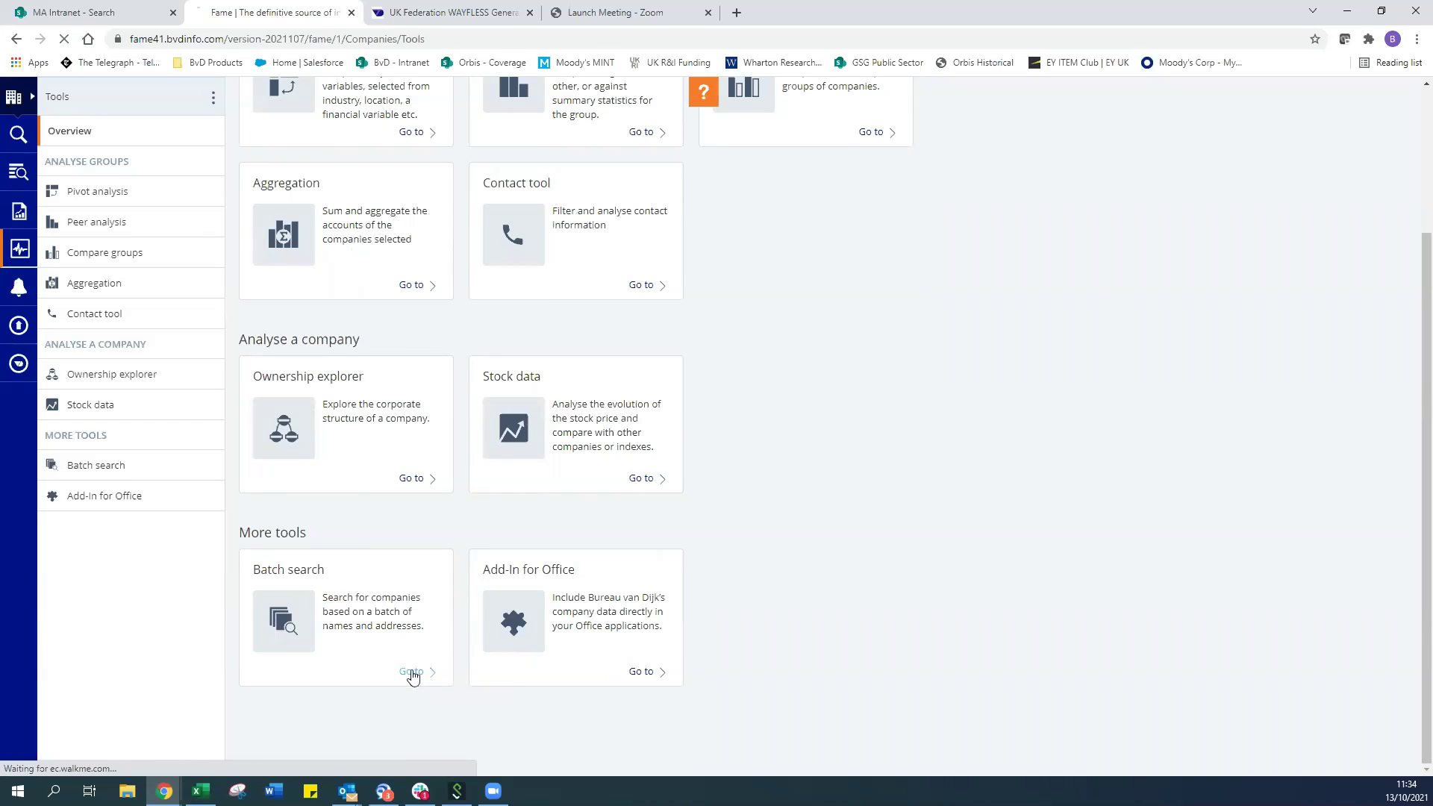